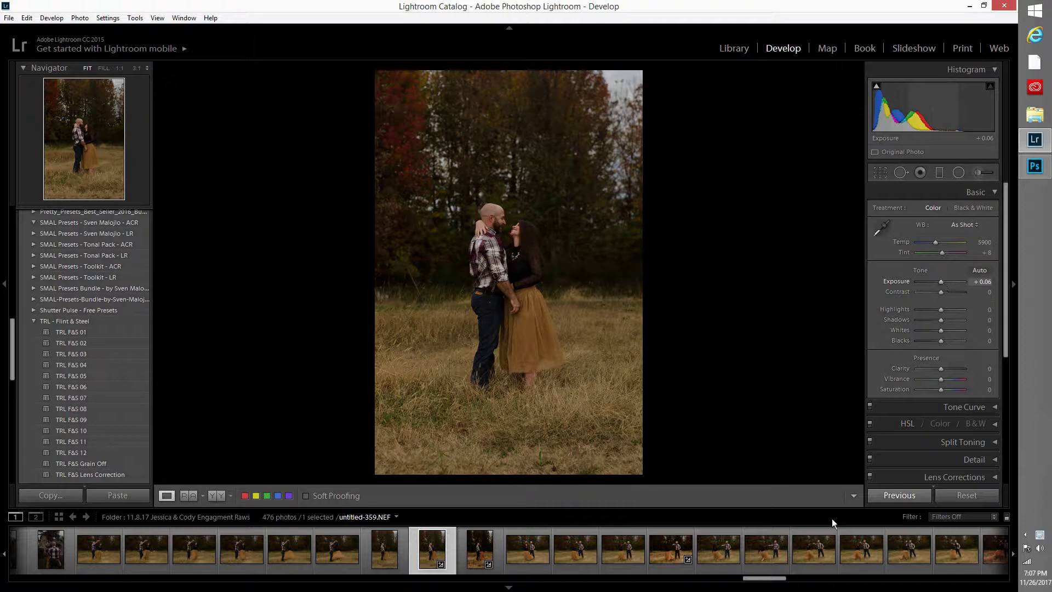
Reset the adjustments on the upright field photo of the embracing couple, and view the neighbouring edited and unedited shots through untitled-370.NEF
{"action": "left_click", "coordinate": [965, 494]}
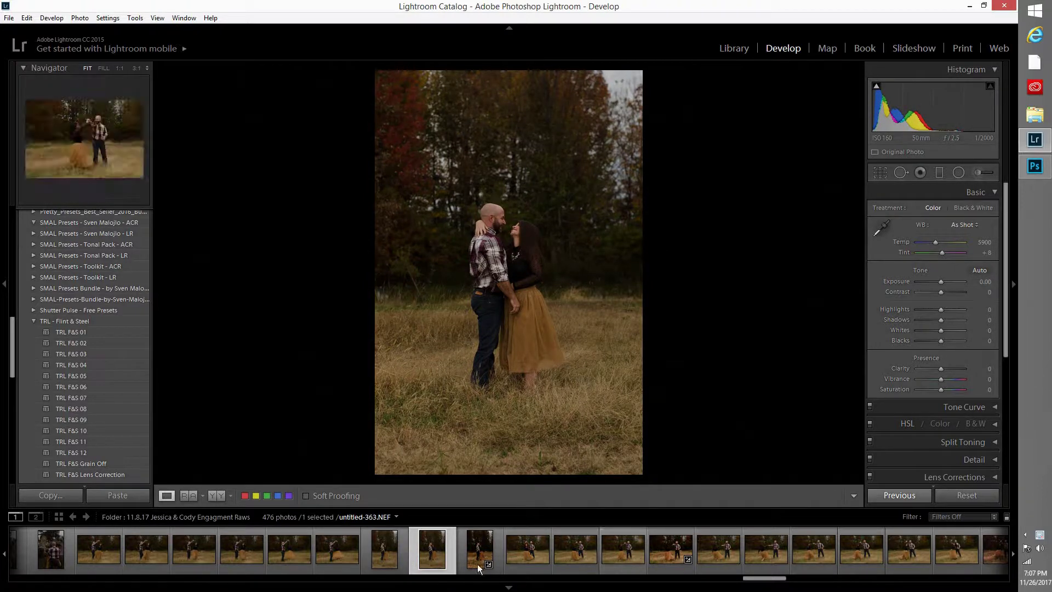
{"action": "key", "text": "Right"}
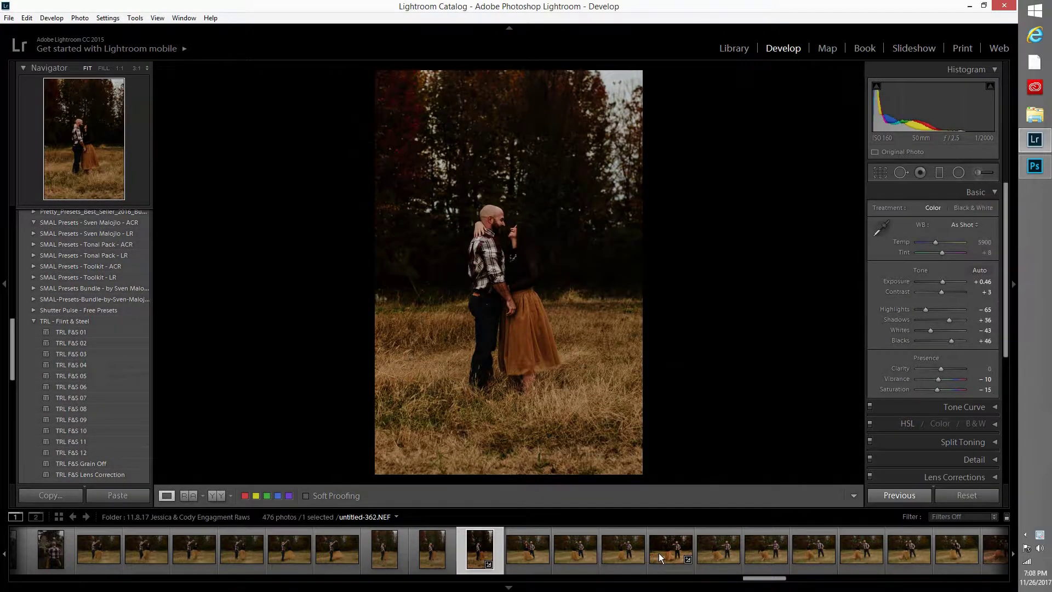
{"action": "left_click", "coordinate": [658, 553]}
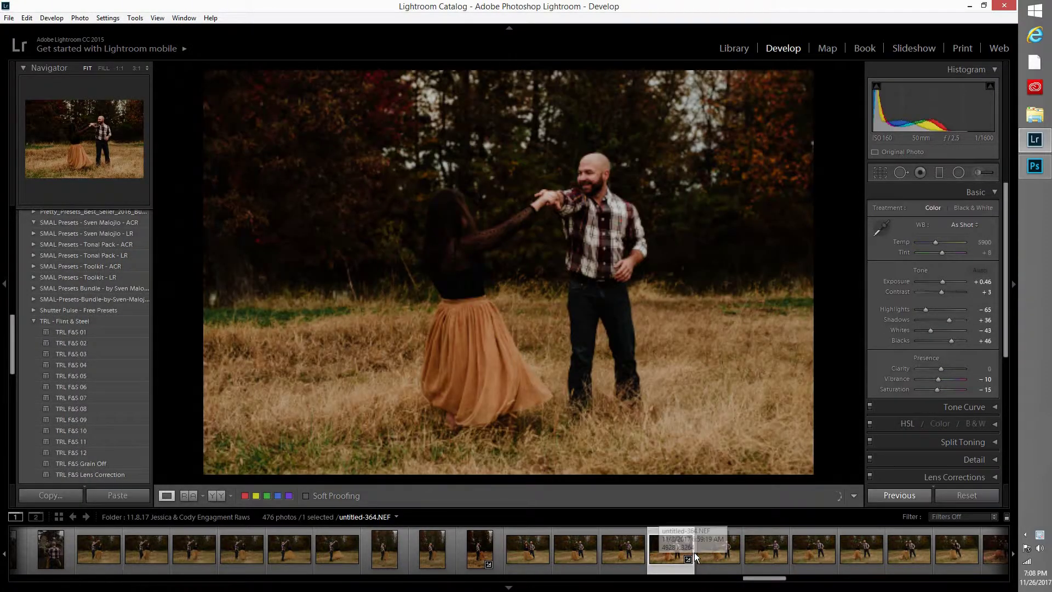
{"action": "left_click", "coordinate": [858, 562]}
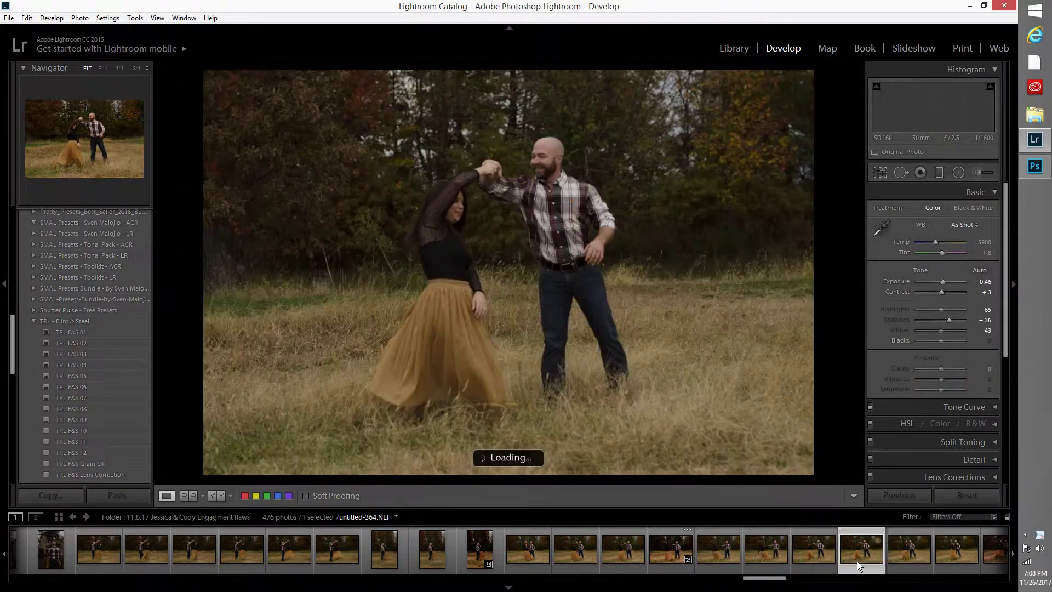
{"action": "left_click", "coordinate": [945, 550]}
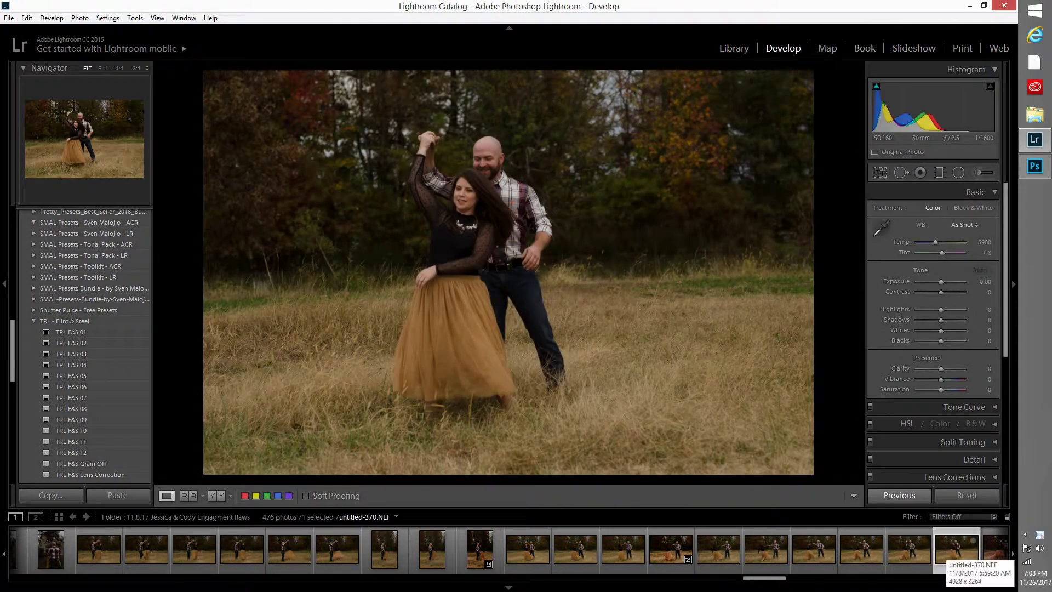
Open the log-pile portrait untitled-336.NEF and give it a red colour label
{"action": "left_click_drag", "start_coordinate": [206, 559], "coordinate": [923, 541]}
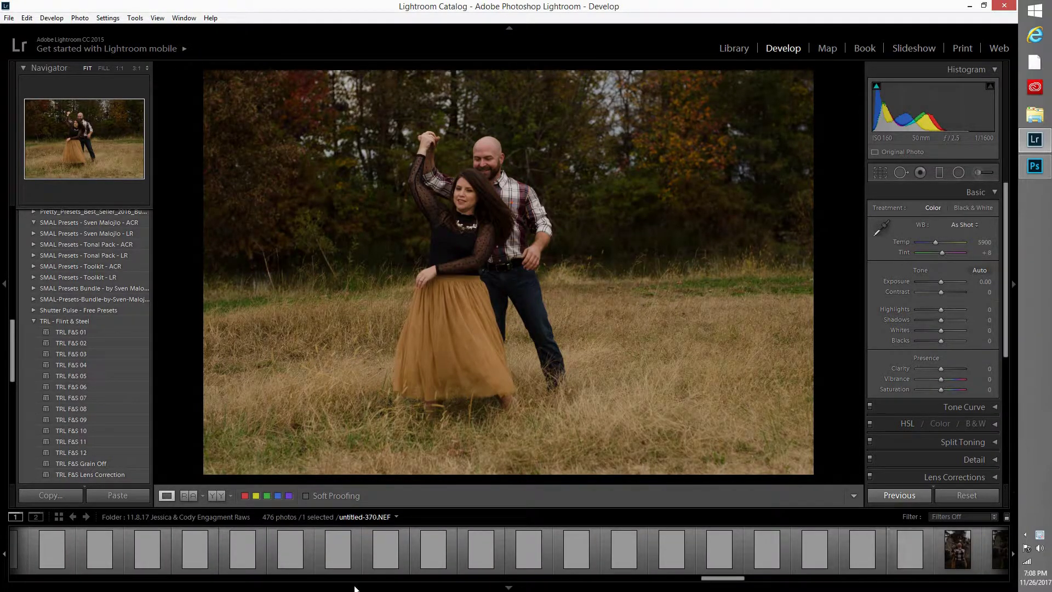
{"action": "left_click", "coordinate": [292, 571]}
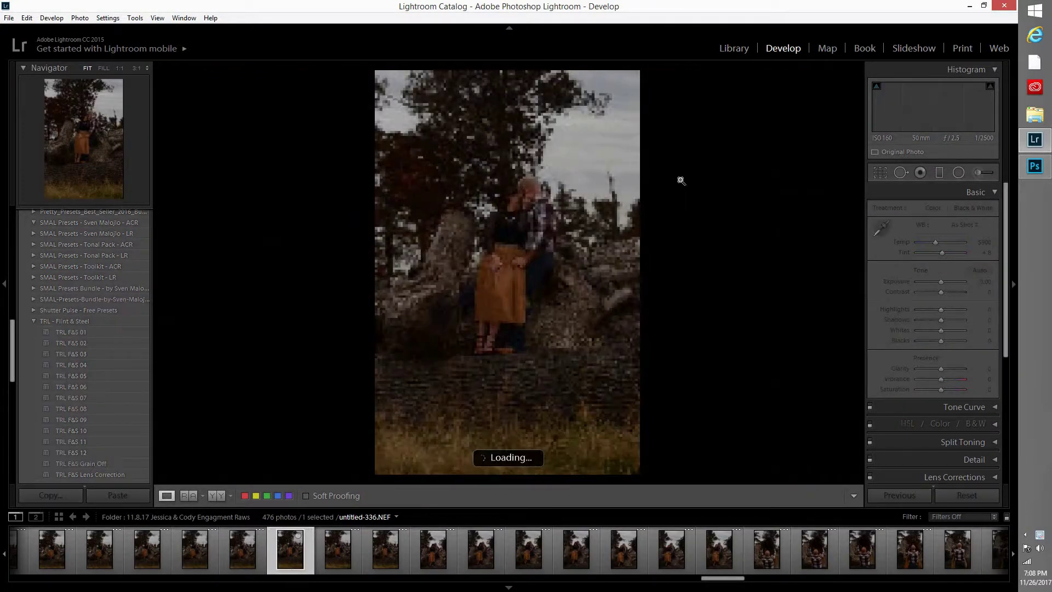
{"action": "left_click", "coordinate": [244, 494]}
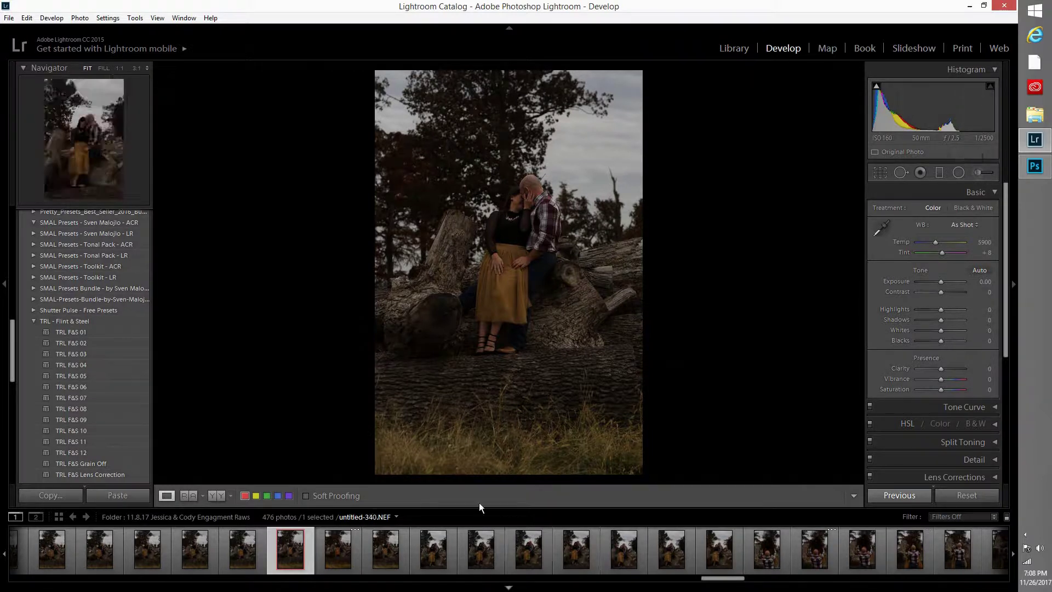
View the edited upright field portrait and the unedited dancing shot untitled-354.NEF for comparison
{"action": "scroll", "coordinate": [574, 553], "scroll_direction": "down", "scroll_amount": 3}
{"action": "scroll", "coordinate": [781, 557], "scroll_direction": "down", "scroll_amount": 3}
{"action": "left_click", "coordinate": [782, 557]}
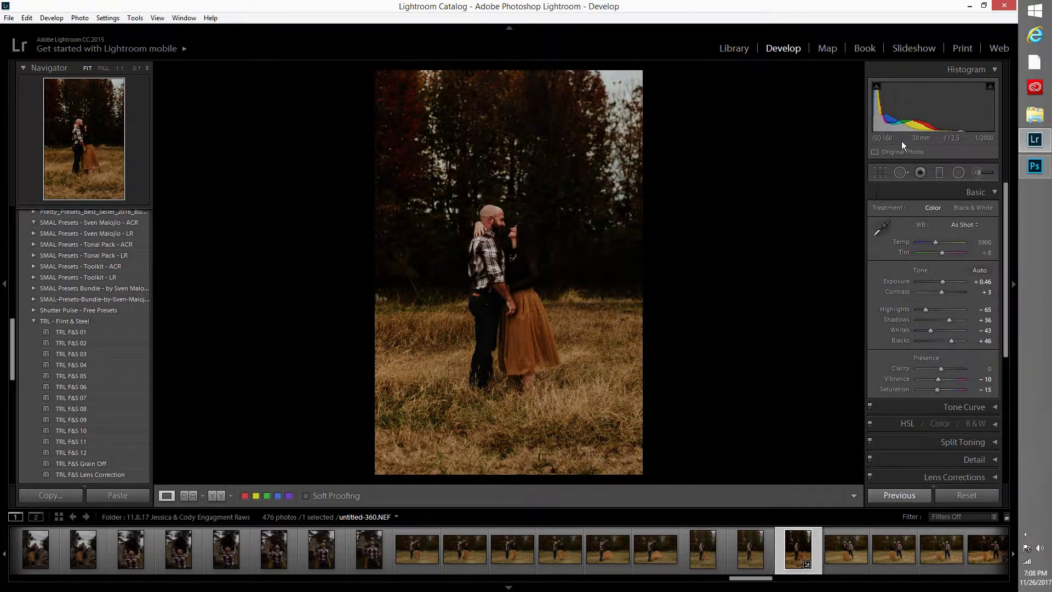
{"action": "left_click", "coordinate": [519, 557]}
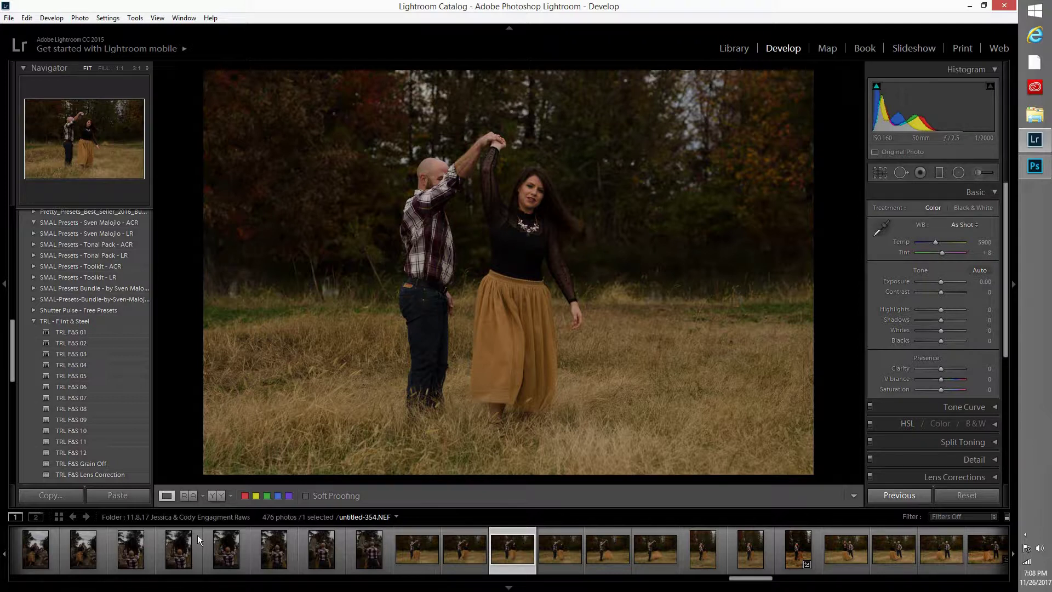
Reopen the red-labelled log-pile photo untitled-336.NEF and raise its Exposure to +0.28
{"action": "scroll", "coordinate": [217, 545], "scroll_direction": "up", "scroll_amount": 3}
{"action": "left_click", "coordinate": [285, 549]}
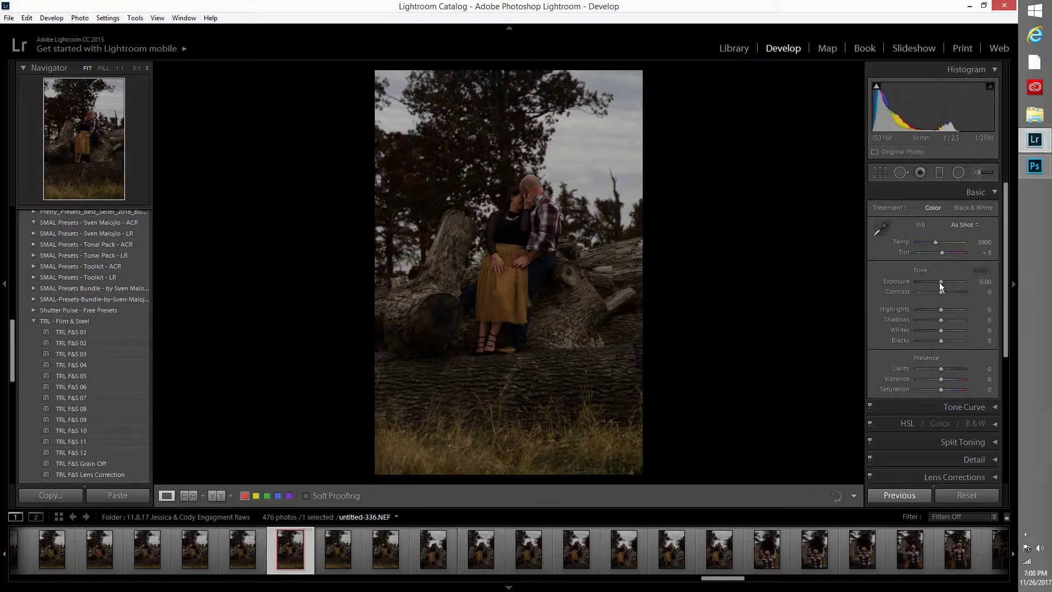
{"action": "left_click_drag", "start_coordinate": [941, 283], "coordinate": [941, 282]}
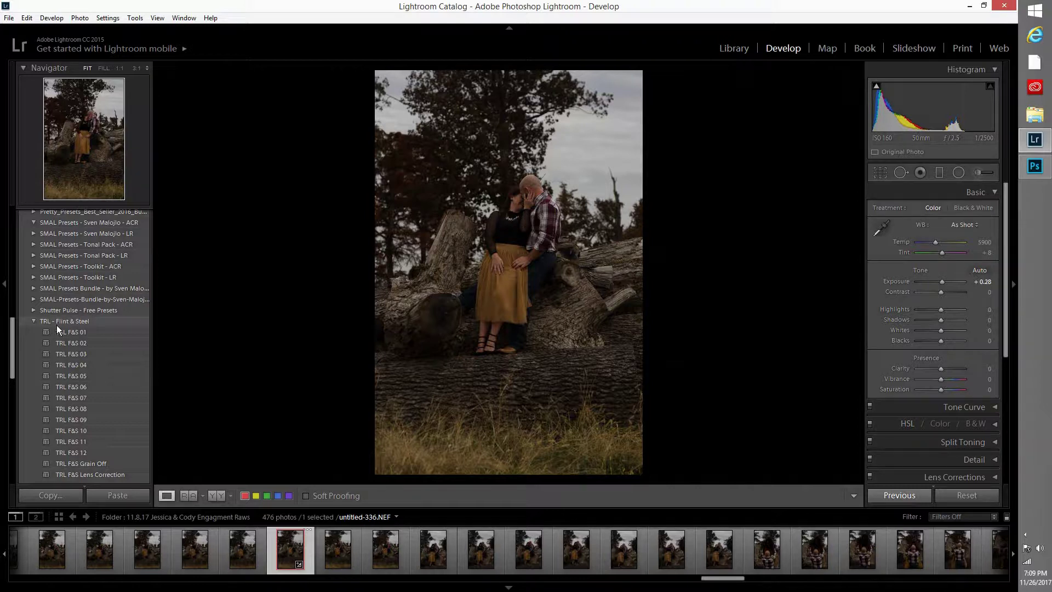
Look through the installed preset collections, and set the log-pile photo's Exposure to +0.20
{"action": "scroll", "coordinate": [57, 326], "scroll_direction": "up", "scroll_amount": 8}
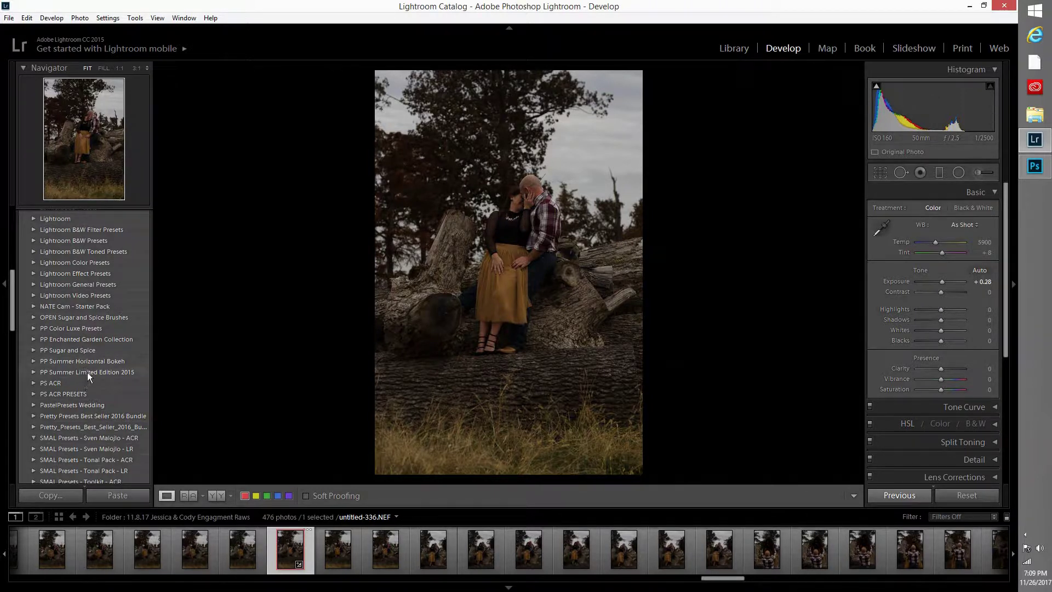
{"action": "scroll", "coordinate": [86, 373], "scroll_direction": "up", "scroll_amount": 5}
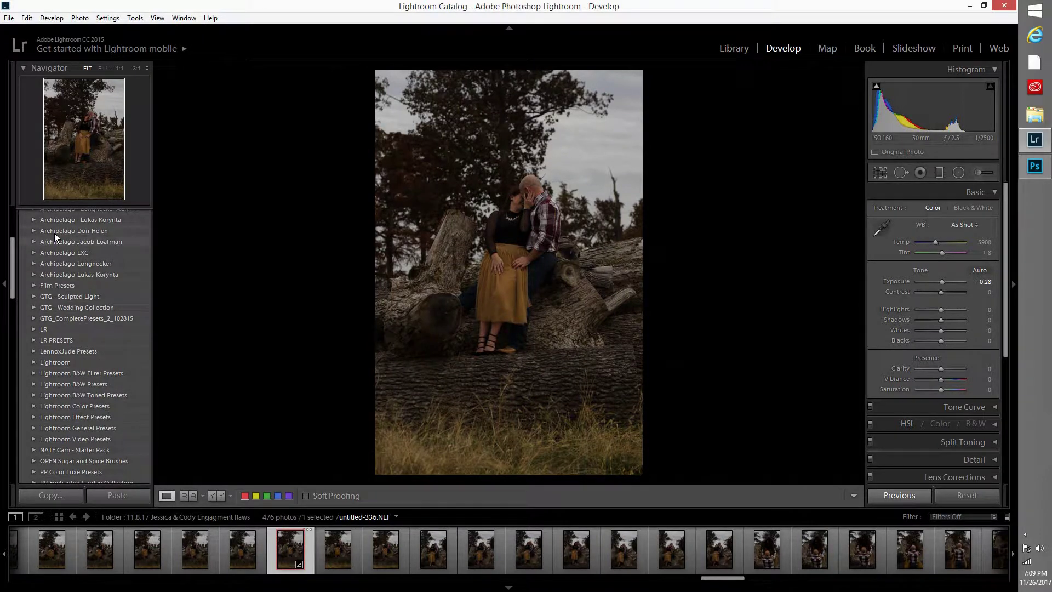
{"action": "scroll", "coordinate": [65, 376], "scroll_direction": "up", "scroll_amount": 3}
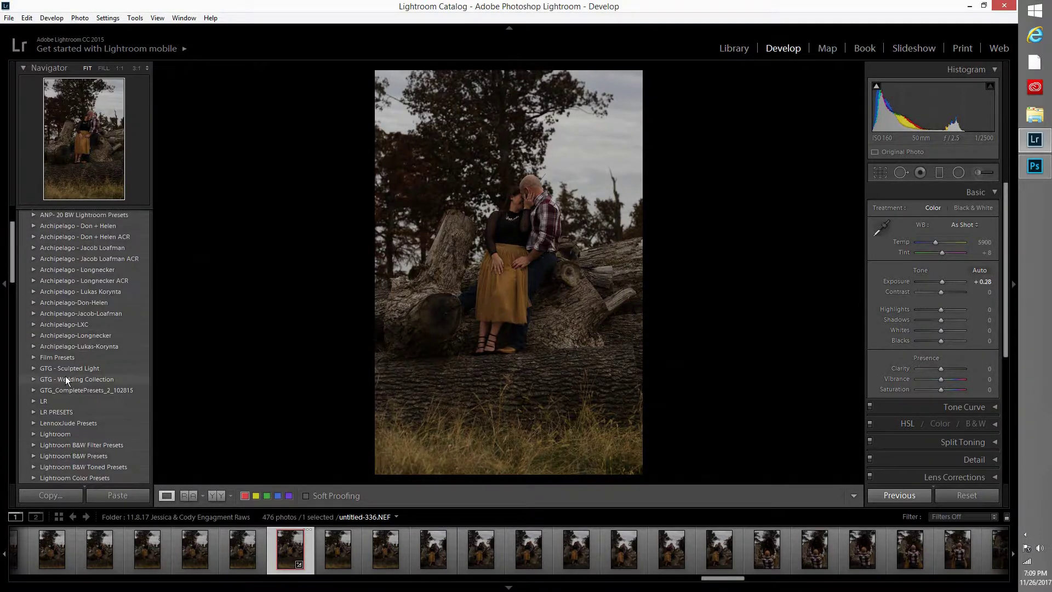
{"action": "scroll", "coordinate": [65, 376], "scroll_direction": "down", "scroll_amount": 10}
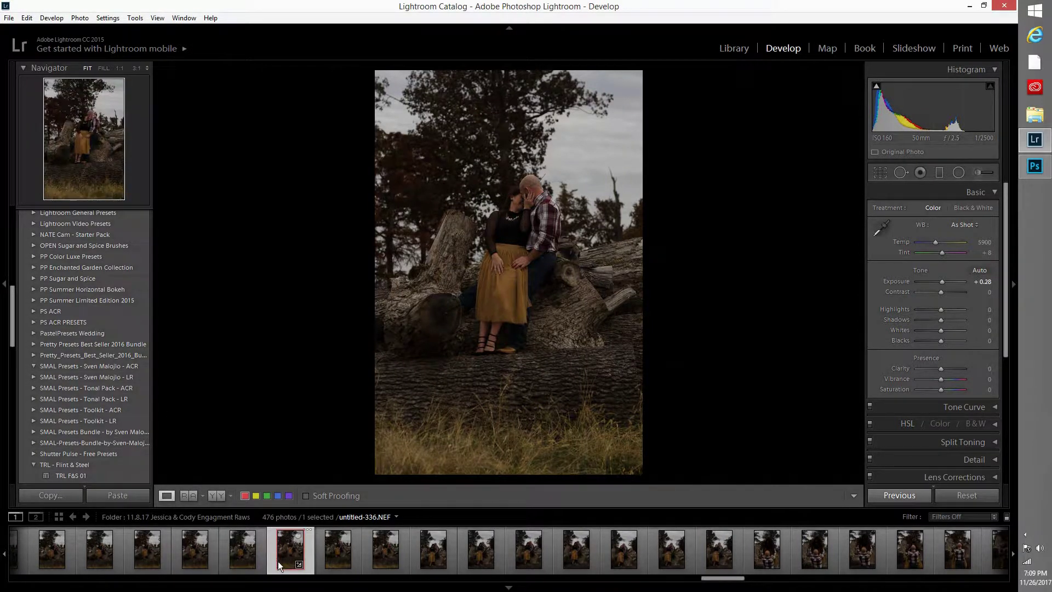
{"action": "left_click", "coordinate": [941, 281]}
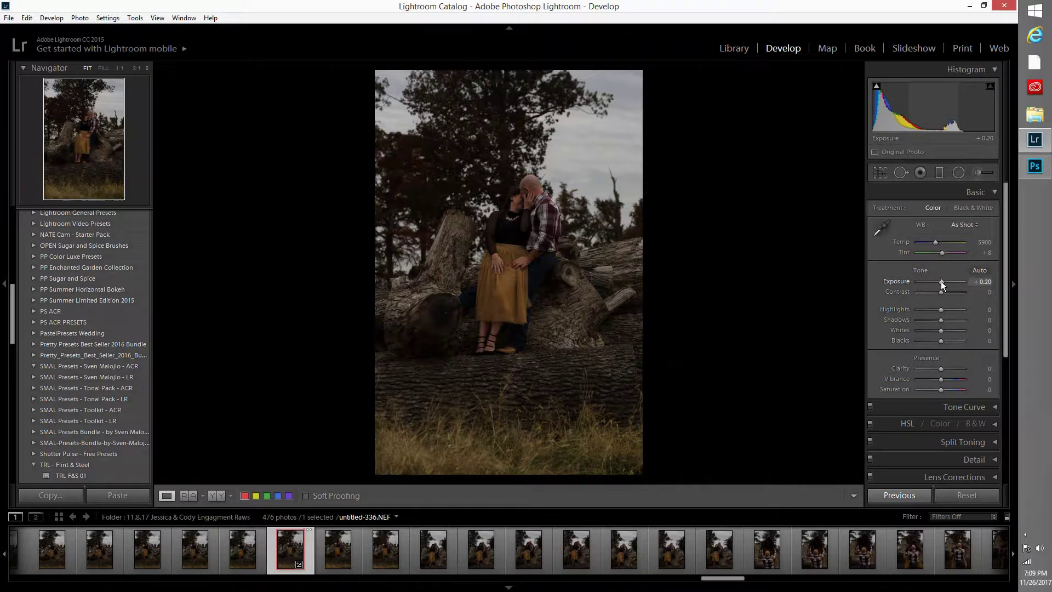
{"action": "left_click", "coordinate": [942, 281]}
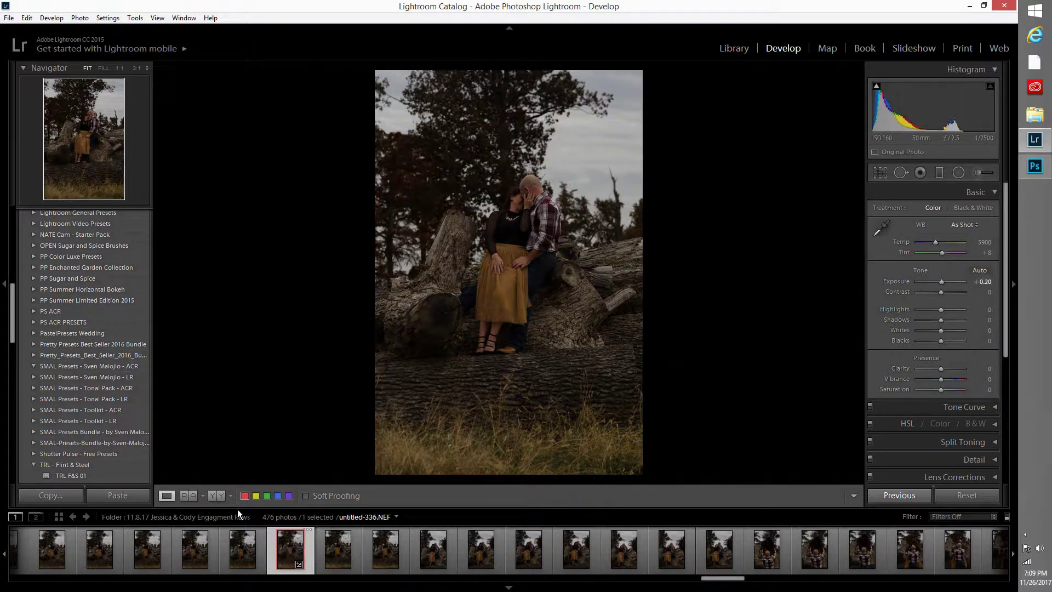
Show the photo in a side-by-side before/after view and apply the TRL F&S 03 preset from TRL - Flint & Steel
{"action": "left_click", "coordinate": [212, 495]}
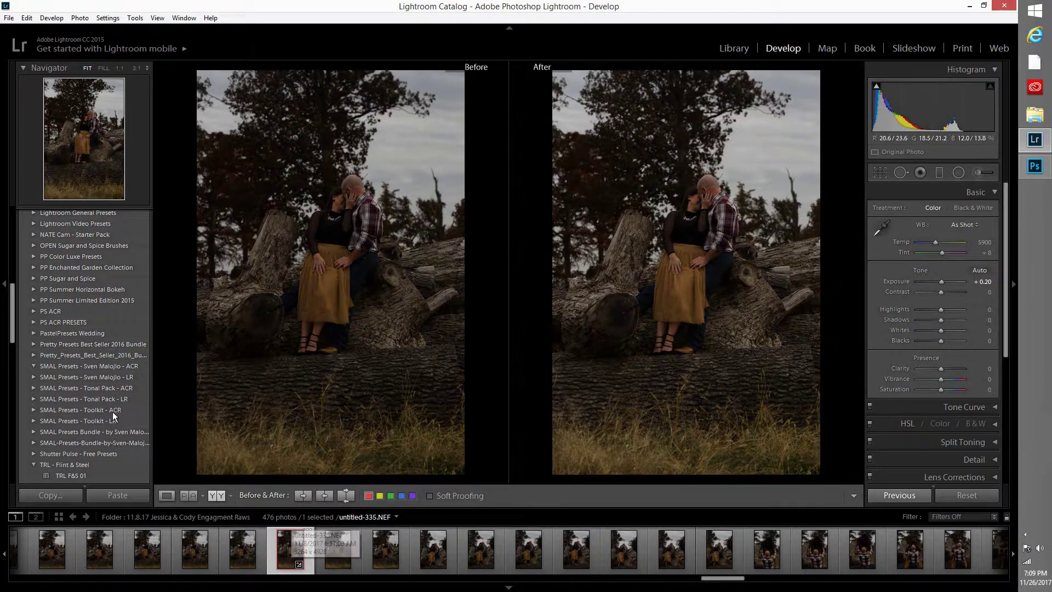
{"action": "scroll", "coordinate": [76, 412], "scroll_direction": "down", "scroll_amount": 3}
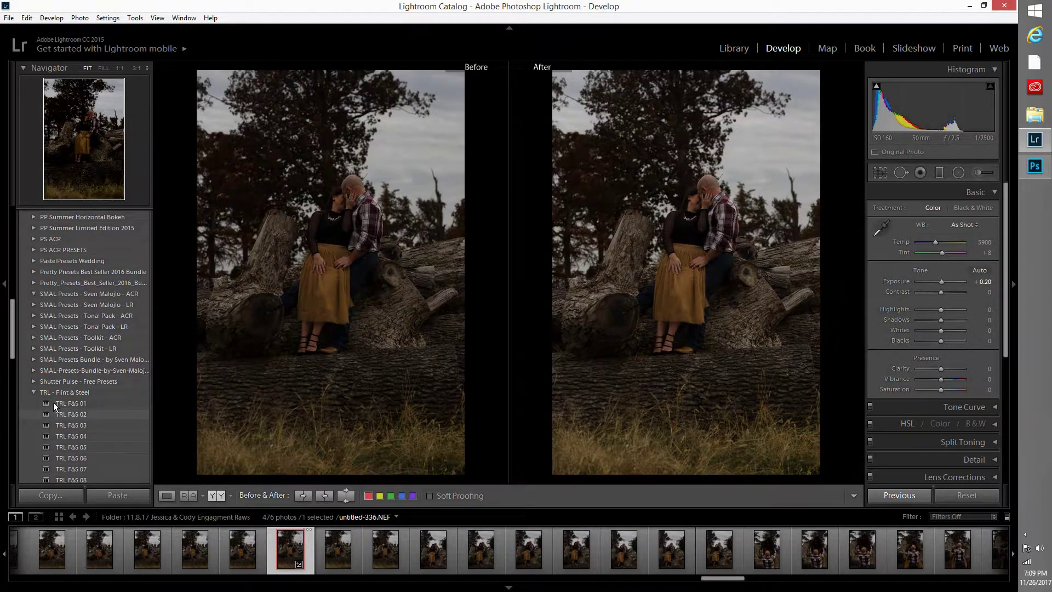
{"action": "left_click", "coordinate": [72, 424]}
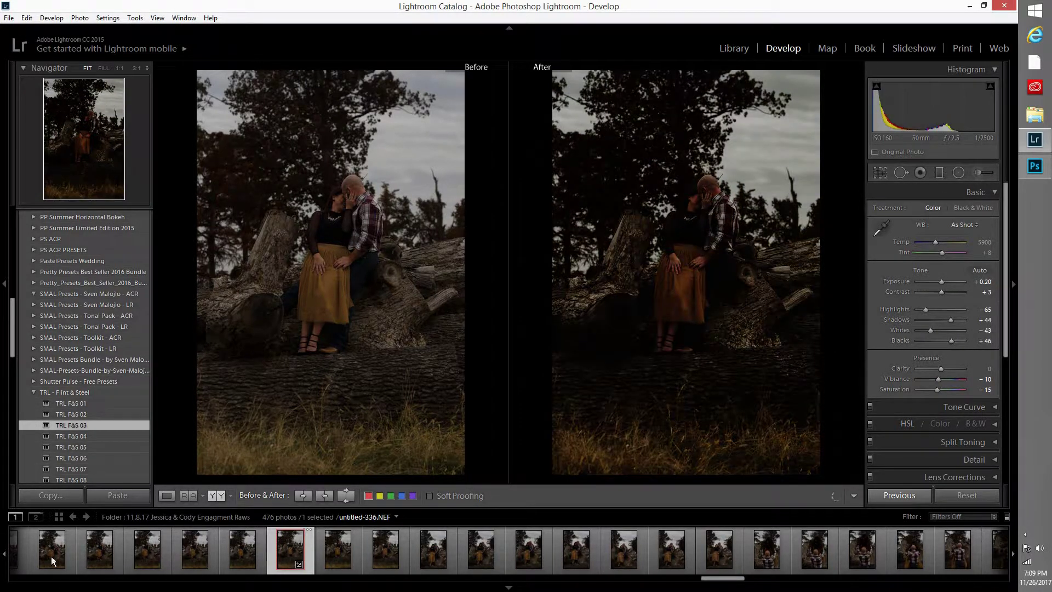
Return to the single-photo view and set Exposure to +0.75, Shadows to +62 and Highlights to −72
{"action": "left_click", "coordinate": [166, 495]}
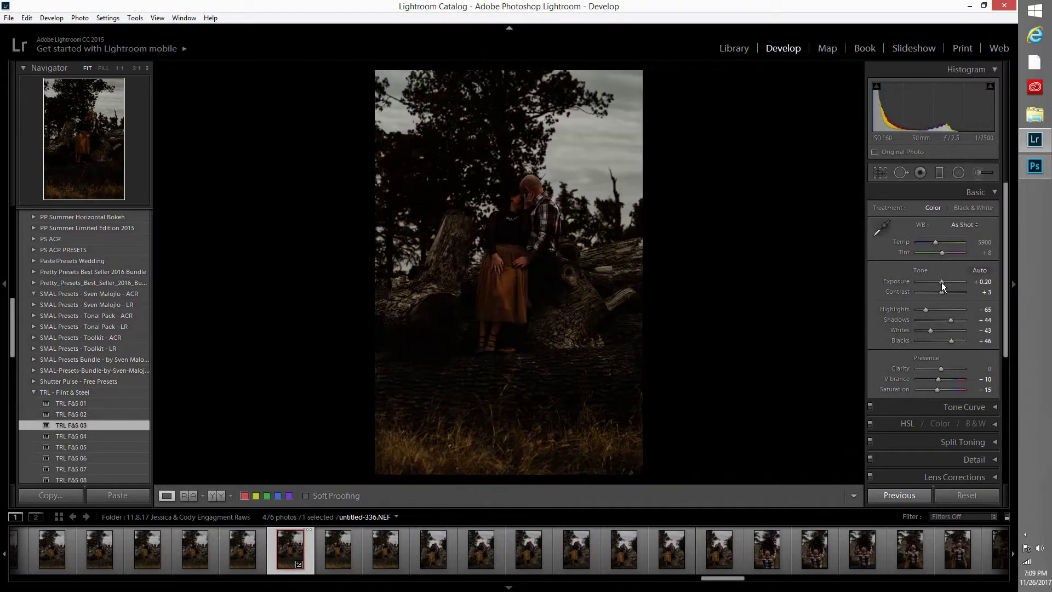
{"action": "left_click_drag", "start_coordinate": [942, 282], "coordinate": [943, 282]}
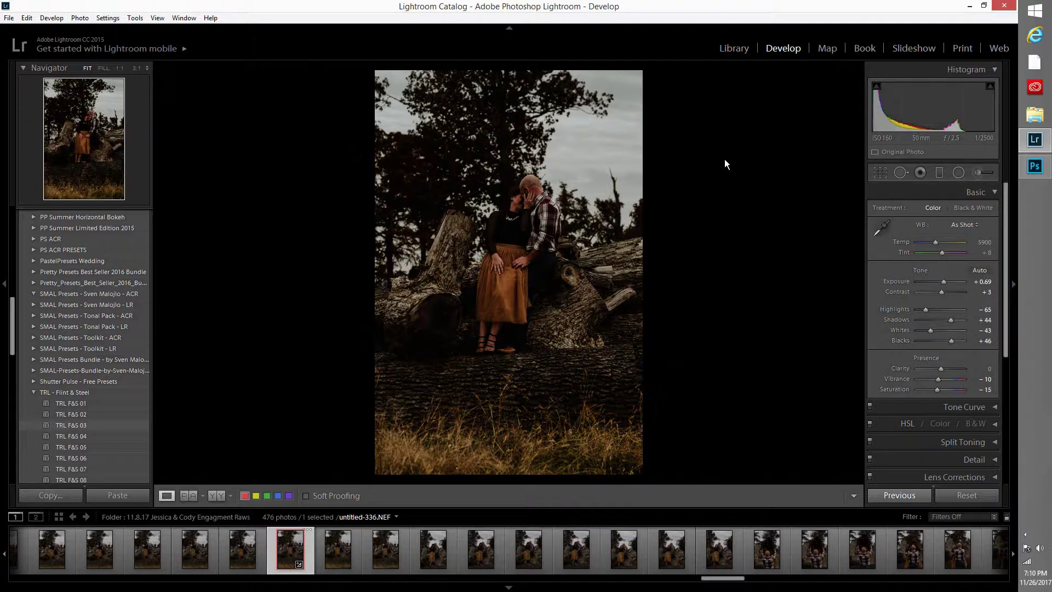
{"action": "left_click", "coordinate": [945, 283]}
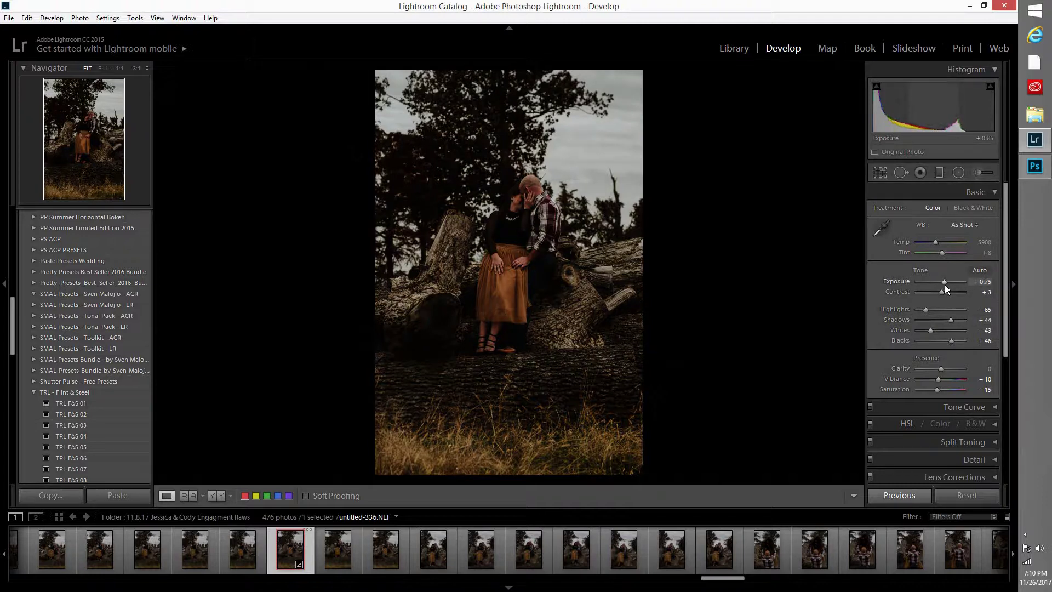
{"action": "left_click", "coordinate": [957, 320]}
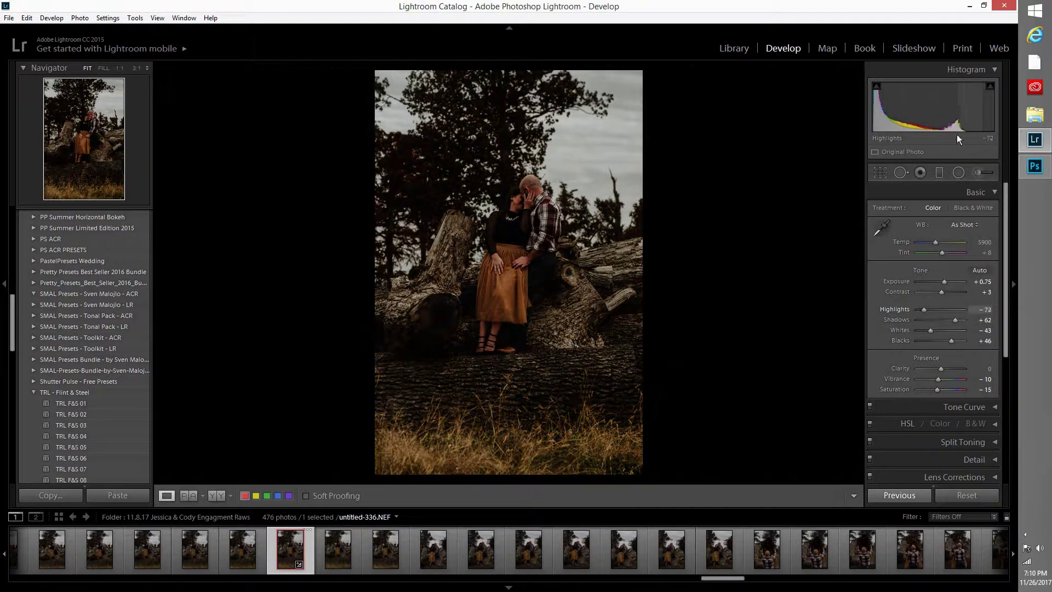
Draw a graduated filter from the upper sky down to the couple and apply the Grad: Blue Sky Boost+ effect to it
{"action": "left_click", "coordinate": [938, 177]}
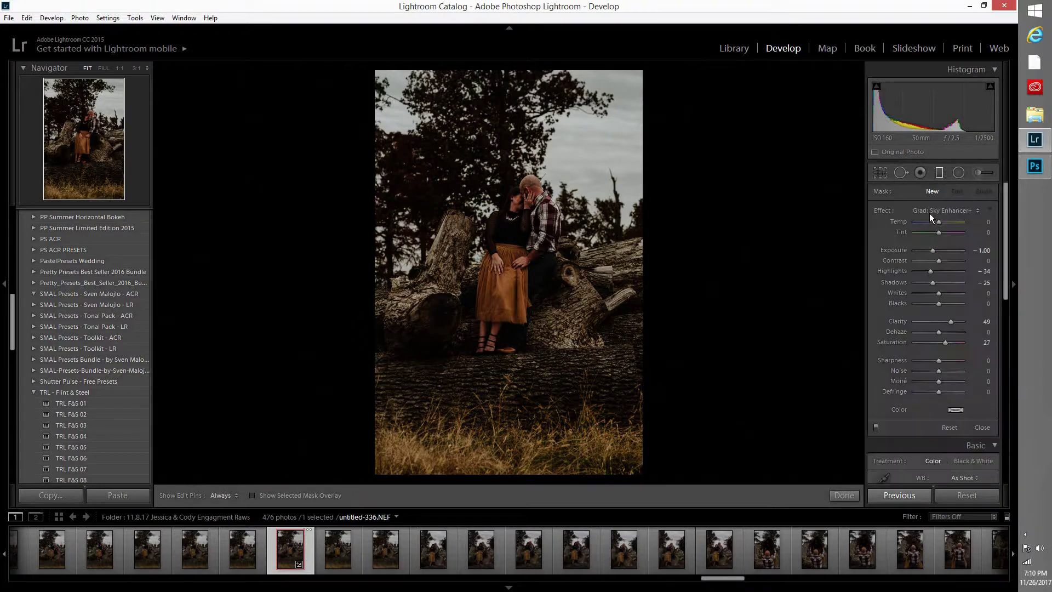
{"action": "left_click", "coordinate": [929, 213]}
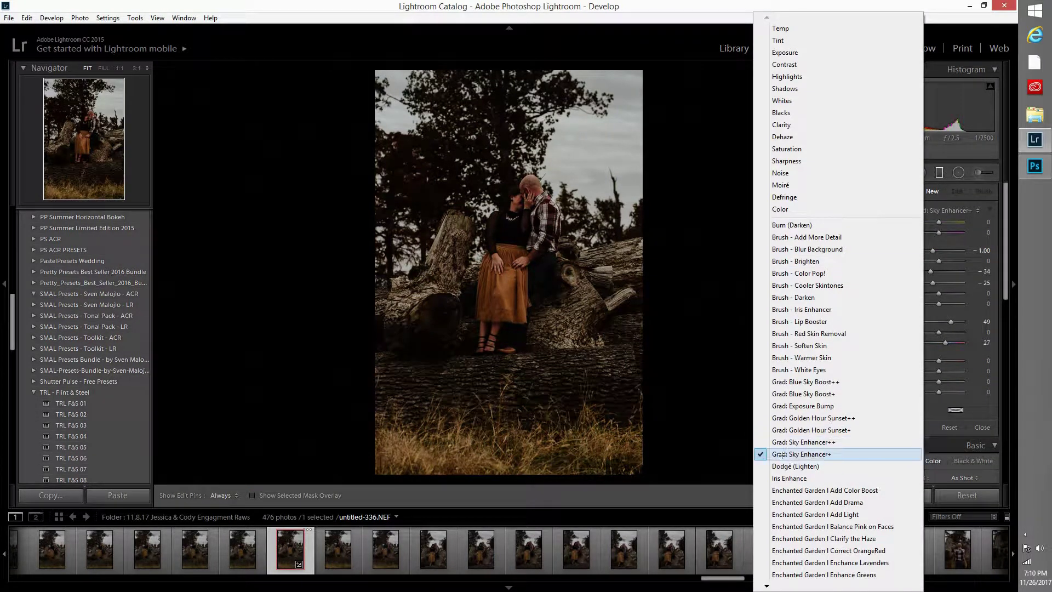
{"action": "left_click", "coordinate": [628, 113]}
{"action": "left_click_drag", "start_coordinate": [595, 177], "coordinate": [627, 292]}
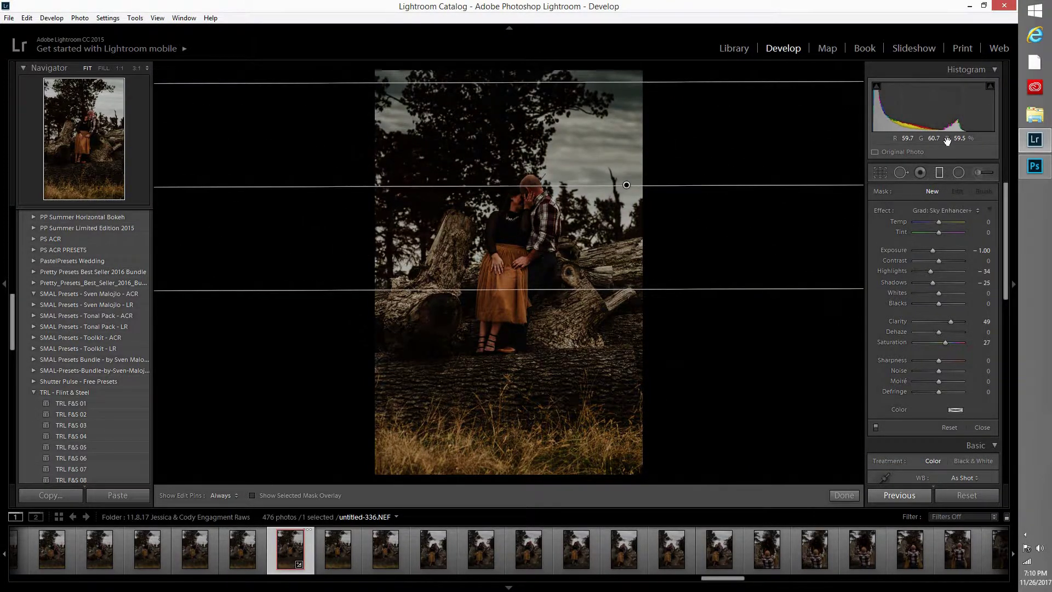
{"action": "left_click", "coordinate": [925, 212]}
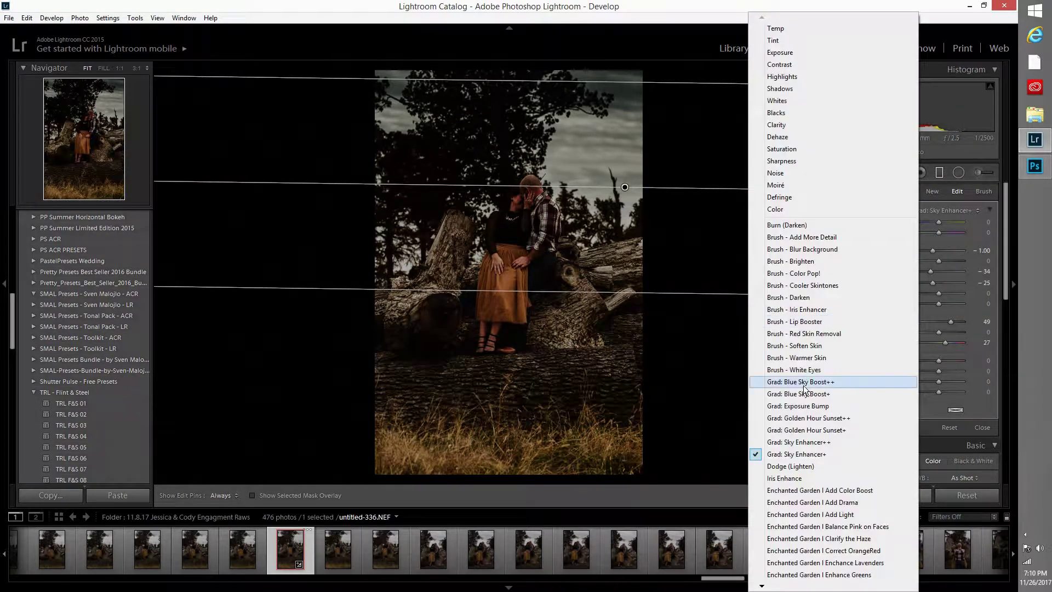
{"action": "left_click", "coordinate": [801, 394]}
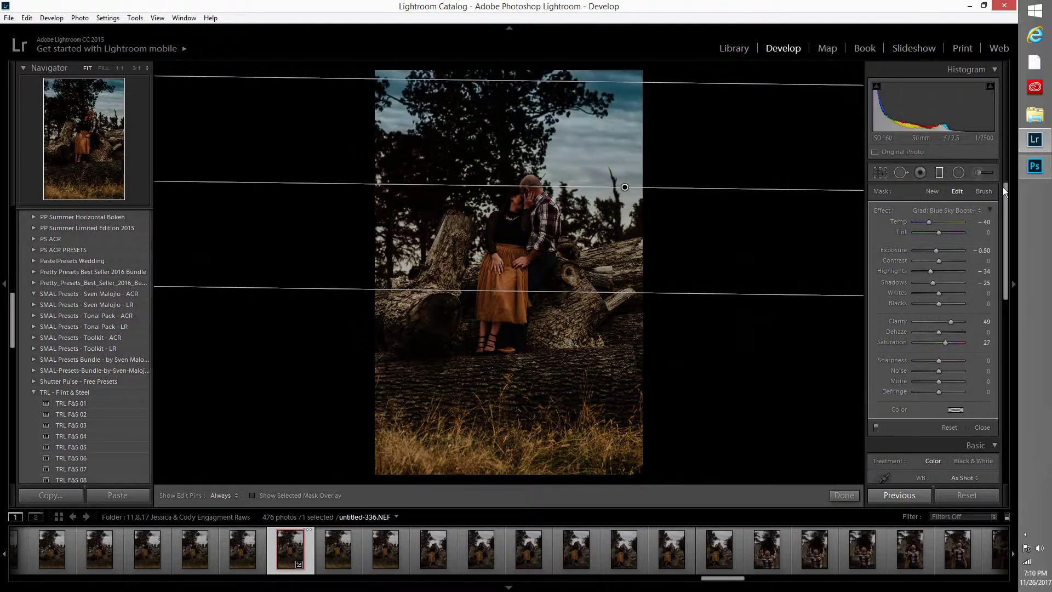
Adjust the graduated filter's Temp to replace the strong blue cast with a more neutral sky, and finish the filter
{"action": "left_click", "coordinate": [928, 222]}
{"action": "key", "text": "Up"}
{"action": "left_click", "coordinate": [939, 220]}
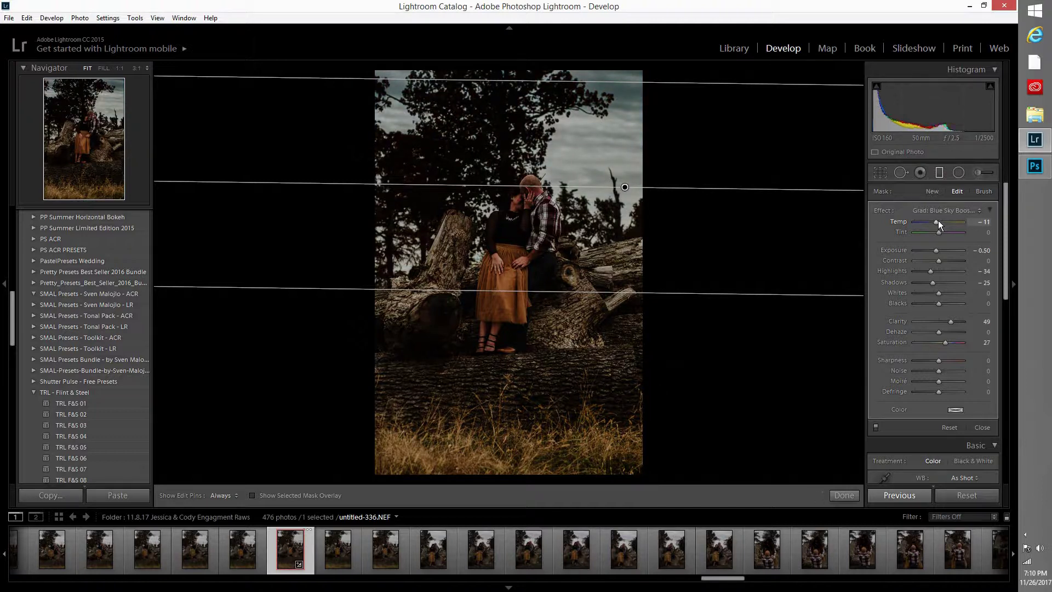
{"action": "key", "text": "Up"}
{"action": "key", "text": "Up"}
{"action": "key", "text": "Up"}
{"action": "left_click", "coordinate": [951, 220]}
{"action": "left_click", "coordinate": [942, 222]}
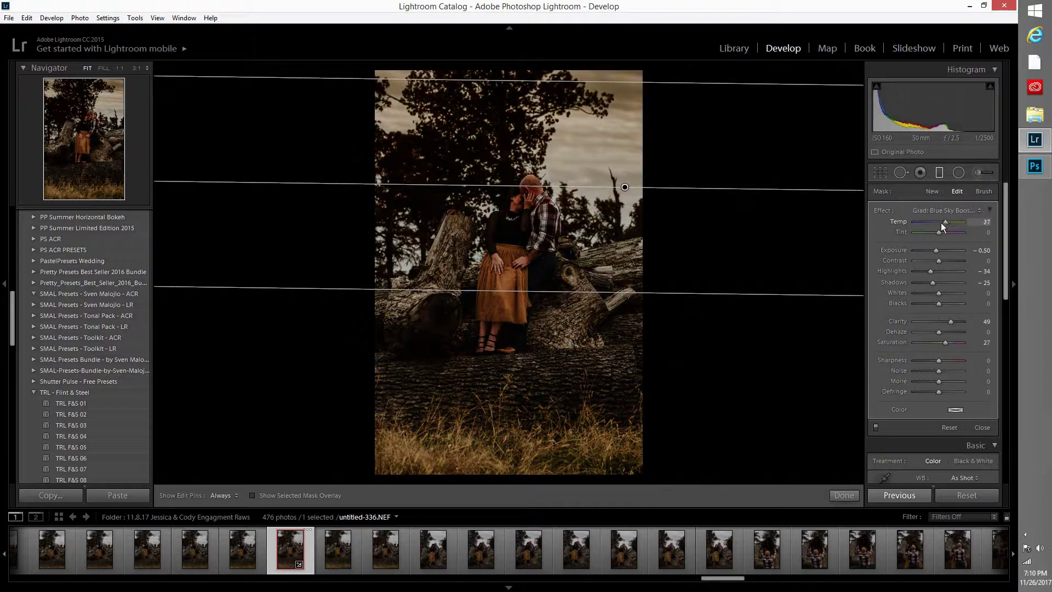
{"action": "key", "text": "Down"}
{"action": "key", "text": "Down"}
{"action": "key", "text": "Down"}
{"action": "left_click", "coordinate": [843, 494]}
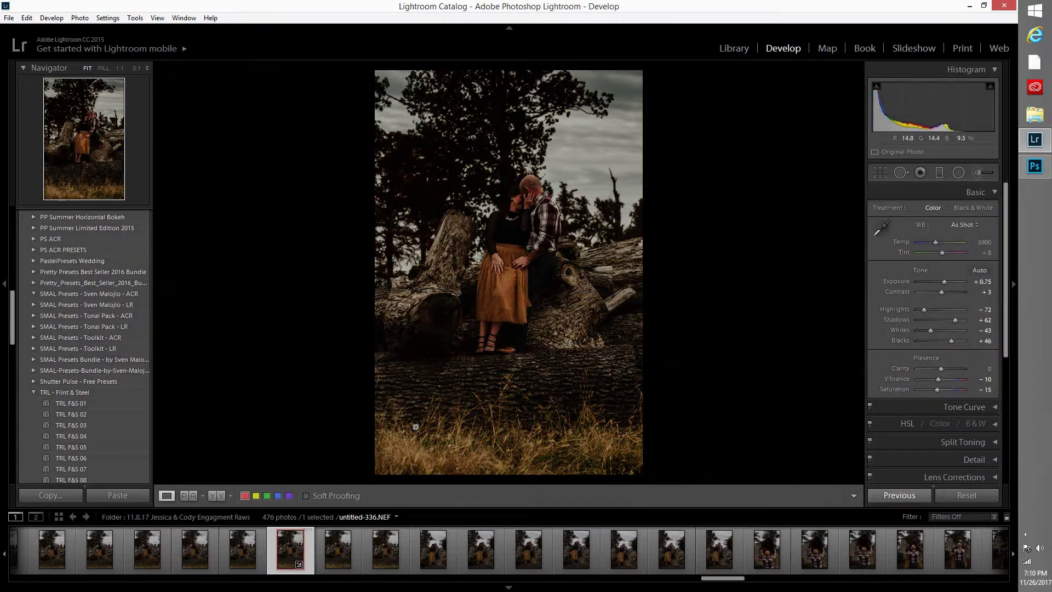
Compare the edited log-pile photo with its original side by side, and return to the single-photo view
{"action": "left_click", "coordinate": [223, 495]}
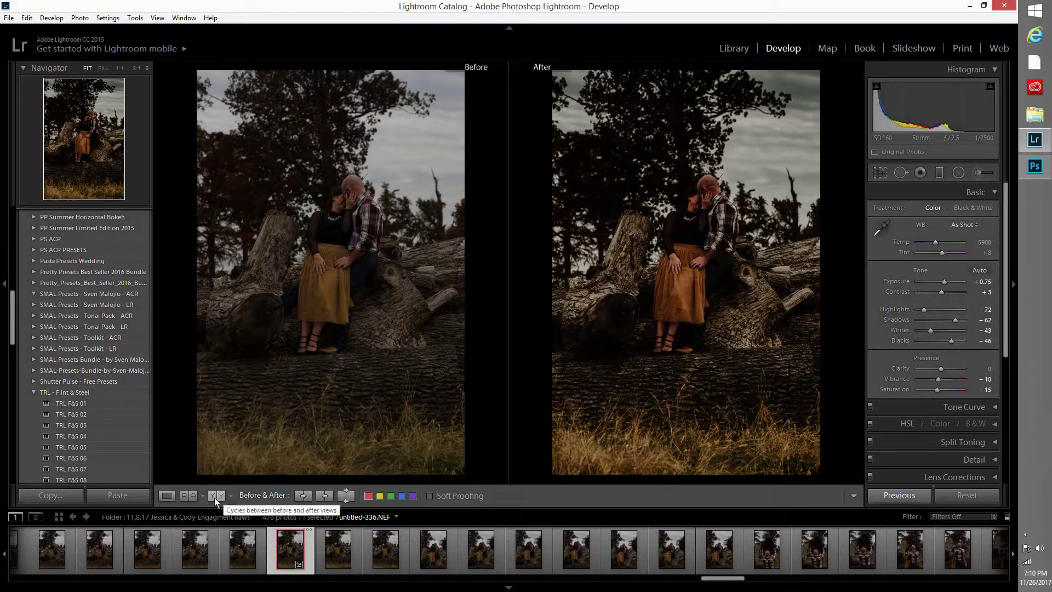
{"action": "left_click", "coordinate": [166, 495]}
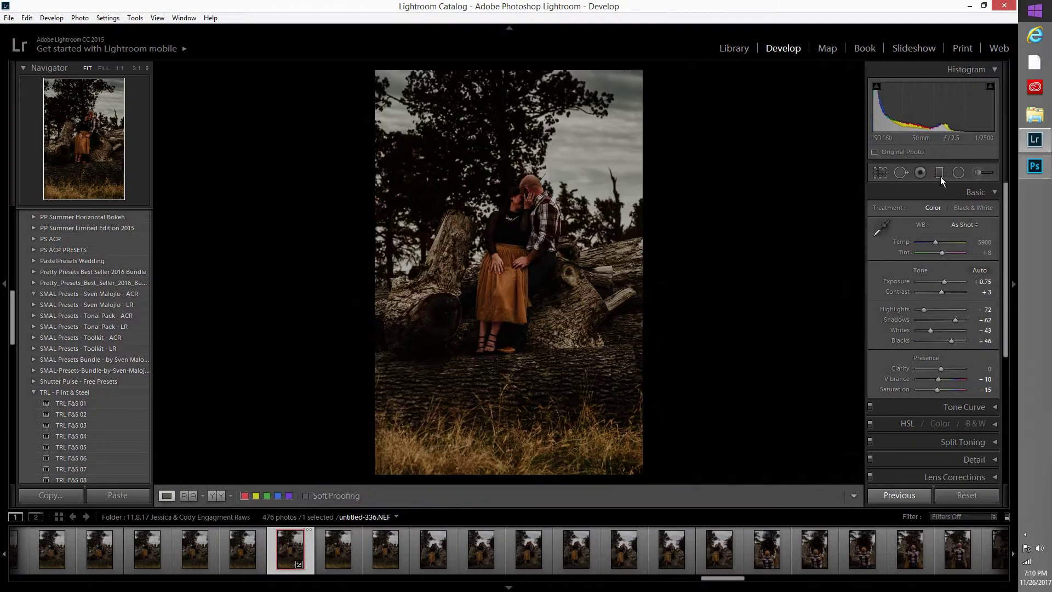
Reopen the existing graduated filter over the sky and display its selected mask overlay
{"action": "key", "text": "m"}
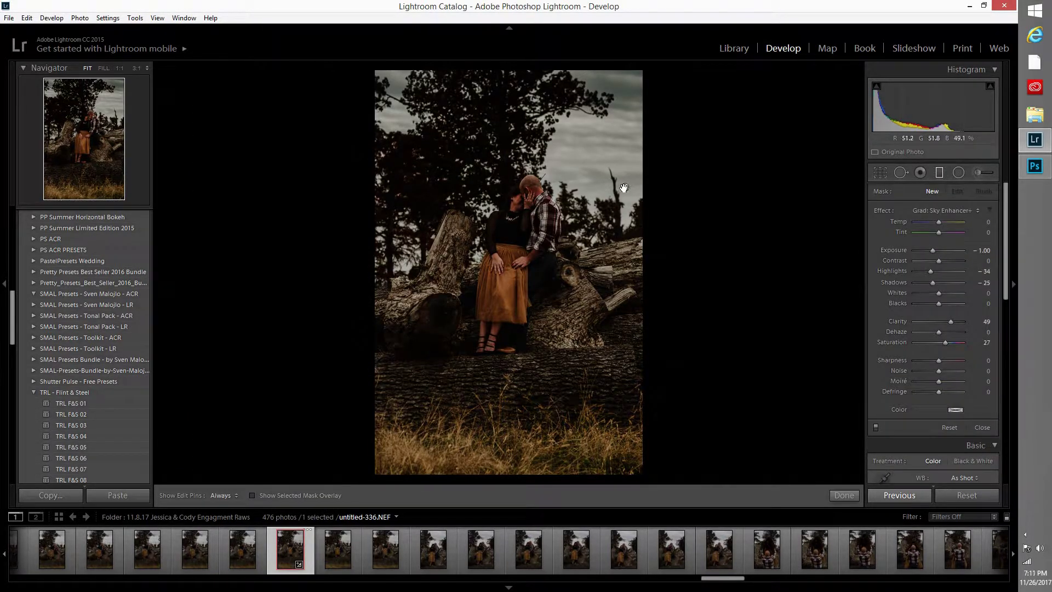
{"action": "left_click_drag", "start_coordinate": [624, 188], "coordinate": [625, 188]}
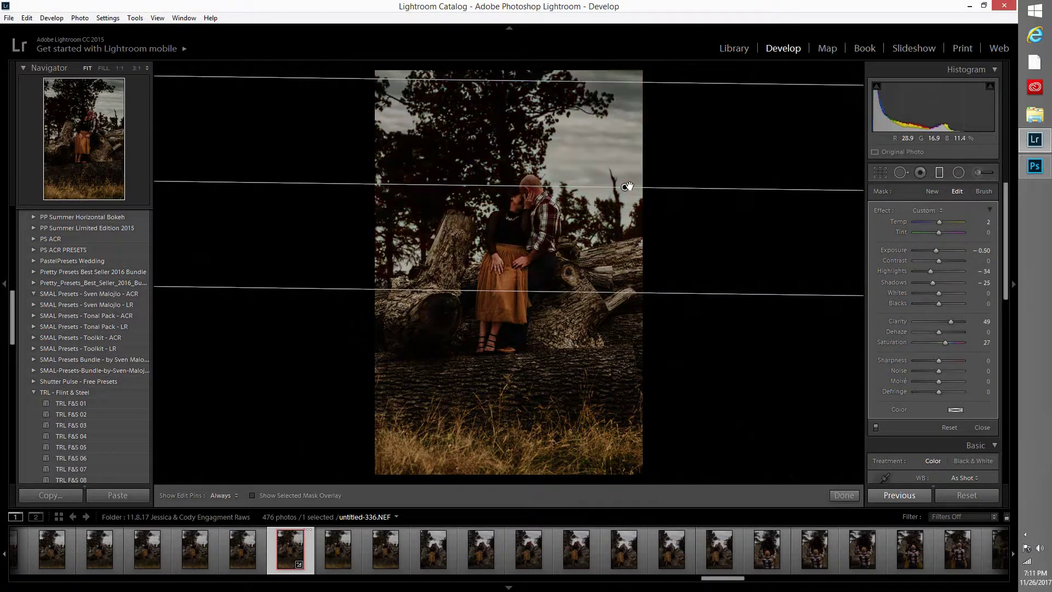
{"action": "key", "text": "o"}
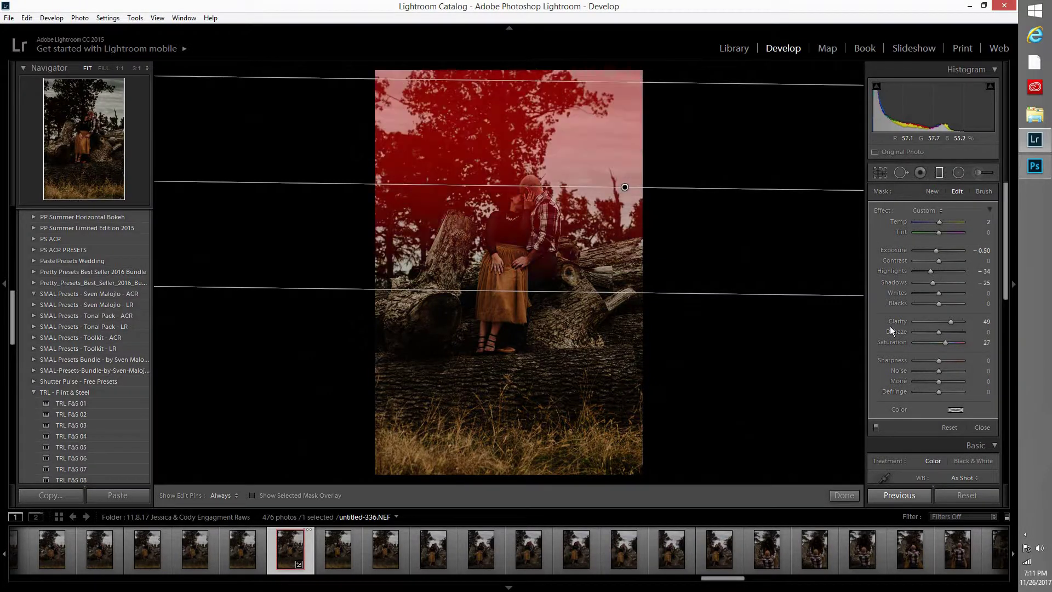
{"action": "key", "text": "o"}
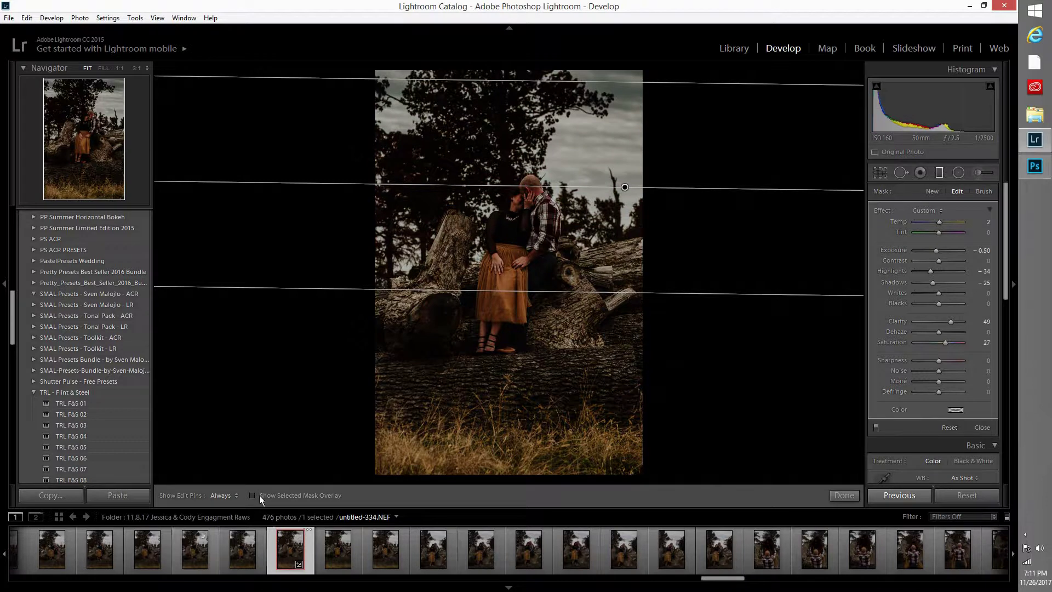
{"action": "key", "text": "o"}
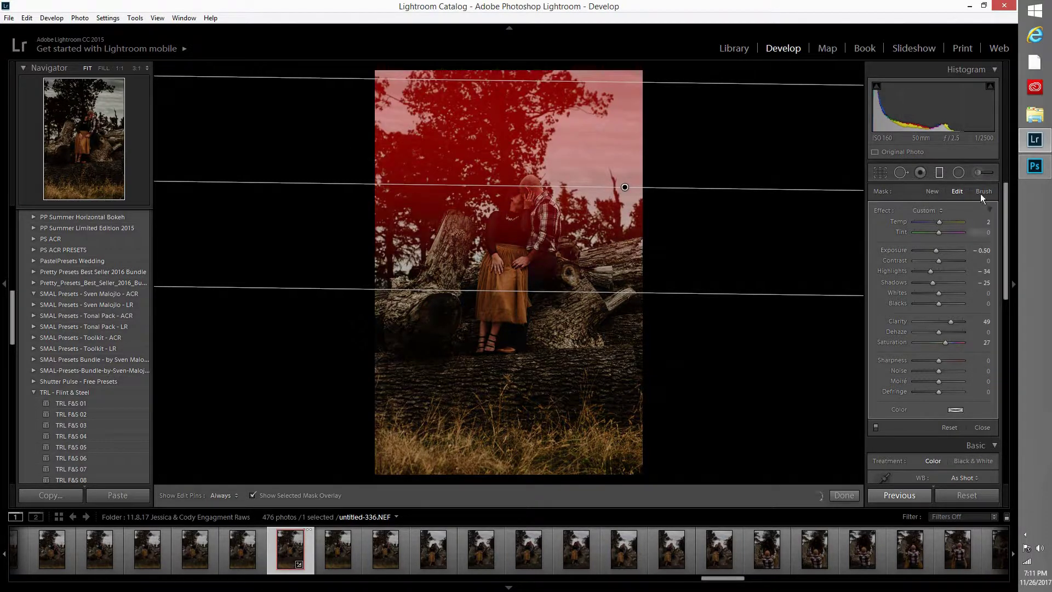
Switch the graduated filter's mask brush to Erase with Size 12, Feather 76 and Flow 88
{"action": "left_click", "coordinate": [979, 198]}
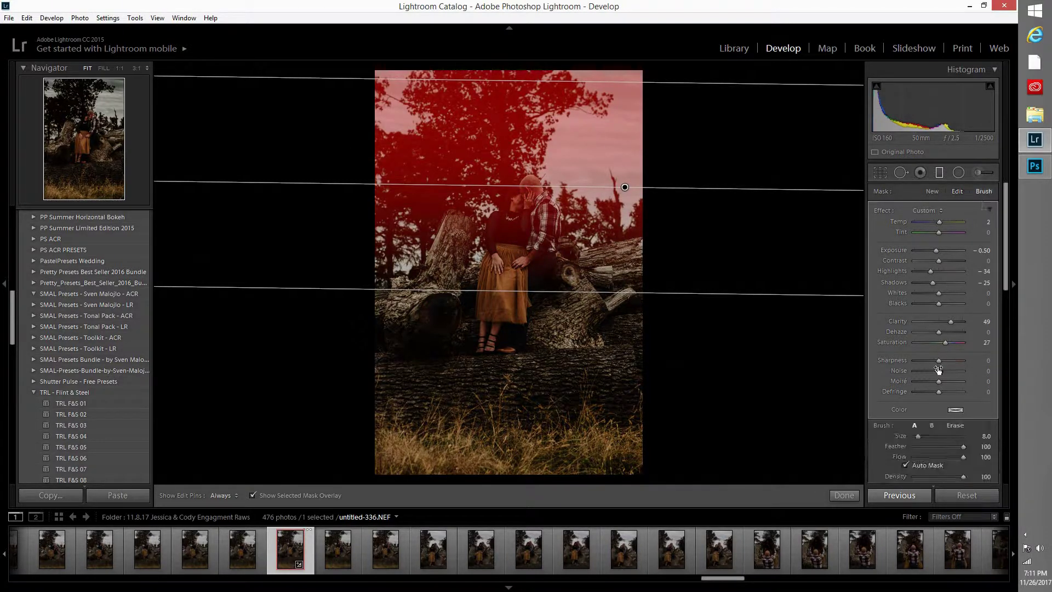
{"action": "left_click", "coordinate": [954, 425]}
{"action": "left_click_drag", "start_coordinate": [963, 447], "coordinate": [955, 453]}
{"action": "left_click", "coordinate": [958, 458]}
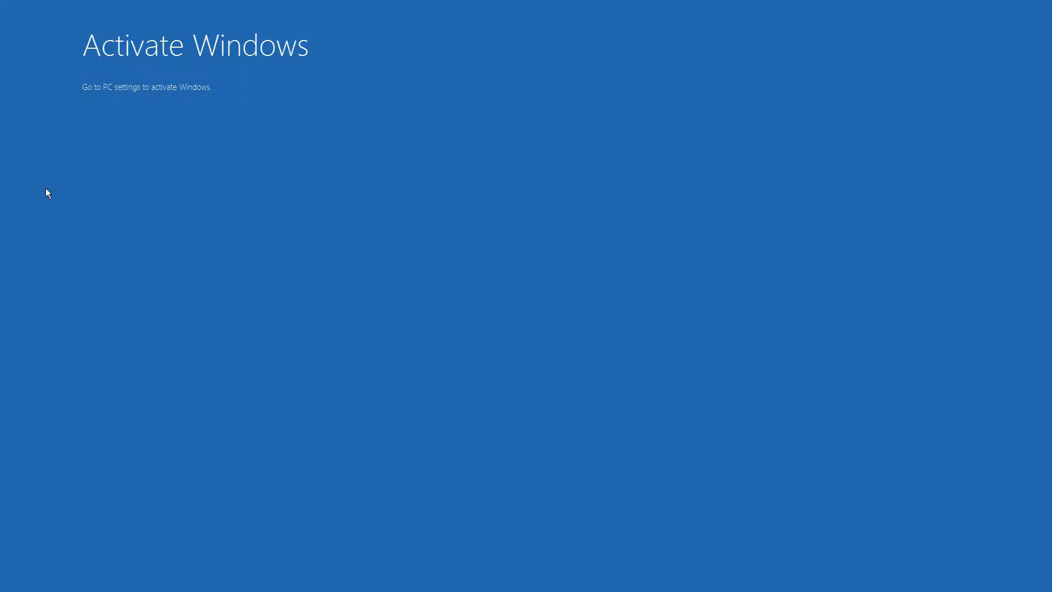
{"action": "left_click", "coordinate": [248, 124]}
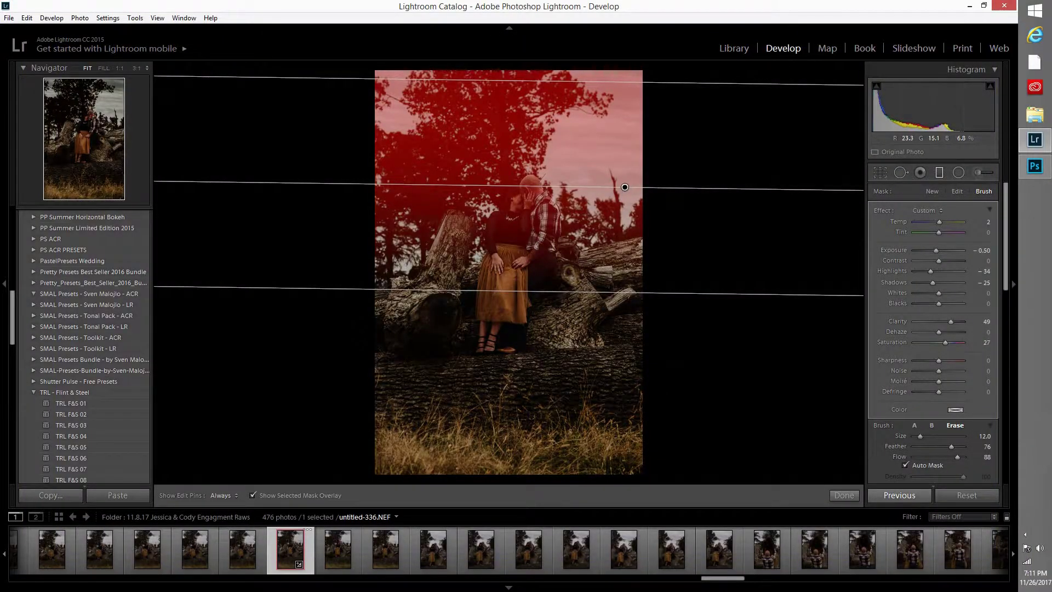
Erase the graduated filter from the couple, refining with brush Size 9 and the mask overlay hidden, and finish the filter
{"action": "key", "text": "h"}
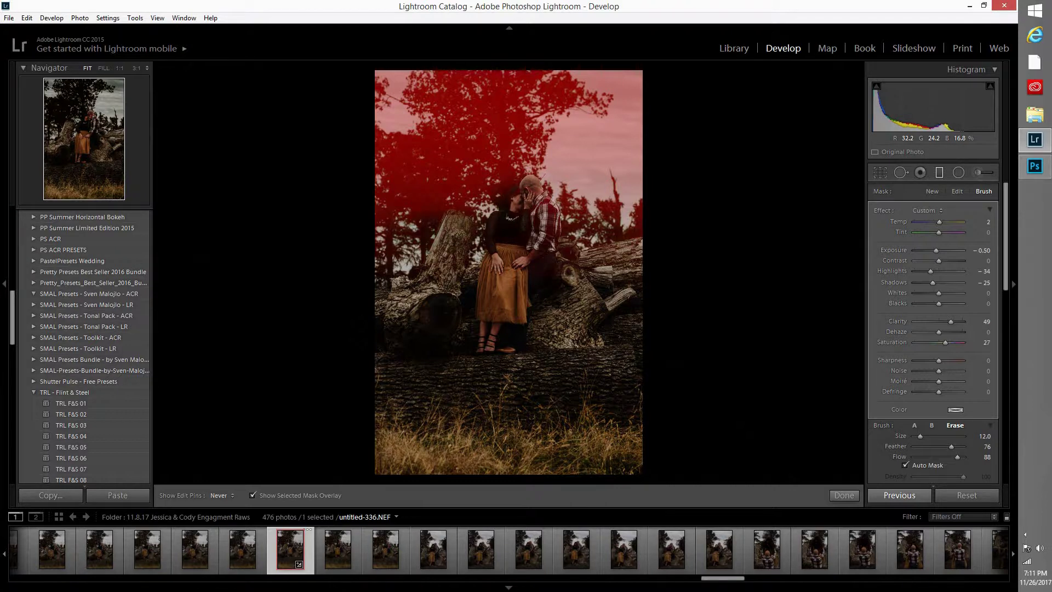
{"action": "key", "text": "h"}
{"action": "left_click", "coordinate": [252, 496]}
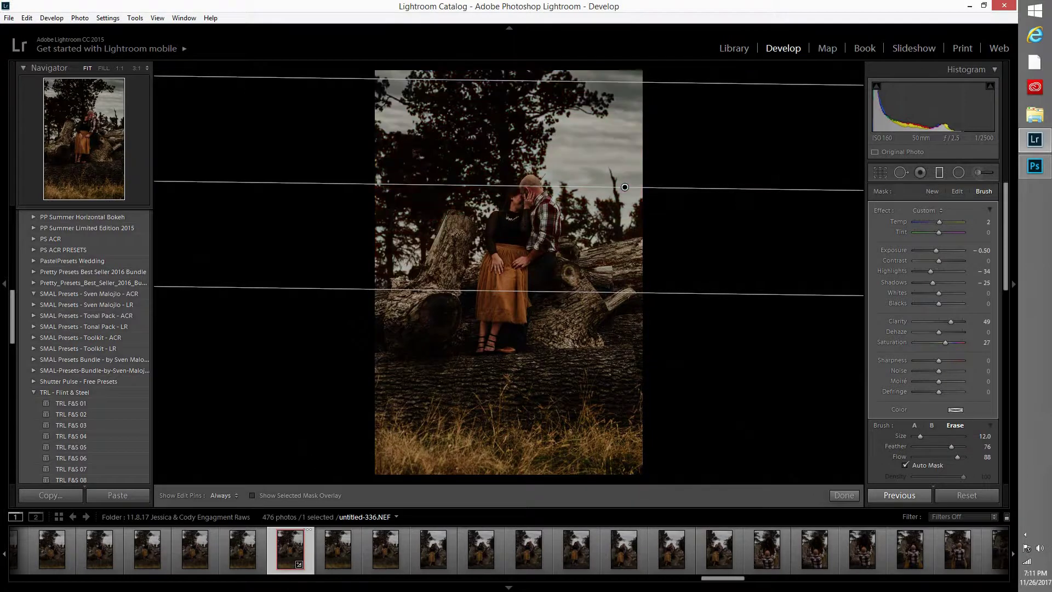
{"action": "scroll", "coordinate": [504, 206], "scroll_direction": "down", "scroll_amount": 3}
{"action": "key", "text": "h"}
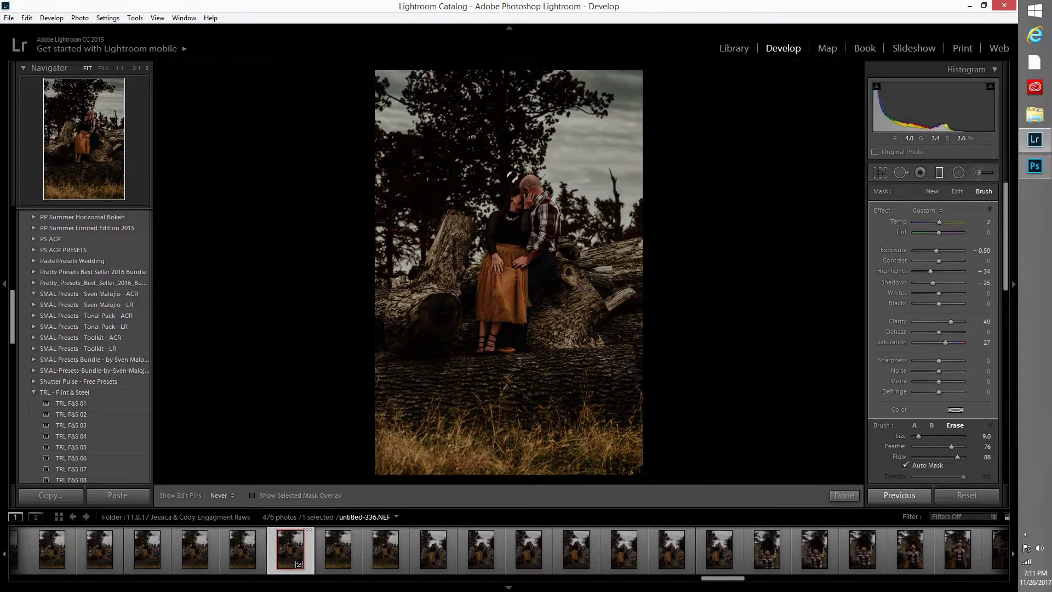
{"action": "left_click", "coordinate": [842, 495]}
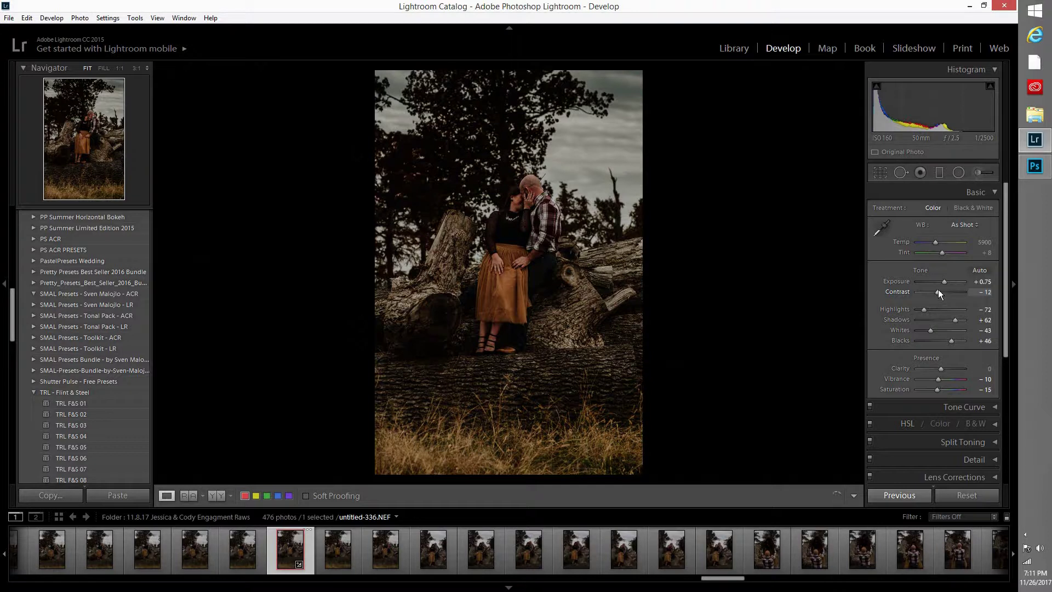
Set Contrast to −2, Exposure to +0.85, Highlights to −88, Shadows to +86, Whites to −74 and Blacks to +36
{"action": "key", "text": "Up"}
{"action": "key", "text": "Up"}
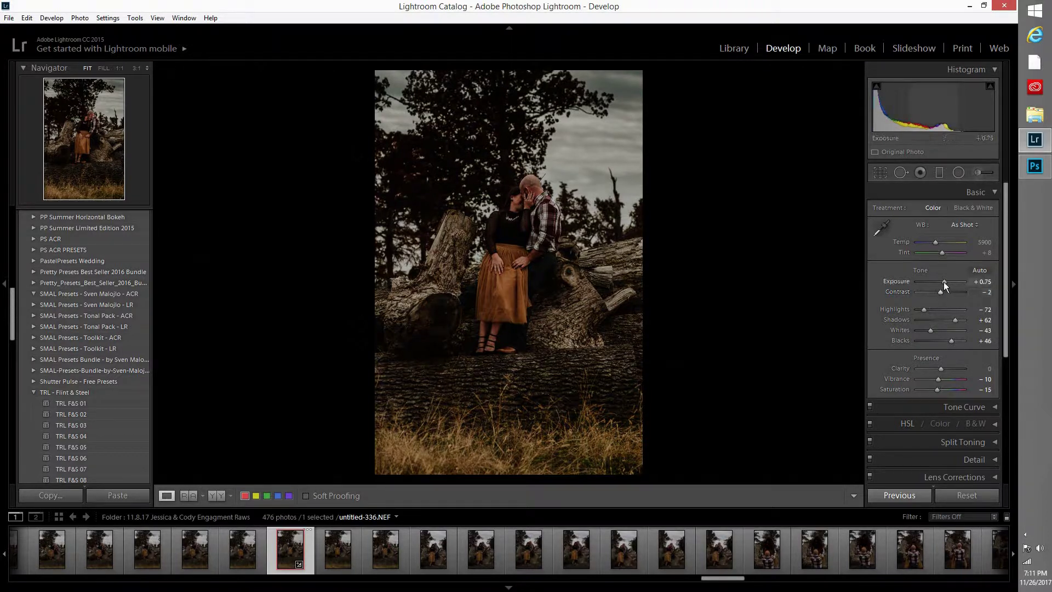
{"action": "key", "text": "Up"}
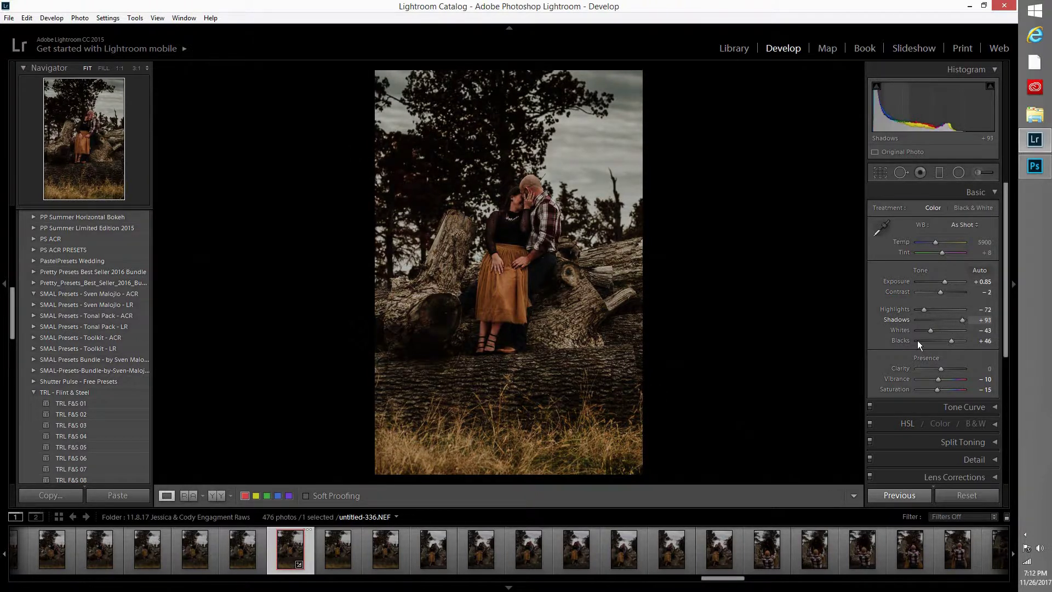
{"action": "mouse_move", "coordinate": [930, 331]}
{"action": "left_mouse_down"}
{"action": "mouse_move", "coordinate": [918, 337]}
{"action": "mouse_move", "coordinate": [921, 313]}
{"action": "mouse_move", "coordinate": [943, 347]}
{"action": "left_mouse_up"}
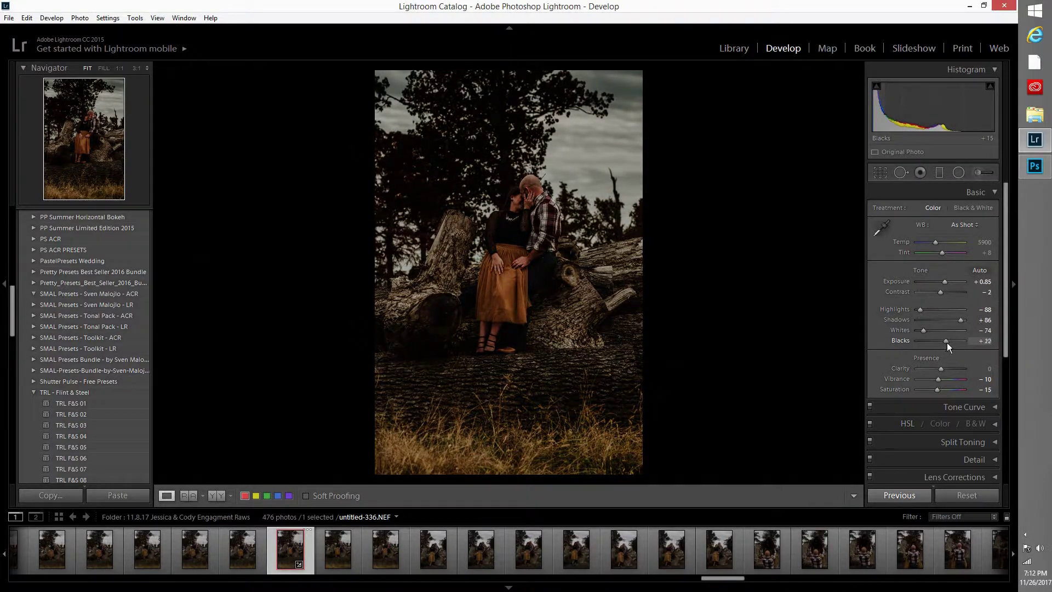
Open untitled-336.NEF in Photoshop for editing and place Spotlight V.jpg from the Lightscaping Overlays folder as an embedded image
{"action": "right_click", "coordinate": [279, 551]}
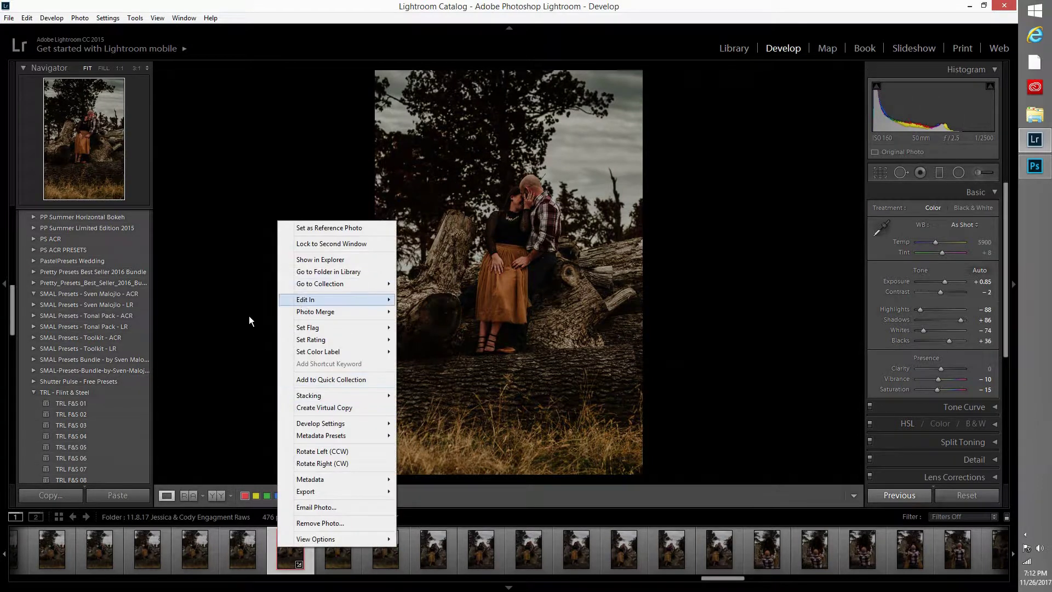
{"action": "left_click", "coordinate": [2, 278]}
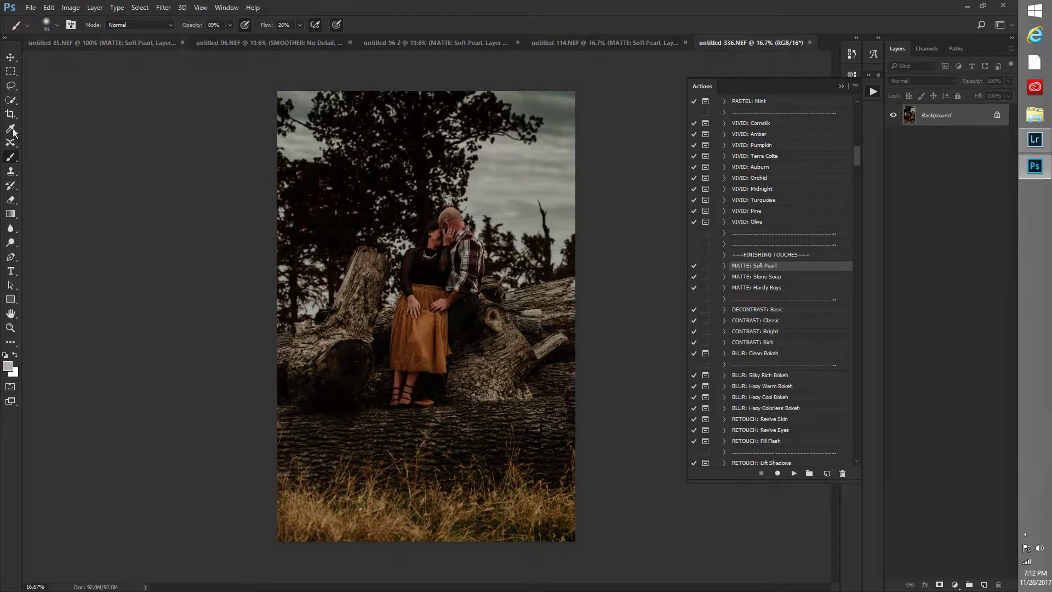
{"action": "left_click", "coordinate": [31, 8]}
{"action": "left_click", "coordinate": [66, 211]}
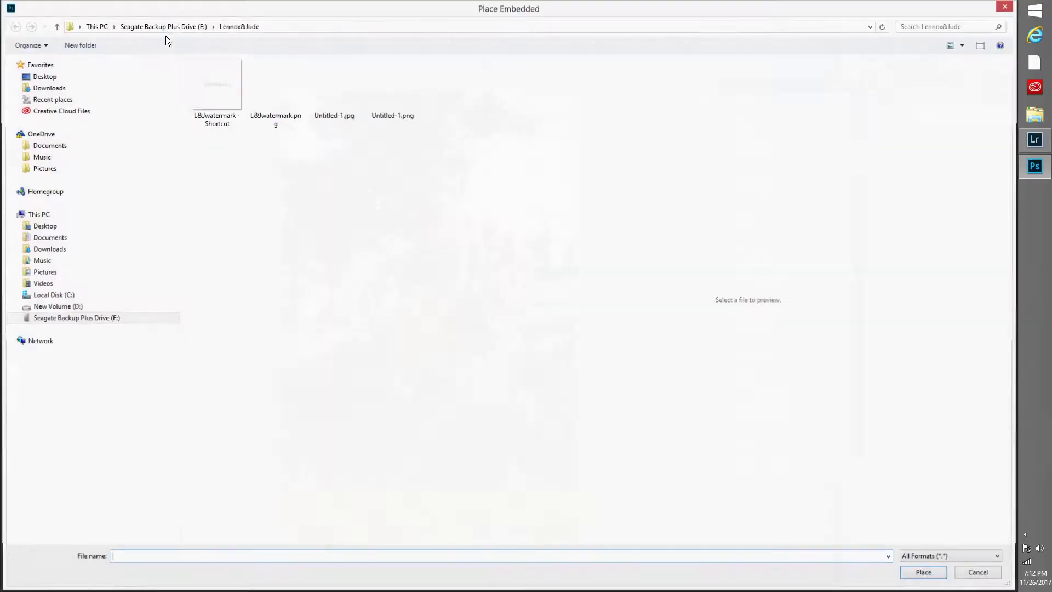
{"action": "left_click", "coordinate": [164, 27]}
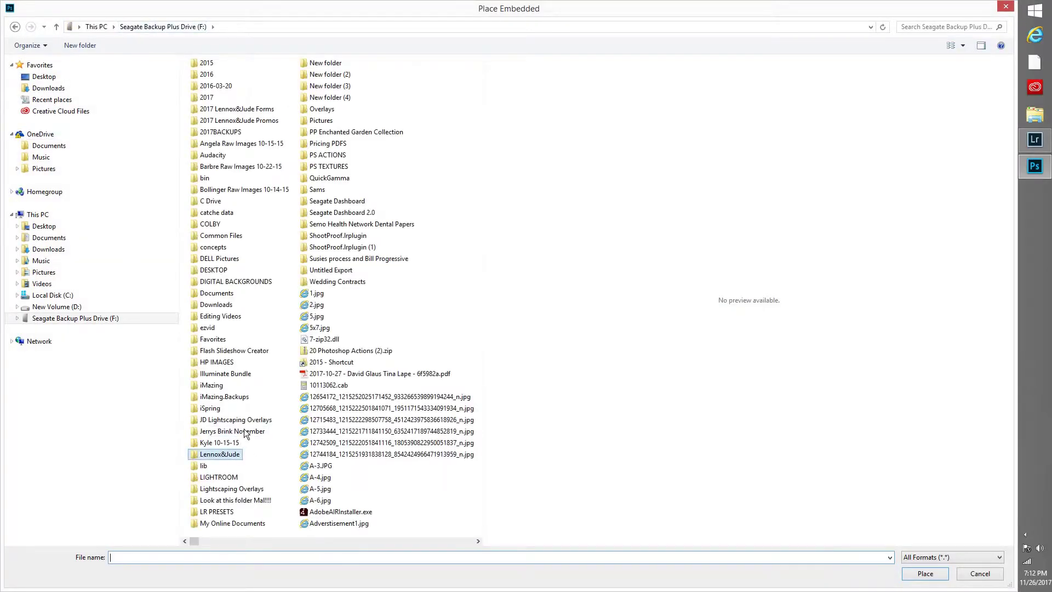
{"action": "double_click", "coordinate": [235, 420]}
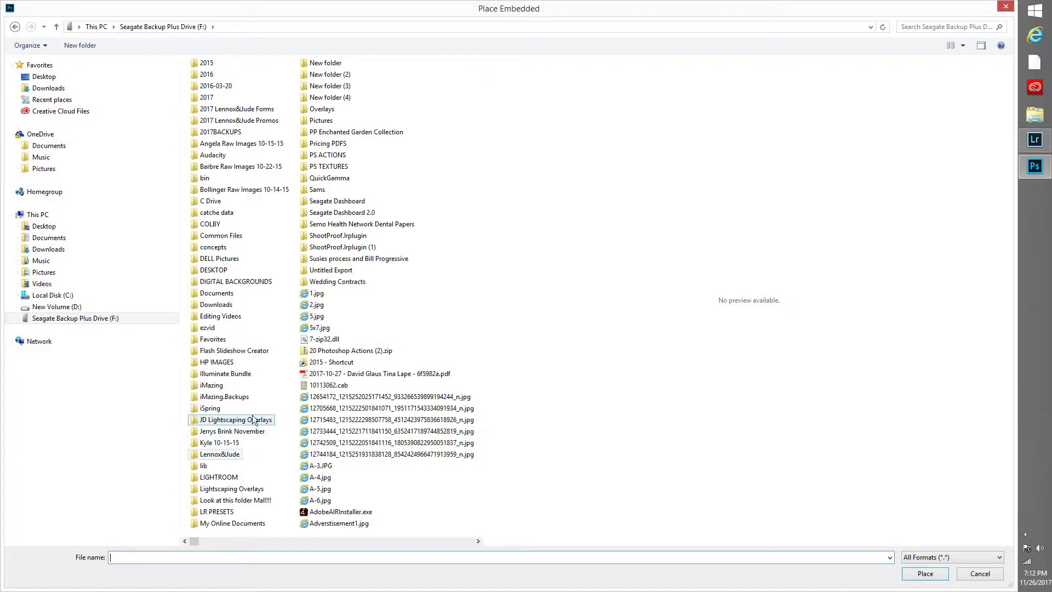
{"action": "left_click", "coordinate": [166, 27]}
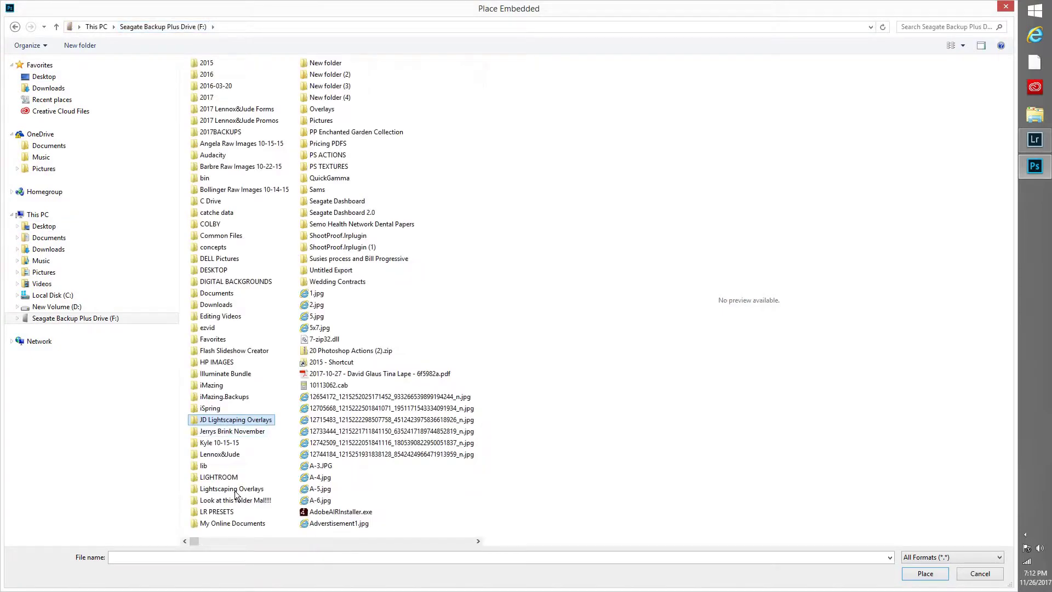
{"action": "double_click", "coordinate": [233, 489]}
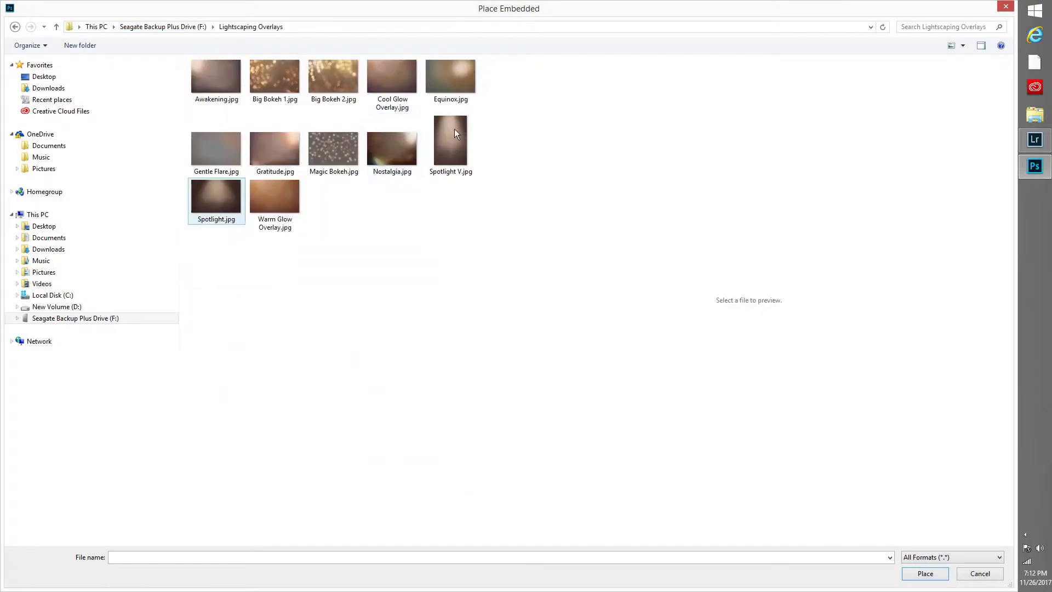
{"action": "double_click", "coordinate": [454, 130]}
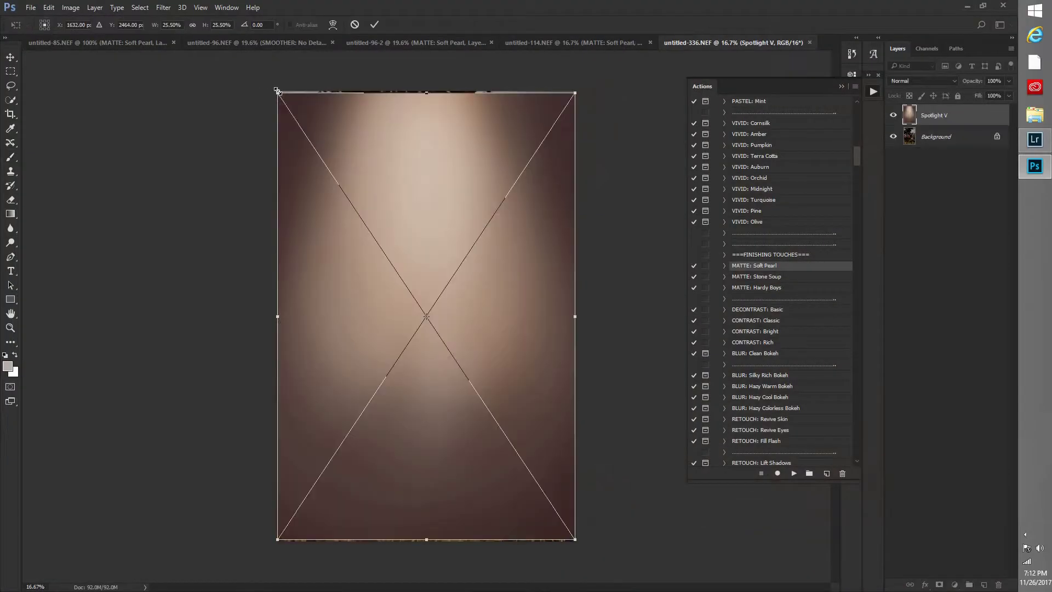
Enlarge the placed Spotlight V overlay past the canvas edges to about 26.9% width and 26.5% height, and commit the placement
{"action": "left_click_drag", "start_coordinate": [277, 91], "coordinate": [268, 86]}
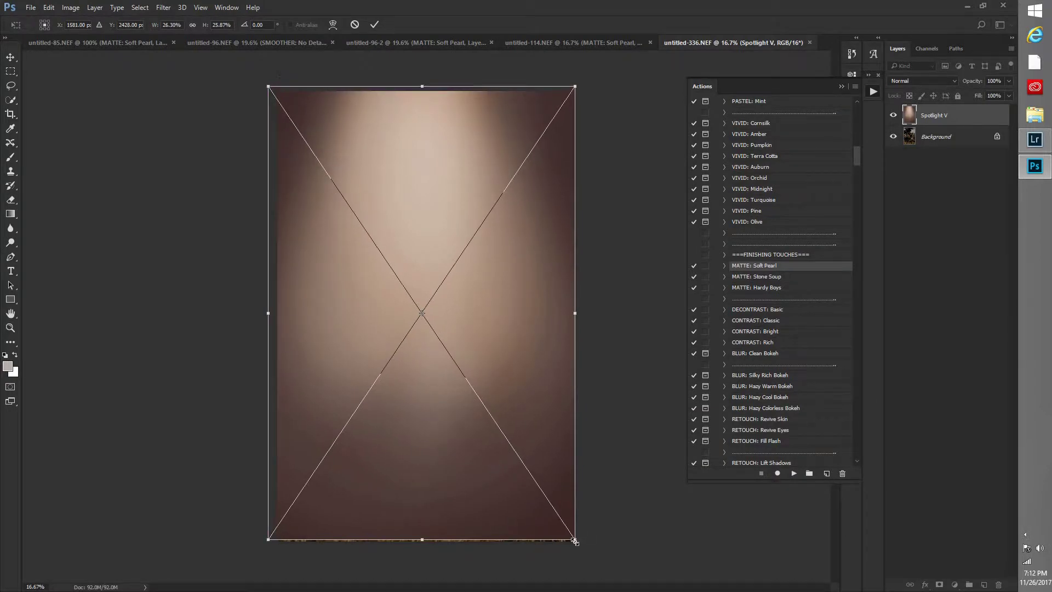
{"action": "left_click_drag", "start_coordinate": [575, 547], "coordinate": [581, 549]}
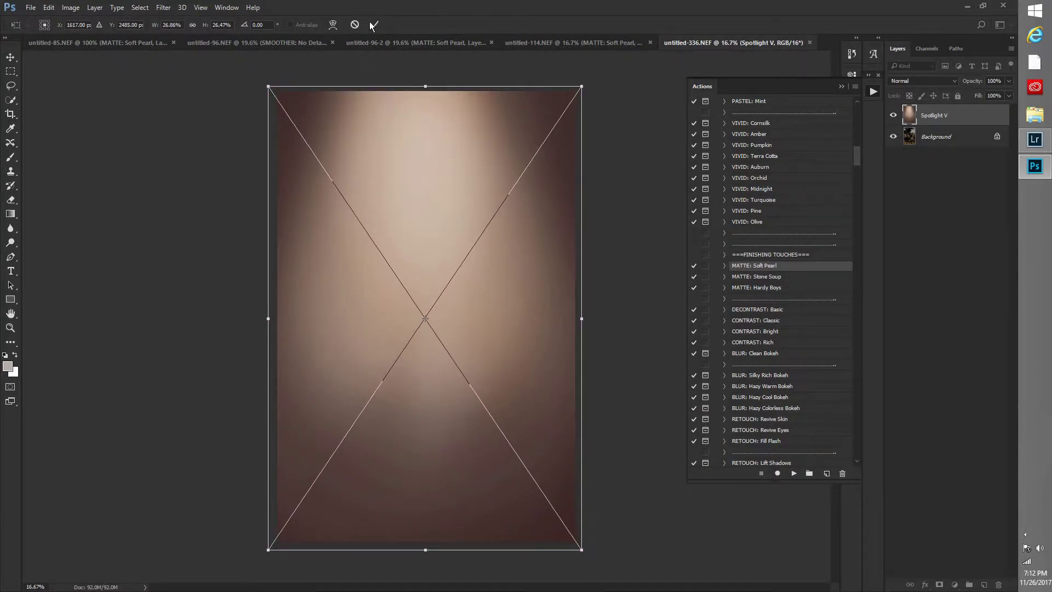
{"action": "key", "text": "Return"}
Add a layer mask to the Spotlight V layer and set its blend mode to Overlay
{"action": "key", "text": "b"}
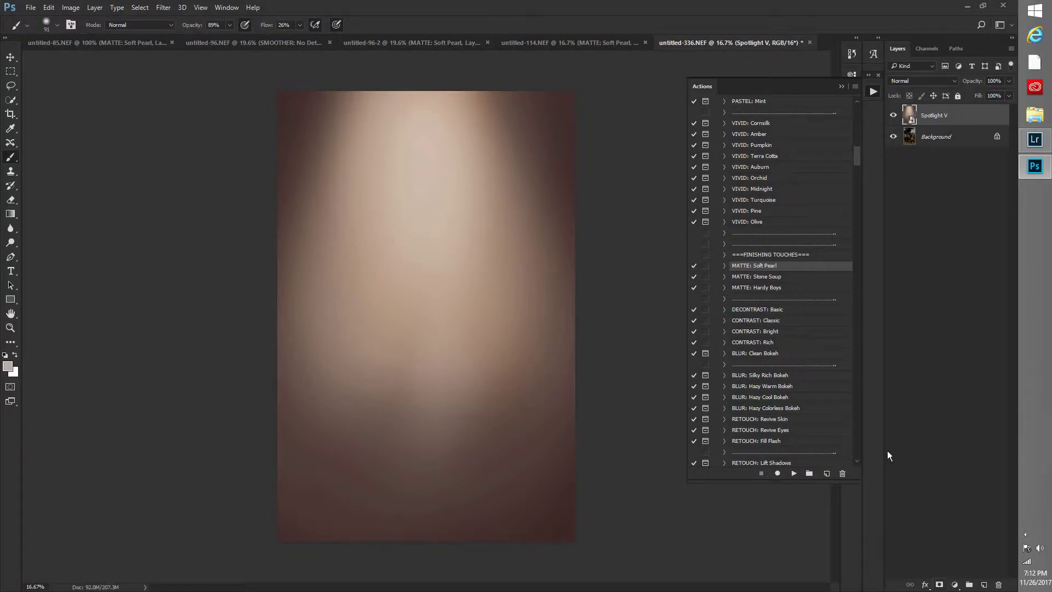
{"action": "left_click", "coordinate": [939, 584]}
{"action": "left_click", "coordinate": [909, 82]}
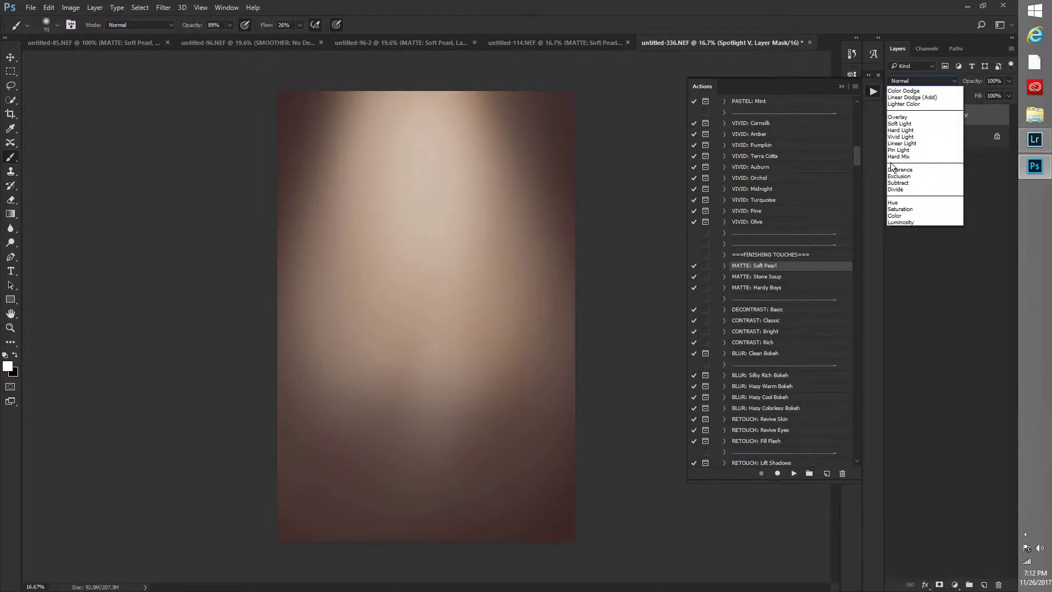
{"action": "left_click", "coordinate": [897, 188]}
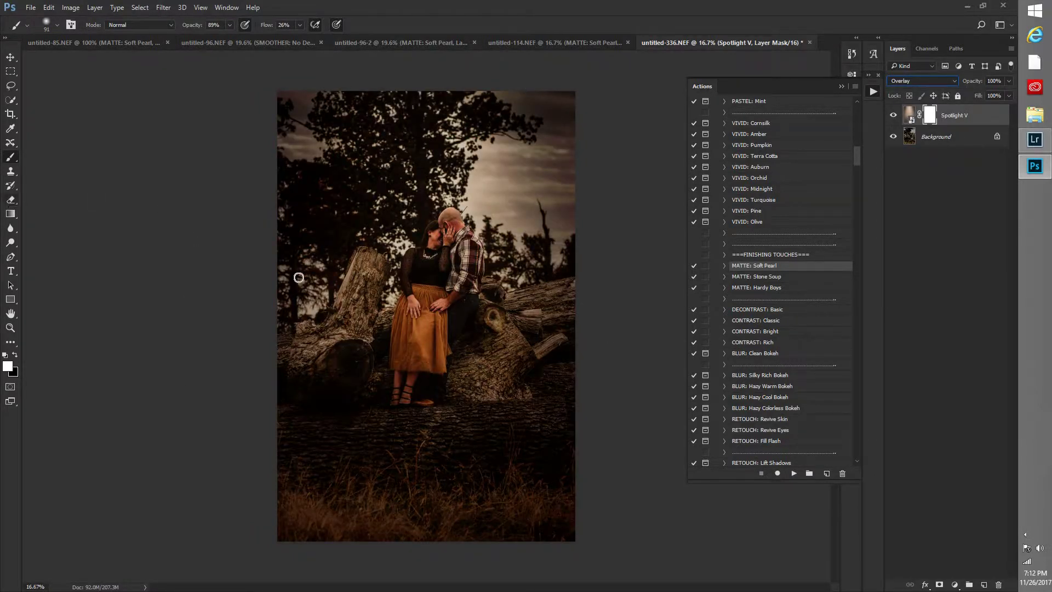
Enlarge the soft Eraser brush and fade the Spotlight V layer mask over the couple, the lower grass and the sky at both sides
{"action": "key", "text": "e"}
{"action": "right_click", "coordinate": [512, 304]}
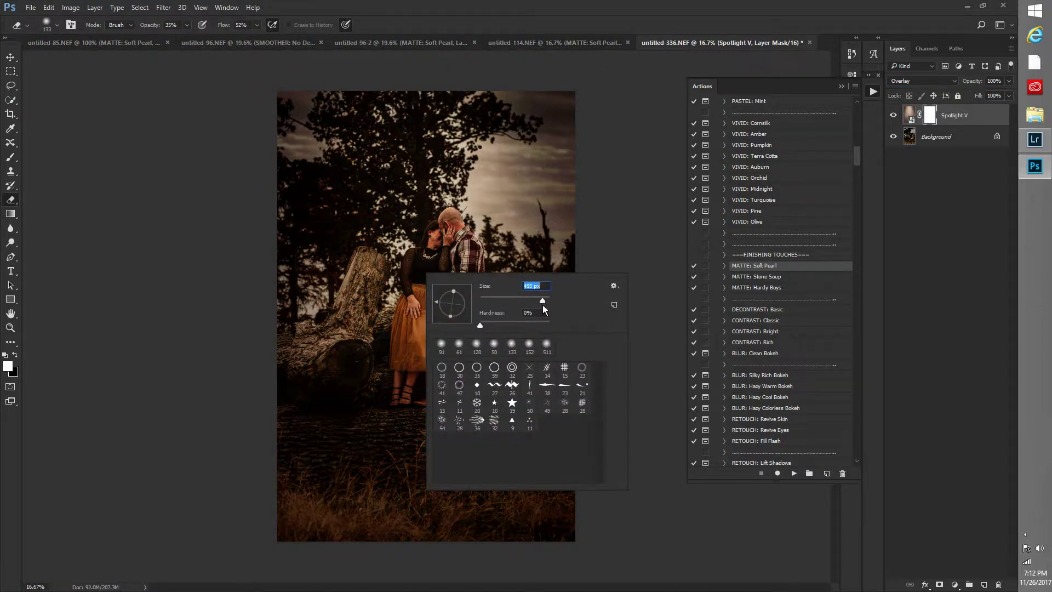
{"action": "left_click_drag", "start_coordinate": [542, 305], "coordinate": [546, 304]}
{"action": "key", "text": "Return"}
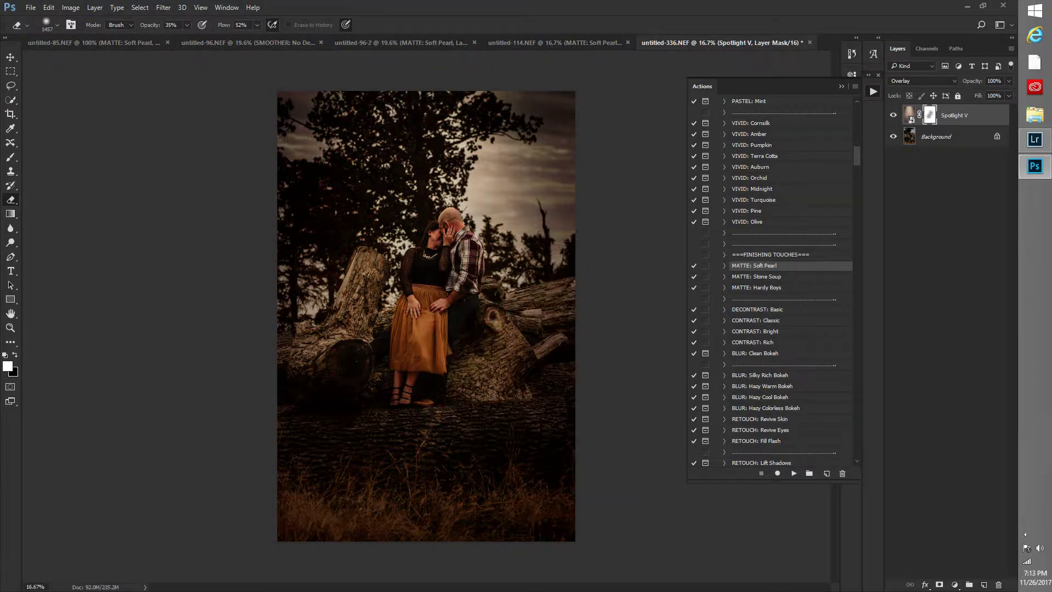
{"action": "left_click", "coordinate": [302, 496]}
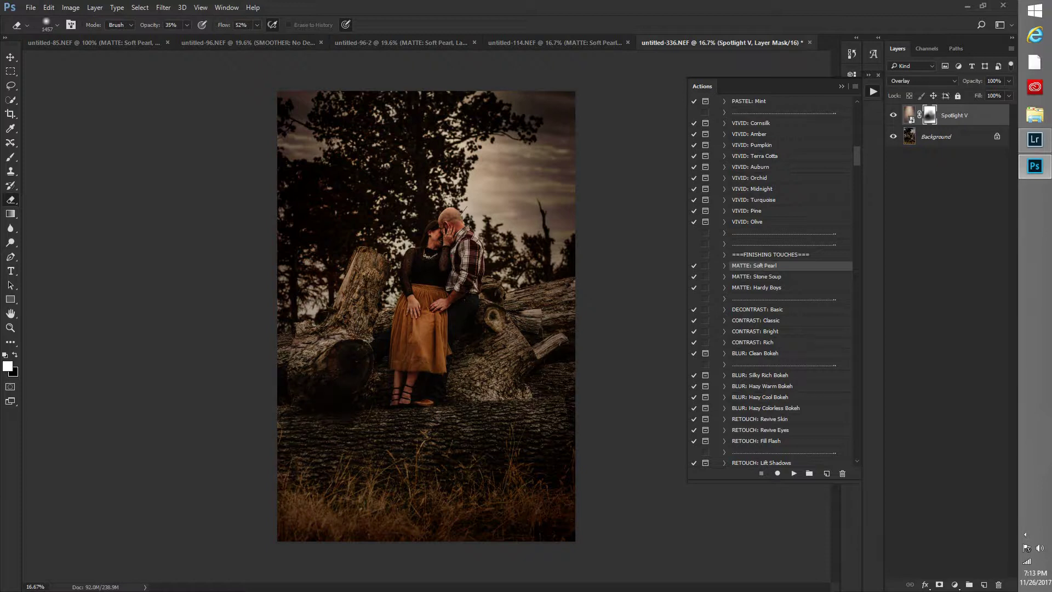
{"action": "mouse_move", "coordinate": [296, 155]}
{"action": "left_mouse_down"}
{"action": "mouse_move", "coordinate": [304, 126]}
{"action": "mouse_move", "coordinate": [295, 143]}
{"action": "left_mouse_up"}
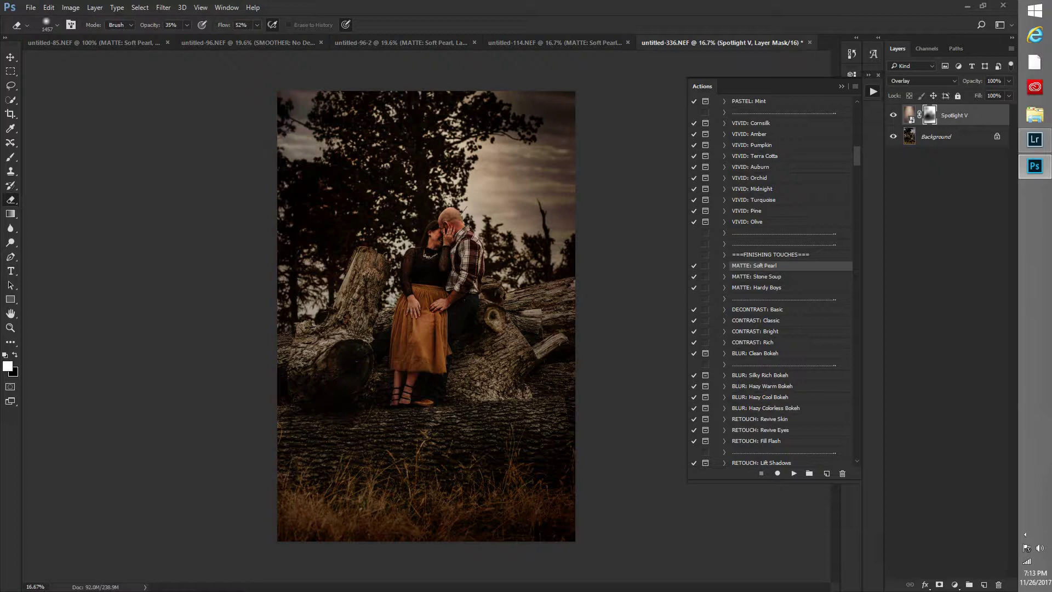
{"action": "mouse_move", "coordinate": [521, 101]}
{"action": "left_mouse_down"}
{"action": "mouse_move", "coordinate": [536, 147]}
{"action": "mouse_move", "coordinate": [547, 132]}
{"action": "mouse_move", "coordinate": [550, 230]}
{"action": "left_mouse_up"}
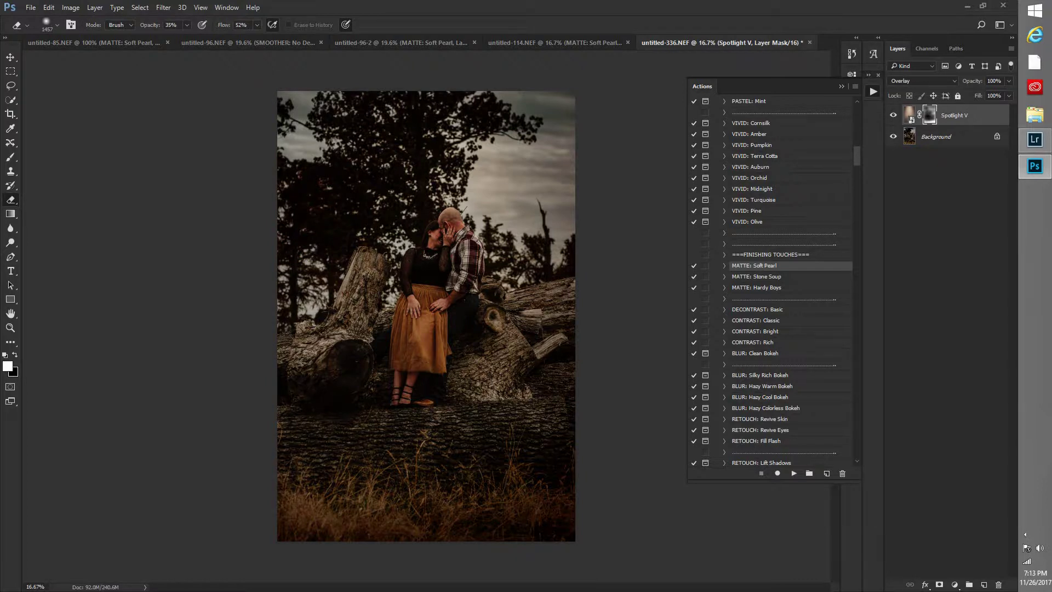
Compare the image with and without the Spotlight V overlay, and run the Selective Fill Flash action
{"action": "left_click", "coordinate": [893, 116]}
{"action": "left_click", "coordinate": [893, 117]}
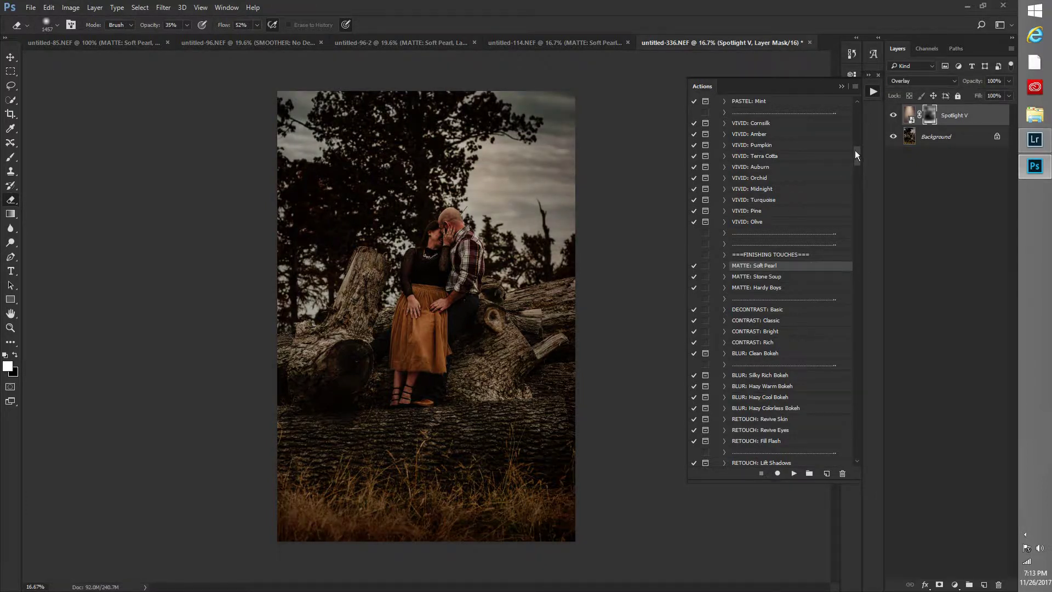
{"action": "scroll", "coordinate": [851, 419], "scroll_direction": "down", "scroll_amount": 10}
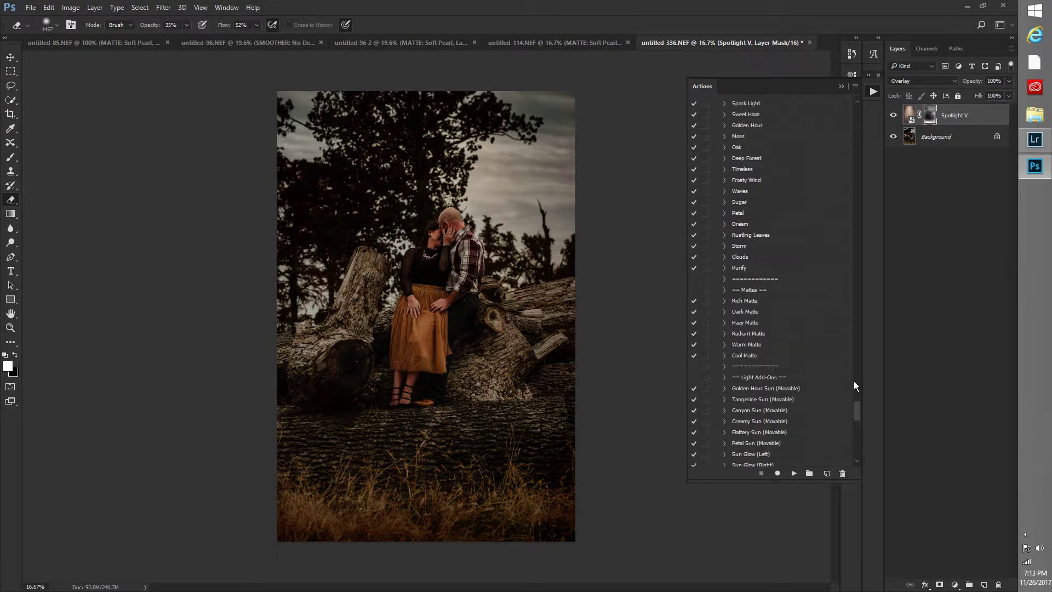
{"action": "scroll", "coordinate": [856, 379], "scroll_direction": "up", "scroll_amount": 4}
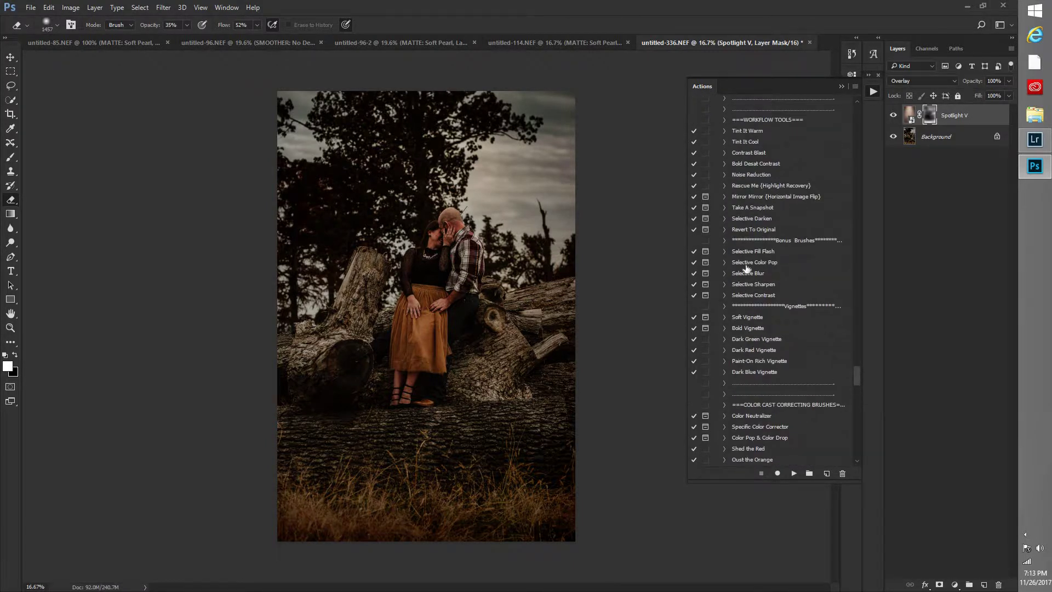
{"action": "left_click", "coordinate": [754, 251]}
{"action": "left_click", "coordinate": [793, 473]}
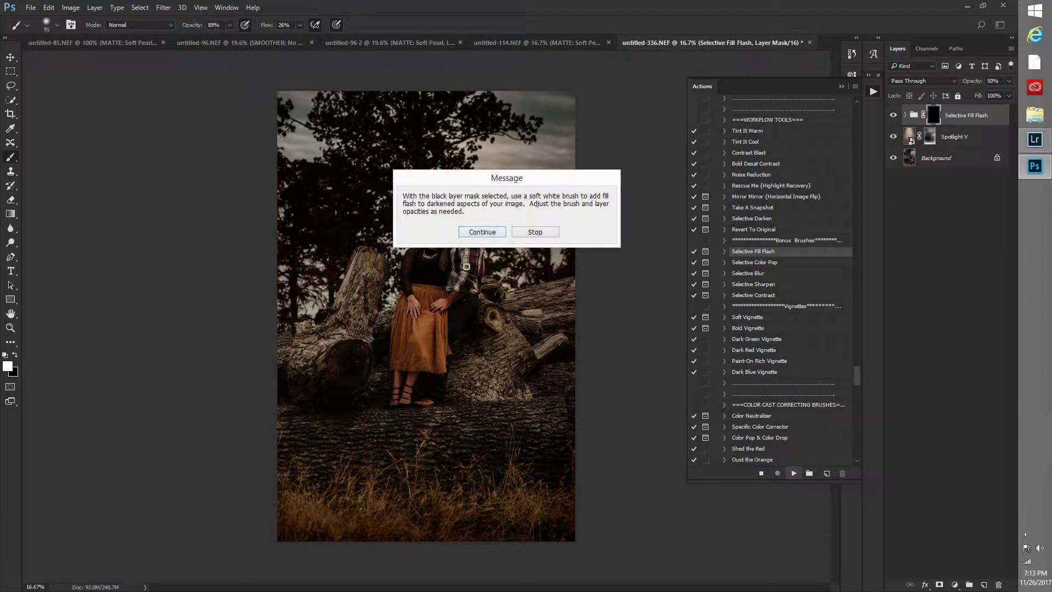
{"action": "left_click", "coordinate": [468, 232]}
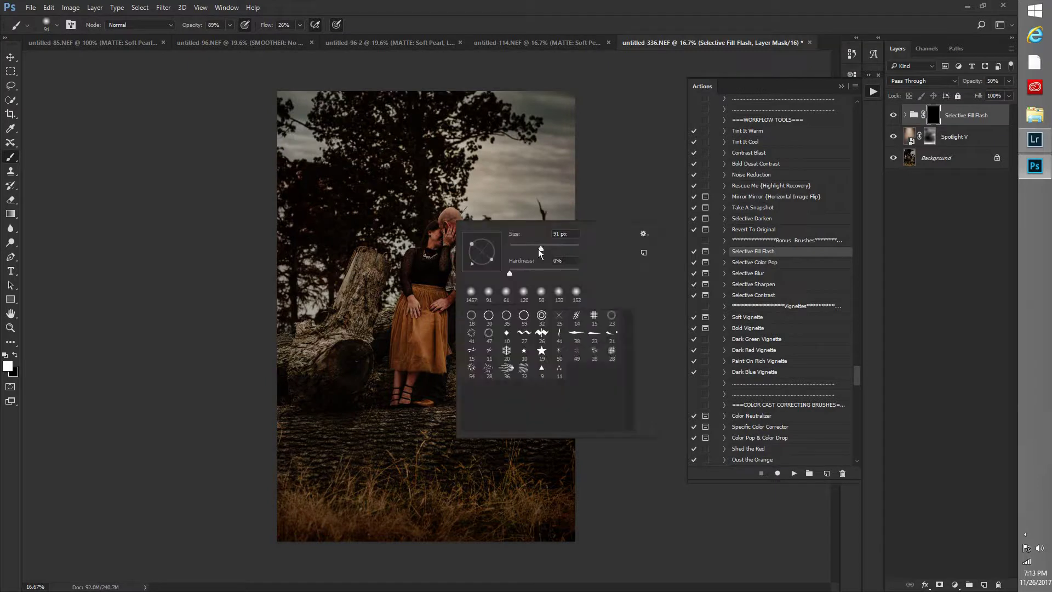
Enlarge the soft white brush to 480 px and paint fill flash onto the couple in the Selective Fill Flash mask
{"action": "right_click", "coordinate": [531, 250]}
{"action": "left_click_drag", "start_coordinate": [557, 255], "coordinate": [573, 253]}
{"action": "key", "text": "Return"}
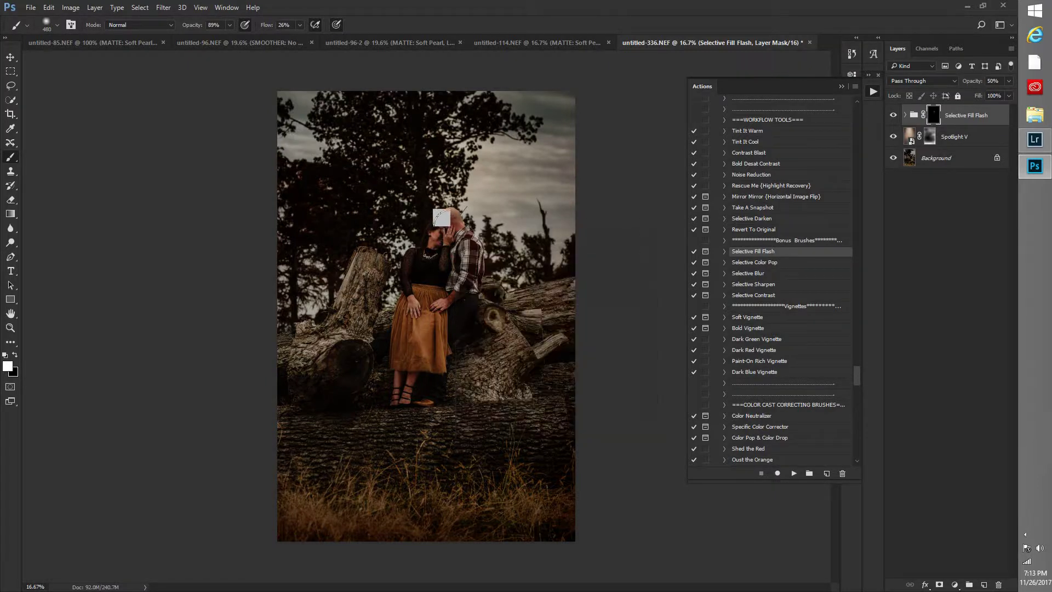
{"action": "left_click", "coordinate": [423, 233]}
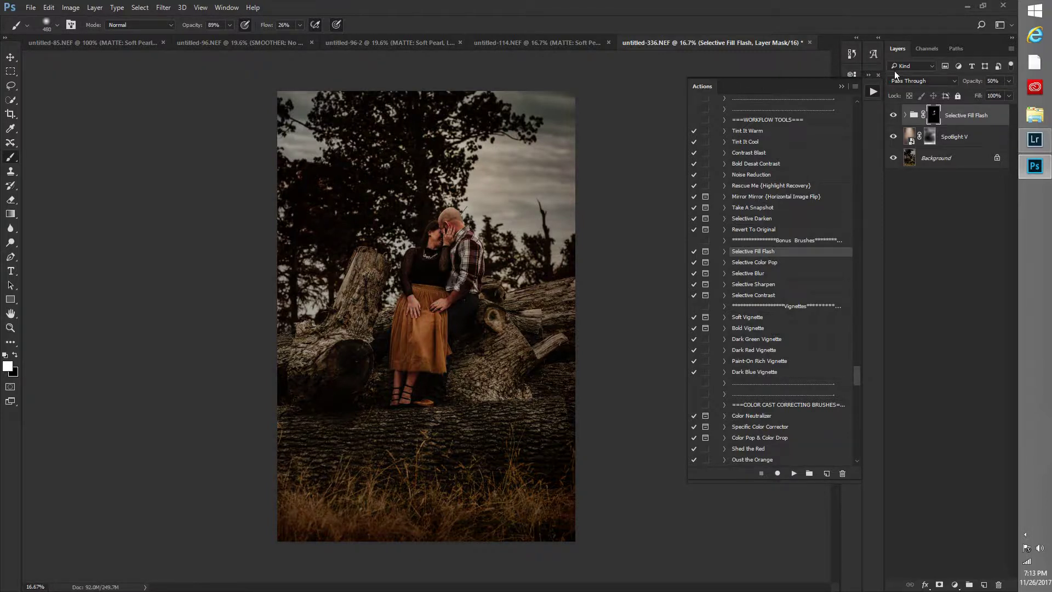
Set the Selective Fill Flash group's opacity to 52% and compare the image with and without the effect
{"action": "left_click", "coordinate": [1007, 81]}
{"action": "mouse_move", "coordinate": [984, 96]}
{"action": "left_mouse_down"}
{"action": "mouse_move", "coordinate": [1033, 94]}
{"action": "mouse_move", "coordinate": [938, 109]}
{"action": "mouse_move", "coordinate": [977, 93]}
{"action": "left_mouse_up"}
{"action": "left_click_drag", "start_coordinate": [985, 96], "coordinate": [988, 96]}
{"action": "left_click", "coordinate": [894, 114]}
{"action": "left_click", "coordinate": [894, 115]}
{"action": "left_click", "coordinate": [893, 115]}
Set the soft Eraser to 152 px for the Selective Fill Flash mask, and compare the image without the Spotlight V layer
{"action": "left_click", "coordinate": [12, 200]}
{"action": "right_click", "coordinate": [452, 300]}
{"action": "double_click", "coordinate": [462, 286]}
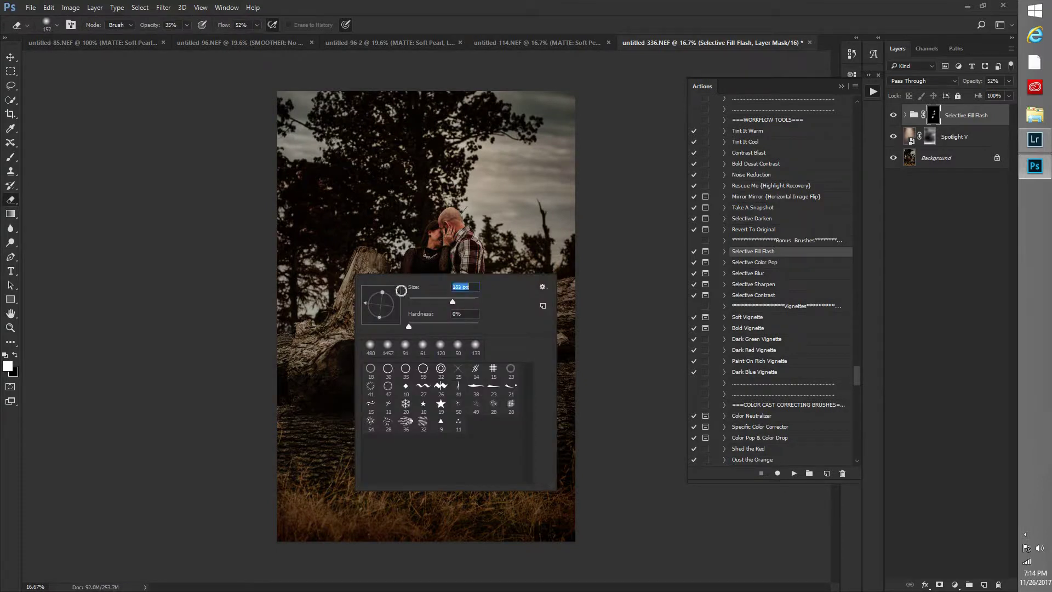
{"action": "type", "text": "152"}
{"action": "key", "text": "Return"}
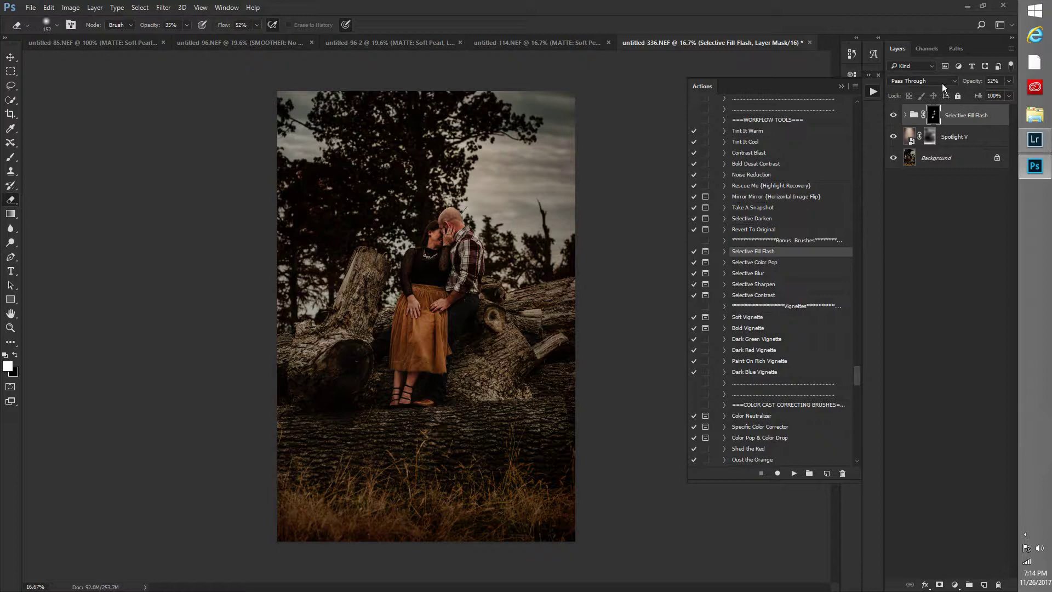
{"action": "left_click", "coordinate": [893, 137]}
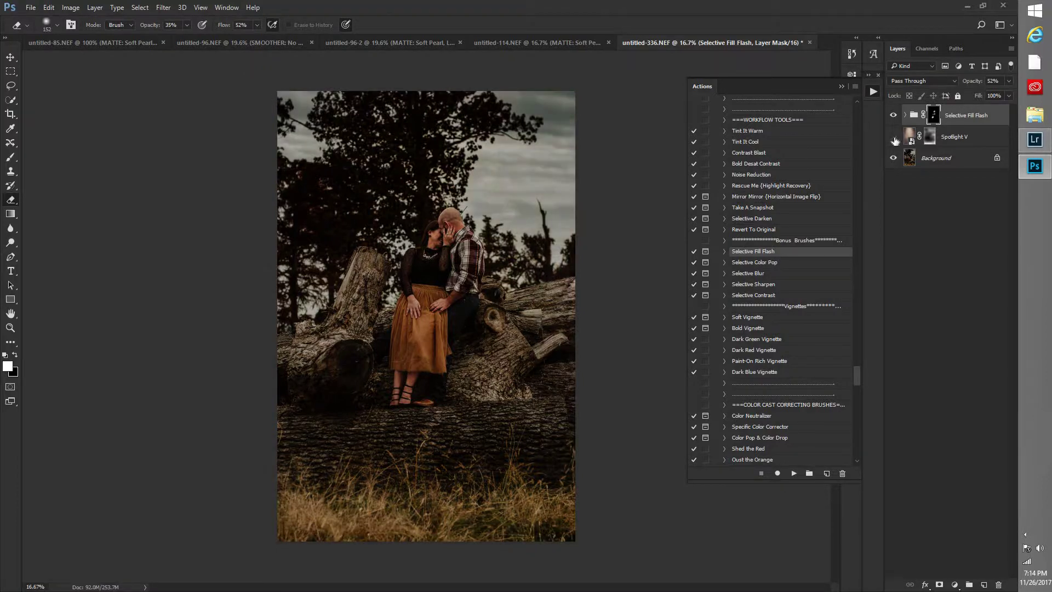
{"action": "left_click", "coordinate": [893, 137]}
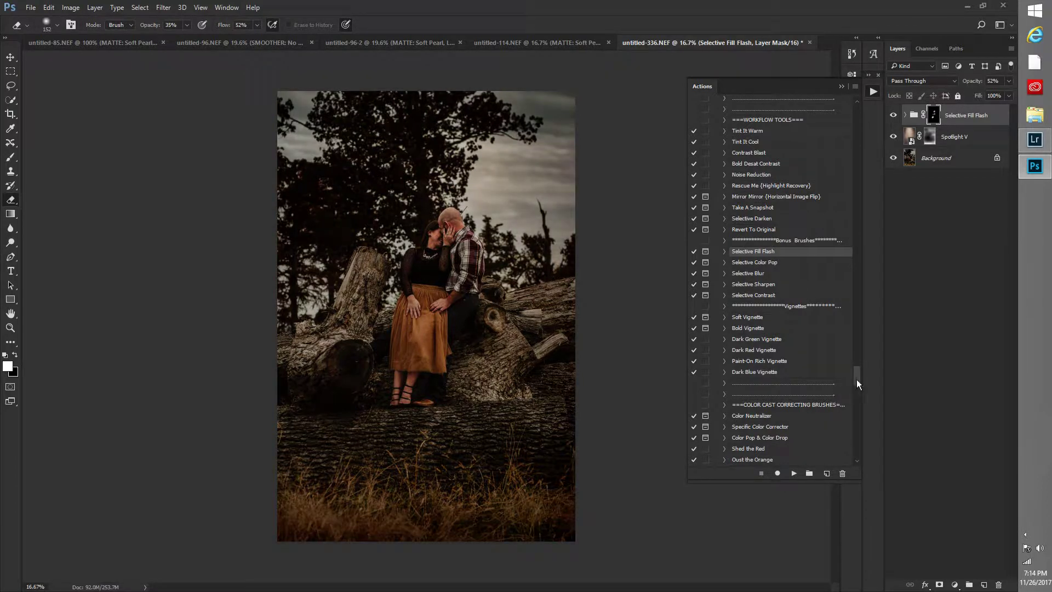
Find the Storm action in the actions list and run it on the portrait
{"action": "scroll", "coordinate": [736, 289], "scroll_direction": "down", "scroll_amount": 10}
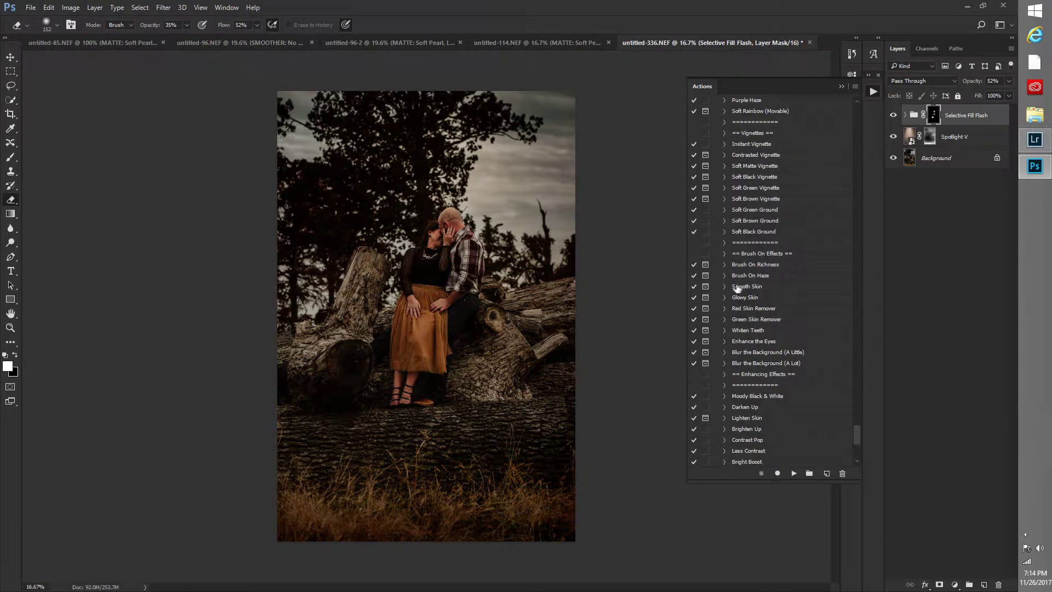
{"action": "scroll", "coordinate": [736, 288], "scroll_direction": "up", "scroll_amount": 7}
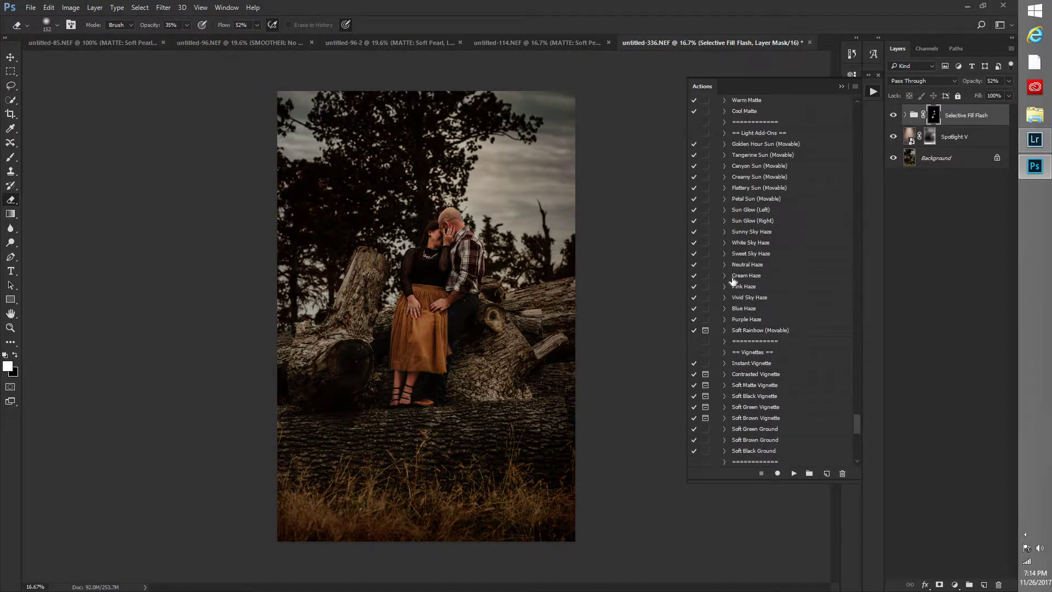
{"action": "scroll", "coordinate": [733, 280], "scroll_direction": "up", "scroll_amount": 7}
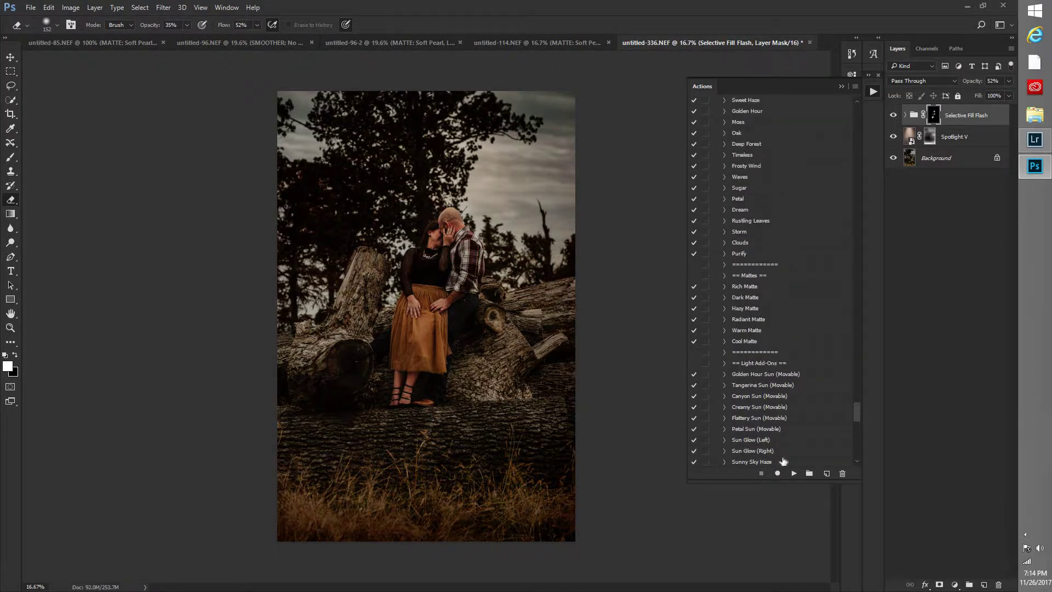
{"action": "left_click", "coordinate": [739, 232]}
{"action": "left_click", "coordinate": [793, 473]}
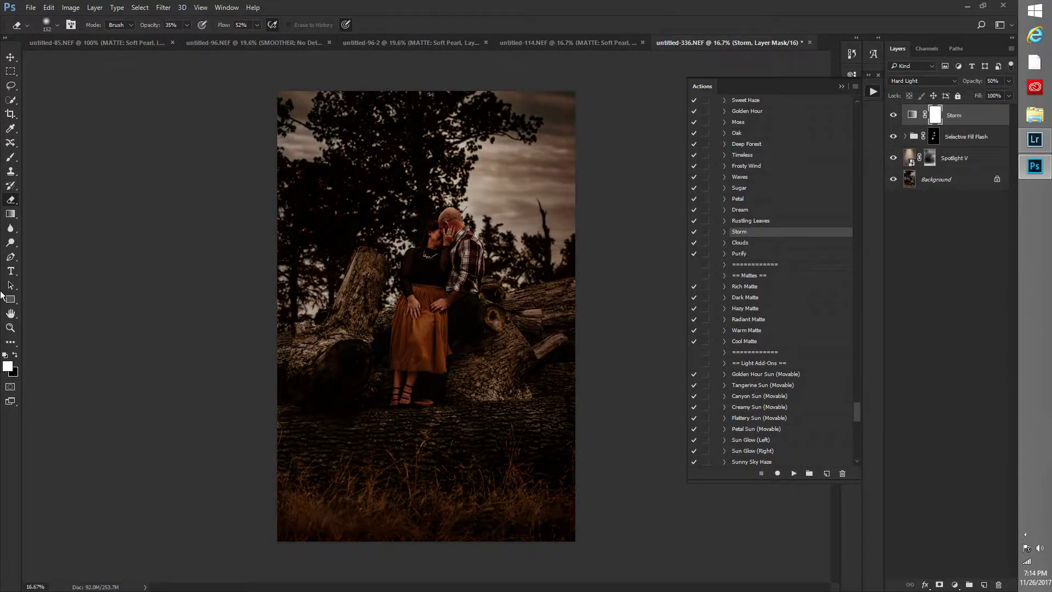
Enlarge the soft Eraser to 1811 px, fade the Storm layer mask over the couple and central scene, and compare the effect
{"action": "right_click", "coordinate": [570, 148]}
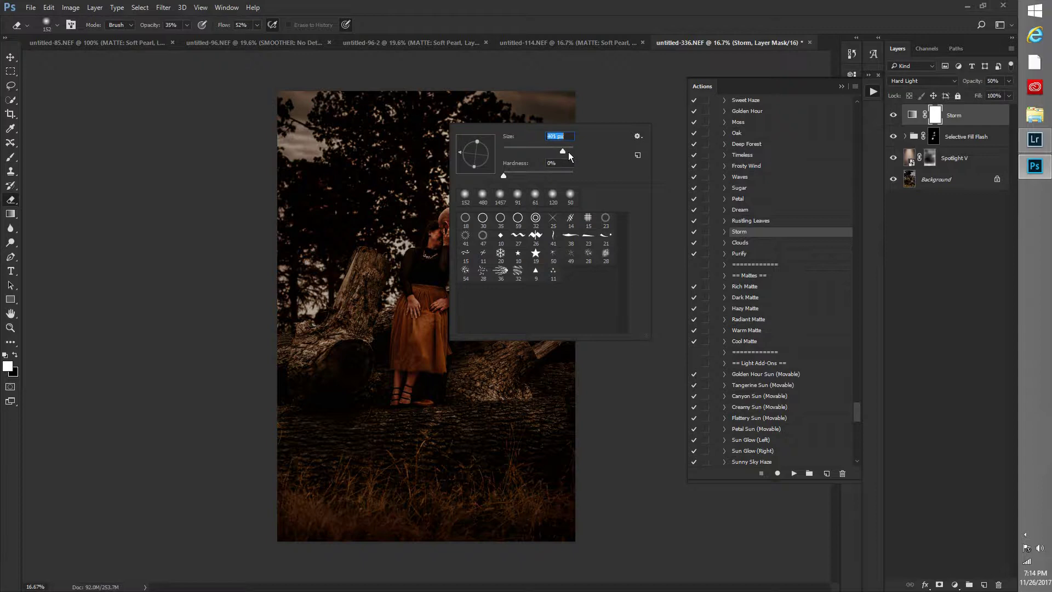
{"action": "left_click", "coordinate": [568, 152]}
{"action": "key", "text": "Return"}
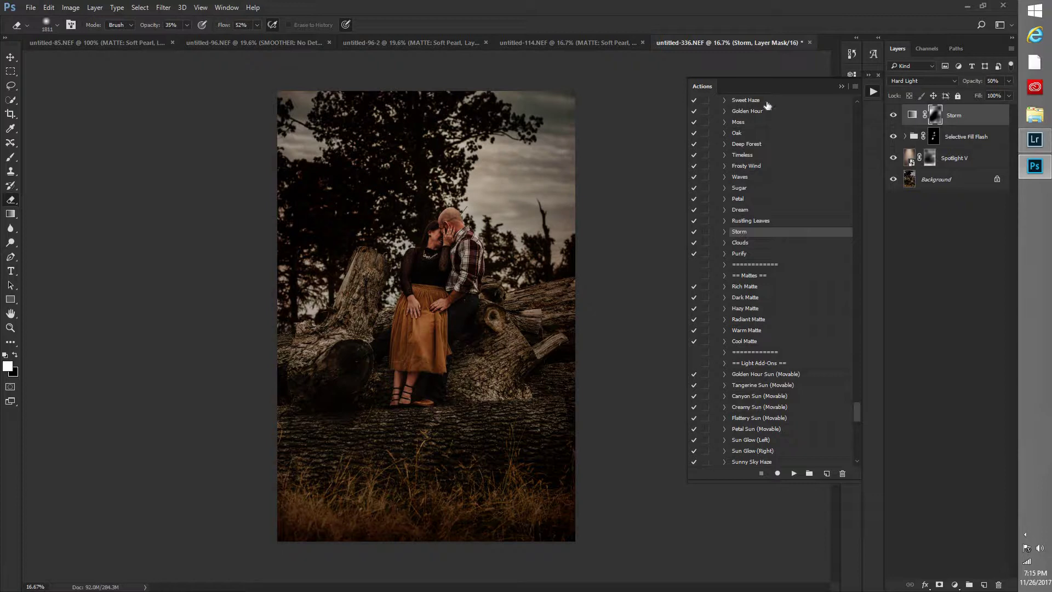
{"action": "left_click", "coordinate": [893, 115]}
{"action": "left_click", "coordinate": [893, 115]}
Run the Soft Brown Ground action and set its layer's opacity to 46%
{"action": "scroll", "coordinate": [784, 356], "scroll_direction": "down", "scroll_amount": 10}
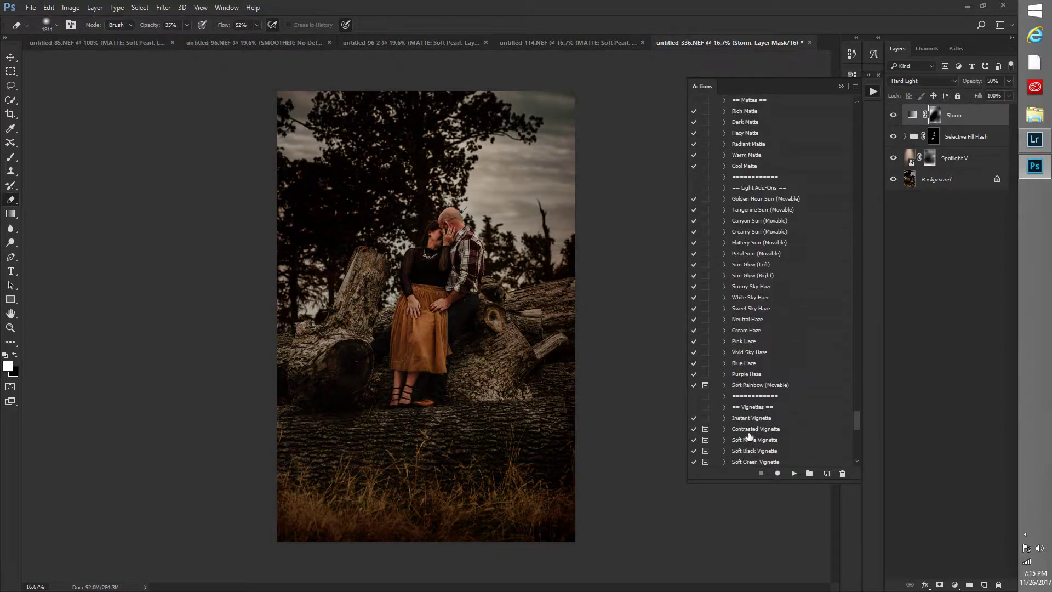
{"action": "left_click", "coordinate": [755, 320]}
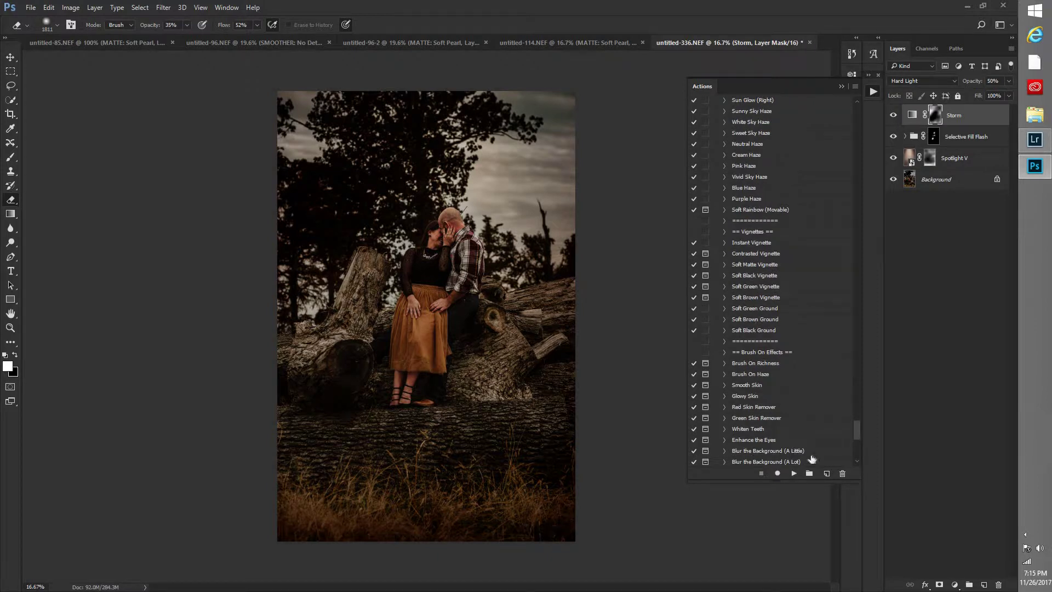
{"action": "left_click", "coordinate": [794, 473]}
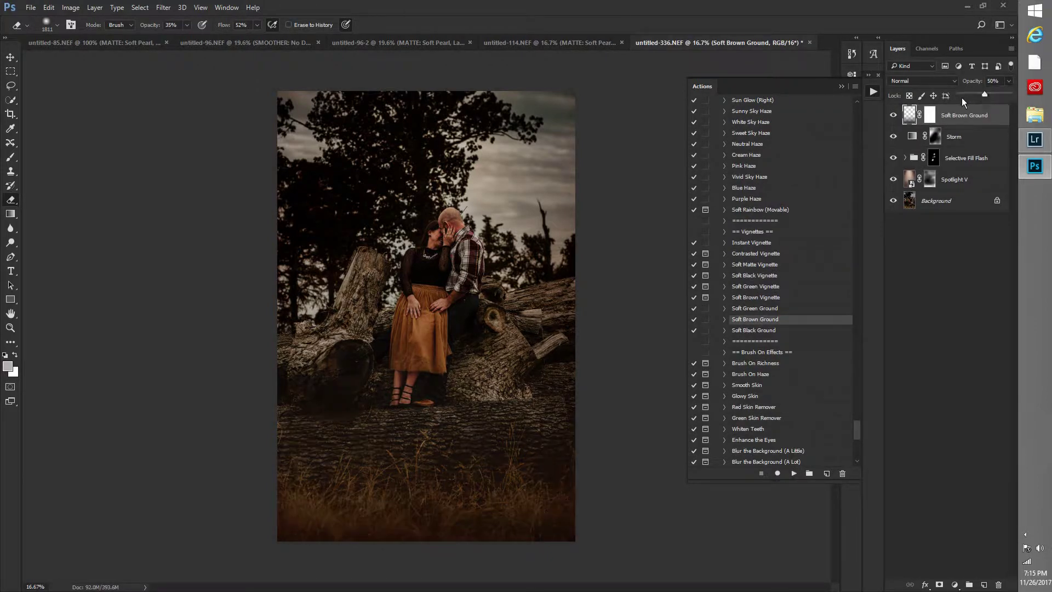
{"action": "mouse_move", "coordinate": [959, 97]}
{"action": "left_mouse_down"}
{"action": "mouse_move", "coordinate": [985, 92]}
{"action": "mouse_move", "coordinate": [975, 93]}
{"action": "left_mouse_up"}
{"action": "left_click", "coordinate": [991, 94]}
{"action": "left_click_drag", "start_coordinate": [1045, 93], "coordinate": [982, 94]}
Run the Blur the Background (A Lot) action on the portrait
{"action": "scroll", "coordinate": [775, 378], "scroll_direction": "down", "scroll_amount": 1}
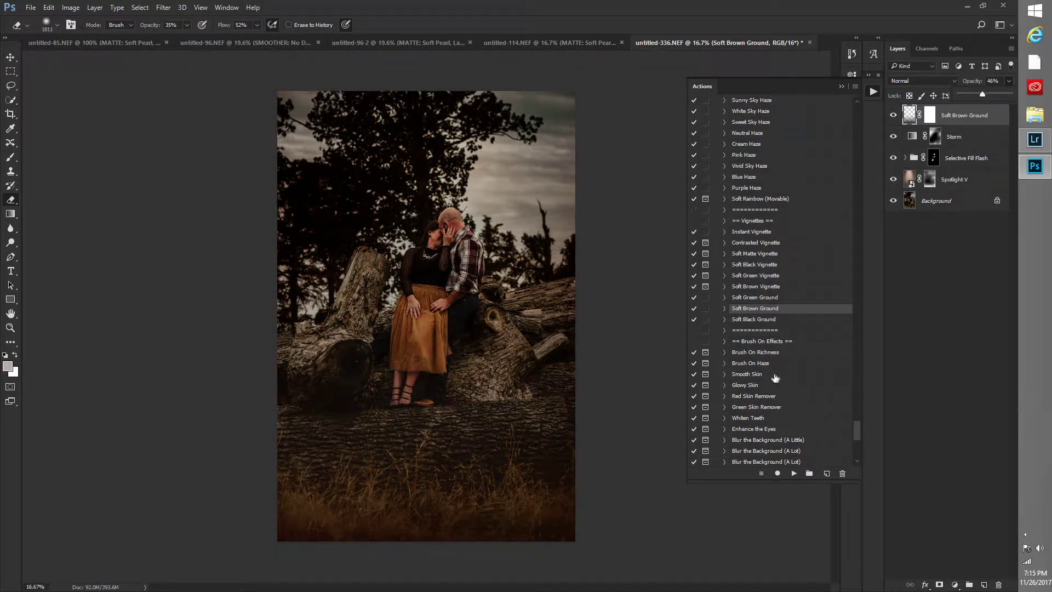
{"action": "scroll", "coordinate": [775, 378], "scroll_direction": "down", "scroll_amount": 7}
{"action": "left_click", "coordinate": [775, 376]}
{"action": "left_click", "coordinate": [794, 473]}
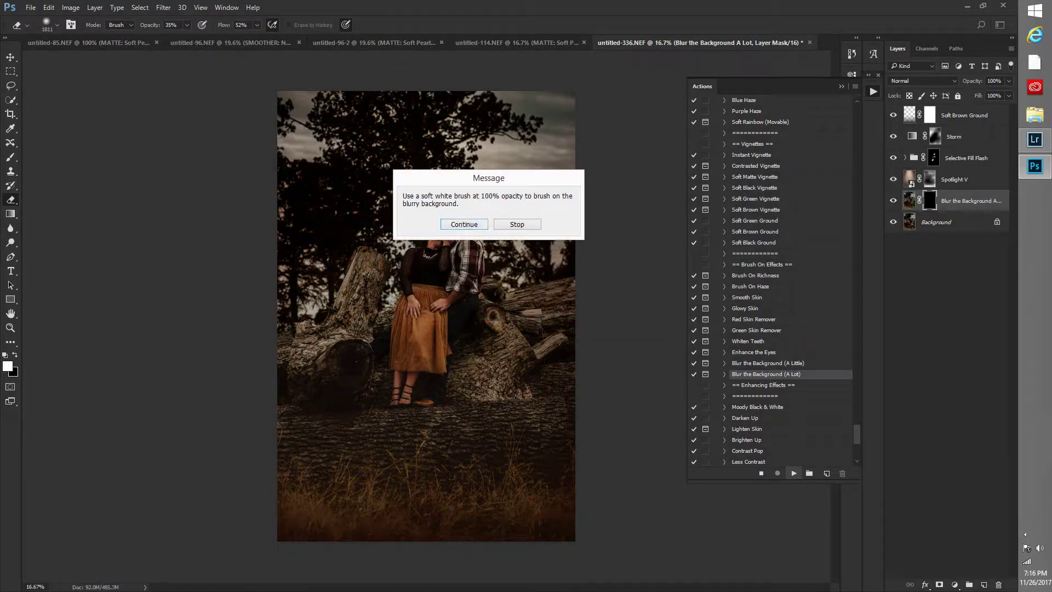
{"action": "left_click", "coordinate": [466, 224]}
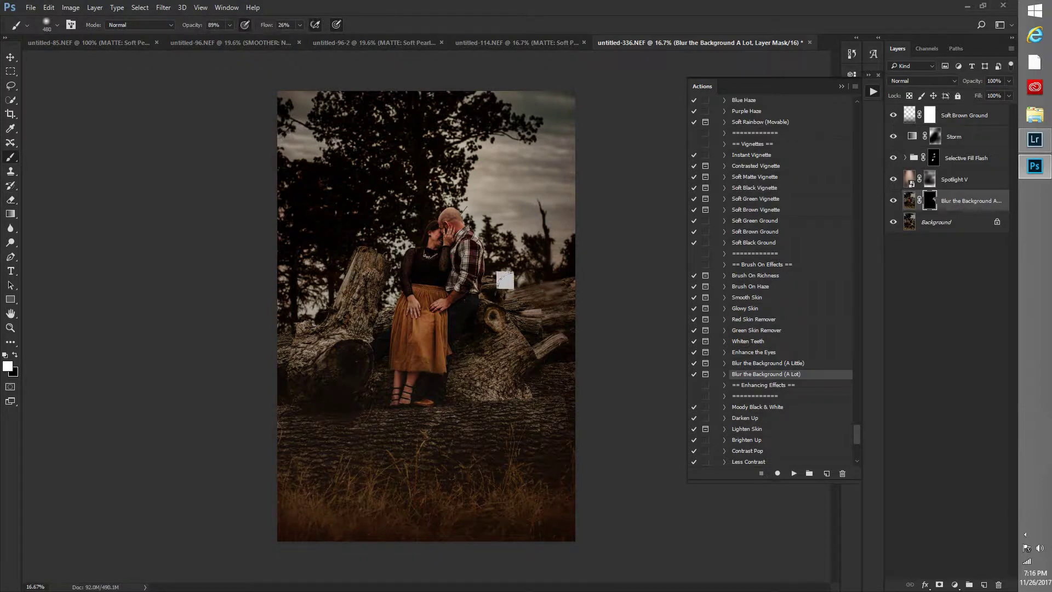
Brush the background blur onto the foreground grass, the outer logs, the trees and the sky, and compare the result without it
{"action": "mouse_move", "coordinate": [509, 488]}
{"action": "left_mouse_down"}
{"action": "mouse_move", "coordinate": [465, 511]}
{"action": "mouse_move", "coordinate": [416, 485]}
{"action": "mouse_move", "coordinate": [408, 527]}
{"action": "mouse_move", "coordinate": [357, 529]}
{"action": "mouse_move", "coordinate": [380, 517]}
{"action": "mouse_move", "coordinate": [317, 501]}
{"action": "mouse_move", "coordinate": [294, 521]}
{"action": "mouse_move", "coordinate": [283, 516]}
{"action": "mouse_move", "coordinate": [314, 518]}
{"action": "left_mouse_up"}
{"action": "key", "text": "e"}
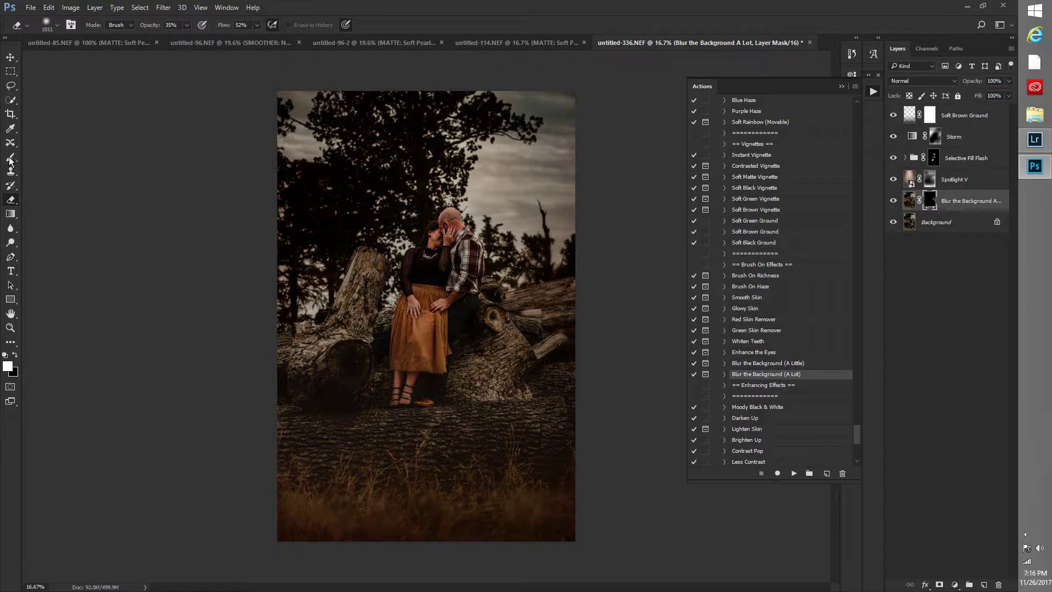
{"action": "key", "text": "b"}
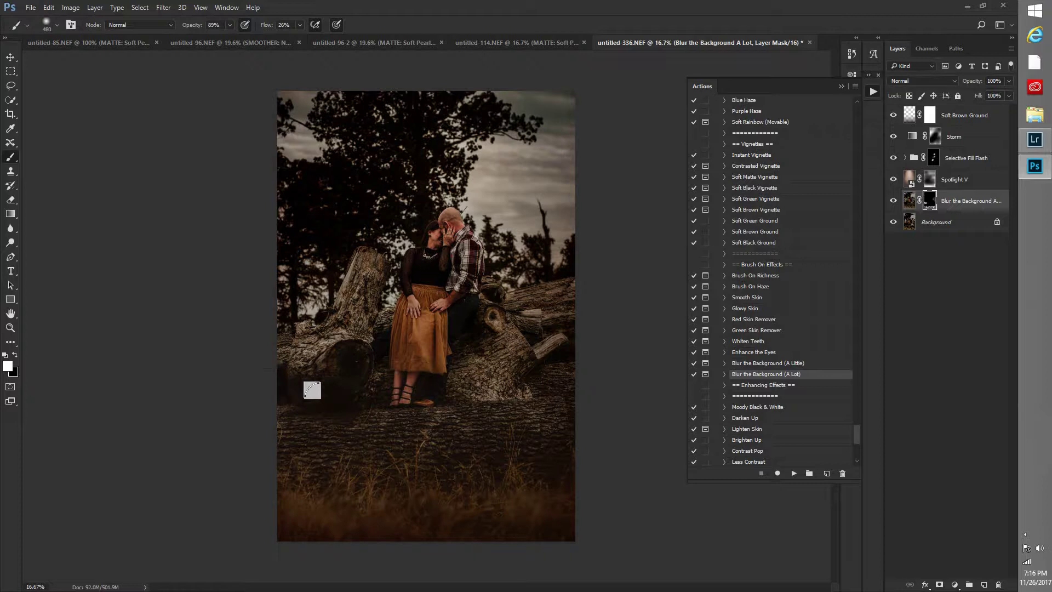
{"action": "mouse_move", "coordinate": [539, 306]}
{"action": "left_mouse_down"}
{"action": "mouse_move", "coordinate": [548, 341]}
{"action": "mouse_move", "coordinate": [574, 322]}
{"action": "left_mouse_up"}
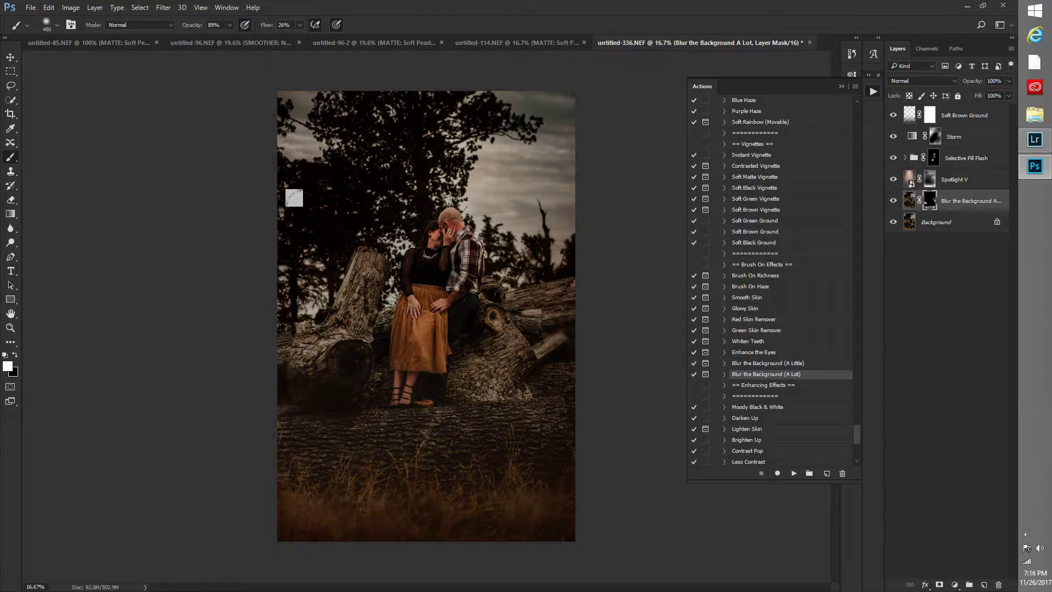
{"action": "mouse_move", "coordinate": [271, 170]}
{"action": "left_mouse_down"}
{"action": "mouse_move", "coordinate": [254, 179]}
{"action": "mouse_move", "coordinate": [276, 258]}
{"action": "left_mouse_up"}
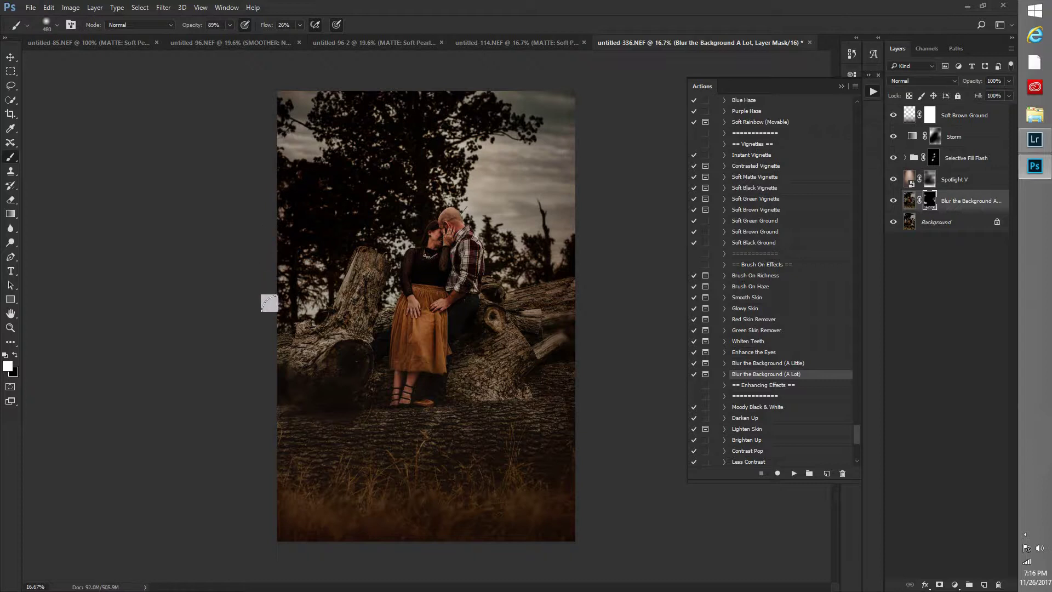
{"action": "mouse_move", "coordinate": [335, 186]}
{"action": "left_mouse_down"}
{"action": "mouse_move", "coordinate": [334, 206]}
{"action": "mouse_move", "coordinate": [312, 187]}
{"action": "mouse_move", "coordinate": [394, 148]}
{"action": "mouse_move", "coordinate": [345, 186]}
{"action": "left_mouse_up"}
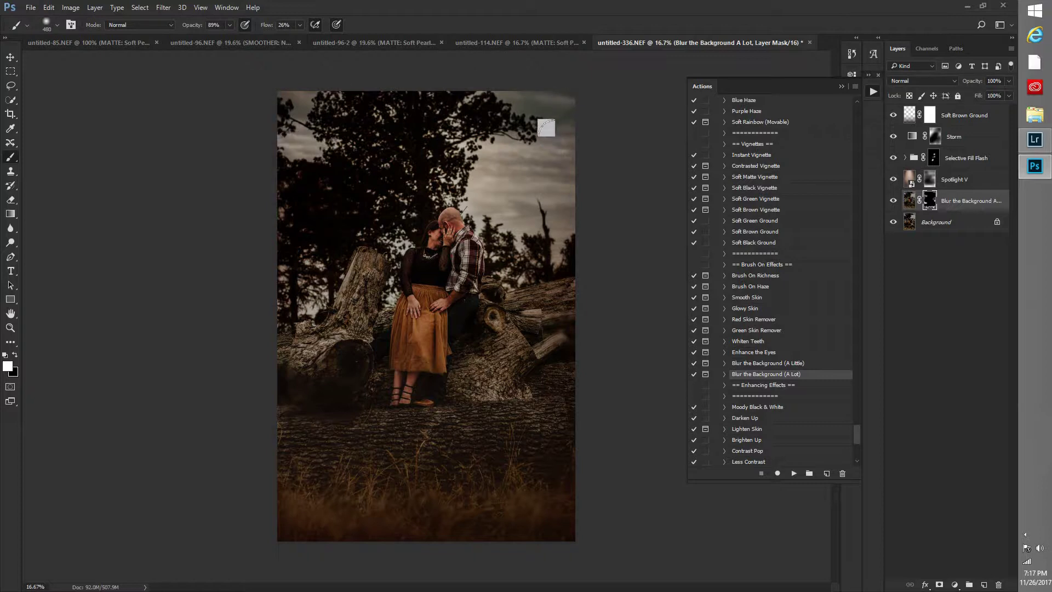
{"action": "mouse_move", "coordinate": [517, 163]}
{"action": "left_mouse_down"}
{"action": "mouse_move", "coordinate": [486, 157]}
{"action": "mouse_move", "coordinate": [553, 171]}
{"action": "mouse_move", "coordinate": [542, 184]}
{"action": "mouse_move", "coordinate": [557, 188]}
{"action": "mouse_move", "coordinate": [555, 213]}
{"action": "mouse_move", "coordinate": [495, 194]}
{"action": "mouse_move", "coordinate": [510, 205]}
{"action": "mouse_move", "coordinate": [487, 185]}
{"action": "mouse_move", "coordinate": [479, 193]}
{"action": "mouse_move", "coordinate": [490, 170]}
{"action": "mouse_move", "coordinate": [564, 158]}
{"action": "mouse_move", "coordinate": [564, 170]}
{"action": "mouse_move", "coordinate": [495, 146]}
{"action": "left_mouse_up"}
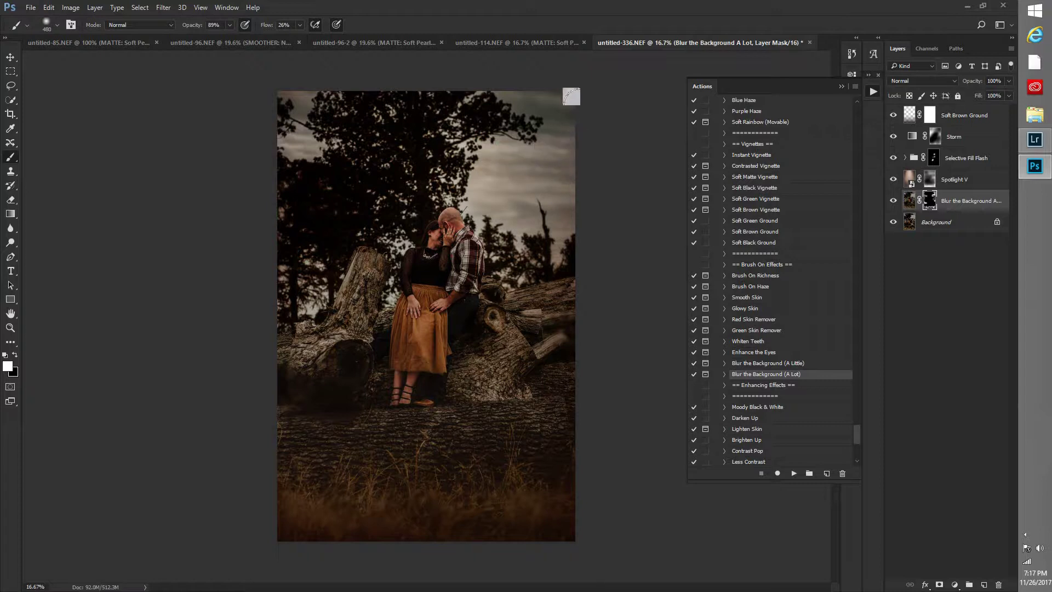
{"action": "left_click", "coordinate": [893, 181]}
{"action": "left_click", "coordinate": [893, 181]}
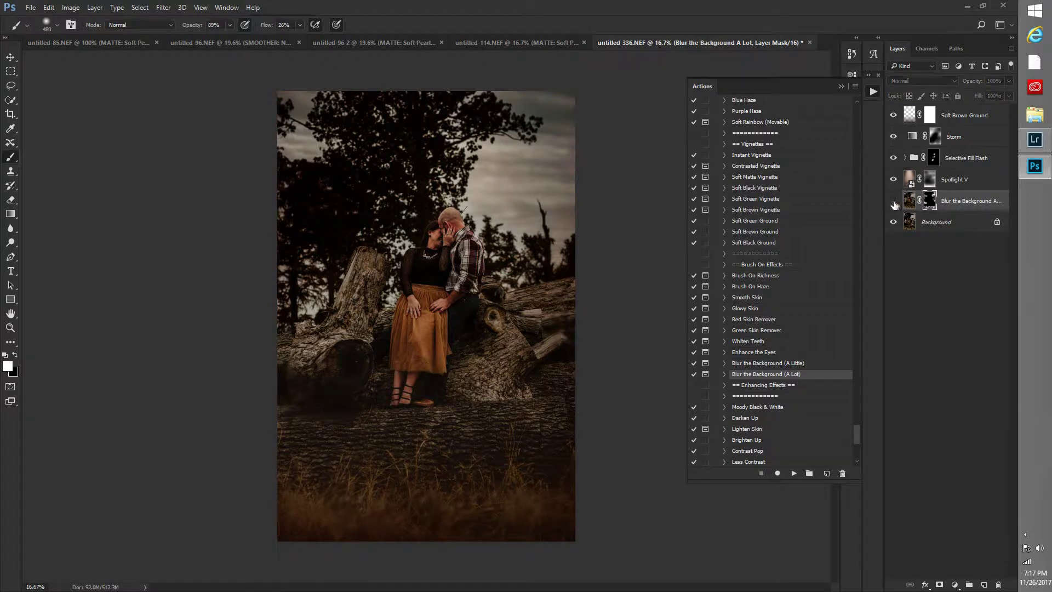
{"action": "left_click", "coordinate": [894, 202]}
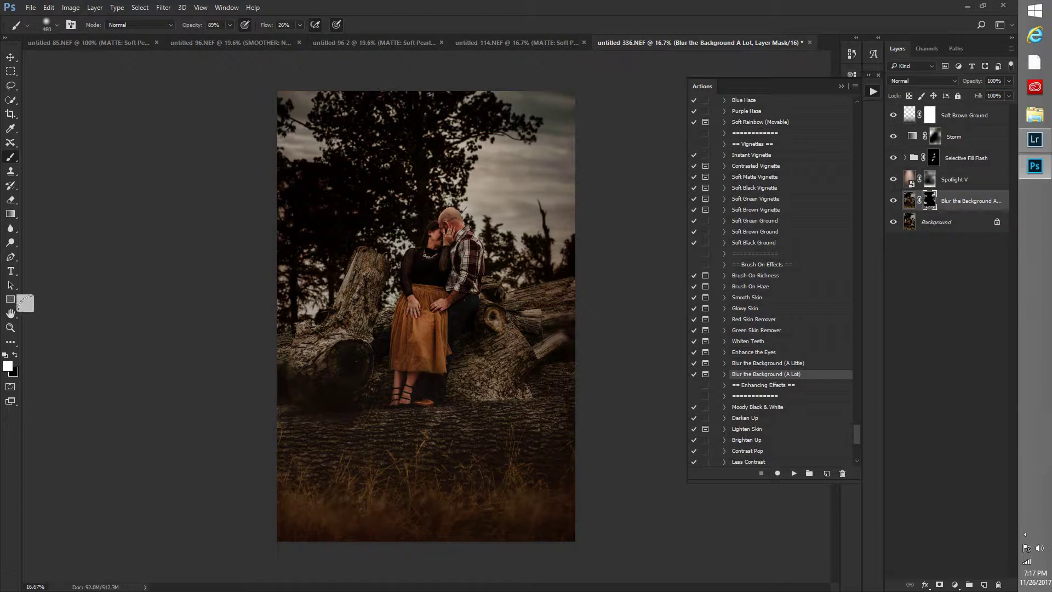
Enlarge the brush to 2165 px, paint more fill flash around the couple in the Selective Fill Flash mask, and compare without Spotlight V
{"action": "left_click", "coordinate": [934, 158]}
{"action": "right_click", "coordinate": [450, 237]}
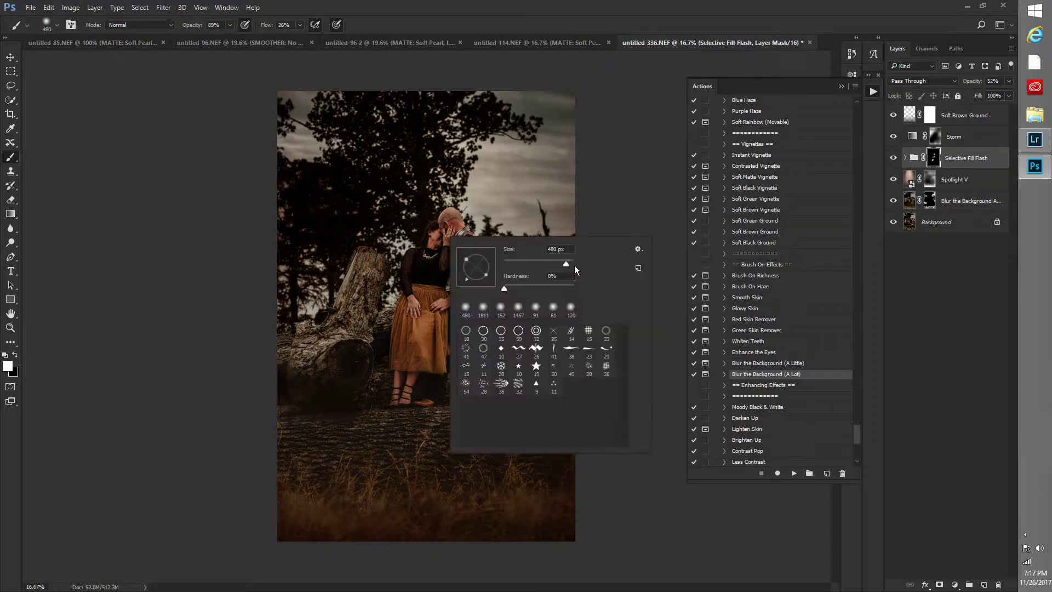
{"action": "left_click_drag", "start_coordinate": [566, 263], "coordinate": [569, 264]}
{"action": "key", "text": "Return"}
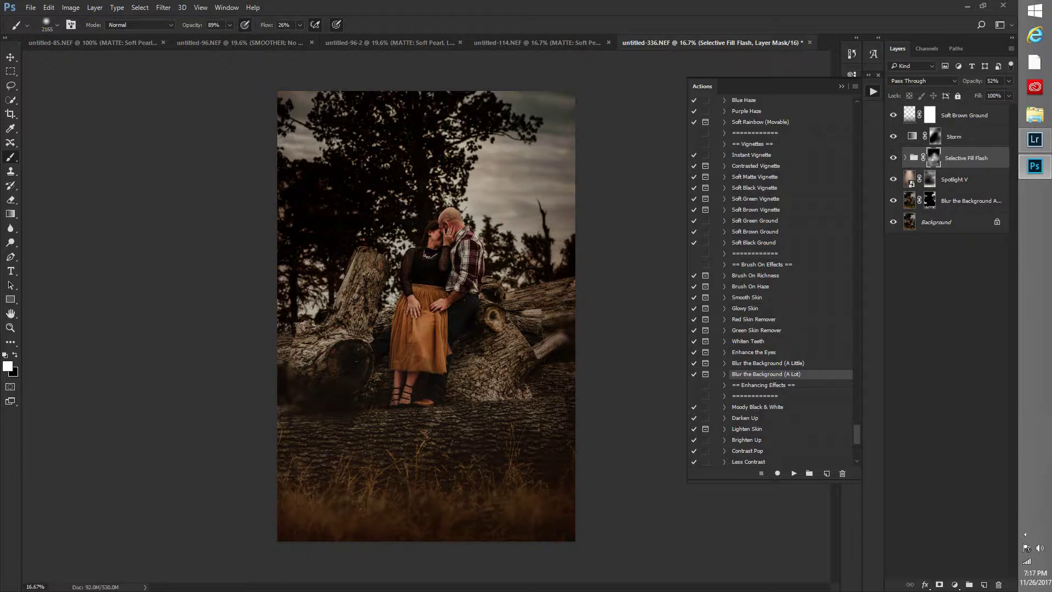
{"action": "left_click", "coordinate": [894, 183]}
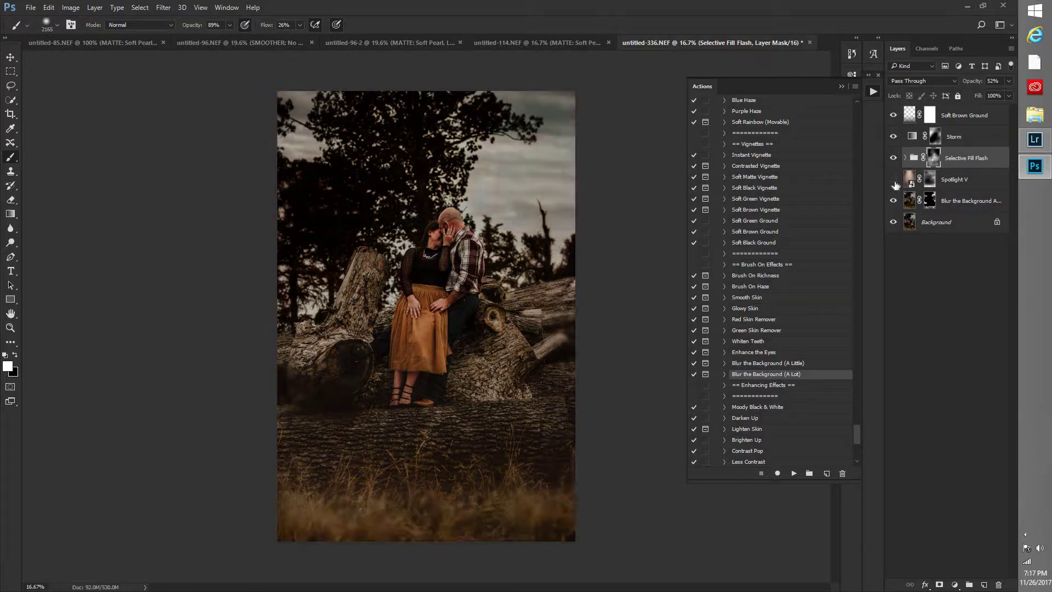
{"action": "left_click", "coordinate": [894, 183]}
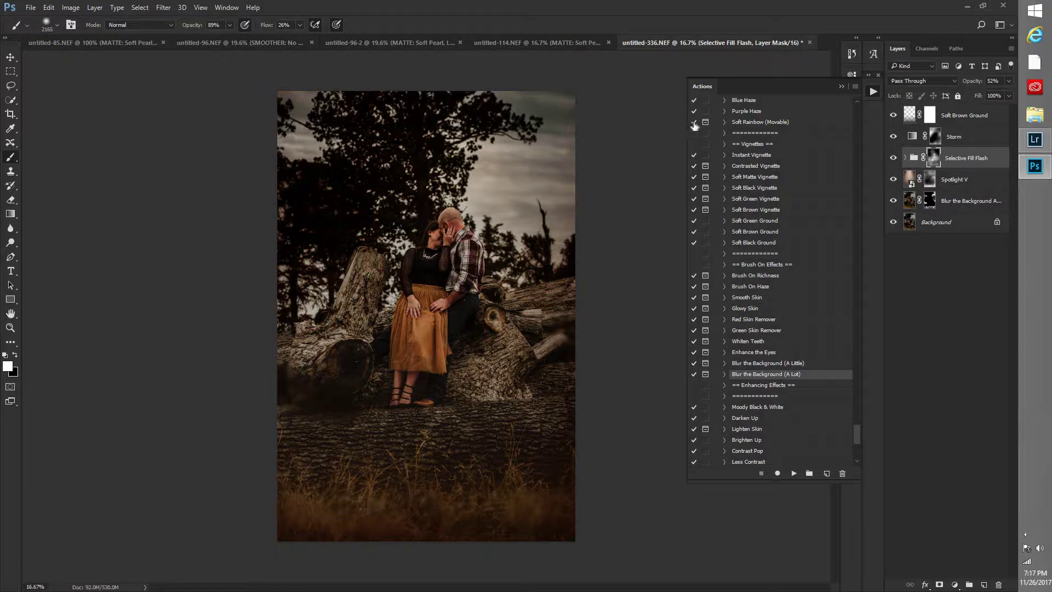
Touch up the Spotlight V and Storm layer masks with the Eraser at 35% opacity
{"action": "left_click", "coordinate": [928, 184]}
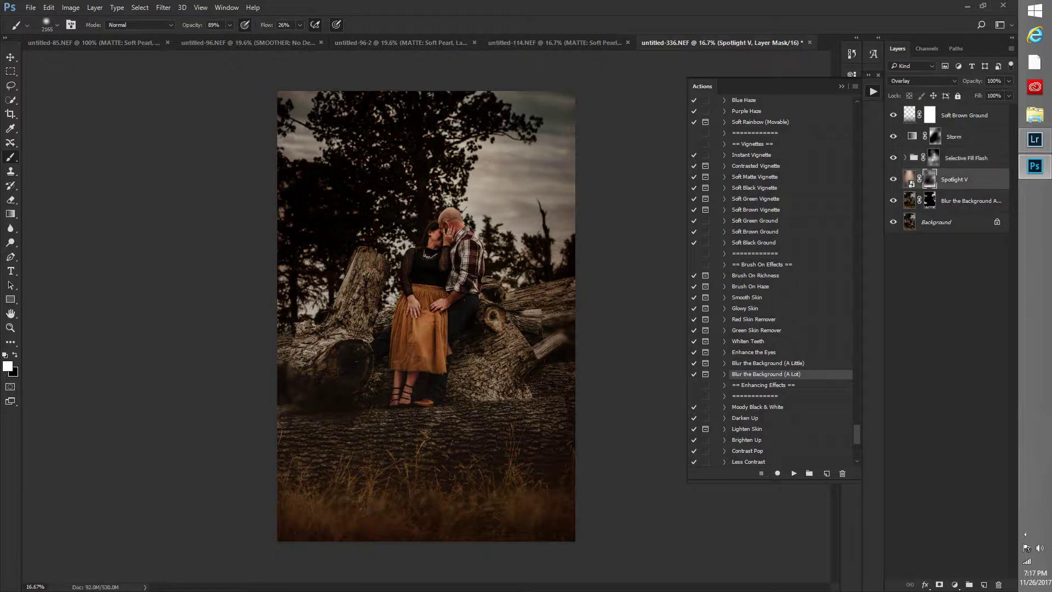
{"action": "left_click", "coordinate": [11, 200]}
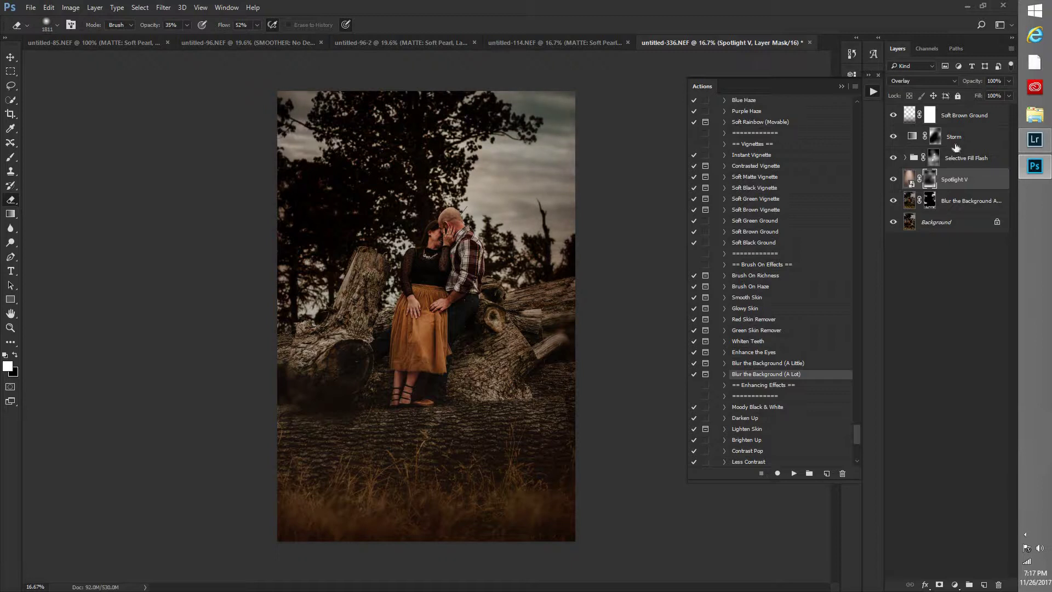
{"action": "left_click", "coordinate": [954, 137]}
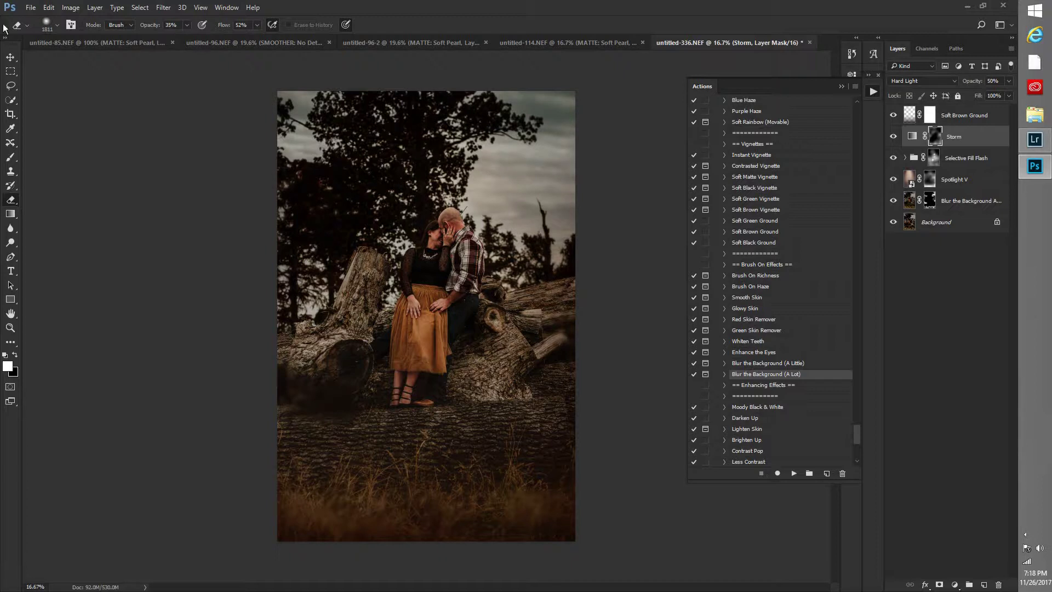
Export the finished portrait as a JPG named J9 into the couple's 11.8.17 Engagement Edits folder within 2017
{"action": "key", "text": "alt+f"}
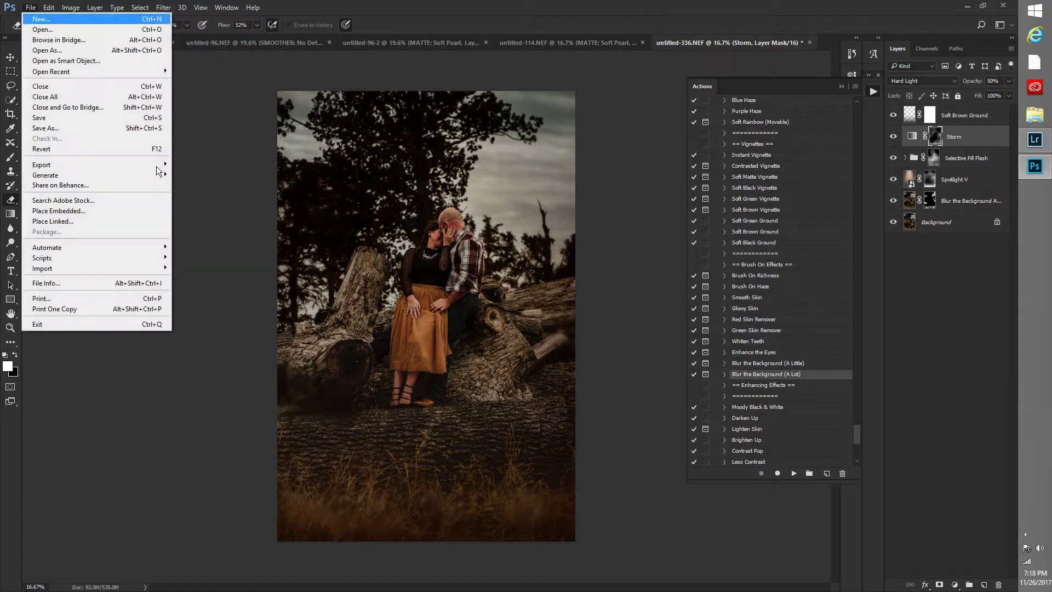
{"action": "mouse_move", "coordinate": [170, 164]}
{"action": "left_click", "coordinate": [219, 163]}
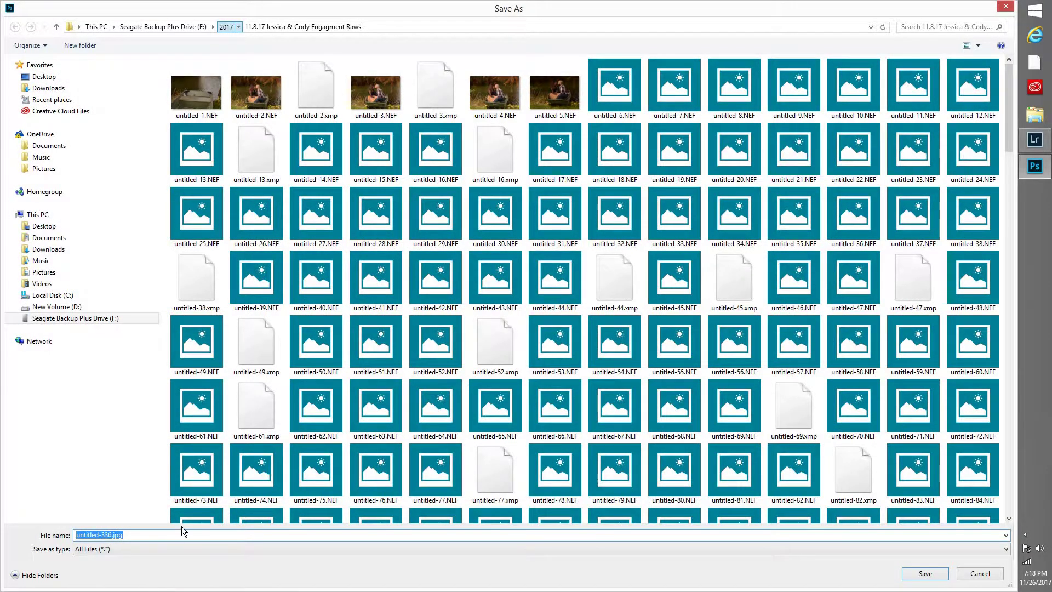
{"action": "key", "text": "alt+Up"}
{"action": "left_click", "coordinate": [191, 515]}
{"action": "scroll", "coordinate": [200, 517], "scroll_direction": "down", "scroll_amount": 10}
{"action": "scroll", "coordinate": [200, 518], "scroll_direction": "down", "scroll_amount": 20}
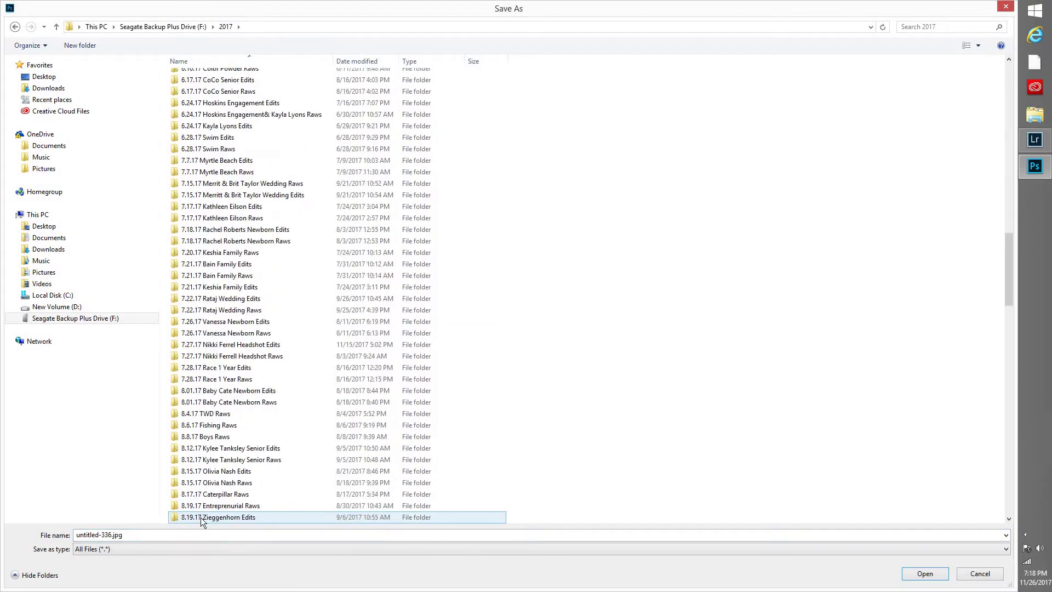
{"action": "right_click", "coordinate": [202, 517]}
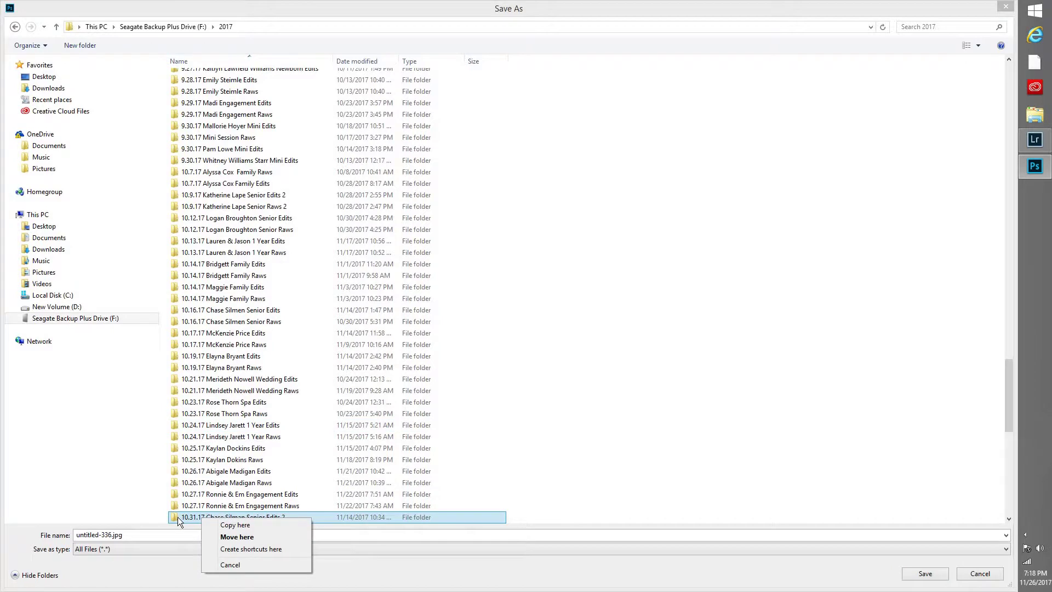
{"action": "left_click", "coordinate": [186, 511]}
{"action": "scroll", "coordinate": [182, 443], "scroll_direction": "down", "scroll_amount": 8}
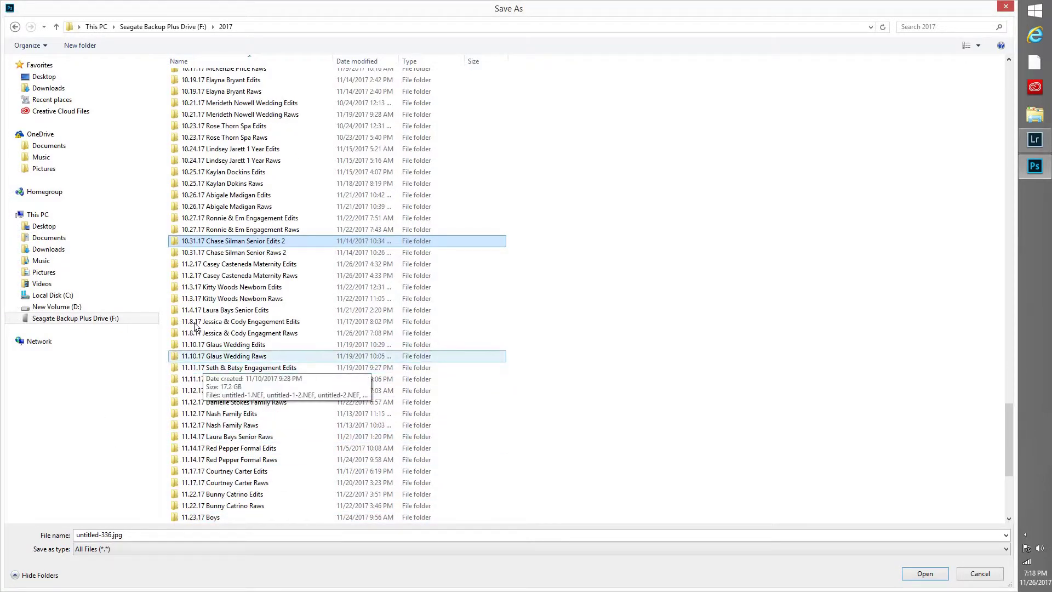
{"action": "double_click", "coordinate": [240, 321]}
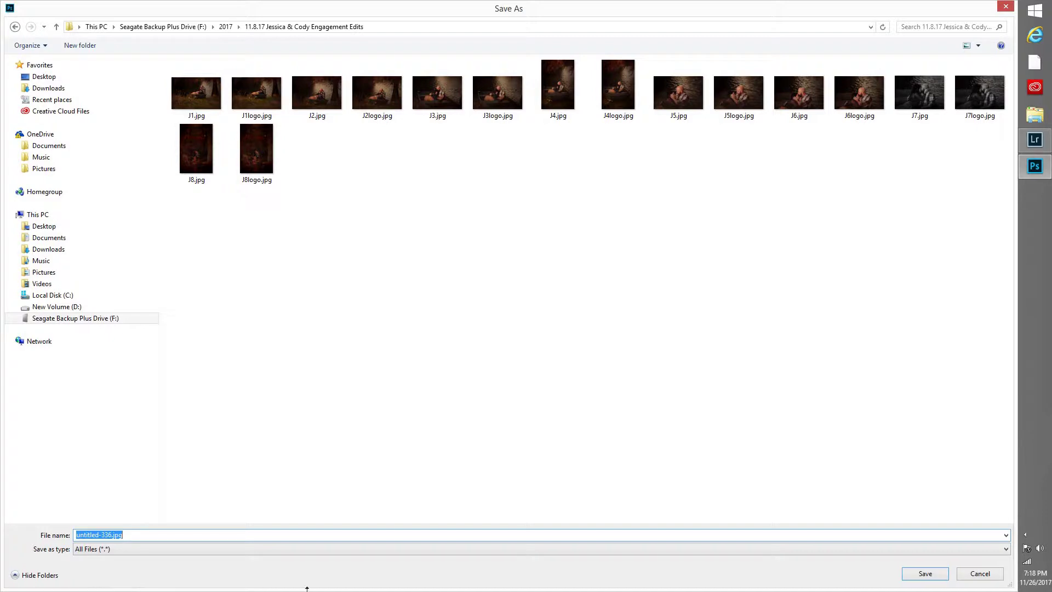
{"action": "type", "text": "J9"}
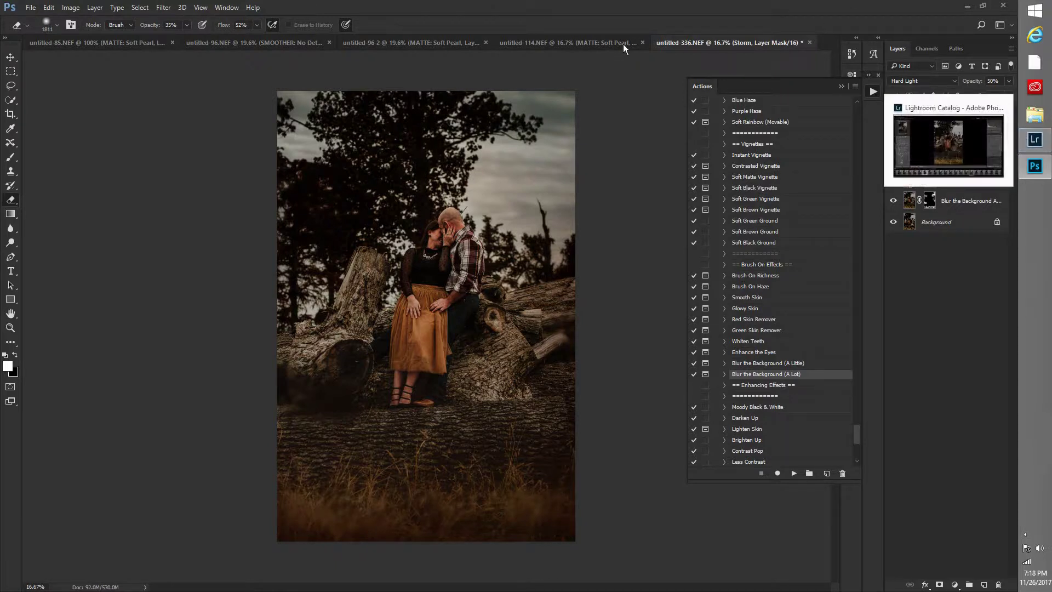
Close untitled-114.NEF and untitled-96.NEF without saving their changes
{"action": "left_click", "coordinate": [649, 42]}
{"action": "left_click", "coordinate": [660, 42]}
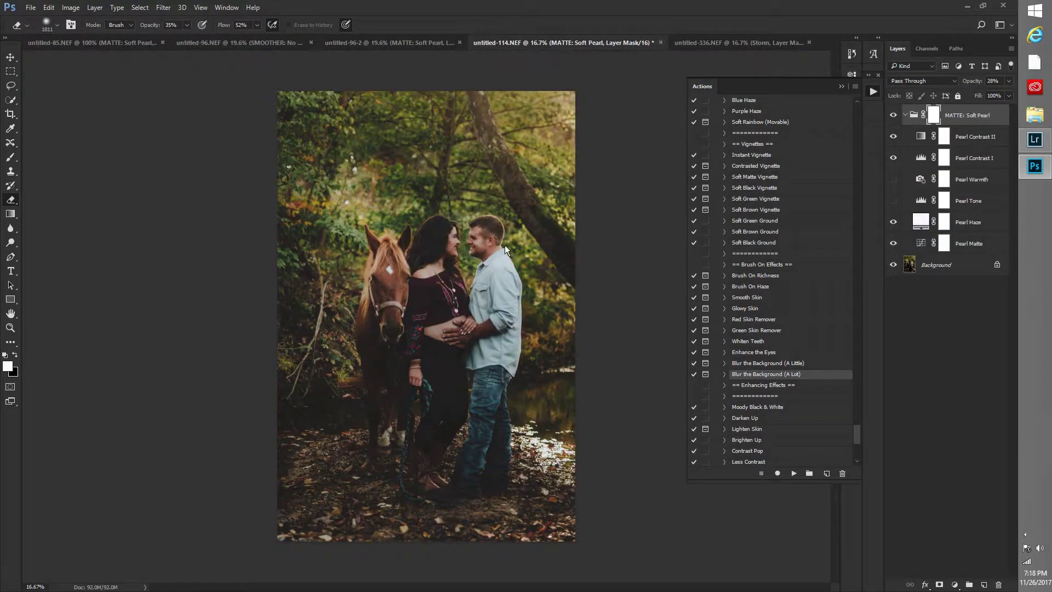
{"action": "key", "text": "n"}
{"action": "left_click", "coordinate": [415, 42]}
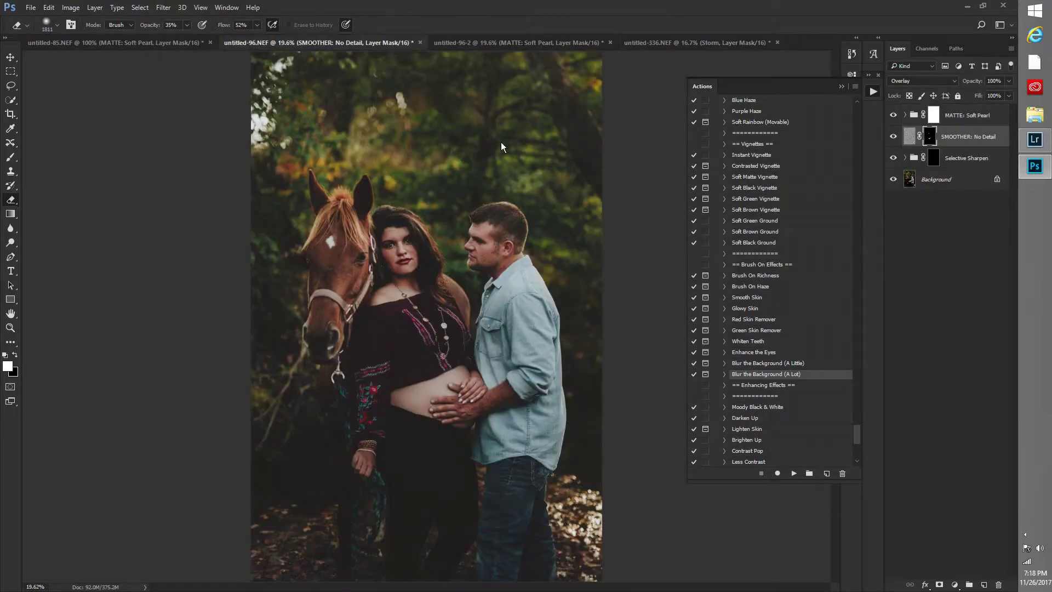
{"action": "key", "text": "ctrl+w"}
{"action": "key", "text": "n"}
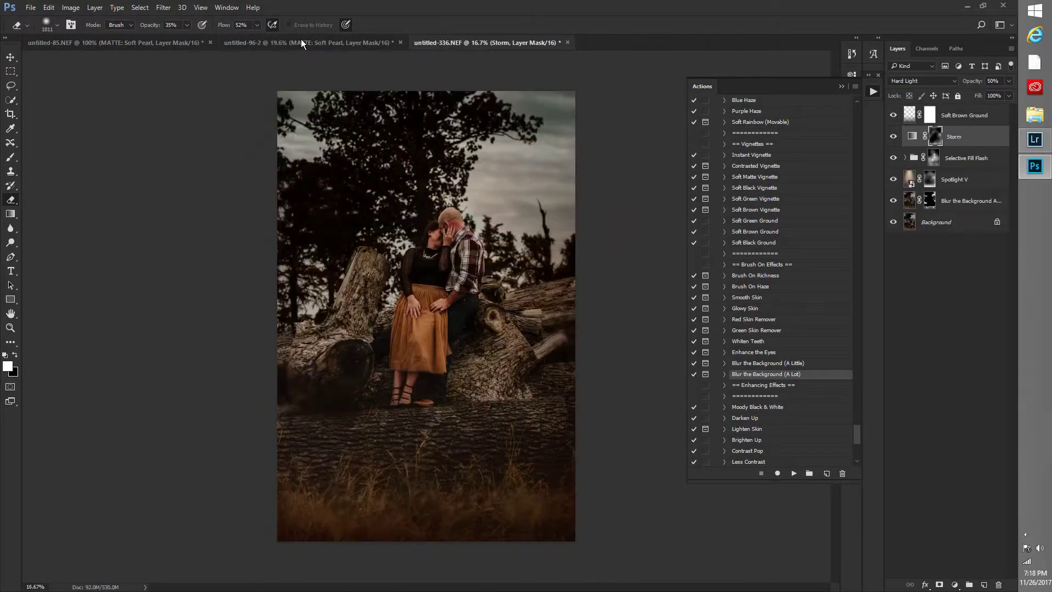
Close the remaining documents untitled-96-2, untitled-85.NEF and untitled-336.NEF without saving their changes
{"action": "left_click", "coordinate": [393, 44]}
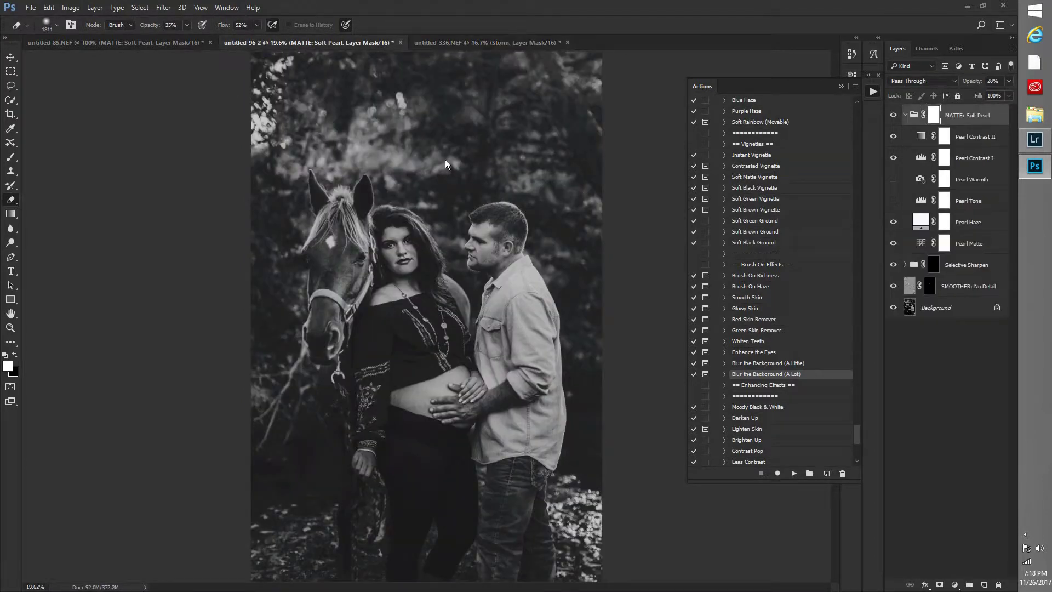
{"action": "key", "text": "ctrl+w"}
{"action": "key", "text": "n"}
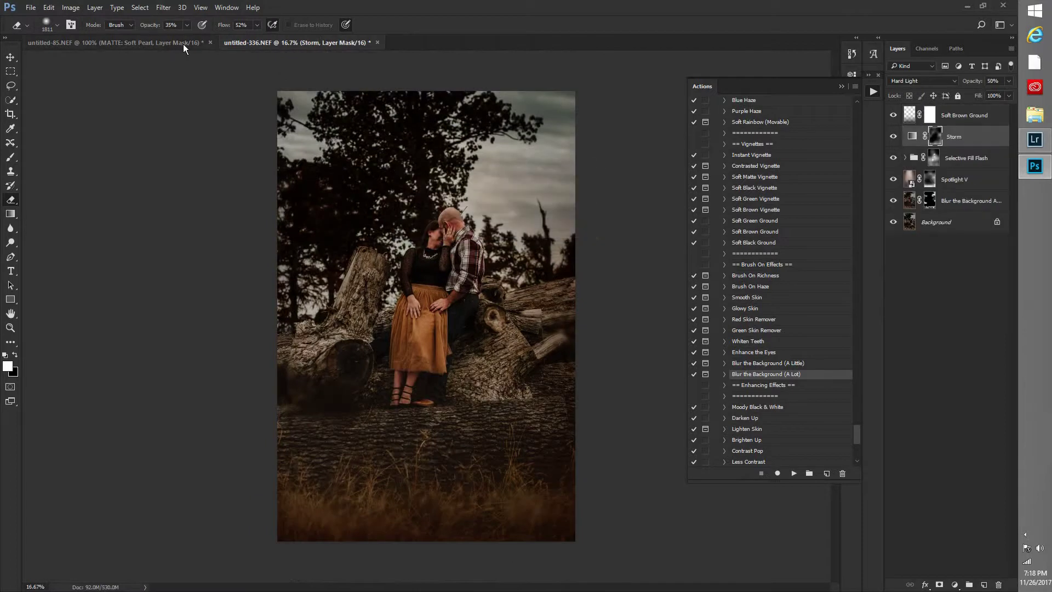
{"action": "left_click", "coordinate": [183, 43]}
{"action": "key", "text": "ctrl+w"}
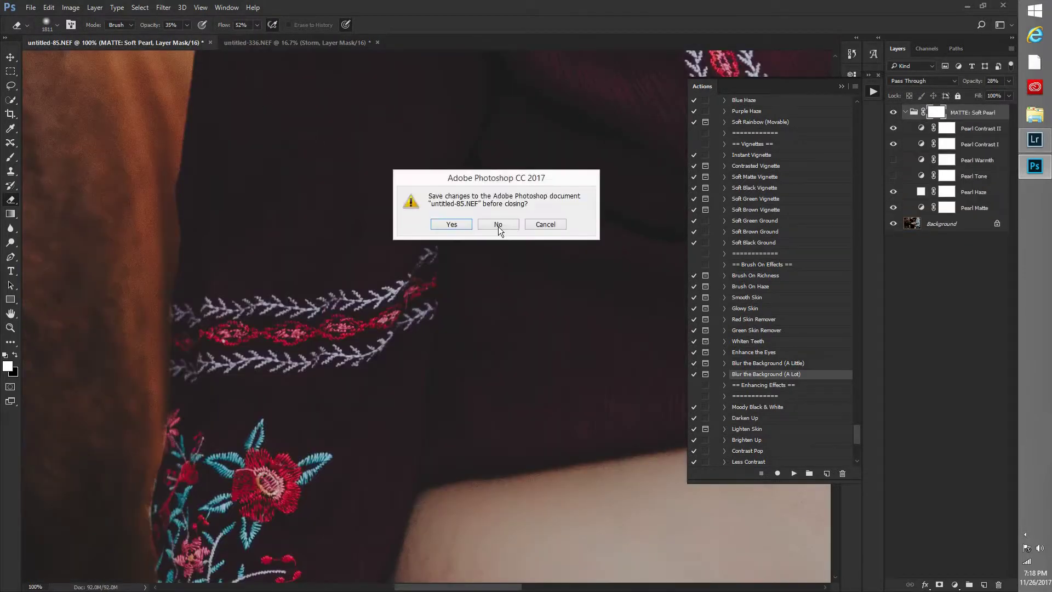
{"action": "key", "text": "n"}
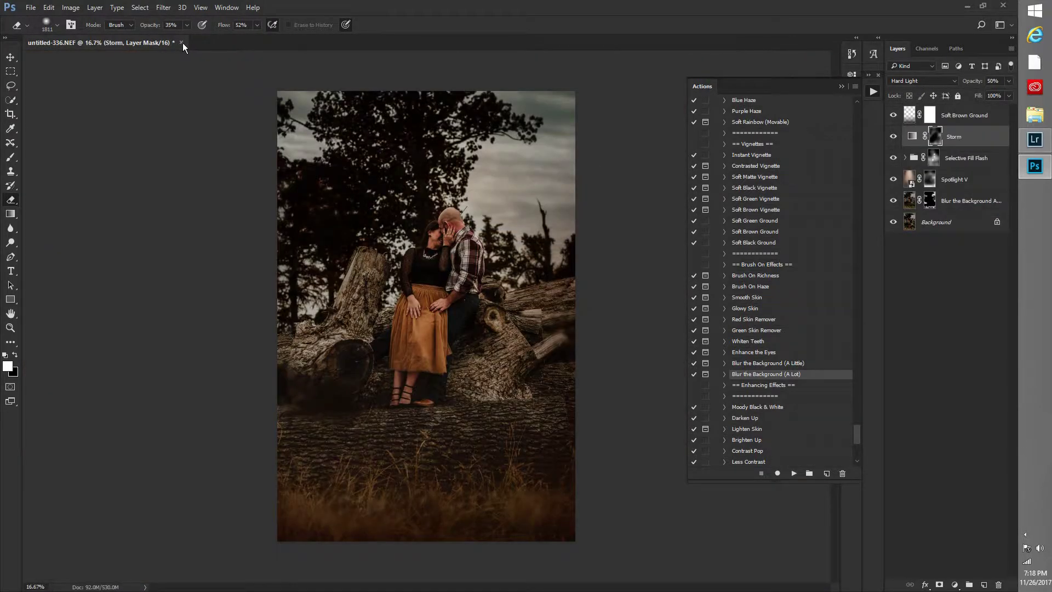
{"action": "key", "text": "ctrl+w"}
{"action": "key", "text": "n"}
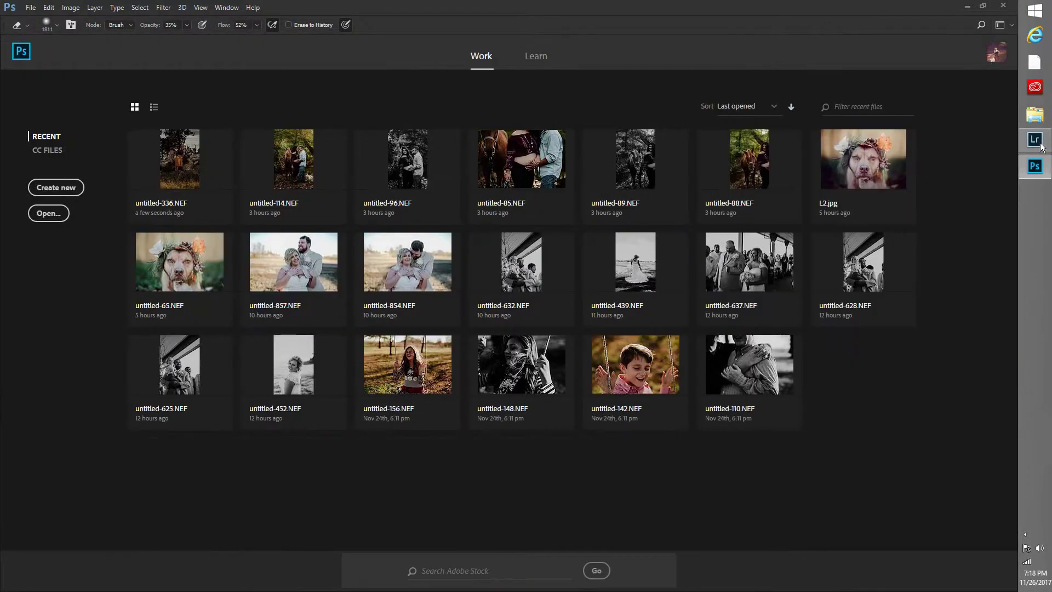
Switch to Lightroom and review the edited photos untitled-360.NEF and untitled-371.NEF against the unedited untitled-372.NEF
{"action": "mouse_move", "coordinate": [1040, 148]}
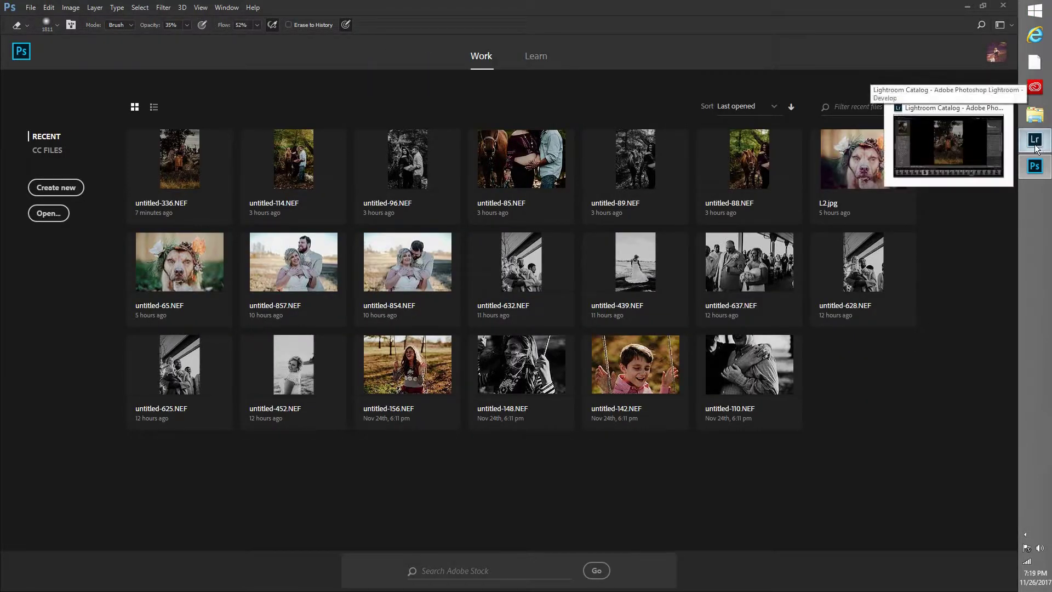
{"action": "left_click", "coordinate": [1035, 143]}
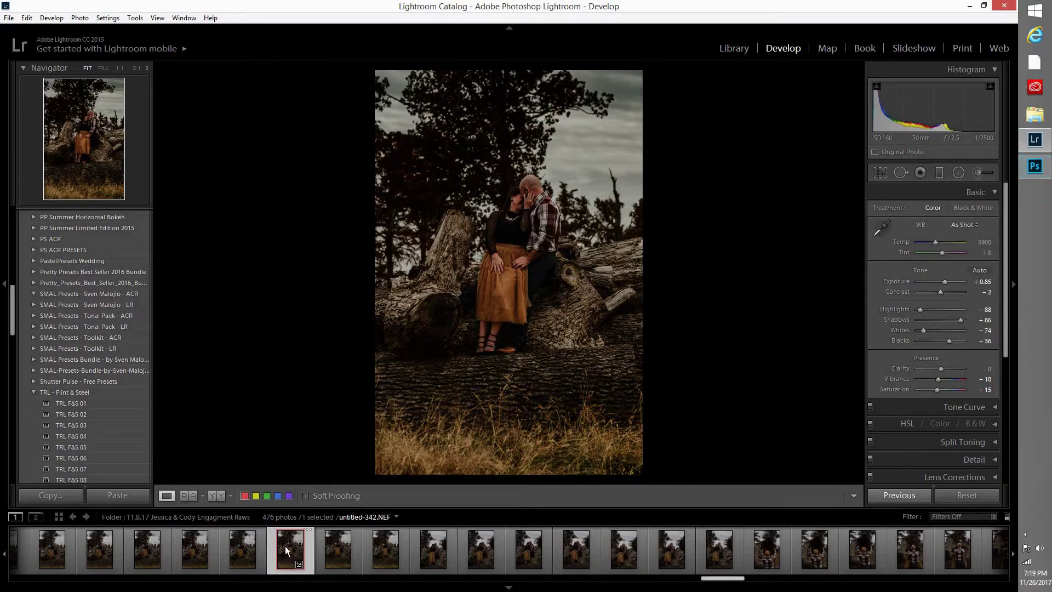
{"action": "scroll", "coordinate": [291, 560], "scroll_direction": "down", "scroll_amount": 5}
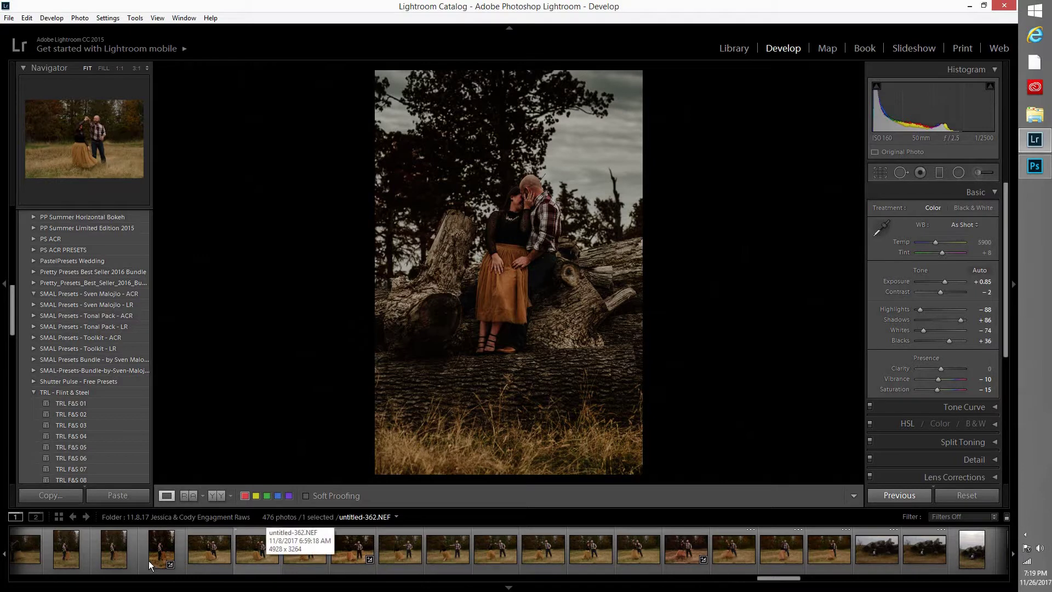
{"action": "left_click", "coordinate": [162, 548]}
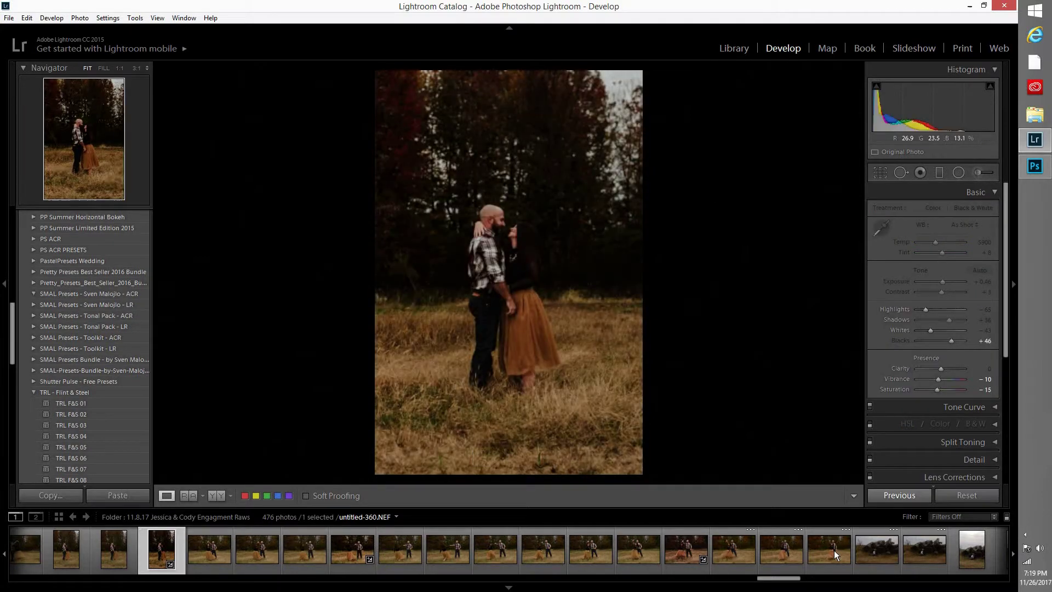
{"action": "left_click", "coordinate": [670, 563]}
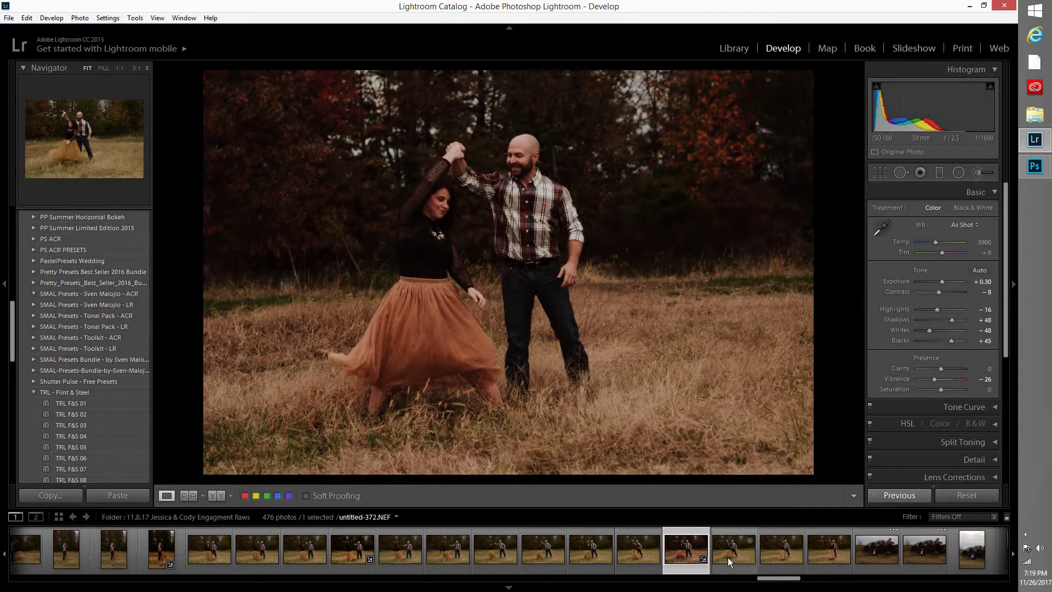
{"action": "left_click", "coordinate": [729, 560]}
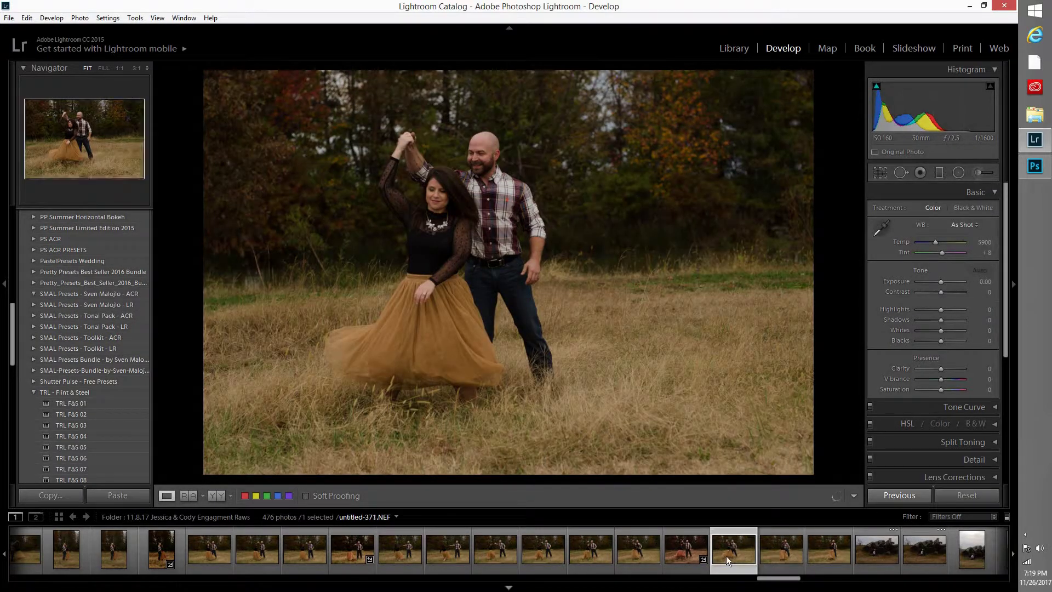
{"action": "left_click", "coordinate": [682, 559]}
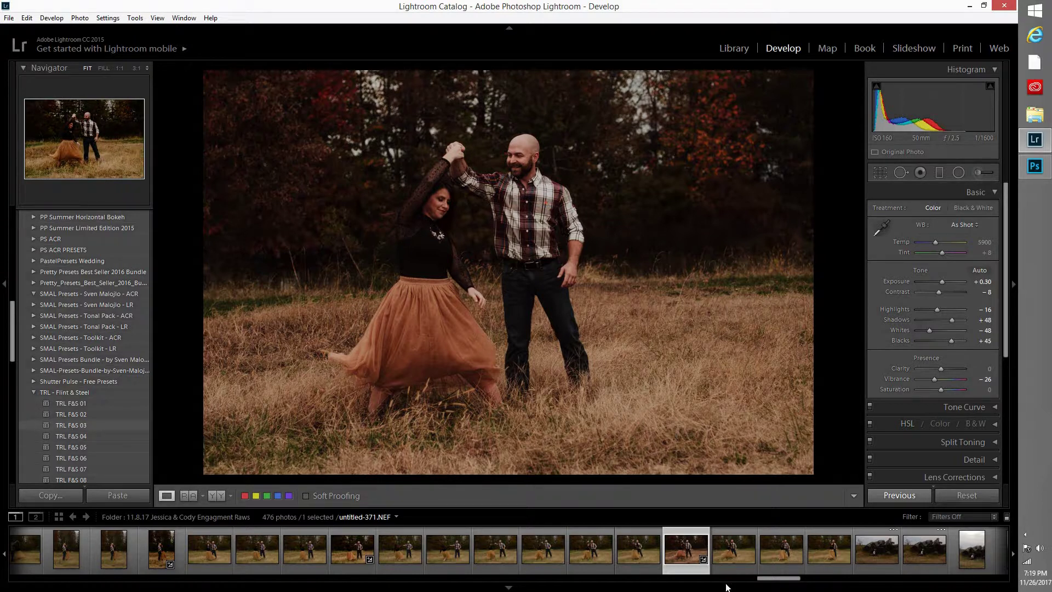
Try the TRL F&S 03 preset on untitled-372.NEF with Exposure at +0.38, comparing the look with untitled-371.NEF
{"action": "key", "text": "Right"}
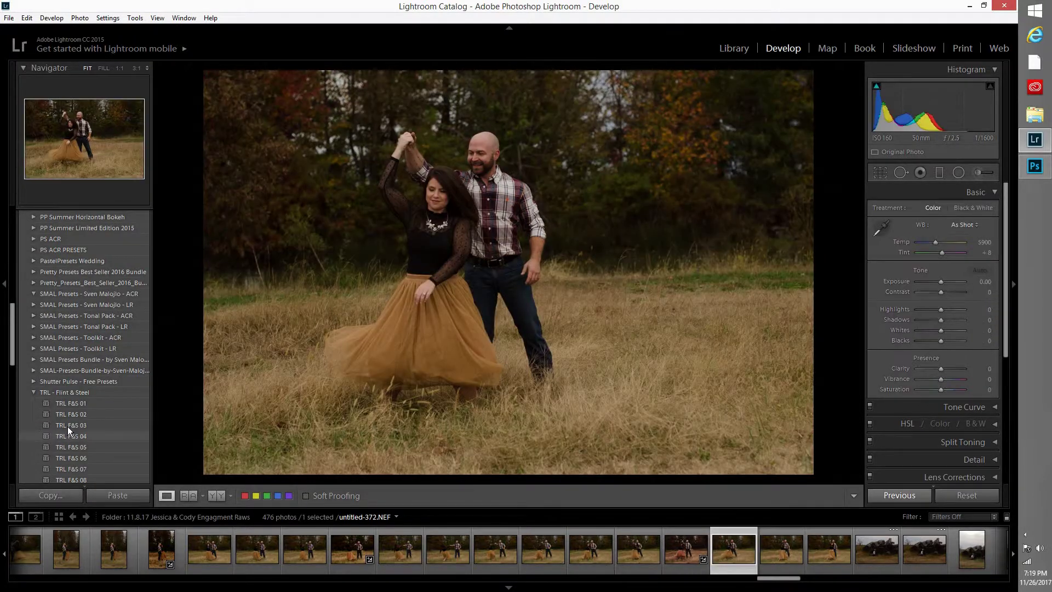
{"action": "left_click", "coordinate": [69, 432]}
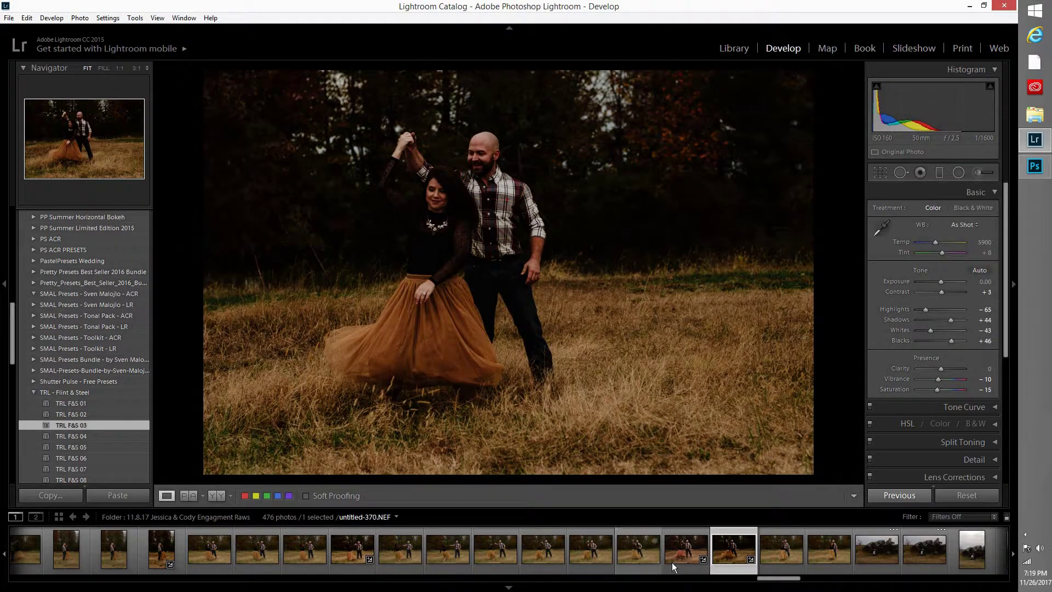
{"action": "left_click", "coordinate": [673, 567]}
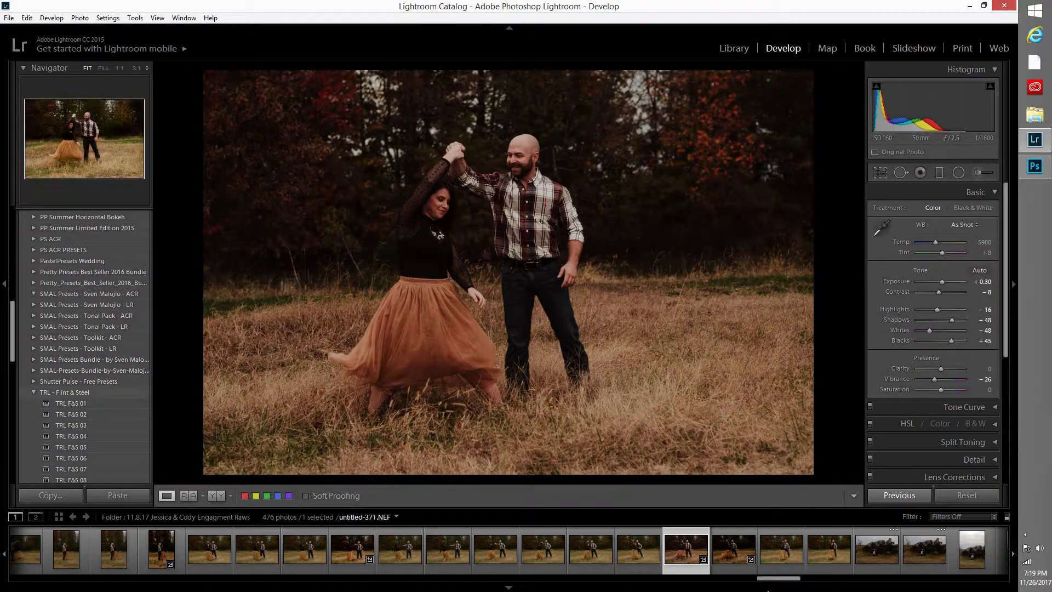
{"action": "key", "text": "Right"}
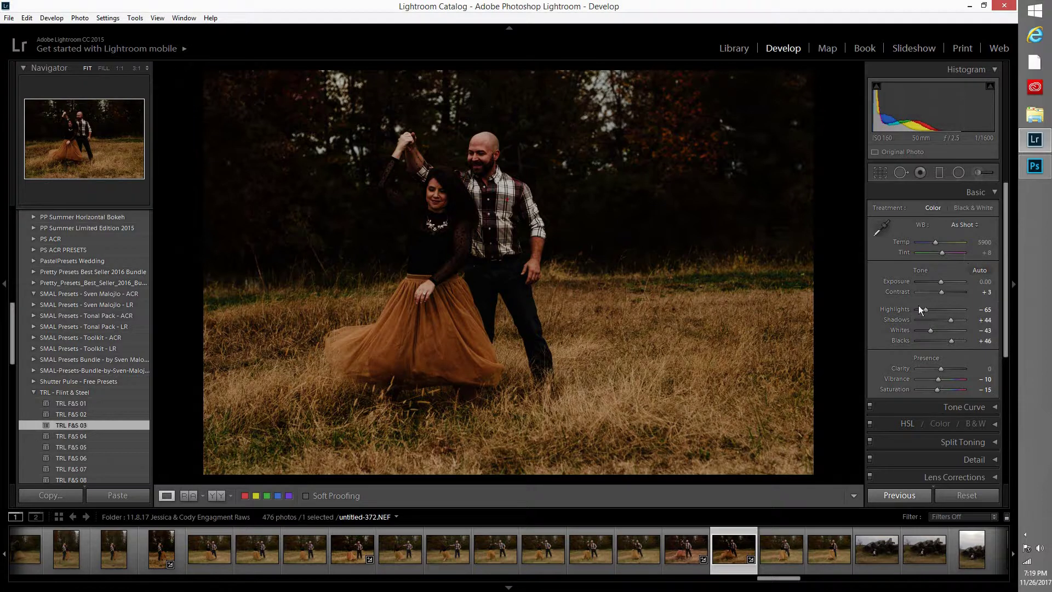
{"action": "left_click_drag", "start_coordinate": [940, 282], "coordinate": [942, 282]}
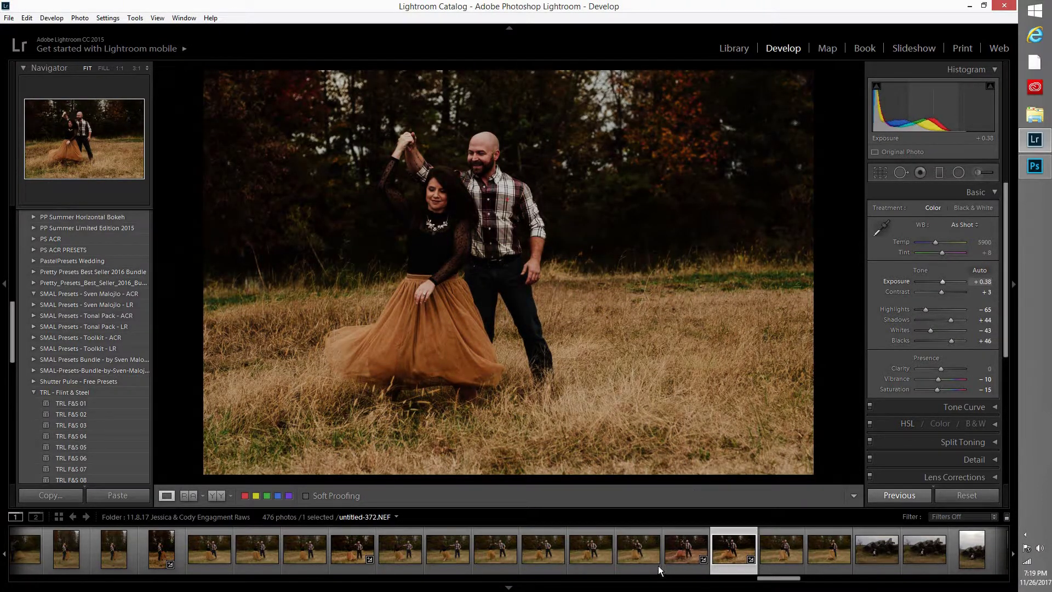
Apply the develop settings of untitled-371.NEF to untitled-372.NEF
{"action": "left_click", "coordinate": [679, 555]}
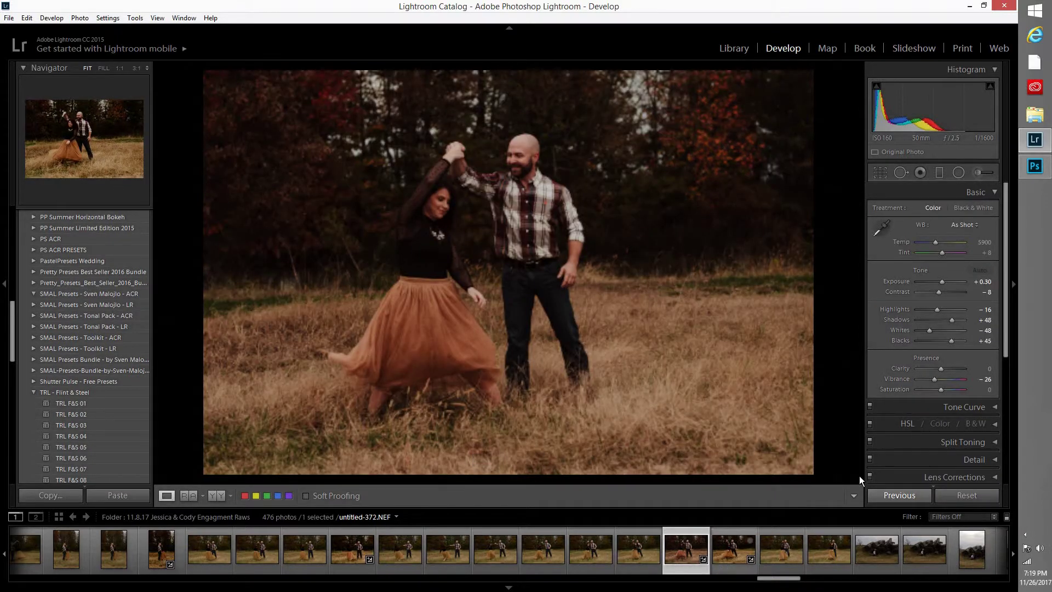
{"action": "key", "text": "Right"}
{"action": "left_click", "coordinate": [886, 497]}
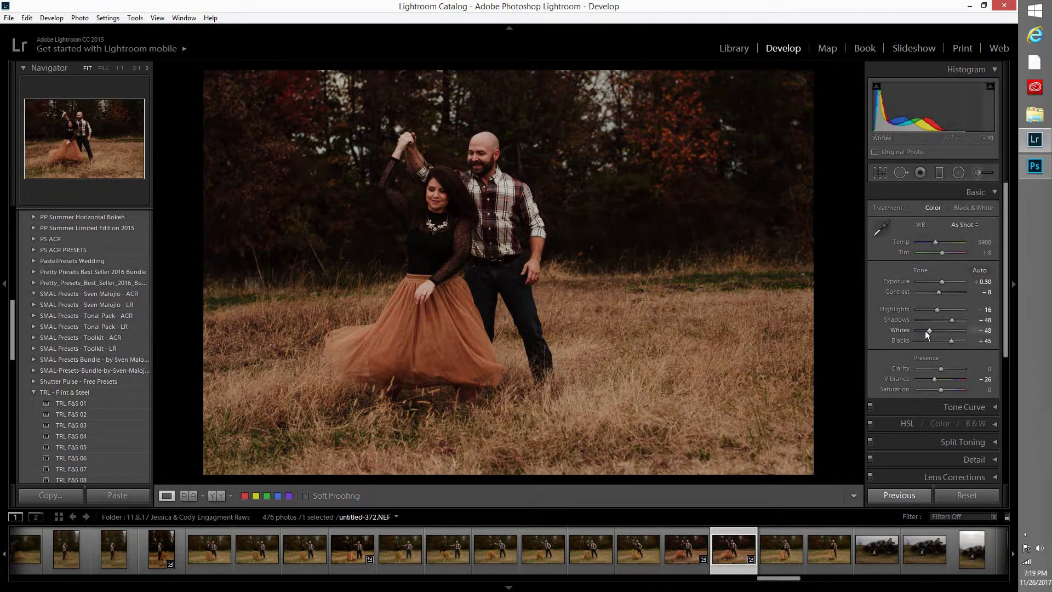
Set Whites to −65 and straighten untitled-372.NEF by about 0.14° with Crop & Straighten
{"action": "left_click", "coordinate": [878, 176]}
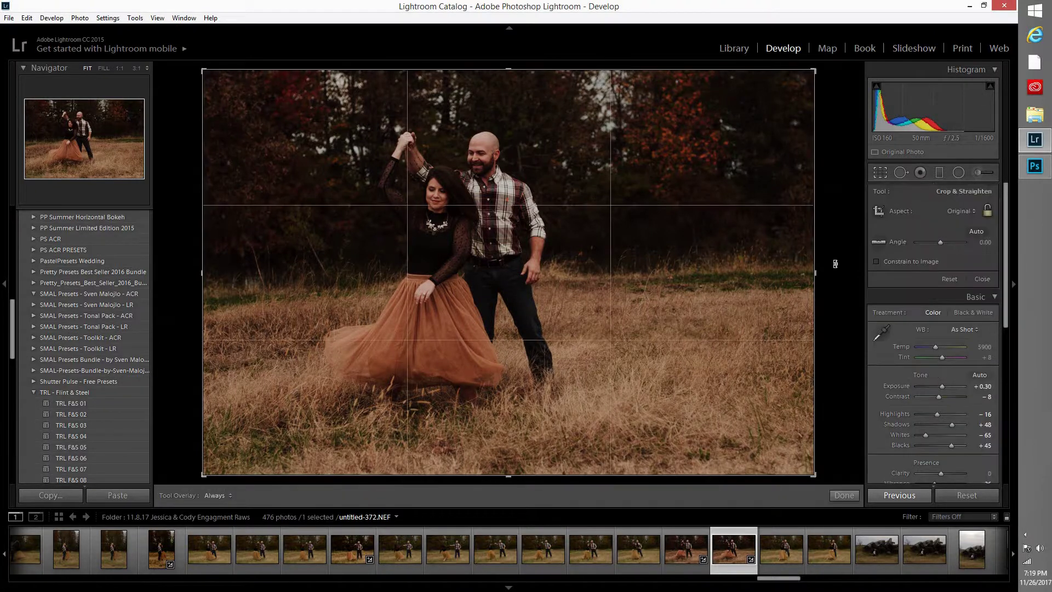
{"action": "left_click_drag", "start_coordinate": [835, 261], "coordinate": [835, 262]}
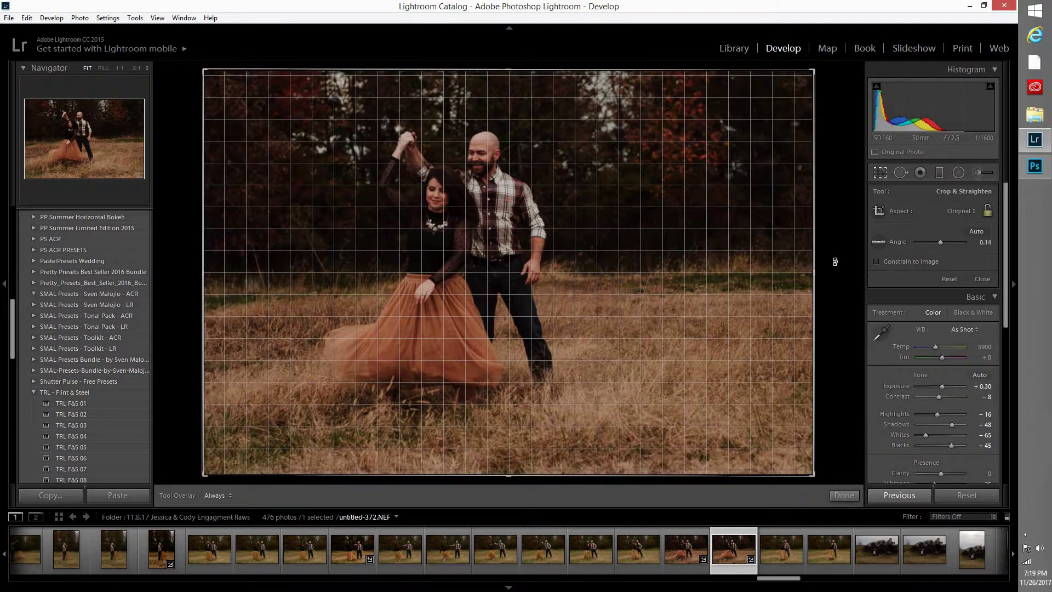
{"action": "left_click", "coordinate": [844, 496]}
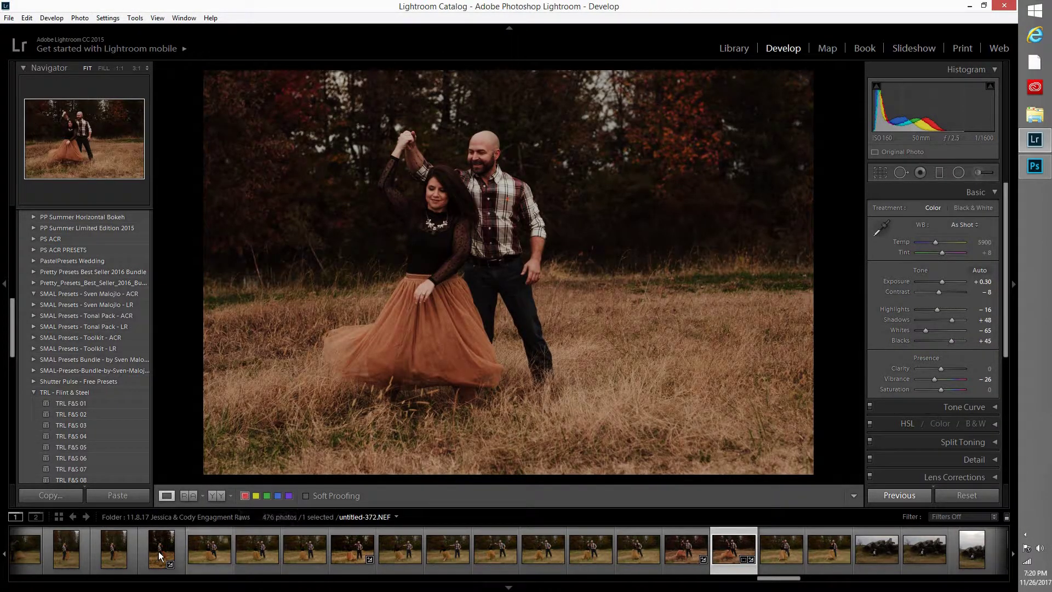
Apply the develop settings of untitled-372.NEF to untitled-360.NEF and straighten it to an angle of −0.37 with Crop & Straighten
{"action": "left_click", "coordinate": [160, 553]}
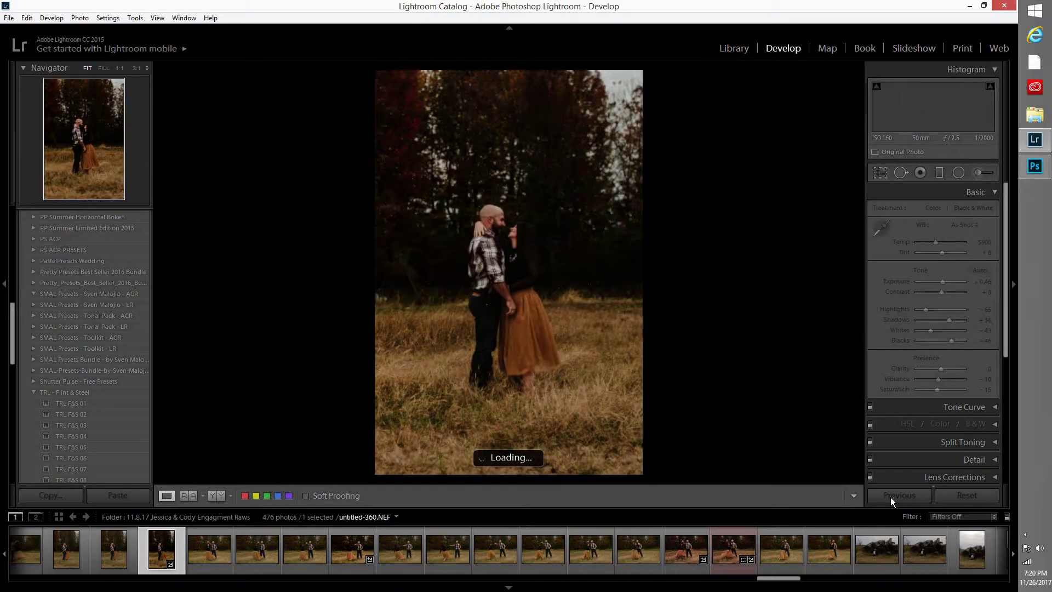
{"action": "left_click", "coordinate": [893, 496]}
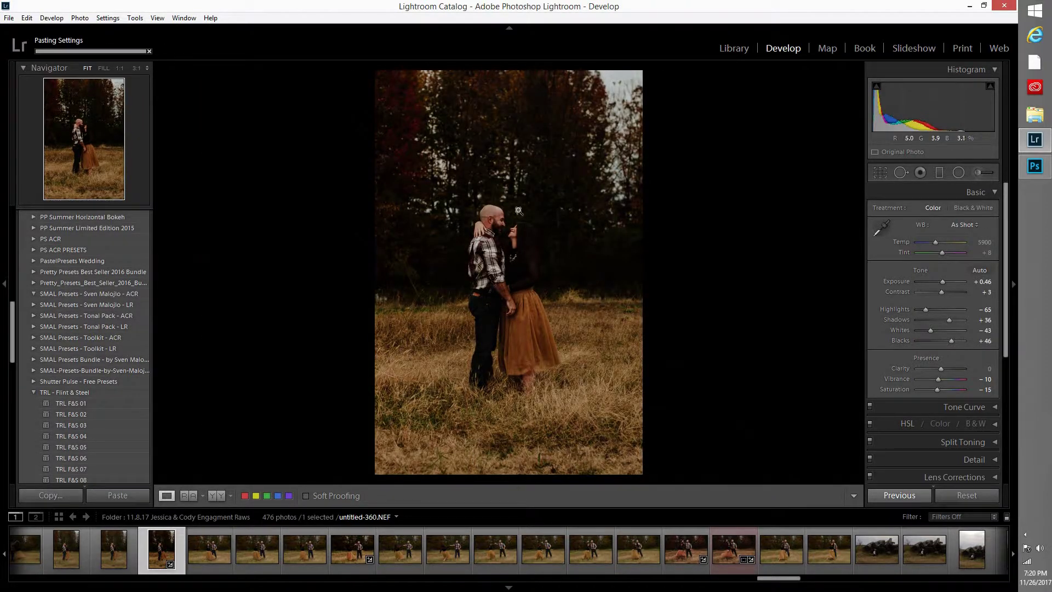
{"action": "left_click", "coordinate": [899, 494]}
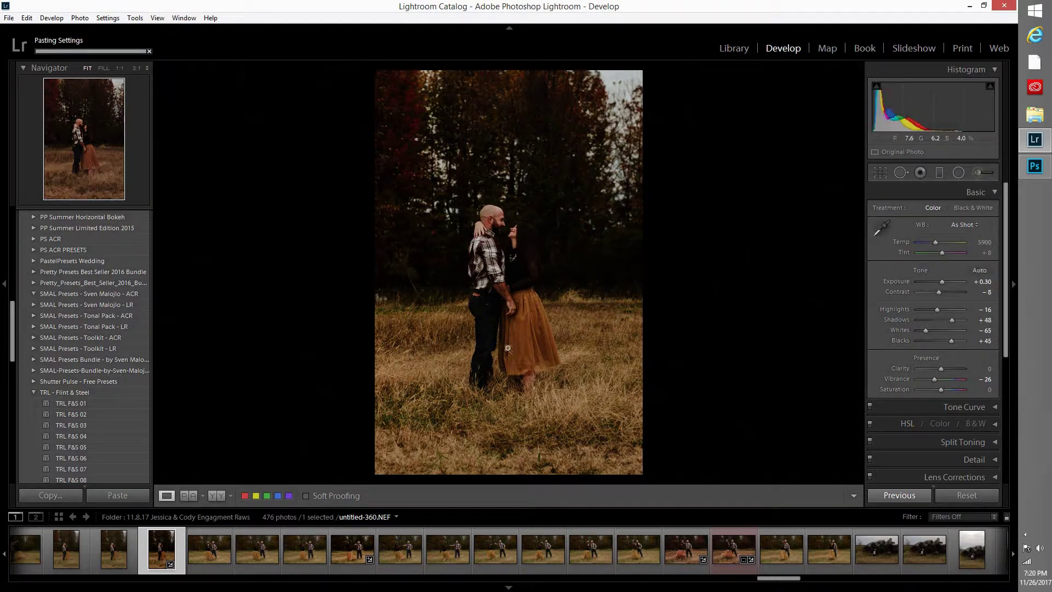
{"action": "key", "text": "r"}
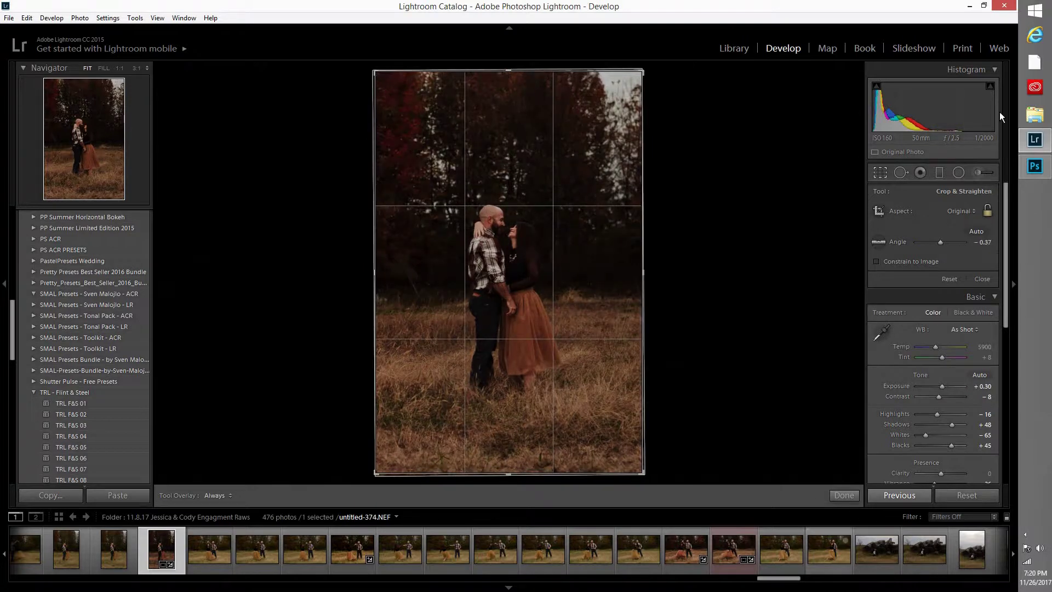
{"action": "left_click", "coordinate": [846, 495]}
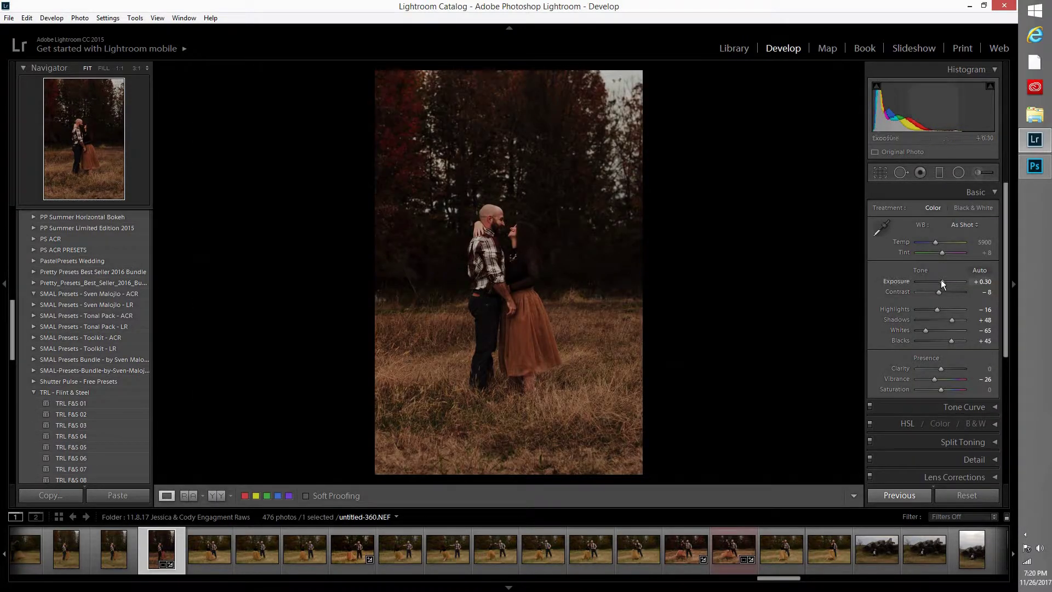
Raise Exposure to +0.50 on untitled-360.NEF and give both it and untitled-371.NEF the red color label
{"action": "scroll", "coordinate": [941, 283], "scroll_direction": "up", "scroll_amount": 2}
{"action": "scroll", "coordinate": [941, 284], "scroll_direction": "up", "scroll_amount": 1}
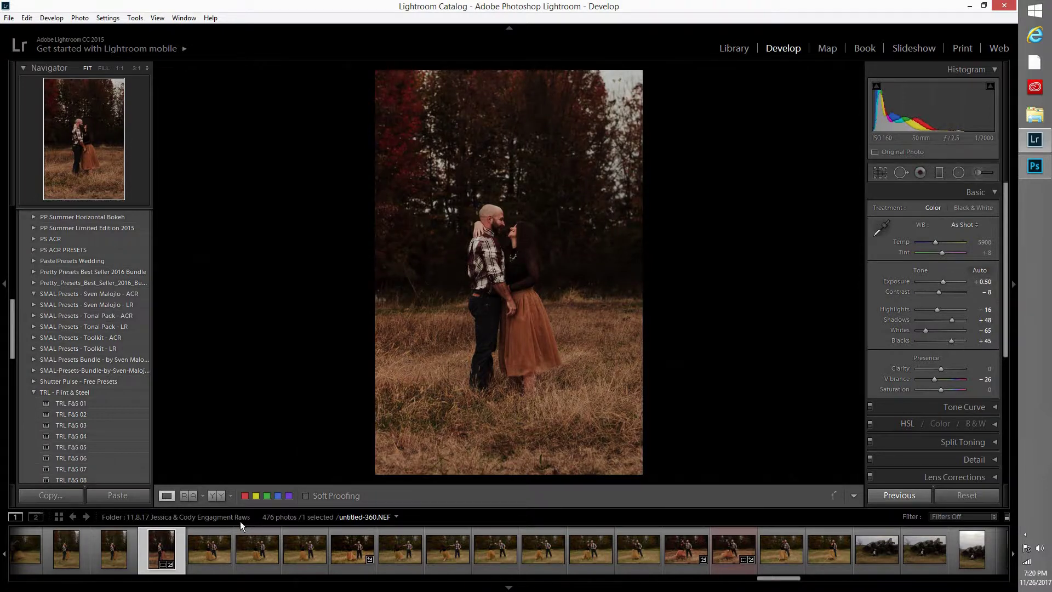
{"action": "left_click", "coordinate": [245, 496]}
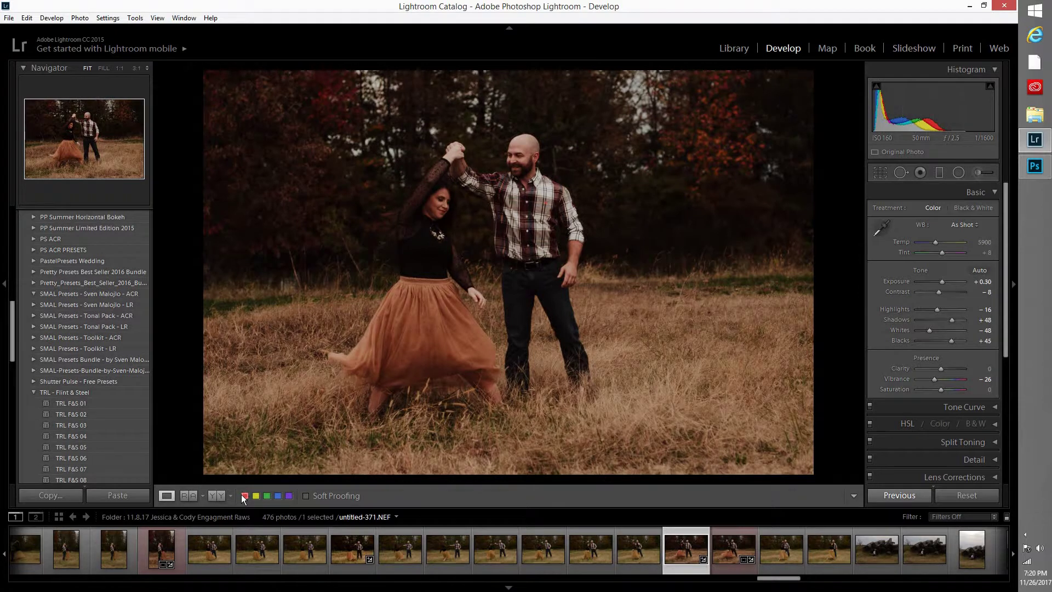
{"action": "key", "text": "6"}
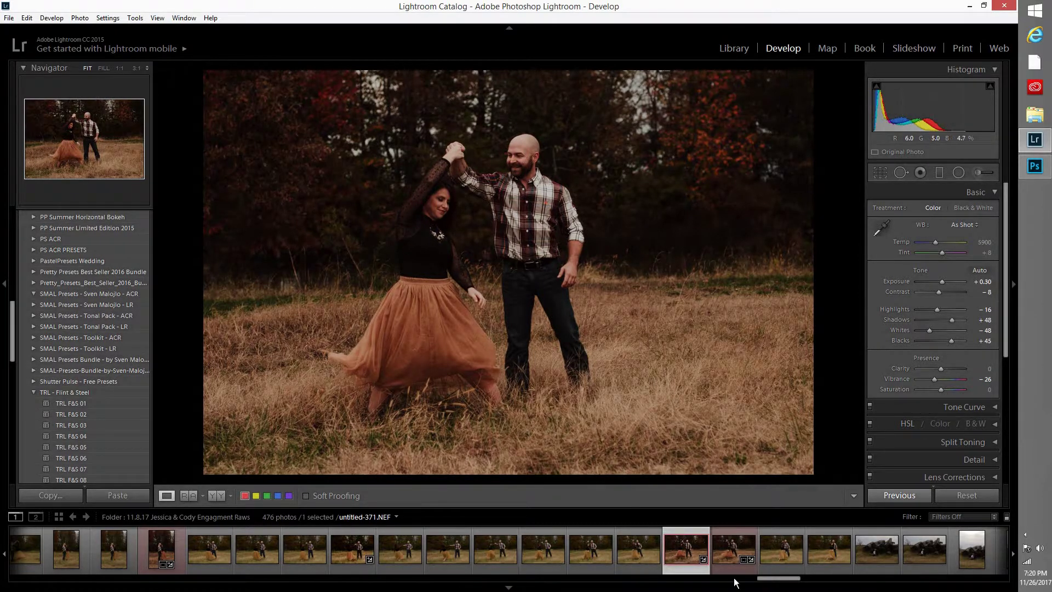
Apply the develop settings of untitled-371.NEF to untitled-374.NEF and check the couple's faces at 1:1
{"action": "left_click", "coordinate": [837, 557]}
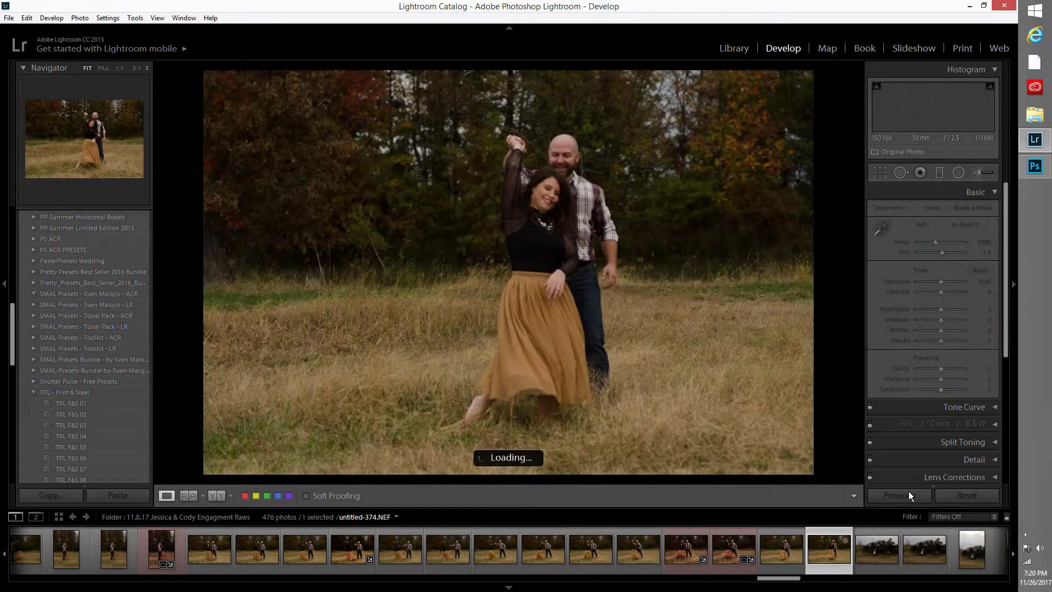
{"action": "left_click", "coordinate": [907, 495]}
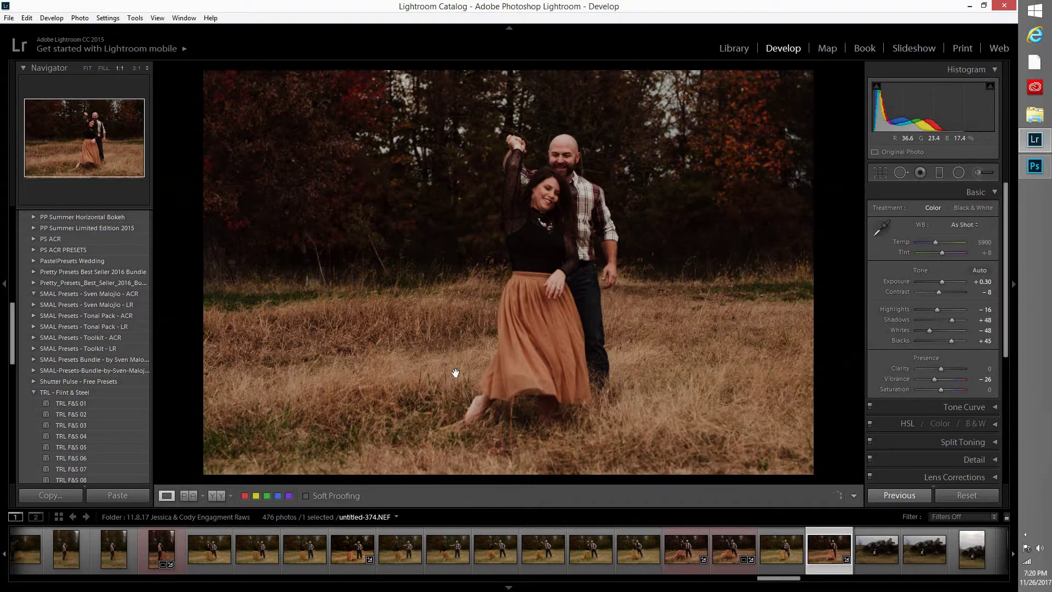
{"action": "left_click", "coordinate": [561, 164]}
{"action": "left_click", "coordinate": [534, 203]}
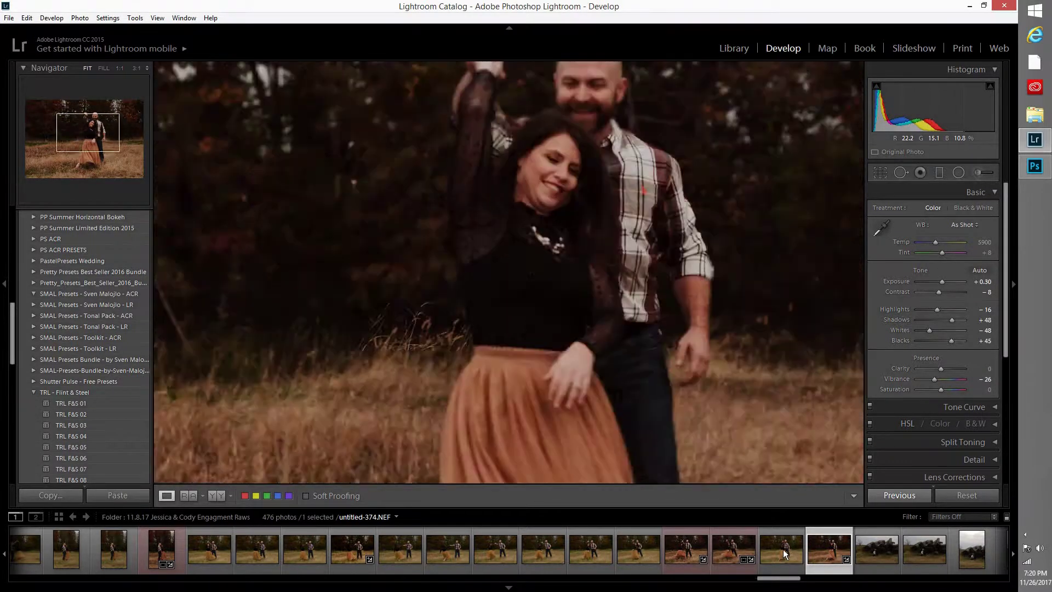
Look through untitled-373.NEF and untitled-375.NEF, and inspect the couple in untitled-380.NEF at 1:1
{"action": "key", "text": "Left"}
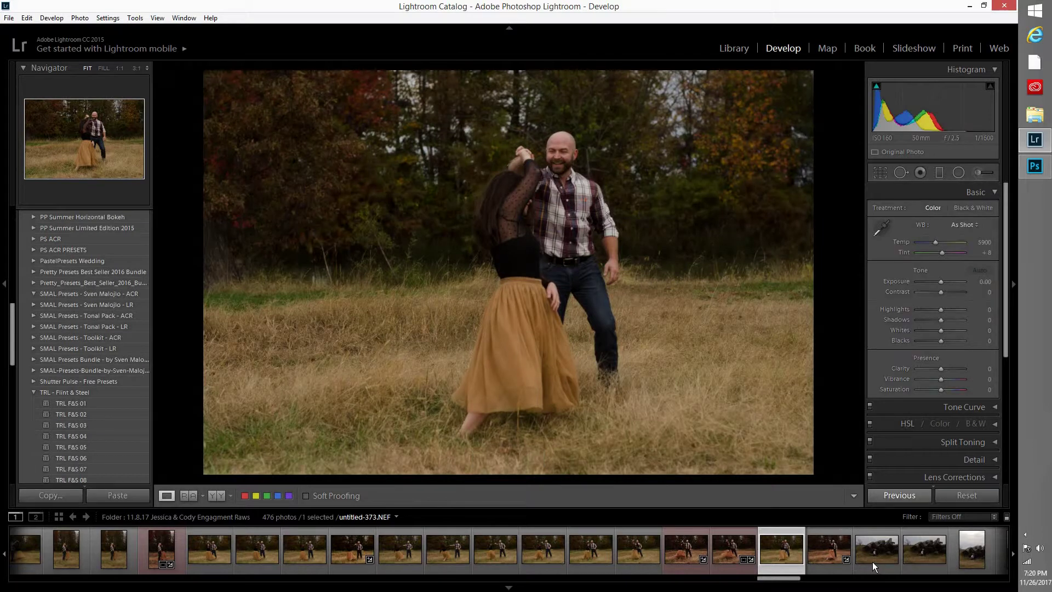
{"action": "left_click", "coordinate": [888, 553]}
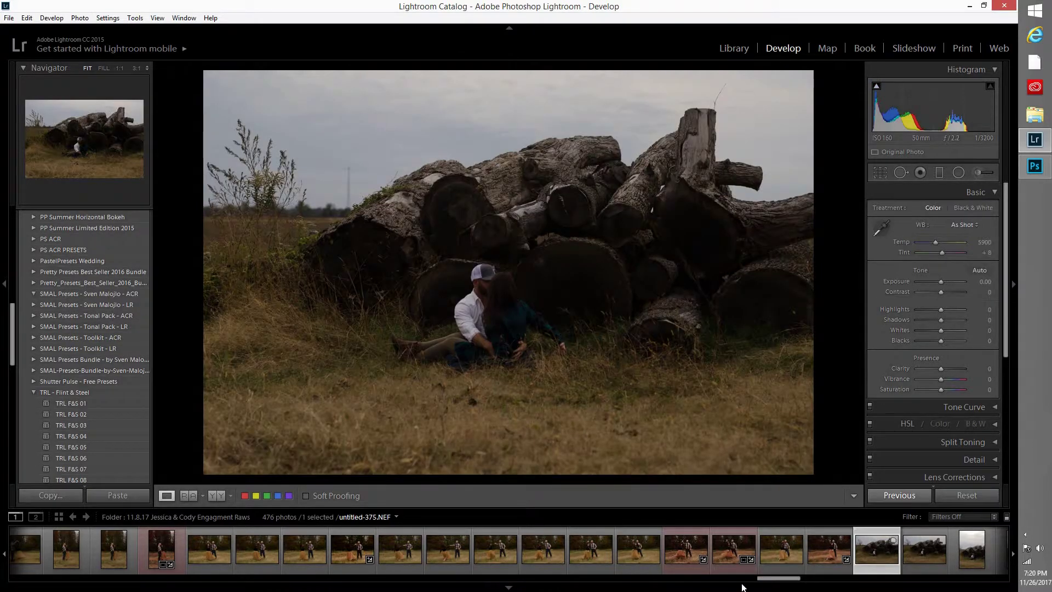
{"action": "scroll", "coordinate": [780, 568], "scroll_direction": "down", "scroll_amount": 5}
{"action": "left_click", "coordinate": [781, 567]}
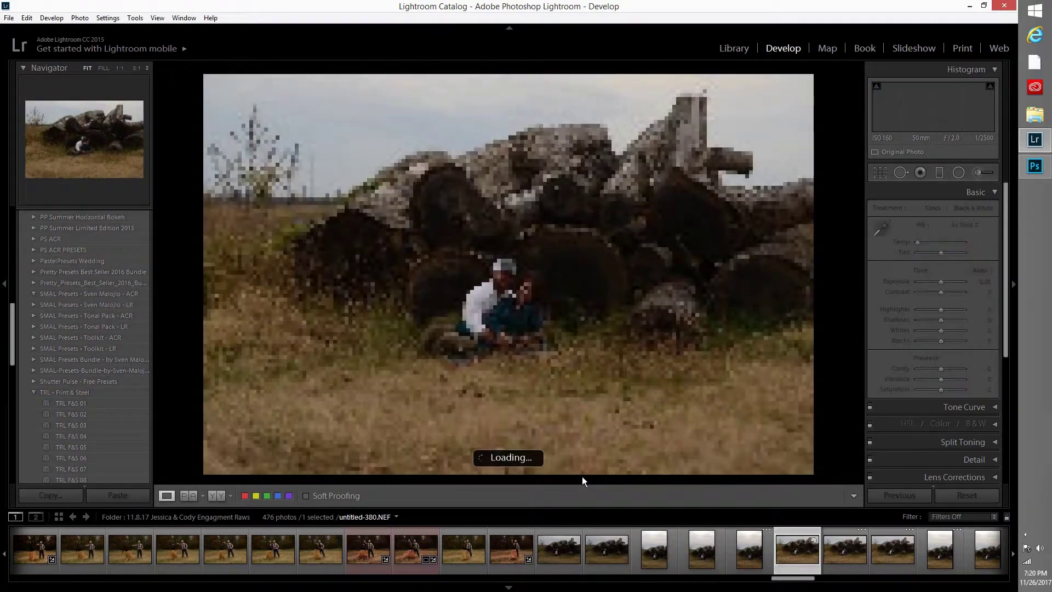
{"action": "left_click", "coordinate": [500, 297]}
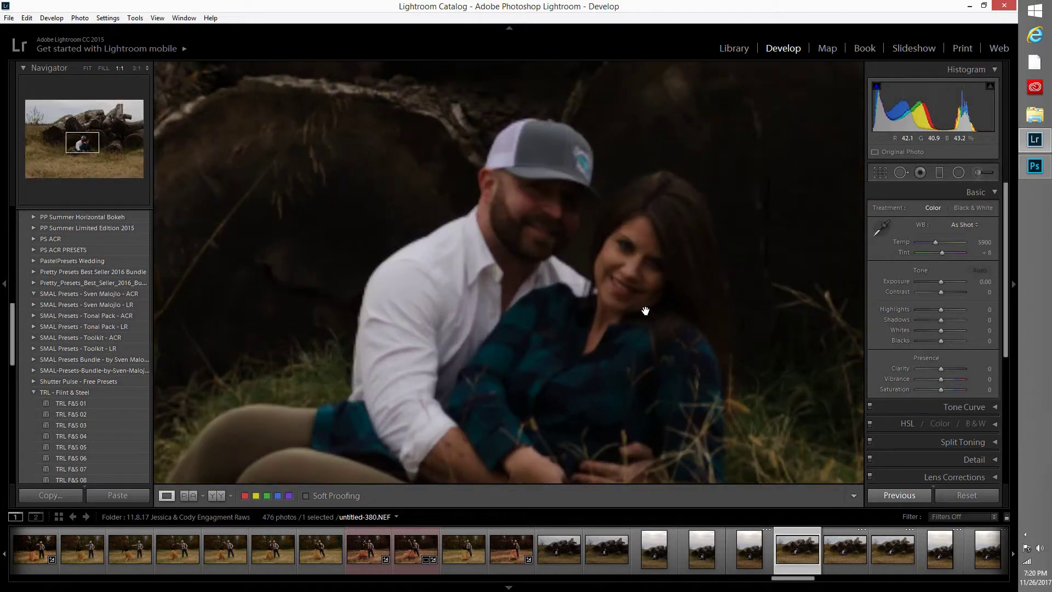
{"action": "key", "text": "z"}
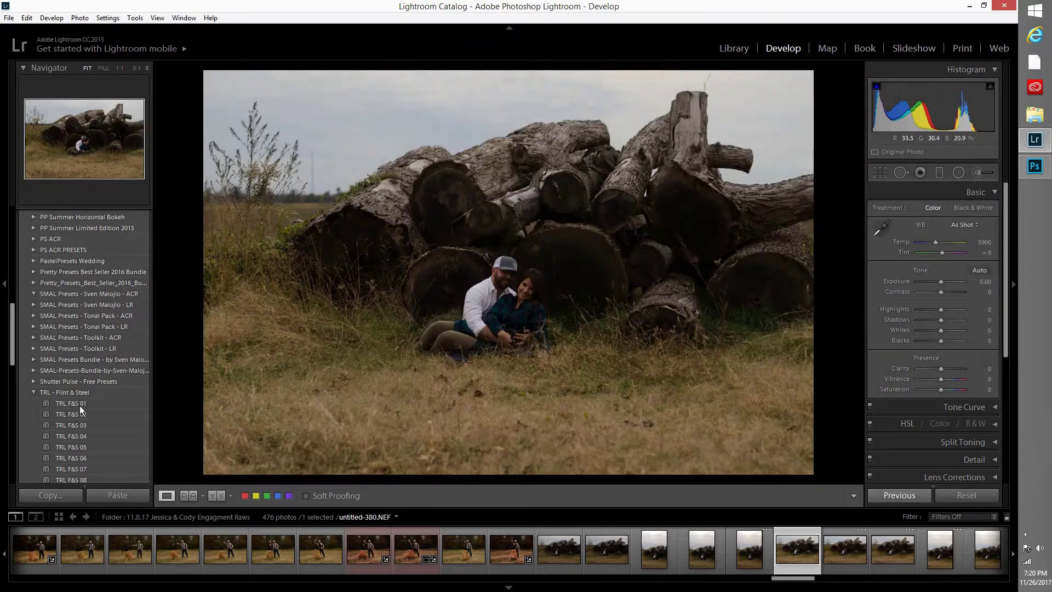
Try presets TRL F&S 05 and 04 on untitled-380.NEF, apply TRL F&S 03, compare with untitled-374.NEF, and set Exposure to +0.20
{"action": "left_click", "coordinate": [80, 449]}
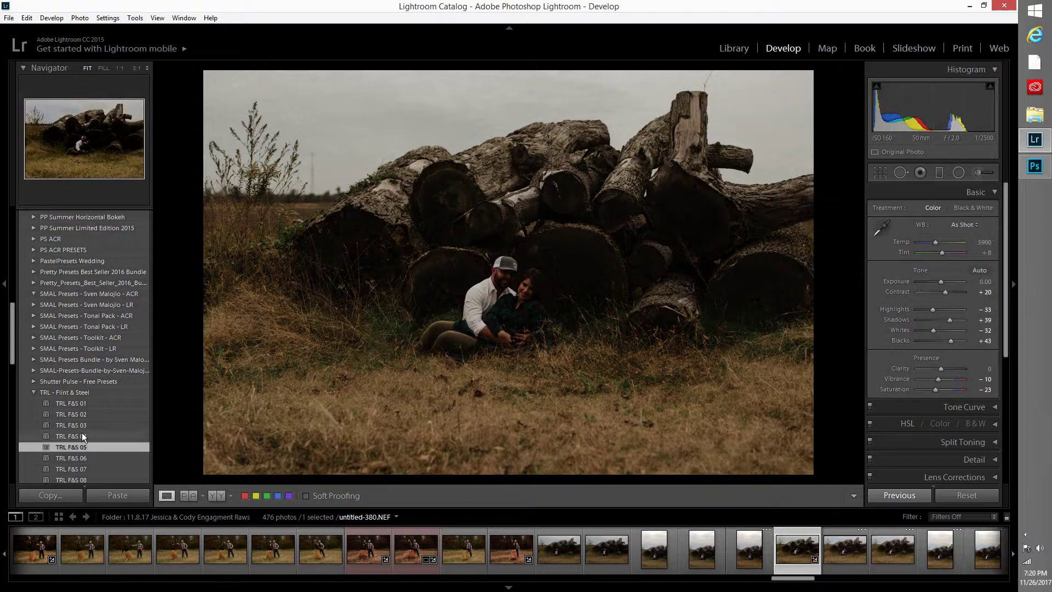
{"action": "left_click", "coordinate": [83, 436]}
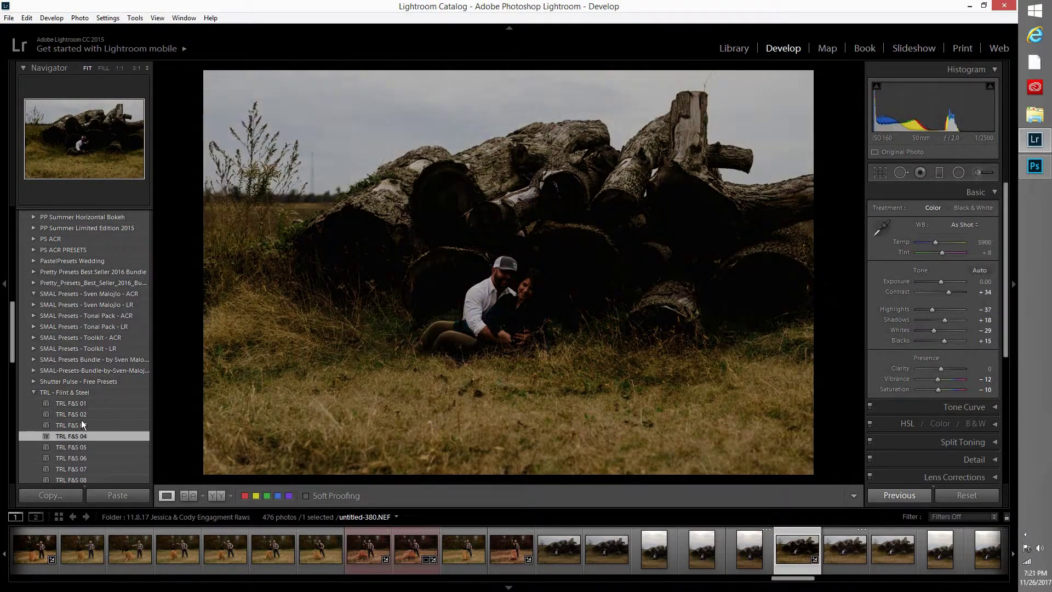
{"action": "left_click", "coordinate": [83, 424]}
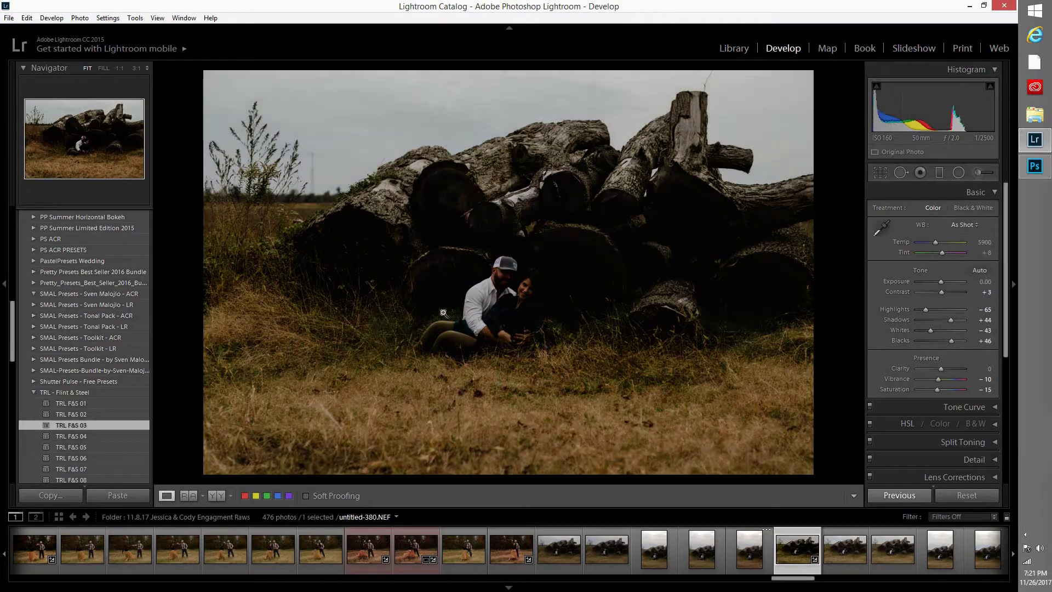
{"action": "left_click", "coordinate": [495, 564]}
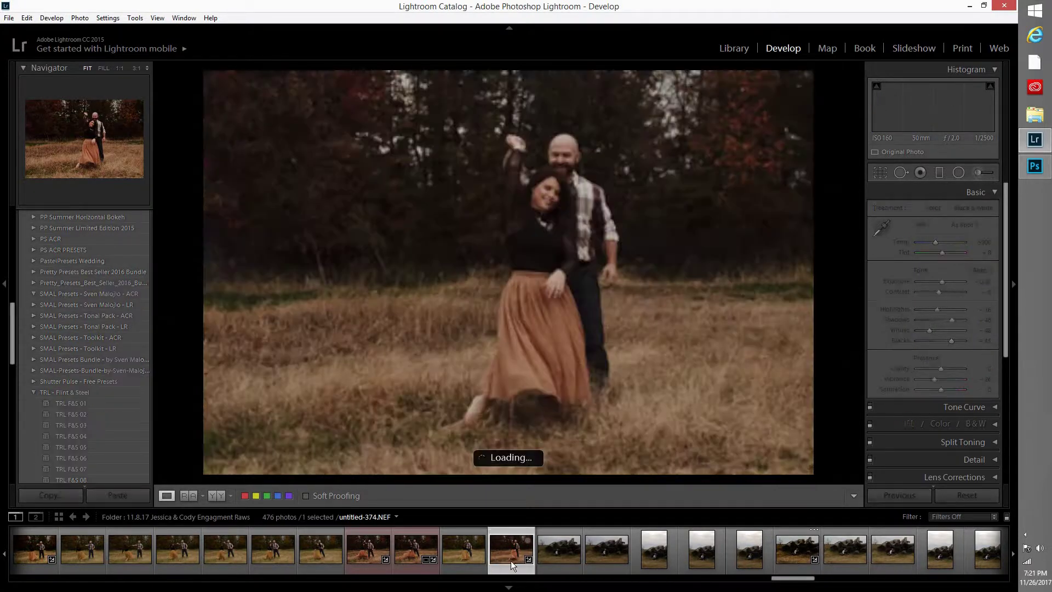
{"action": "left_click", "coordinate": [784, 562]}
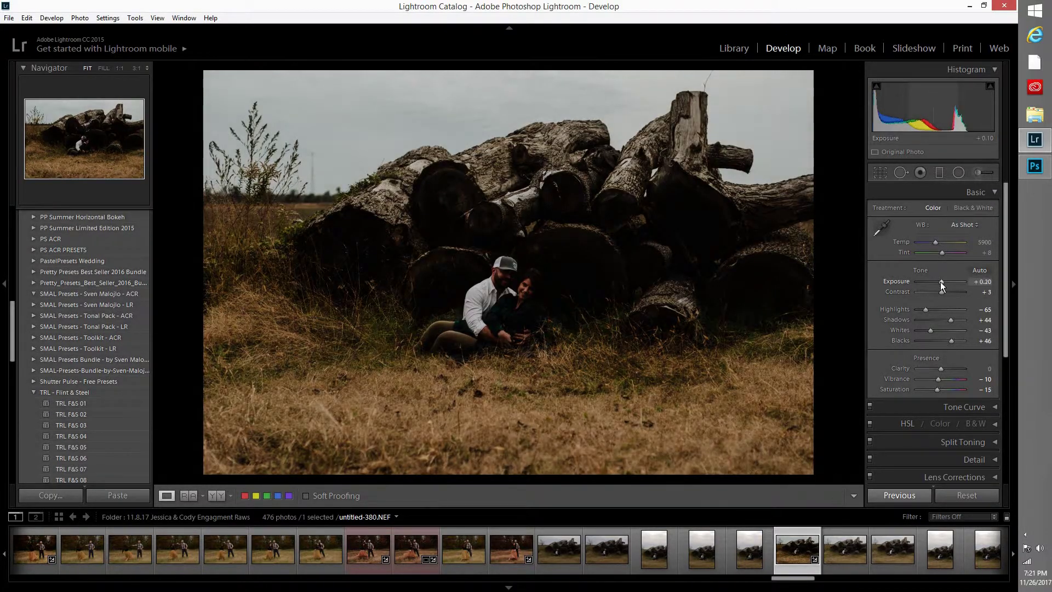
Review the unedited vertical log-pile photos untitled-382.NEF, untitled-386.NEF and untitled-387.NEF, checking the couple in untitled-386.NEF at 1:1
{"action": "left_click", "coordinate": [938, 558]}
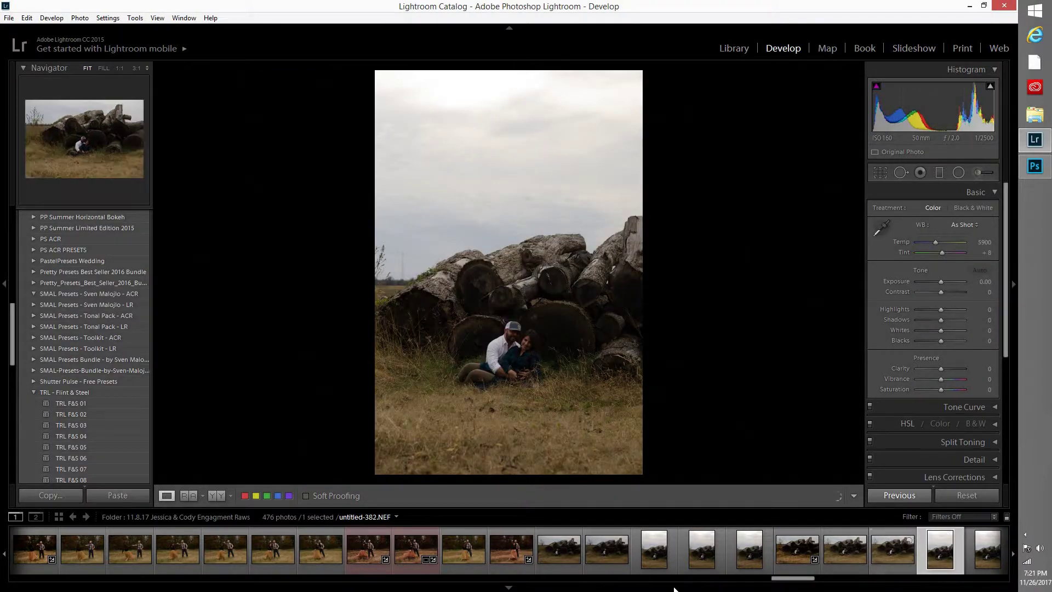
{"action": "scroll", "coordinate": [756, 553], "scroll_direction": "down", "scroll_amount": 6}
{"action": "left_click", "coordinate": [765, 547]}
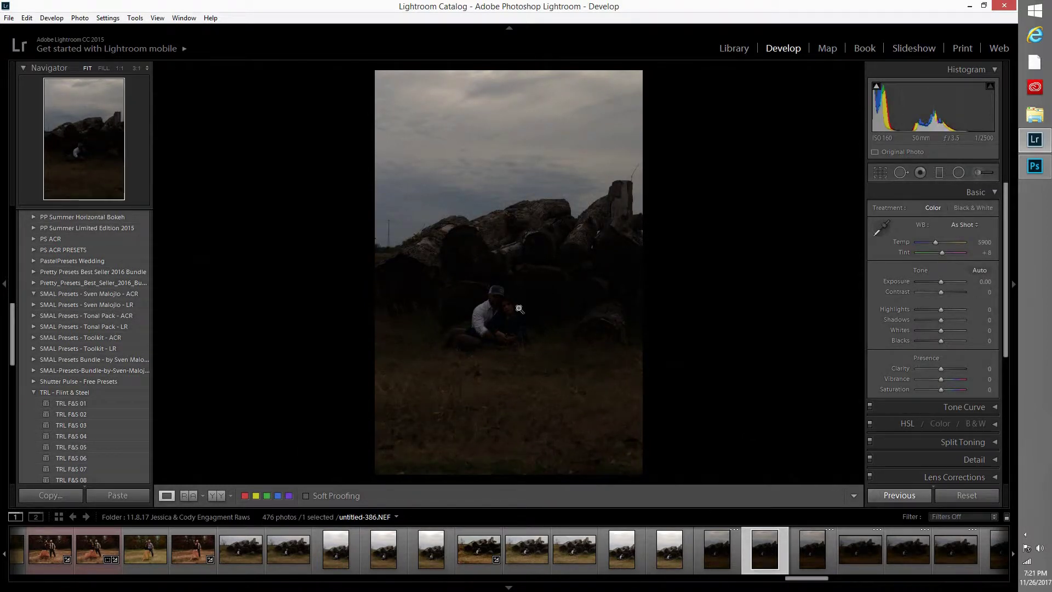
{"action": "left_click", "coordinate": [490, 308]}
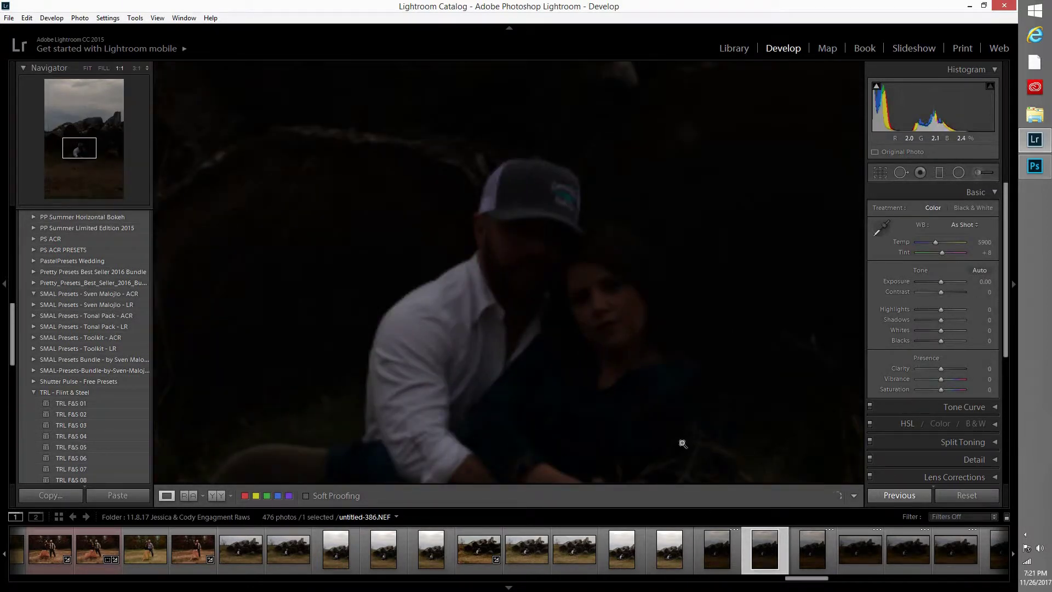
{"action": "left_click", "coordinate": [821, 552]}
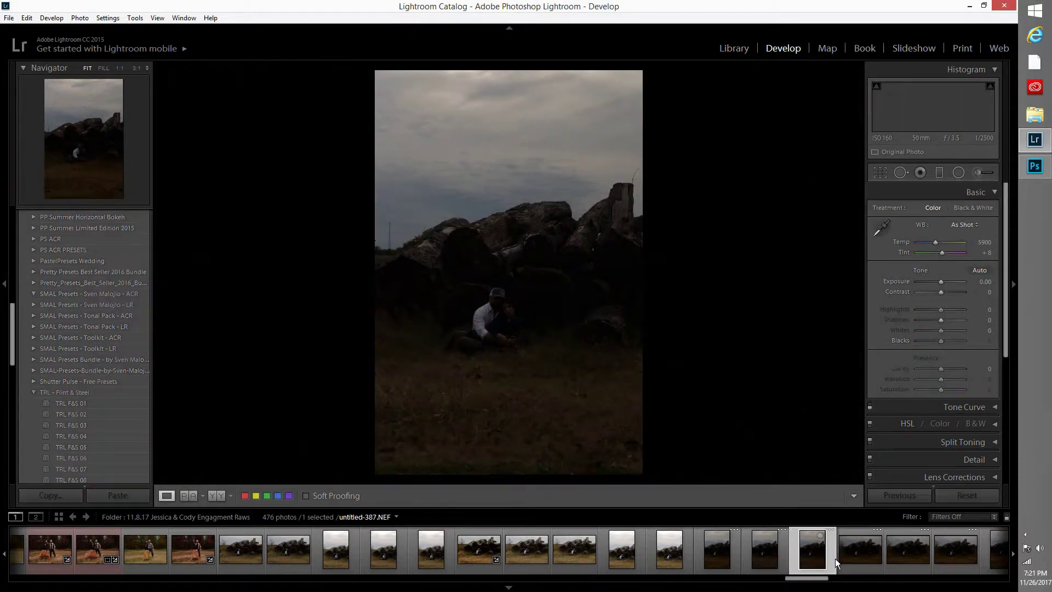
Check the couple in untitled-388.NEF at 1:1 and brighten the photo with Exposure at +1.71
{"action": "left_click", "coordinate": [859, 553]}
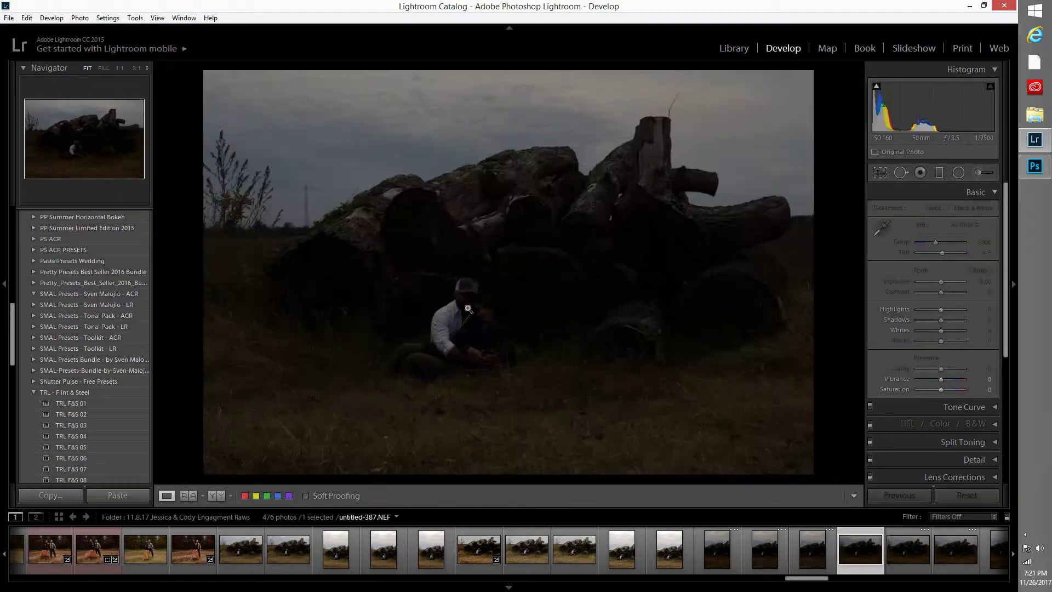
{"action": "left_click", "coordinate": [468, 308]}
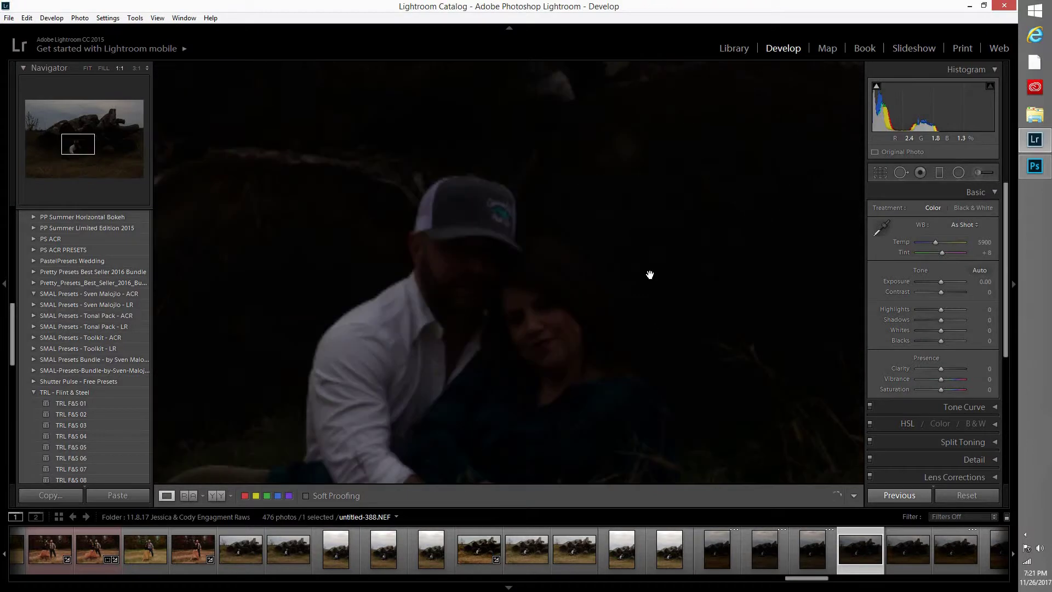
{"action": "left_click_drag", "start_coordinate": [939, 281], "coordinate": [944, 283]}
{"action": "left_click", "coordinate": [502, 413]}
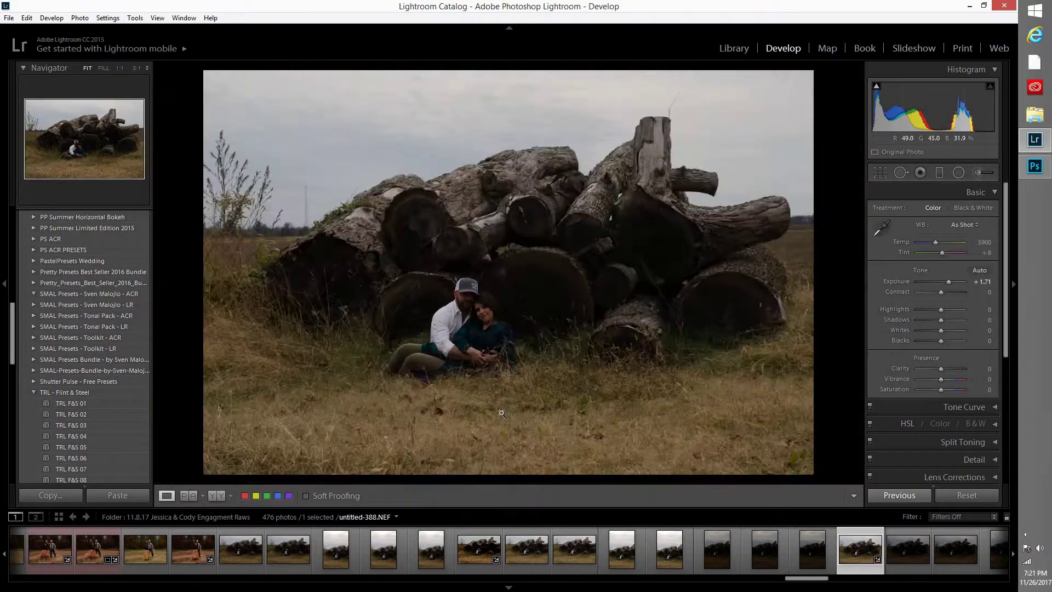
Set Exposure to +1.30 on the dark vertical log-pile photo untitled-393.NEF
{"action": "left_click", "coordinate": [902, 557]}
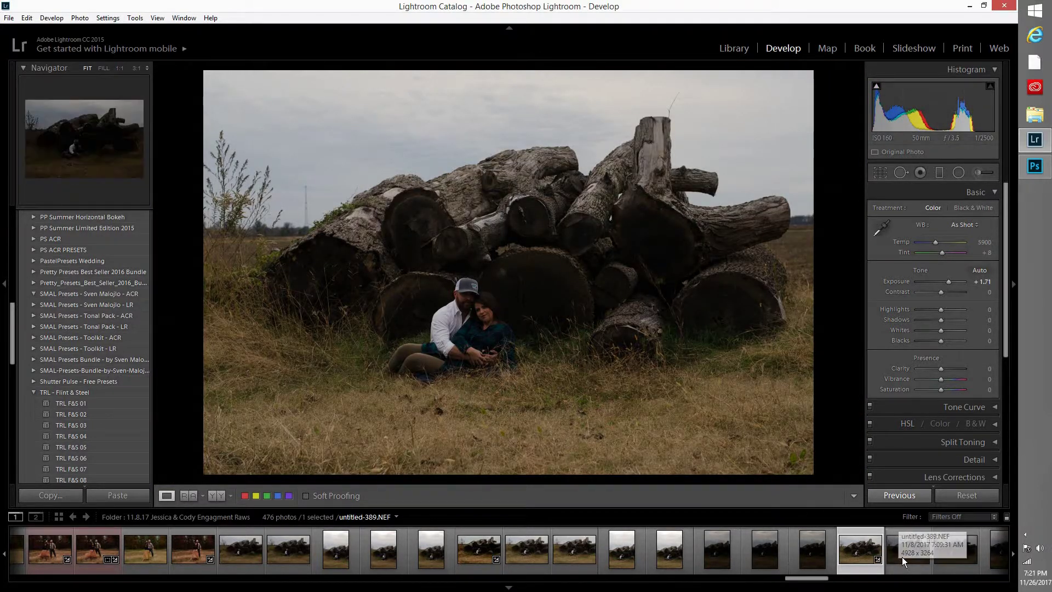
{"action": "scroll", "coordinate": [767, 551], "scroll_direction": "down", "scroll_amount": 3}
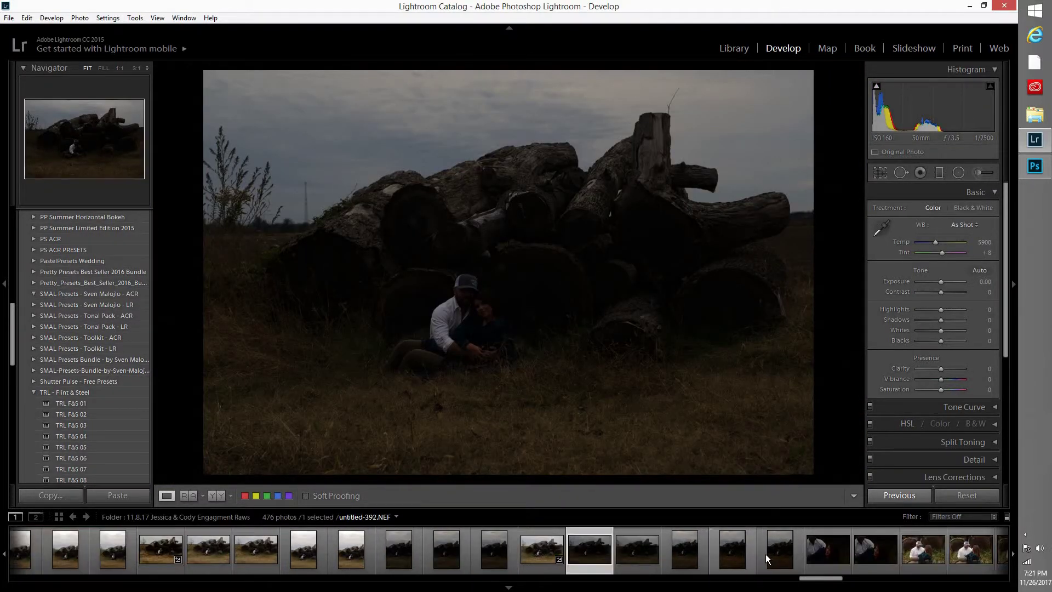
{"action": "left_click", "coordinate": [767, 553]}
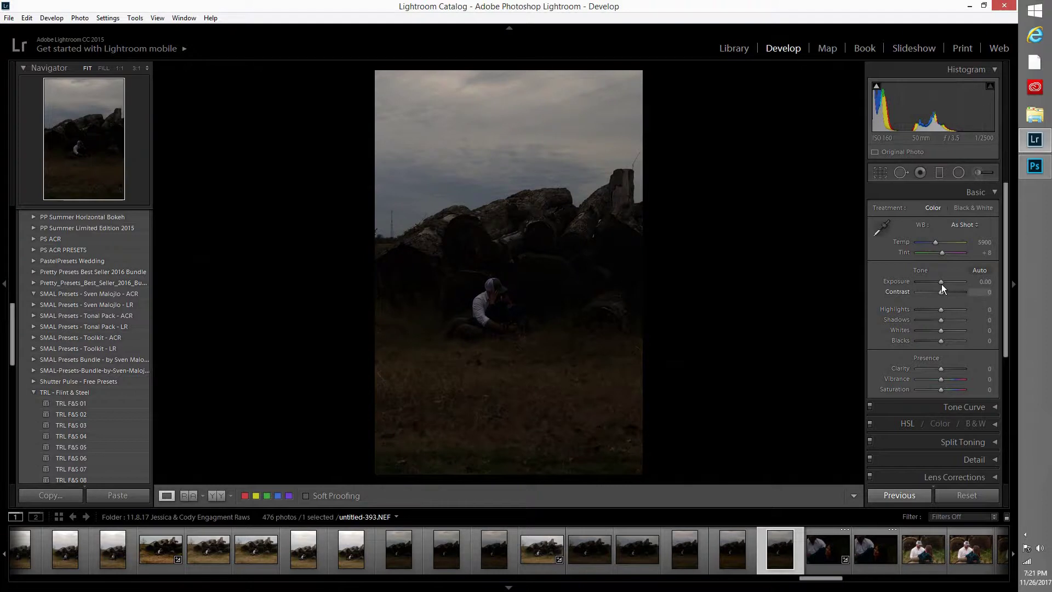
{"action": "scroll", "coordinate": [941, 284], "scroll_direction": "up", "scroll_amount": 6}
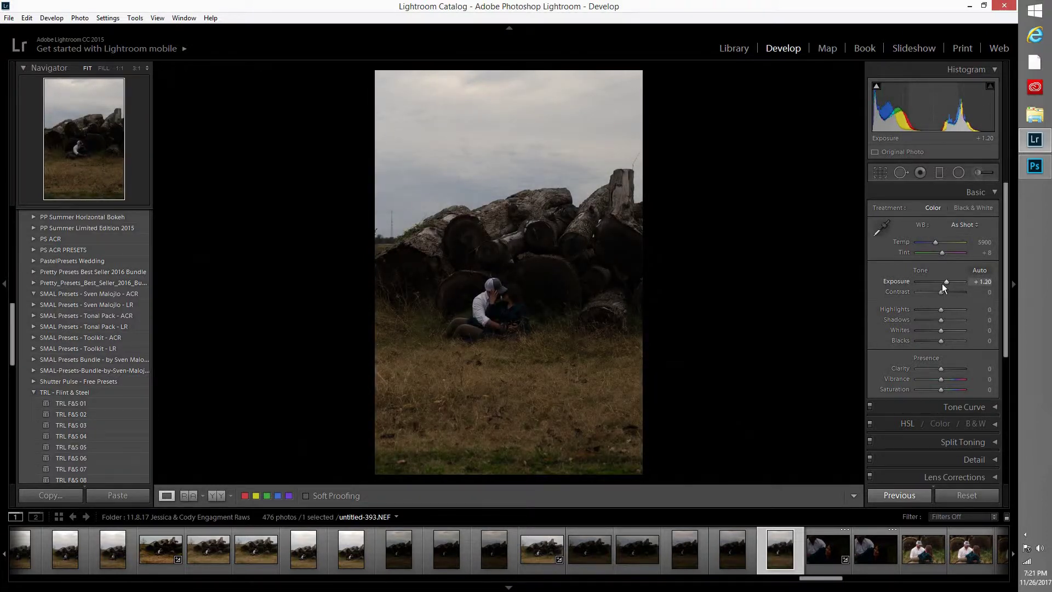
{"action": "scroll", "coordinate": [941, 284], "scroll_direction": "up", "scroll_amount": 1}
Apply the black-and-white preset TRL F&S 11 to untitled-393.NEF and raise Exposure to +1.40
{"action": "scroll", "coordinate": [88, 427], "scroll_direction": "down", "scroll_amount": 3}
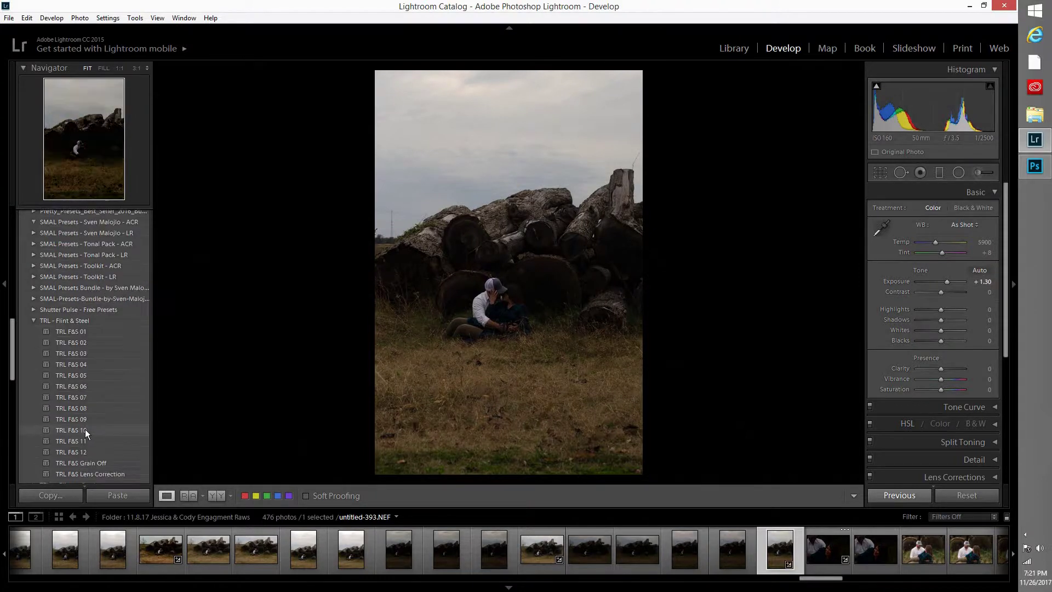
{"action": "left_click", "coordinate": [77, 442]}
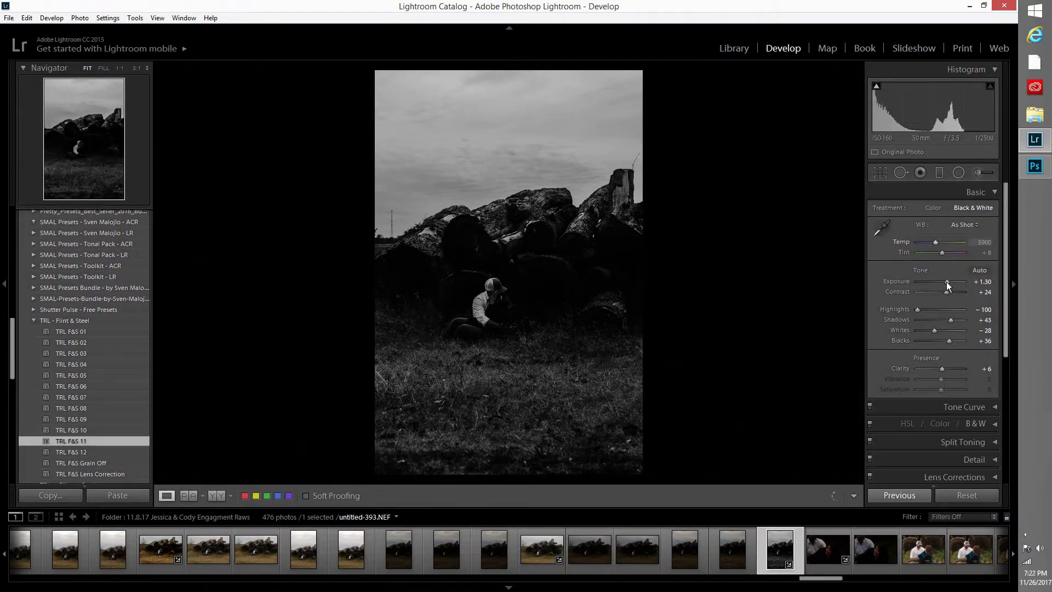
{"action": "key", "text": "Up"}
{"action": "key", "text": "Up"}
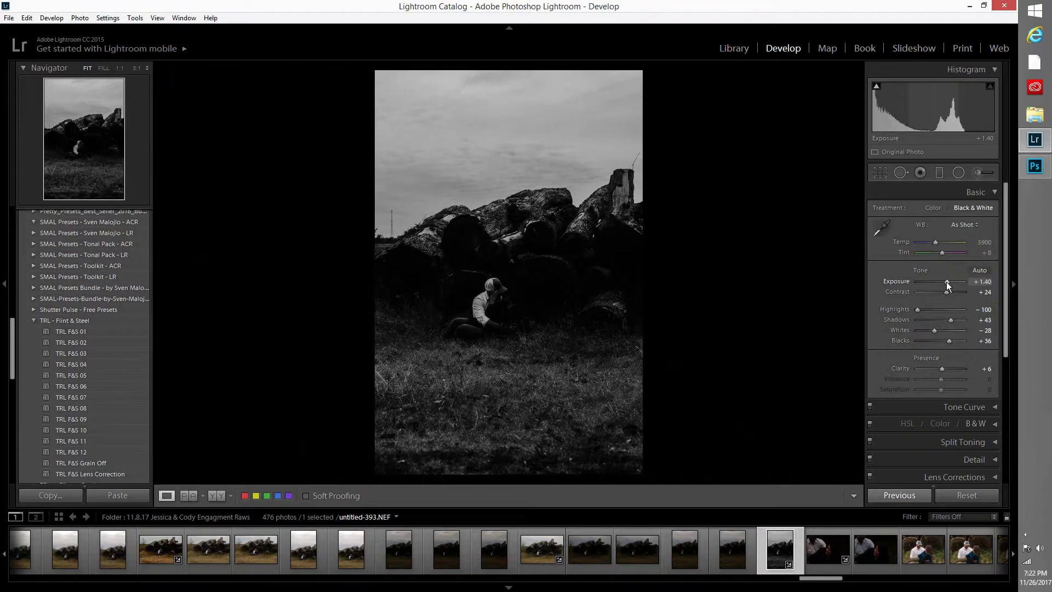
Adjust untitled-393.NEF to Exposure +1.30, Highlights -79, Shadows +39, Whites -65 and Blacks +53
{"action": "key", "text": "Down"}
{"action": "key", "text": "Down"}
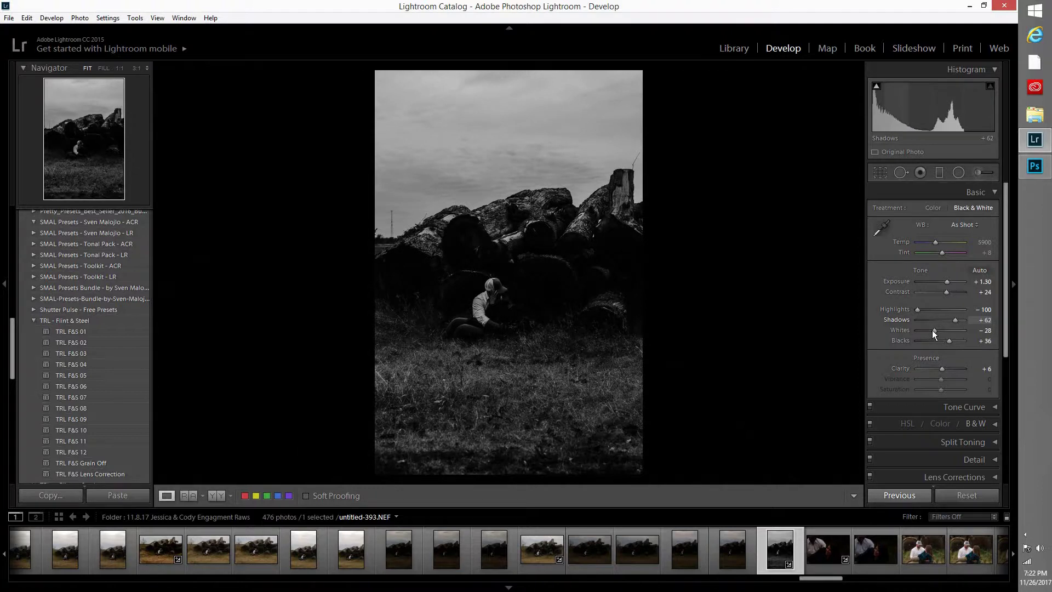
{"action": "mouse_move", "coordinate": [932, 330]}
{"action": "left_mouse_down"}
{"action": "mouse_move", "coordinate": [921, 330]}
{"action": "mouse_move", "coordinate": [948, 341]}
{"action": "left_mouse_up"}
{"action": "left_click", "coordinate": [952, 341]}
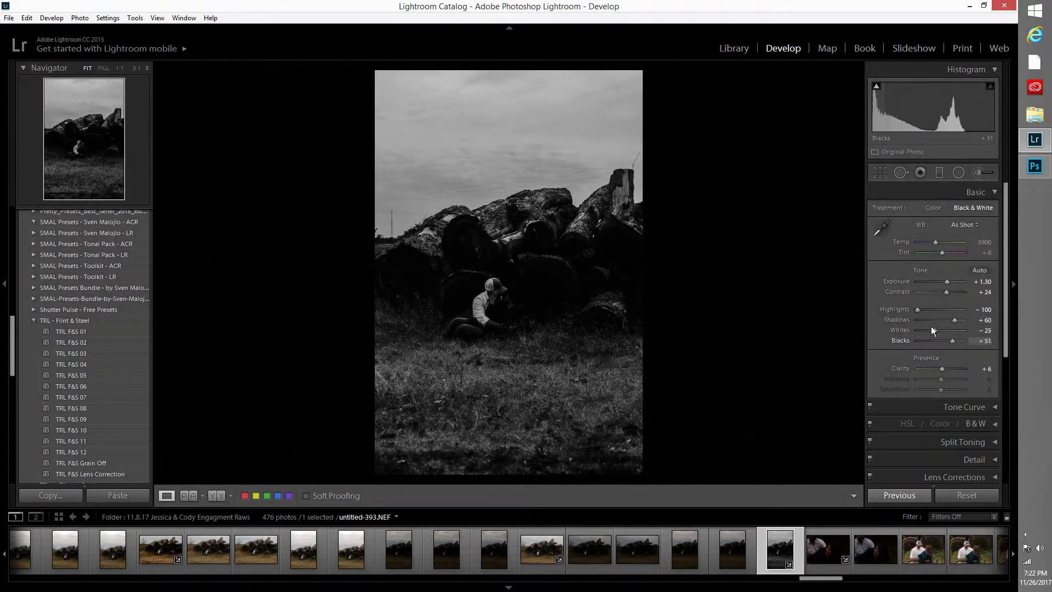
{"action": "left_click_drag", "start_coordinate": [917, 310], "coordinate": [922, 315]}
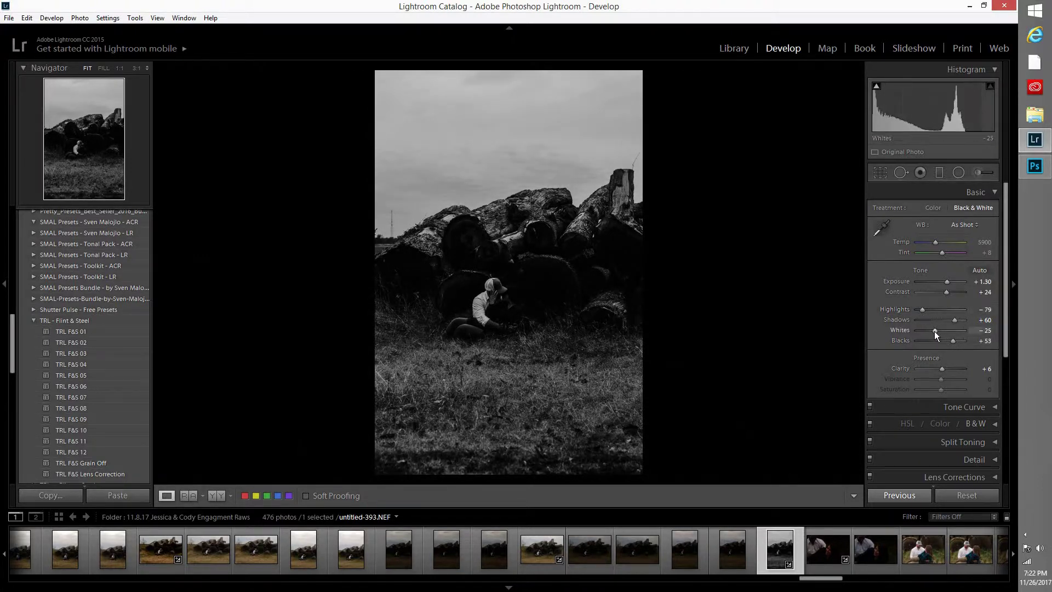
{"action": "left_click", "coordinate": [928, 332]}
{"action": "left_click_drag", "start_coordinate": [931, 330], "coordinate": [933, 330]}
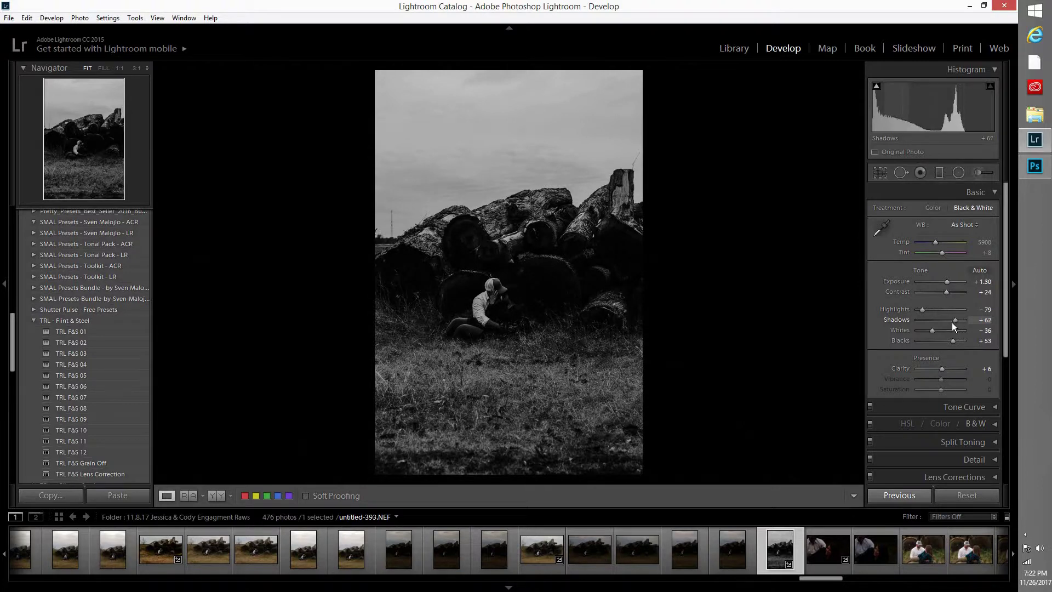
{"action": "left_click_drag", "start_coordinate": [951, 322], "coordinate": [945, 322]}
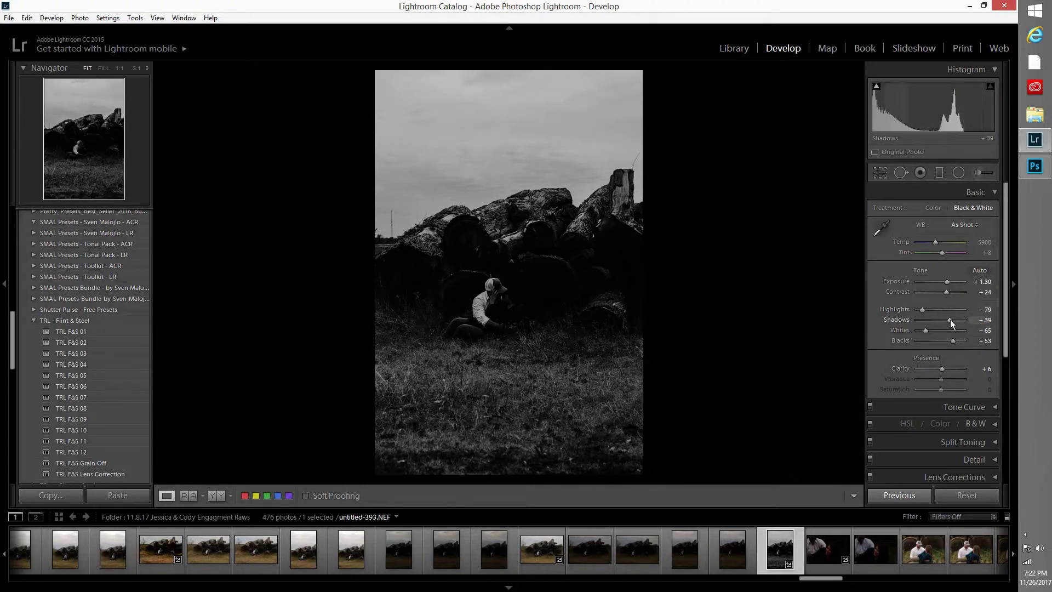
Brighten the area around the seated couple with a Brush - Brighten radial filter, and set the photo's overall Exposure to +1.35
{"action": "left_click", "coordinate": [959, 172]}
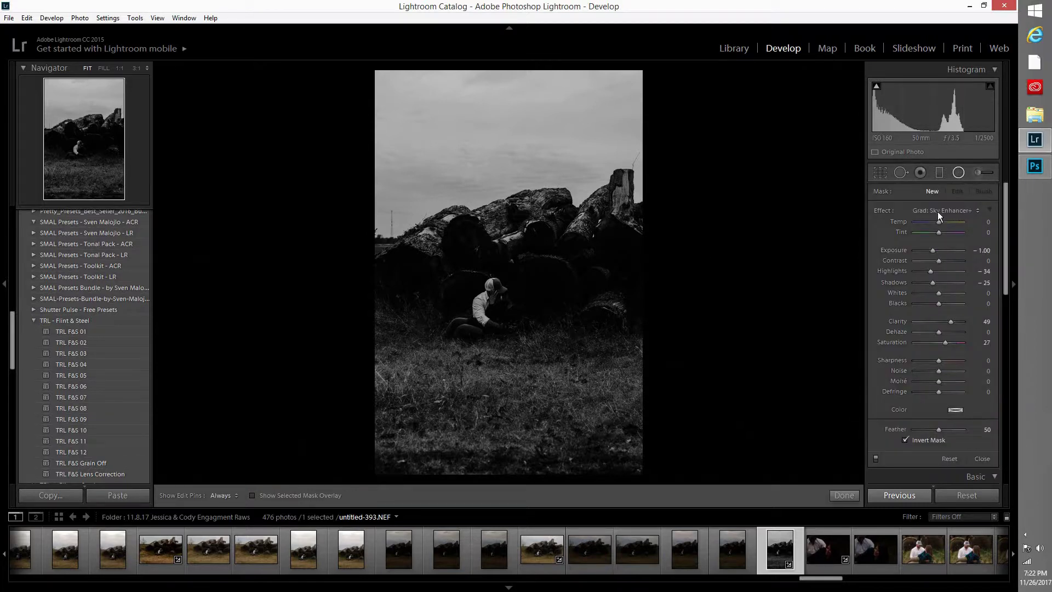
{"action": "left_click", "coordinate": [945, 210]}
{"action": "left_click", "coordinate": [822, 199]}
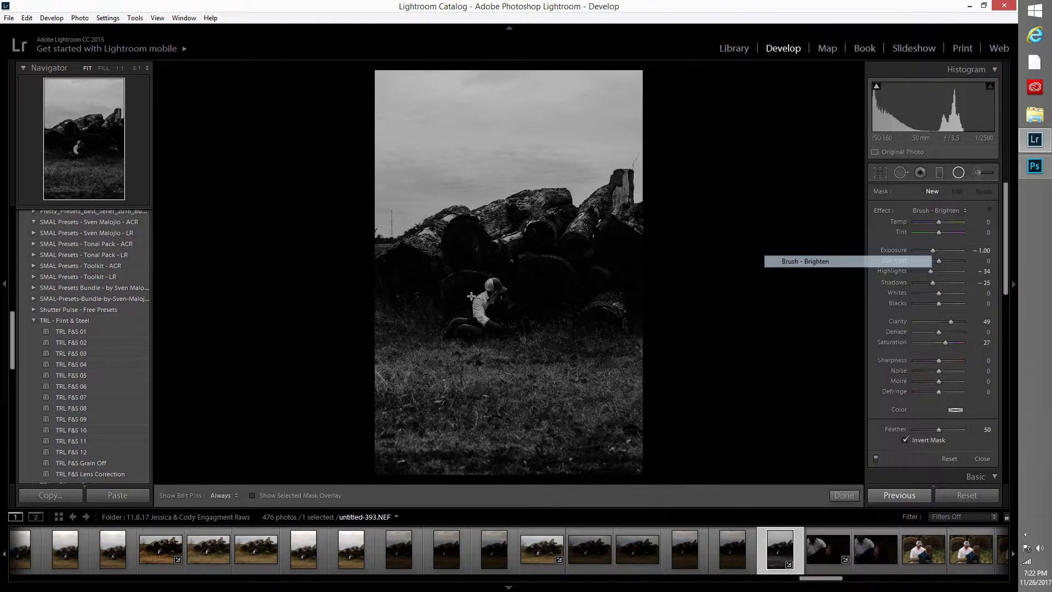
{"action": "mouse_move", "coordinate": [529, 344]}
{"action": "left_mouse_down"}
{"action": "mouse_move", "coordinate": [558, 361]}
{"action": "mouse_move", "coordinate": [612, 352]}
{"action": "left_mouse_up"}
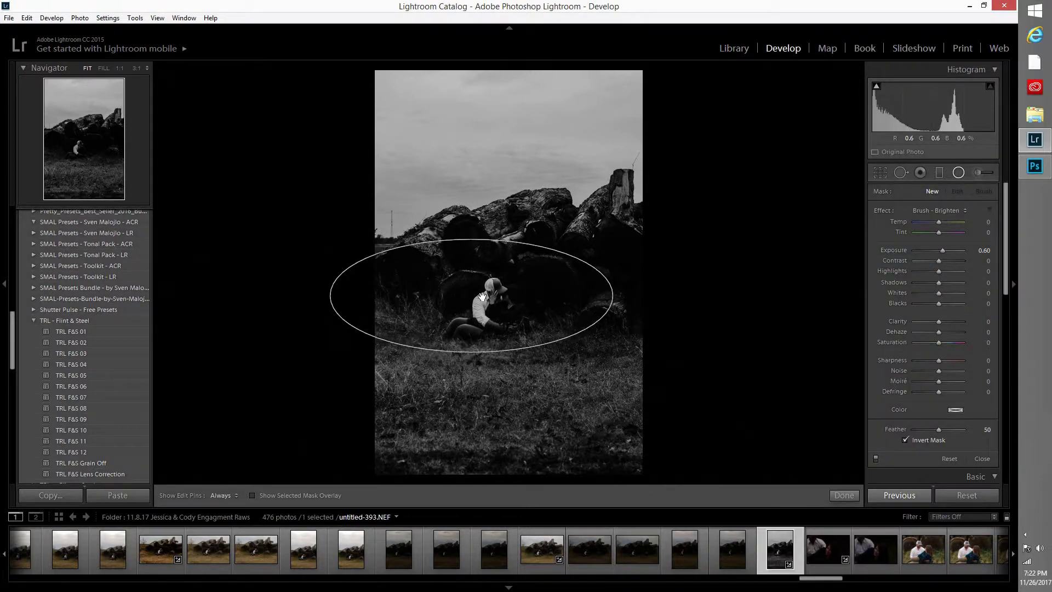
{"action": "left_click_drag", "start_coordinate": [504, 305], "coordinate": [538, 312]}
{"action": "key", "text": "Return"}
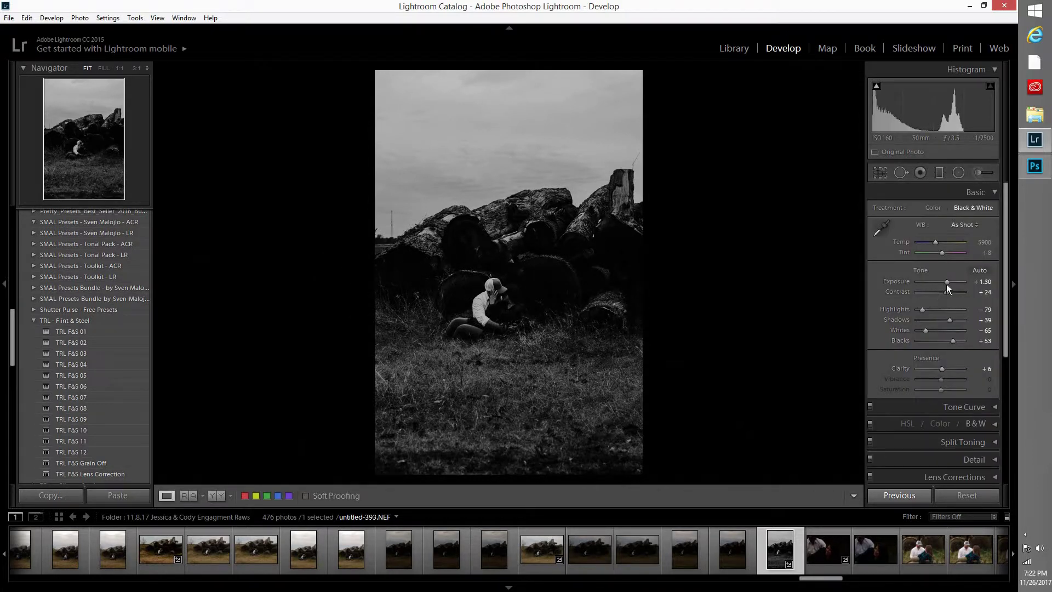
{"action": "scroll", "coordinate": [945, 284], "scroll_direction": "up", "scroll_amount": 3}
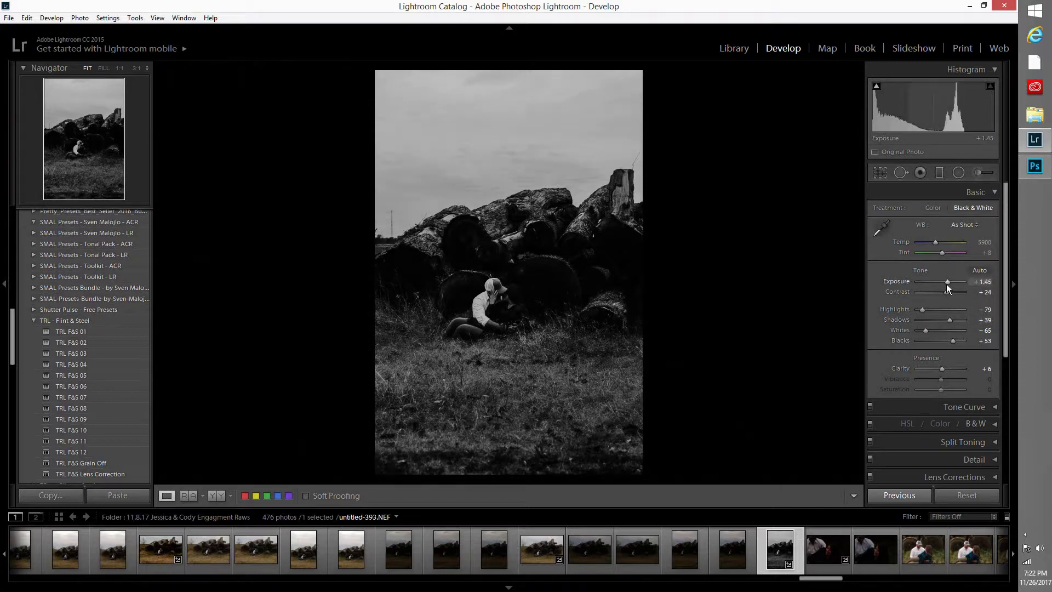
{"action": "scroll", "coordinate": [946, 284], "scroll_direction": "down", "scroll_amount": 2}
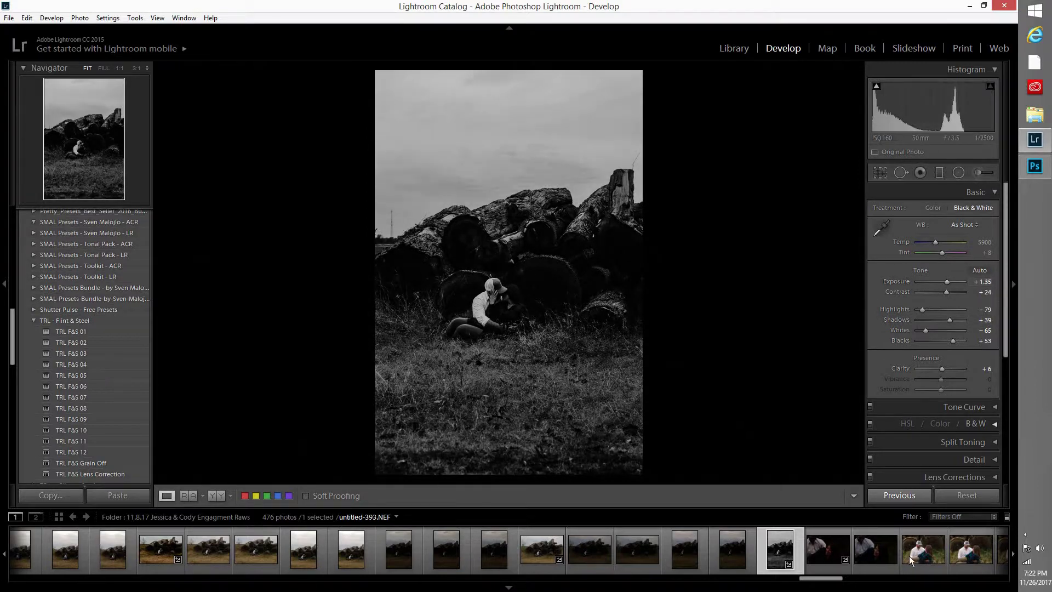
Review the unedited log-pile close-ups from untitled-396.NEF to untitled-401.NEF, checking the couple in untitled-401.NEF at 1:1
{"action": "left_click", "coordinate": [909, 555]}
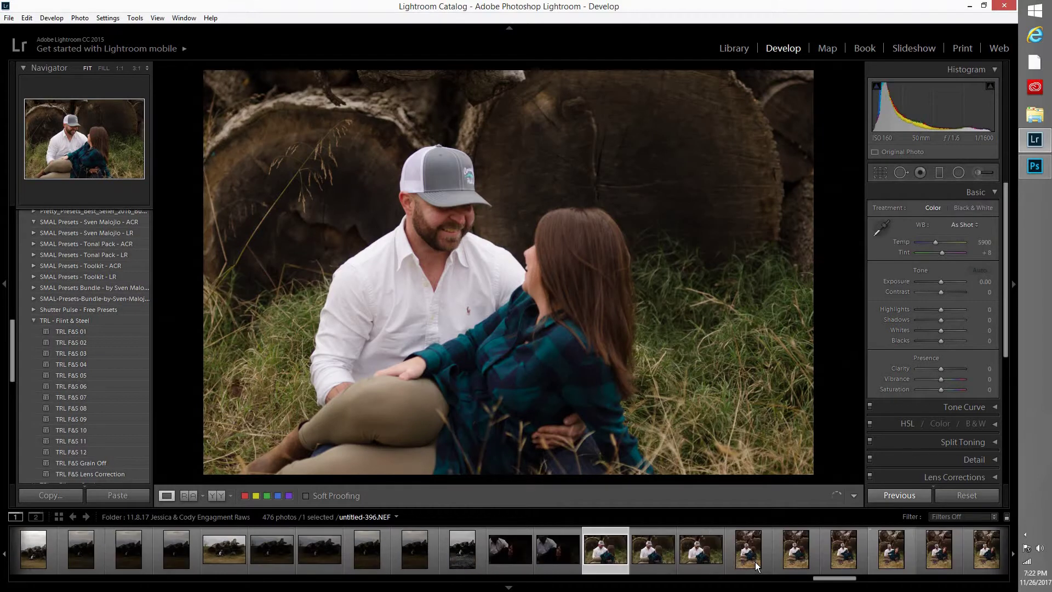
{"action": "left_click", "coordinate": [755, 561]}
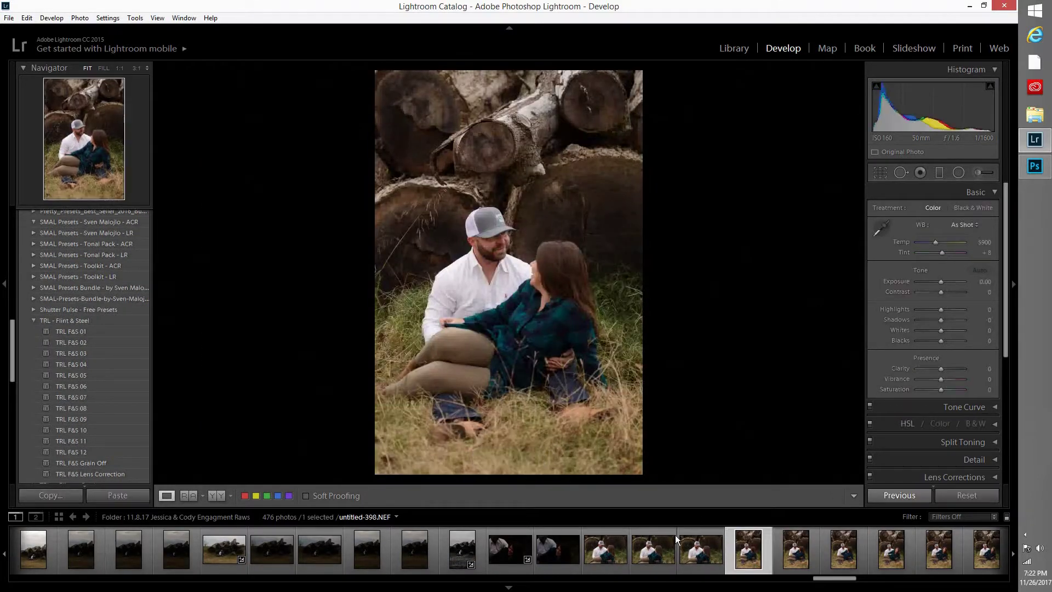
{"action": "left_click", "coordinate": [795, 551]}
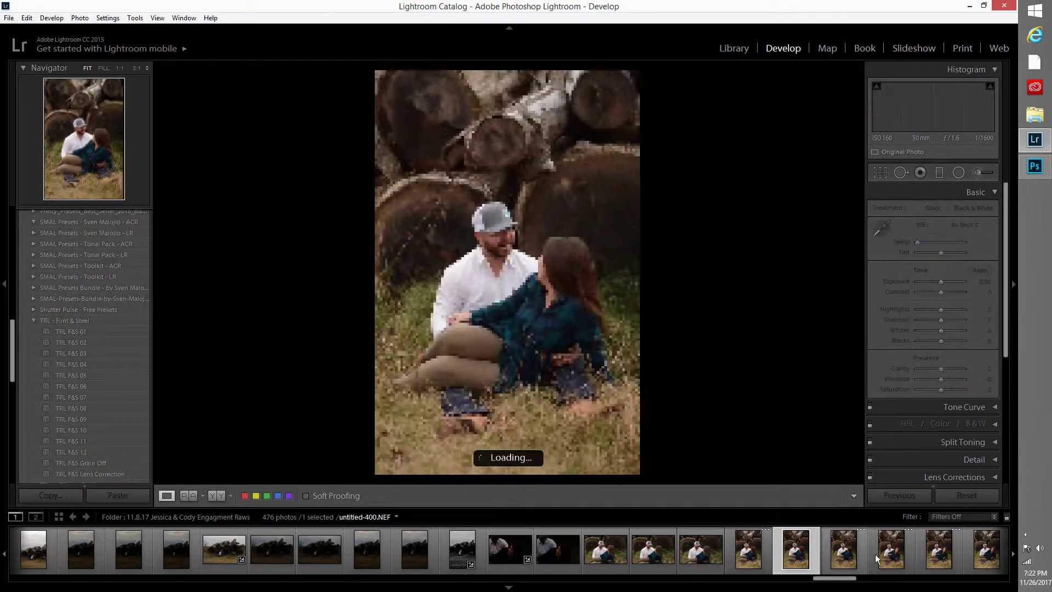
{"action": "left_click", "coordinate": [876, 556]}
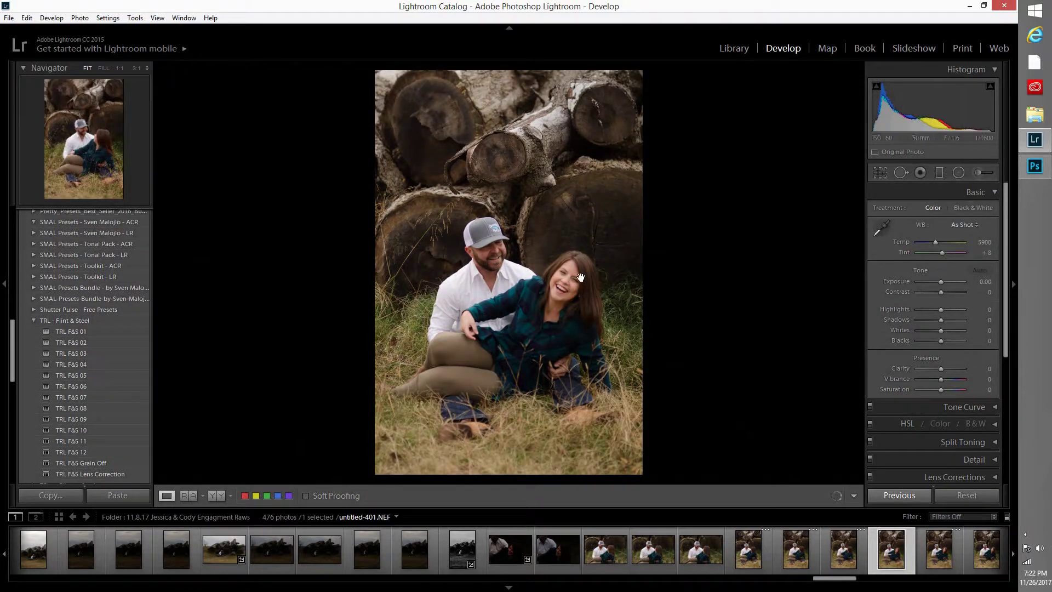
{"action": "left_click", "coordinate": [570, 279]}
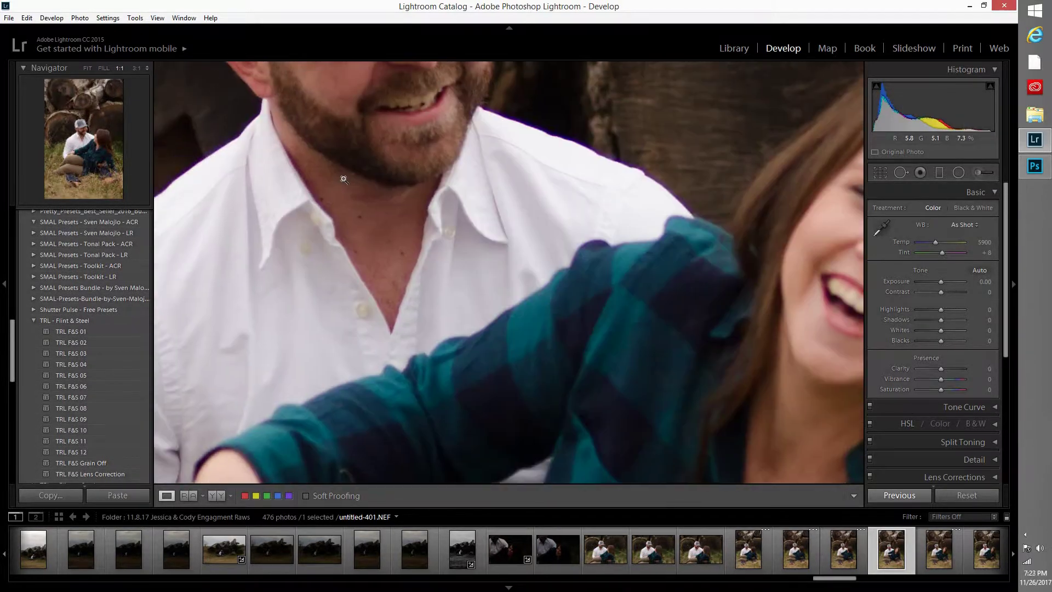
{"action": "left_click", "coordinate": [569, 318]}
Select the vertical couple photo untitled-403.NEF and give it a red color label
{"action": "left_click", "coordinate": [925, 564]}
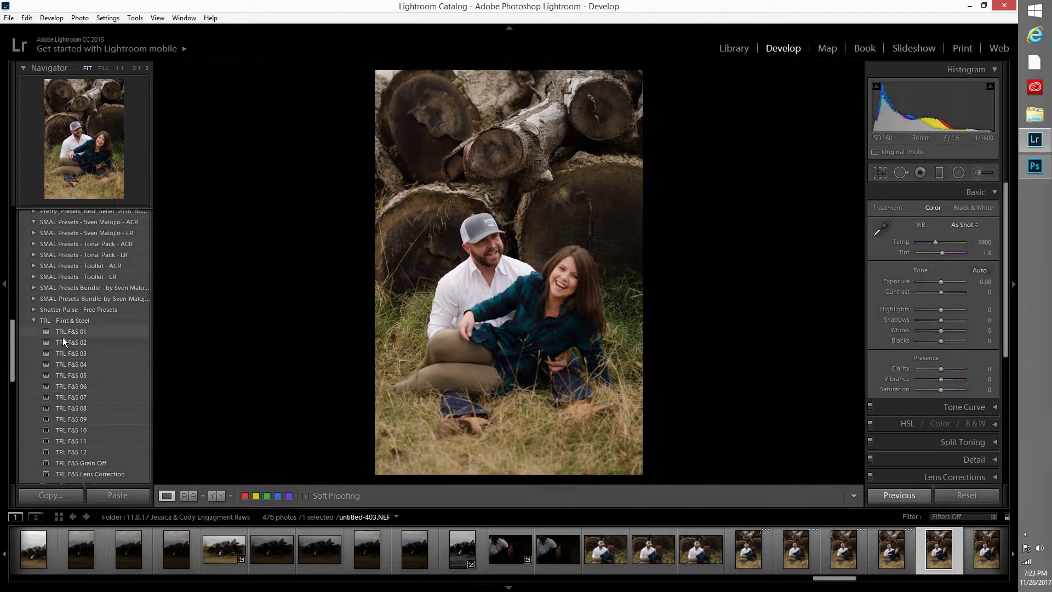
{"action": "left_click", "coordinate": [938, 559]}
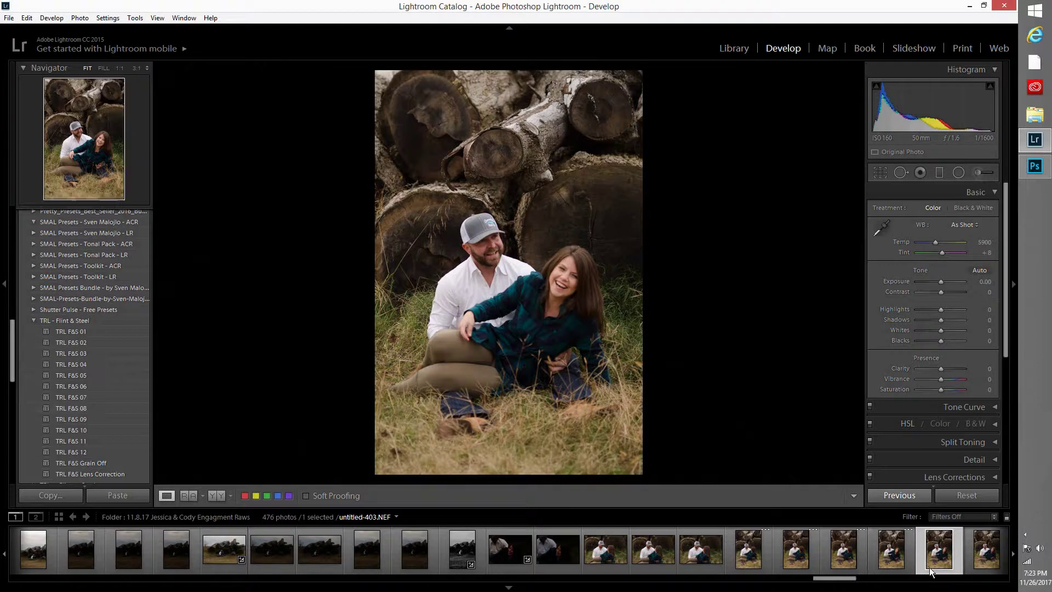
{"action": "left_click", "coordinate": [245, 496]}
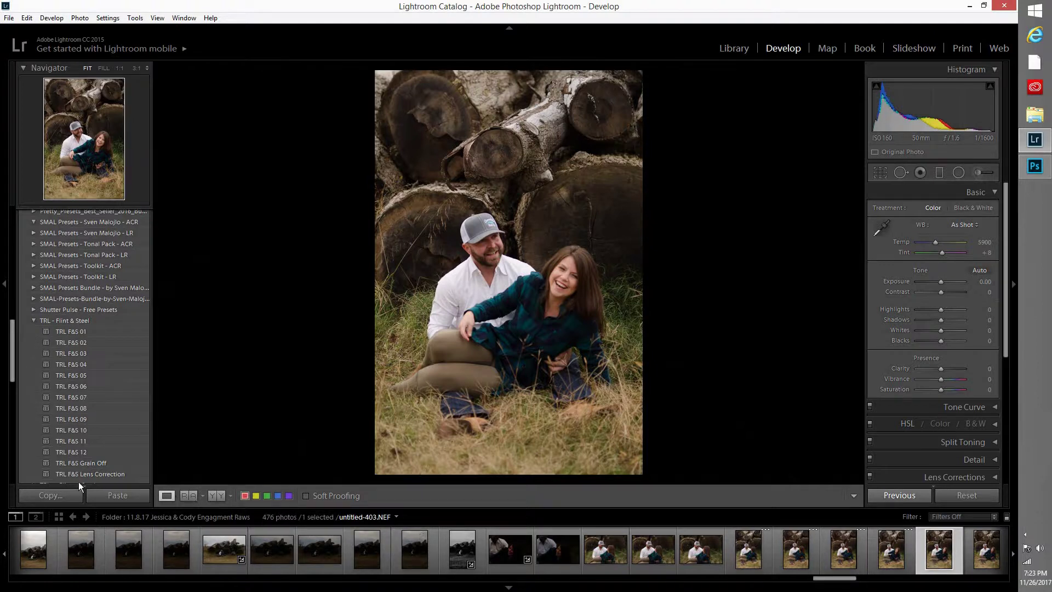
Try the TRL Flint & Steel presets 01 to 04, 06, 08 to 10 and 12 on untitled-403.NEF
{"action": "left_click", "coordinate": [60, 366]}
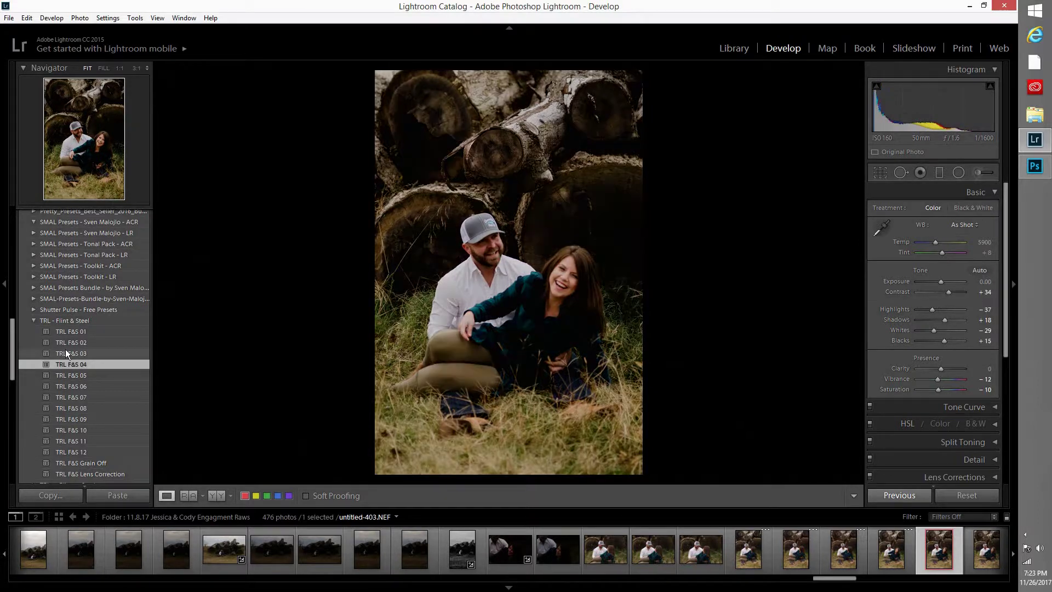
{"action": "left_click", "coordinate": [67, 353]}
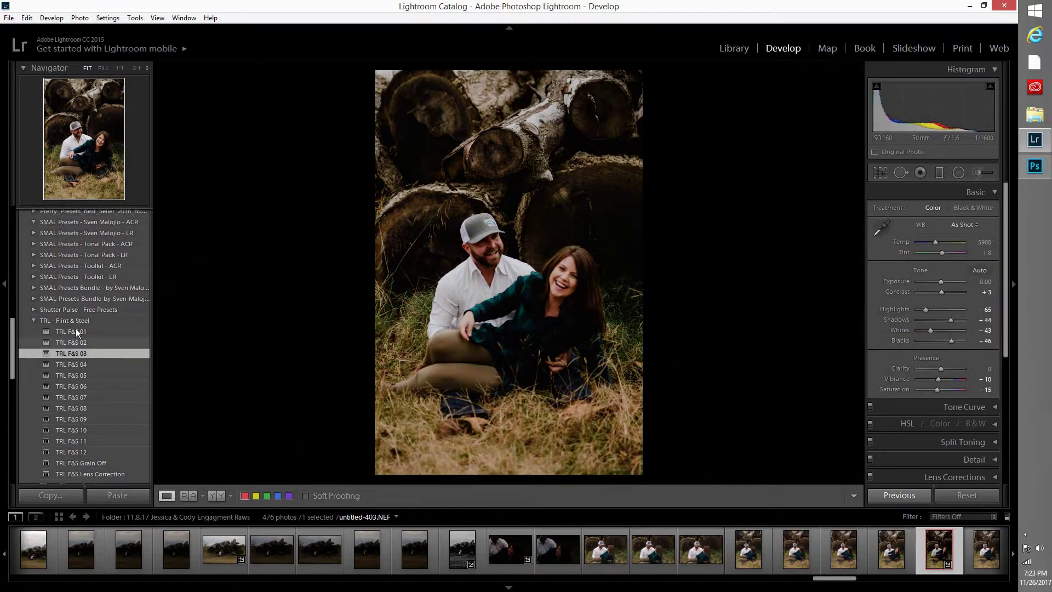
{"action": "left_click", "coordinate": [74, 343]}
{"action": "left_click", "coordinate": [78, 332]}
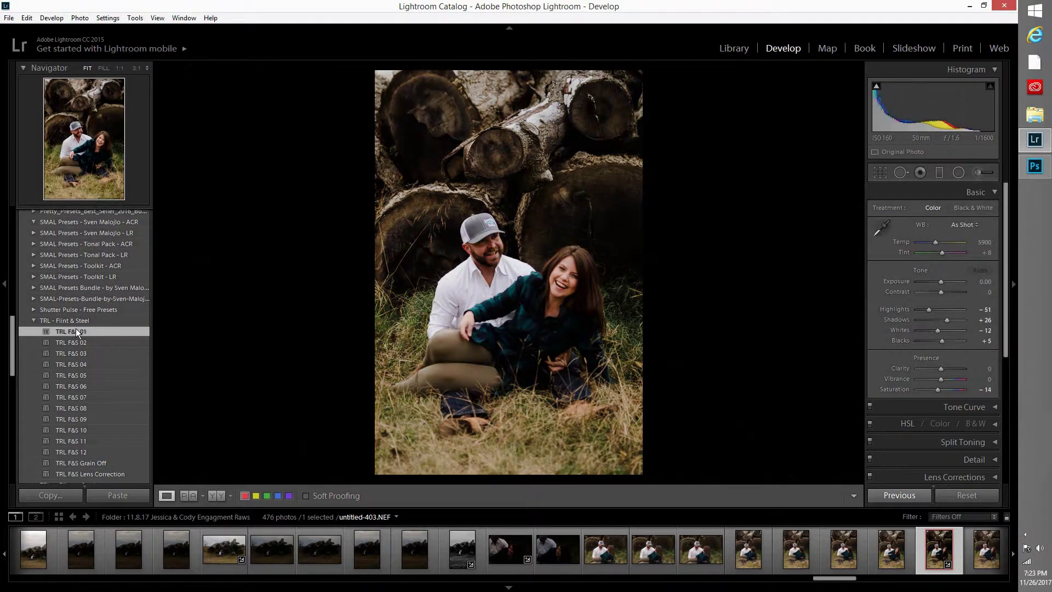
{"action": "left_click", "coordinate": [82, 410]}
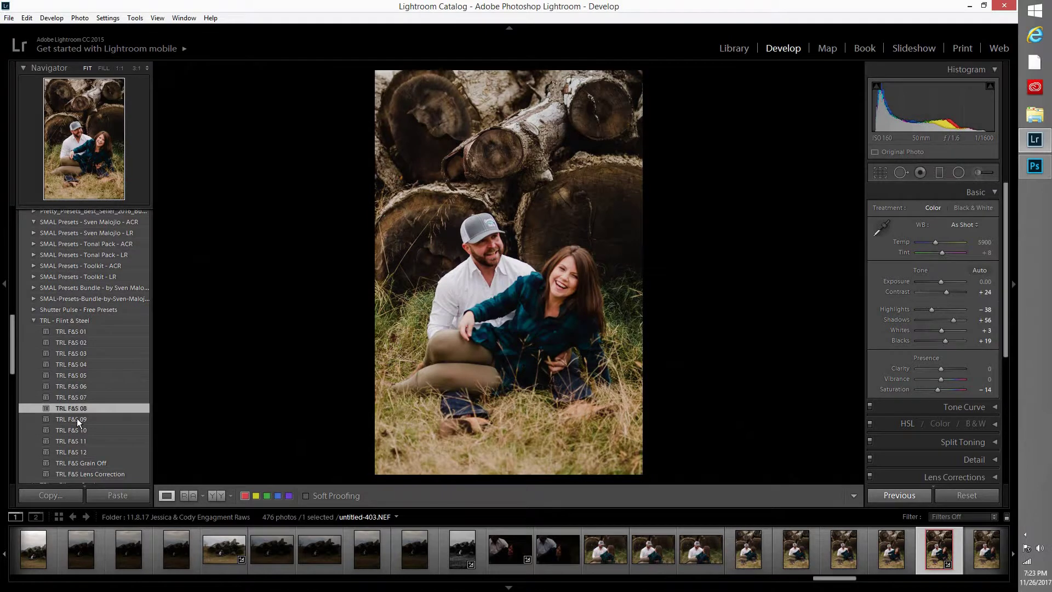
{"action": "left_click", "coordinate": [79, 420]}
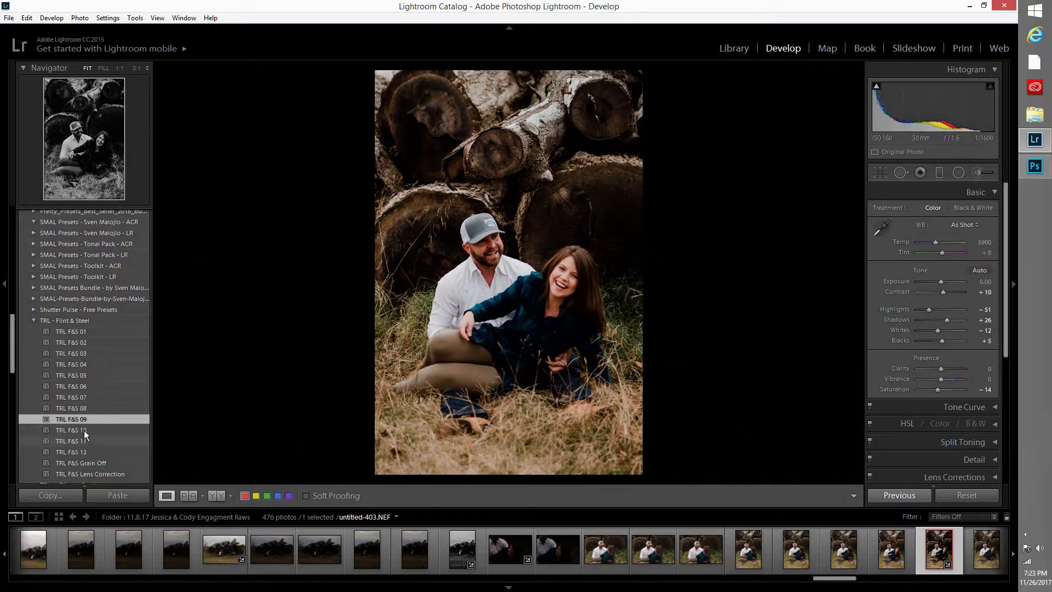
{"action": "left_click", "coordinate": [85, 433]}
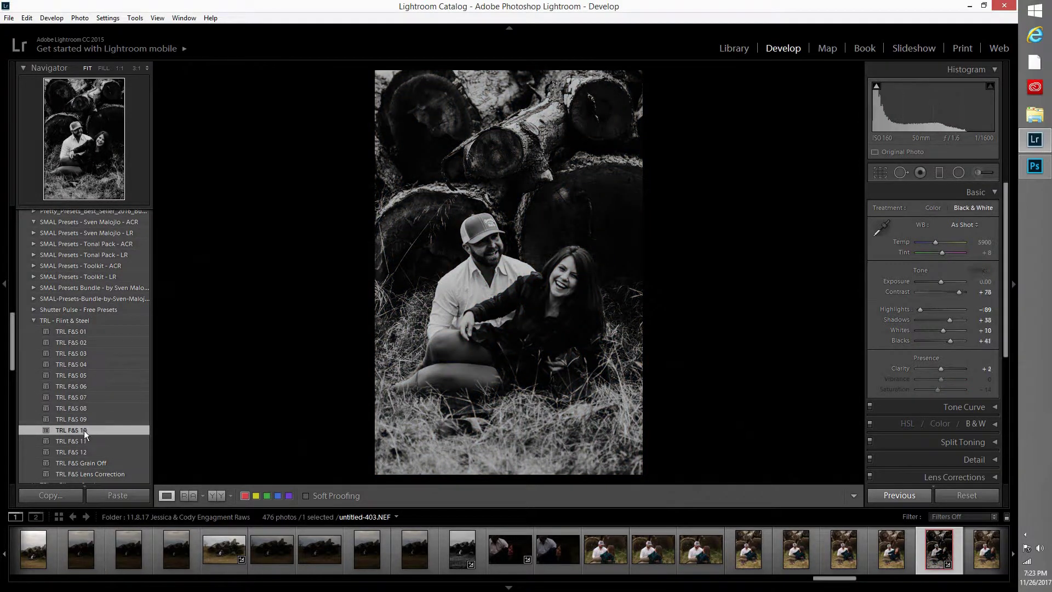
{"action": "left_click", "coordinate": [77, 455]}
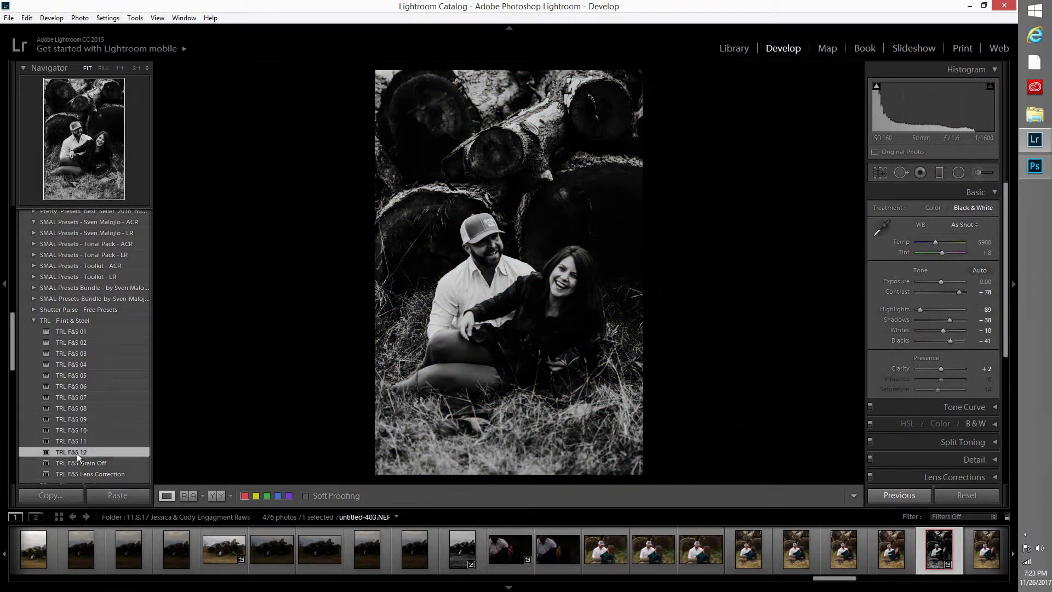
{"action": "left_click", "coordinate": [73, 386]}
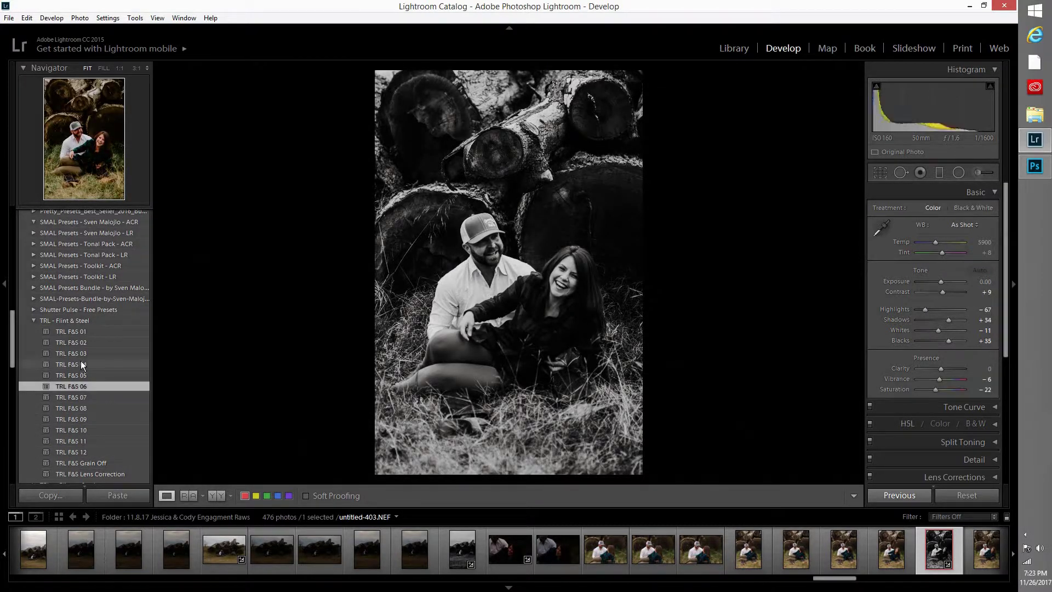
{"action": "left_click", "coordinate": [81, 365]}
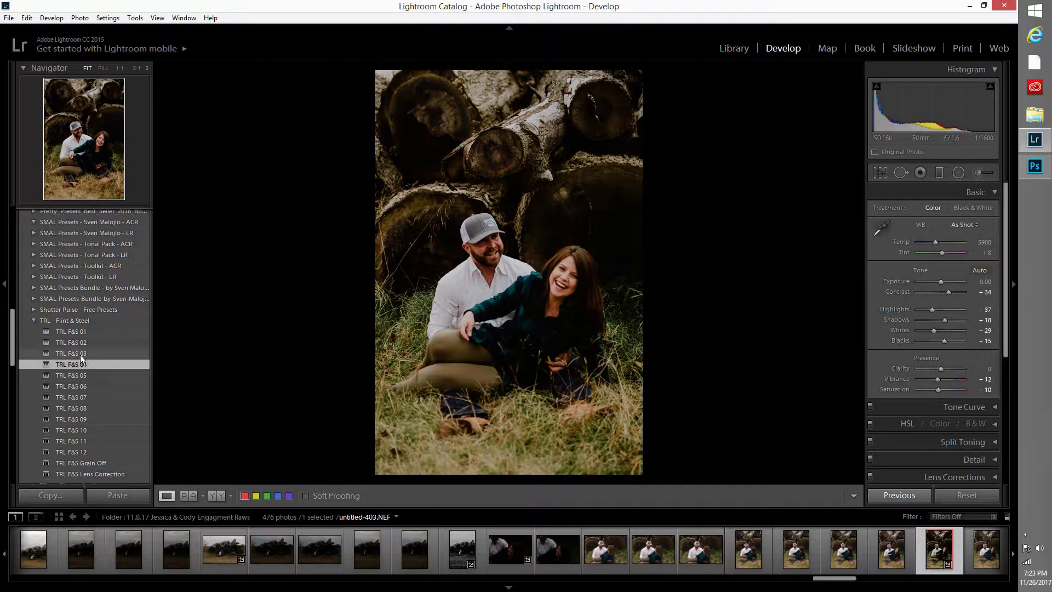
Apply the preset TRL F&S 03 to untitled-403.NEF, set Exposure to +0.10 and check the couple up close
{"action": "left_click", "coordinate": [81, 355]}
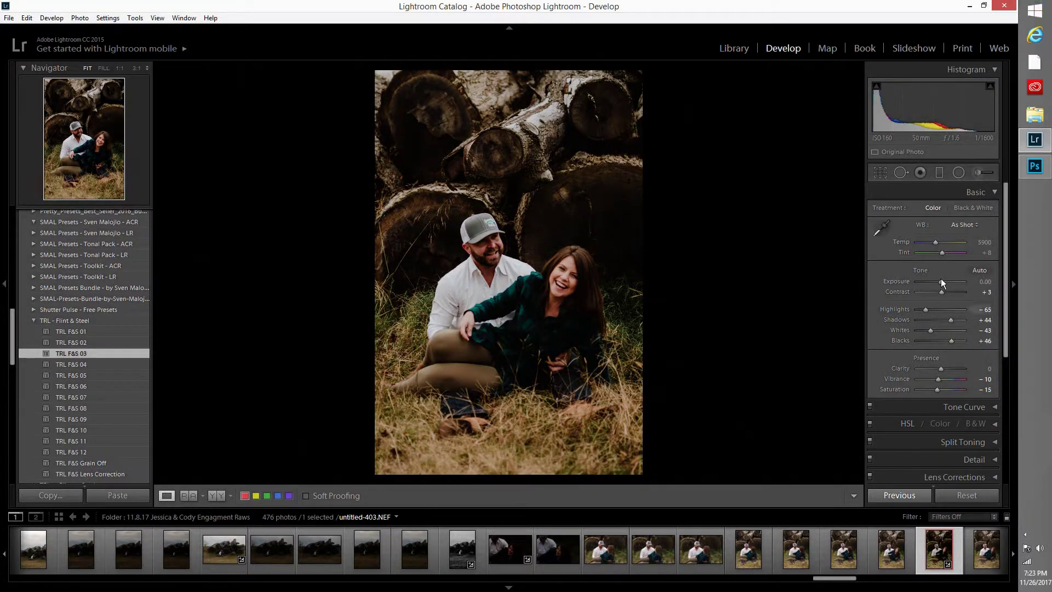
{"action": "left_click_drag", "start_coordinate": [941, 282], "coordinate": [942, 282]}
{"action": "left_click", "coordinate": [465, 274]}
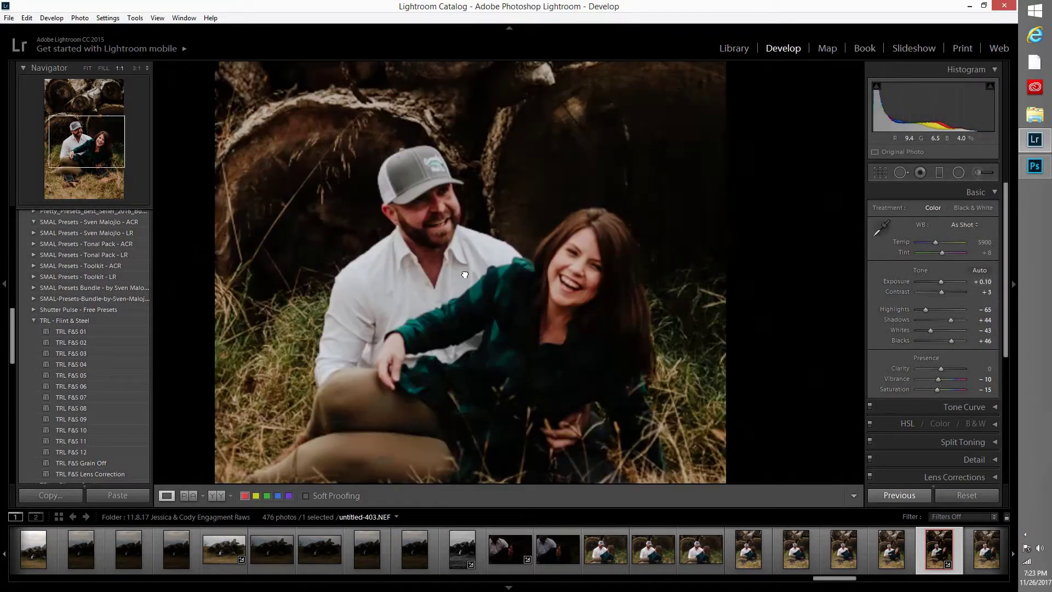
{"action": "key", "text": "z"}
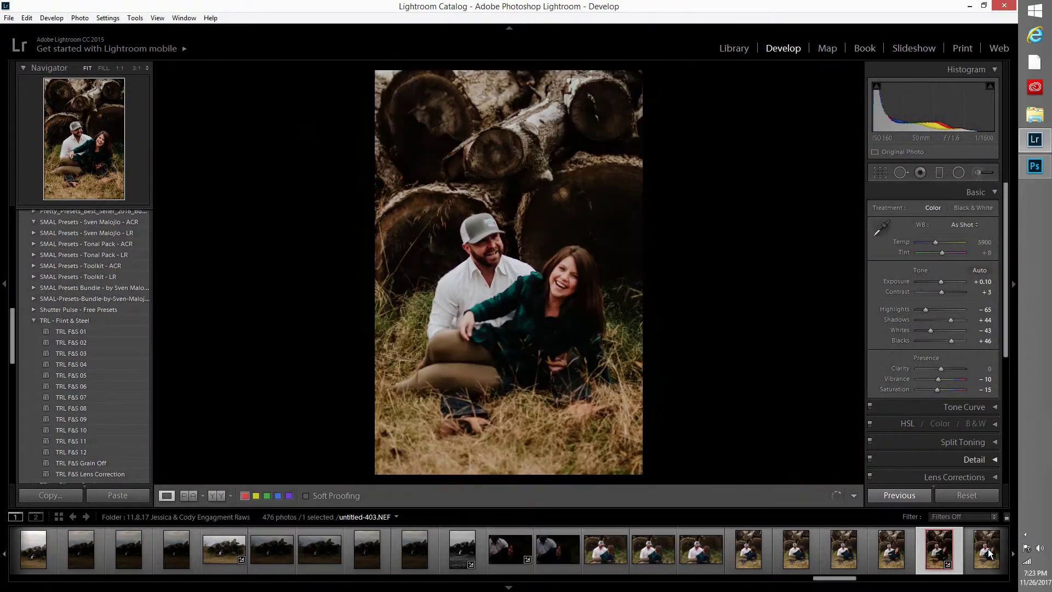
Check the couple in untitled-404.NEF at 1:1, then open untitled-406.NEF for review
{"action": "left_click", "coordinate": [987, 551]}
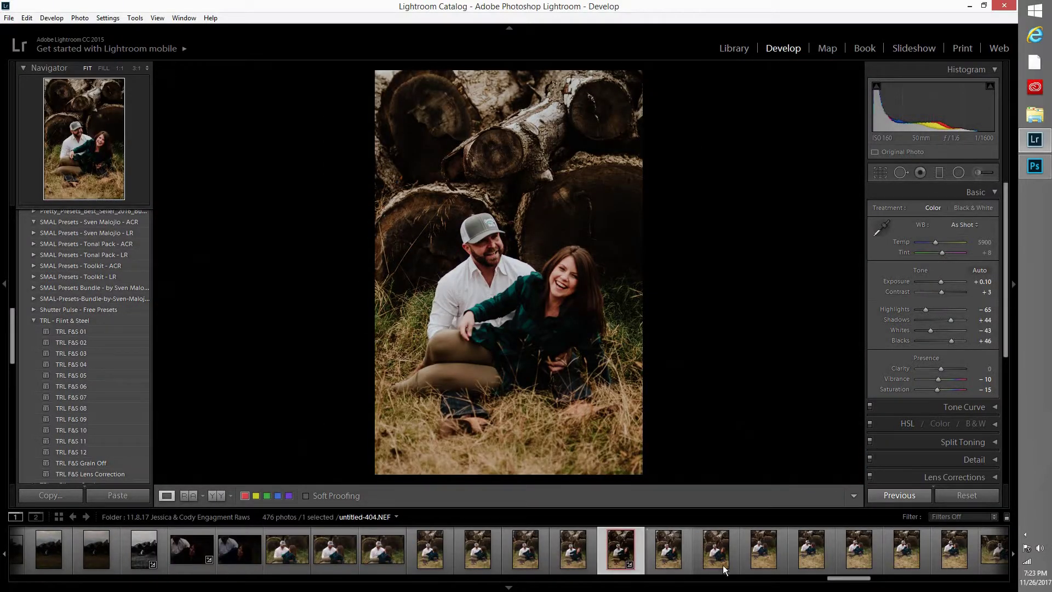
{"action": "key", "text": "Right"}
{"action": "left_click", "coordinate": [505, 344]}
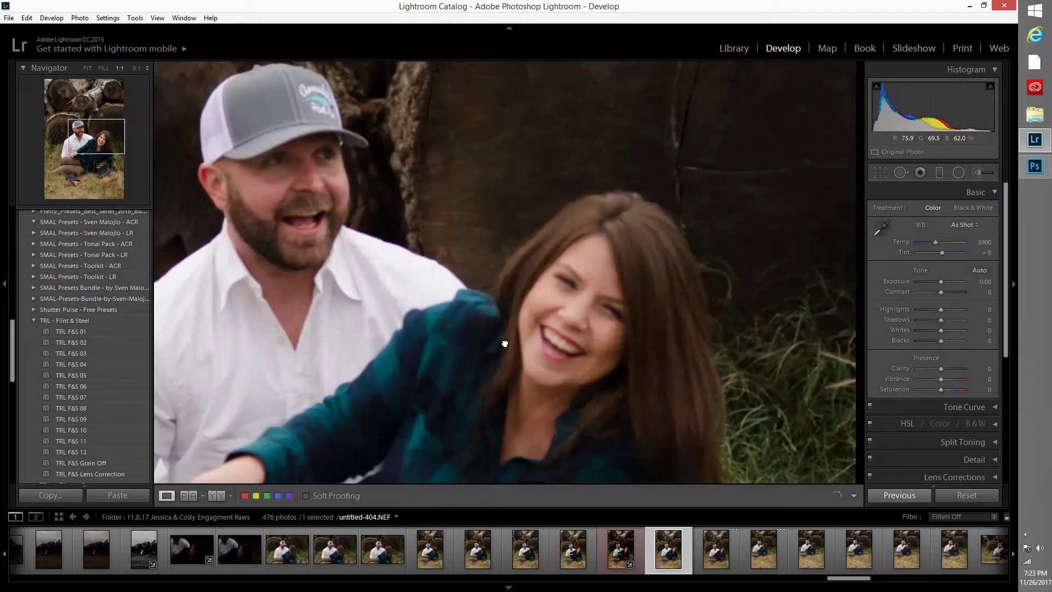
{"action": "key", "text": "z"}
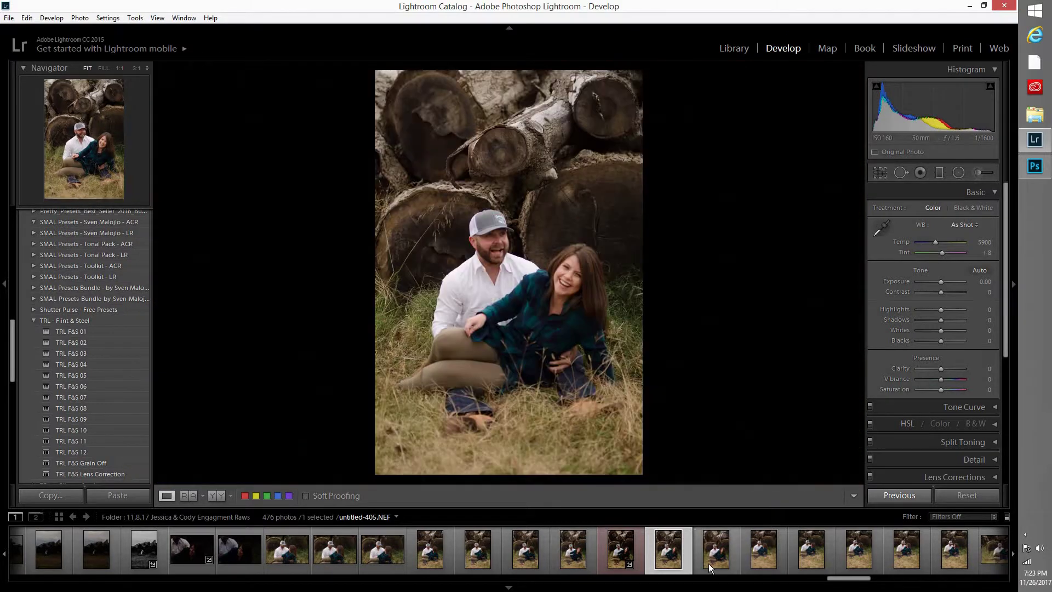
{"action": "left_click", "coordinate": [749, 559]}
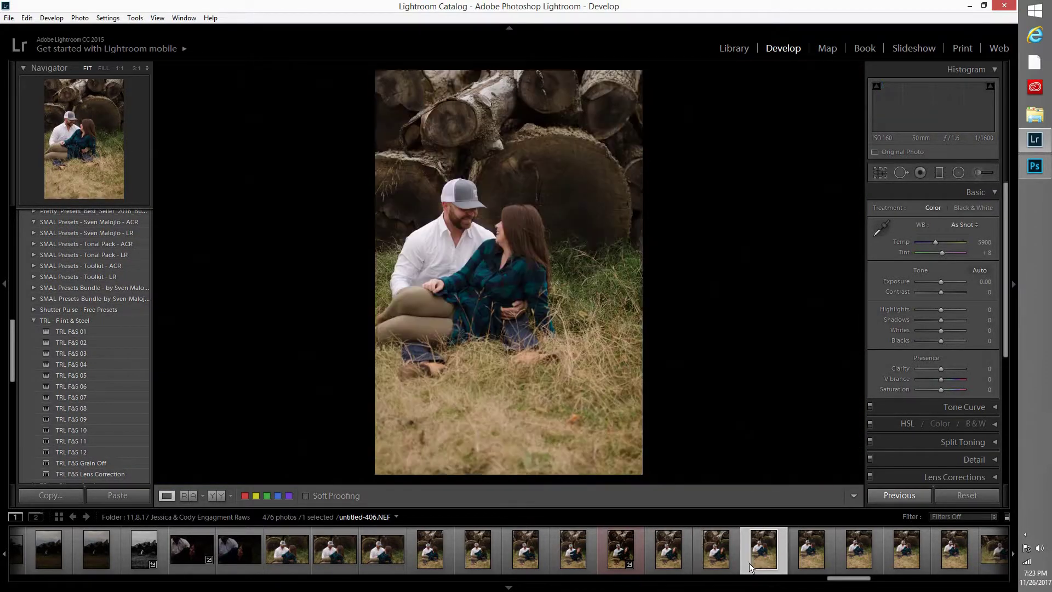
Review the log-pile shots of the couple from untitled-407.NEF onward, through to the close-up untitled-416.NEF
{"action": "key", "text": "Right"}
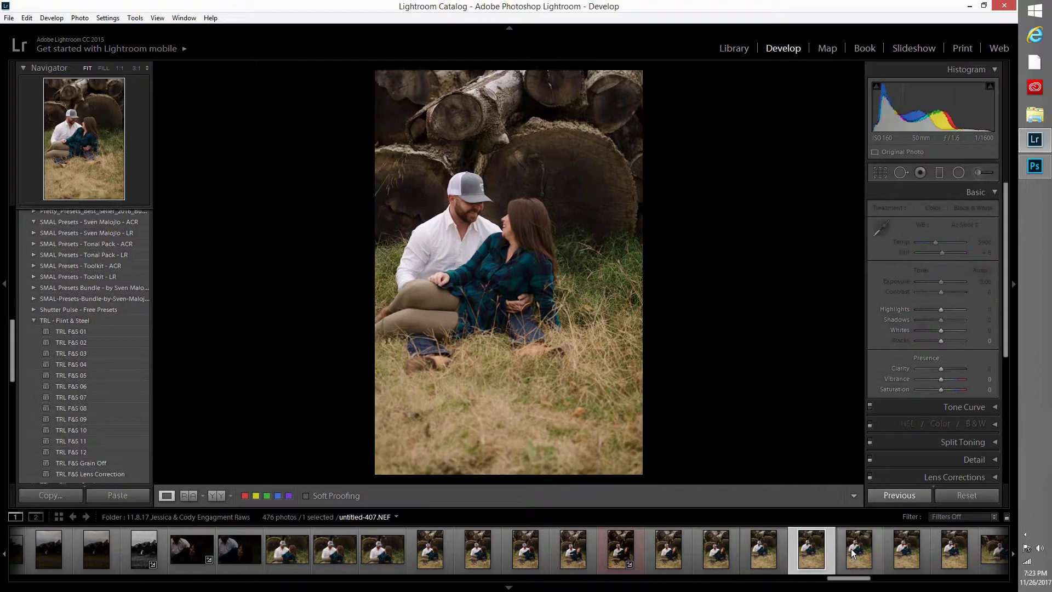
{"action": "left_click", "coordinate": [850, 548]}
{"action": "key", "text": "Right"}
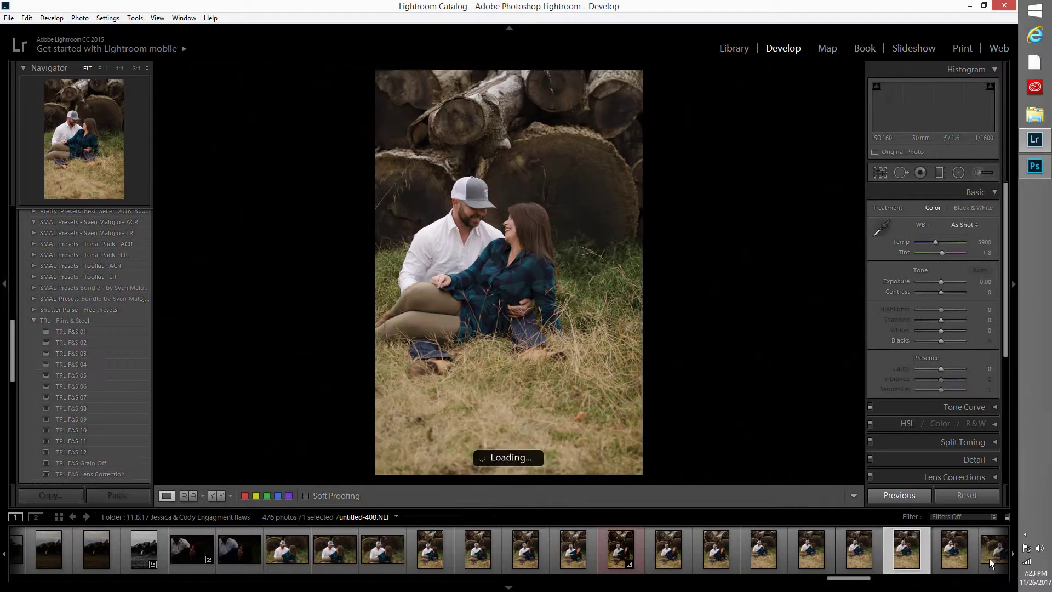
{"action": "left_click", "coordinate": [988, 557]}
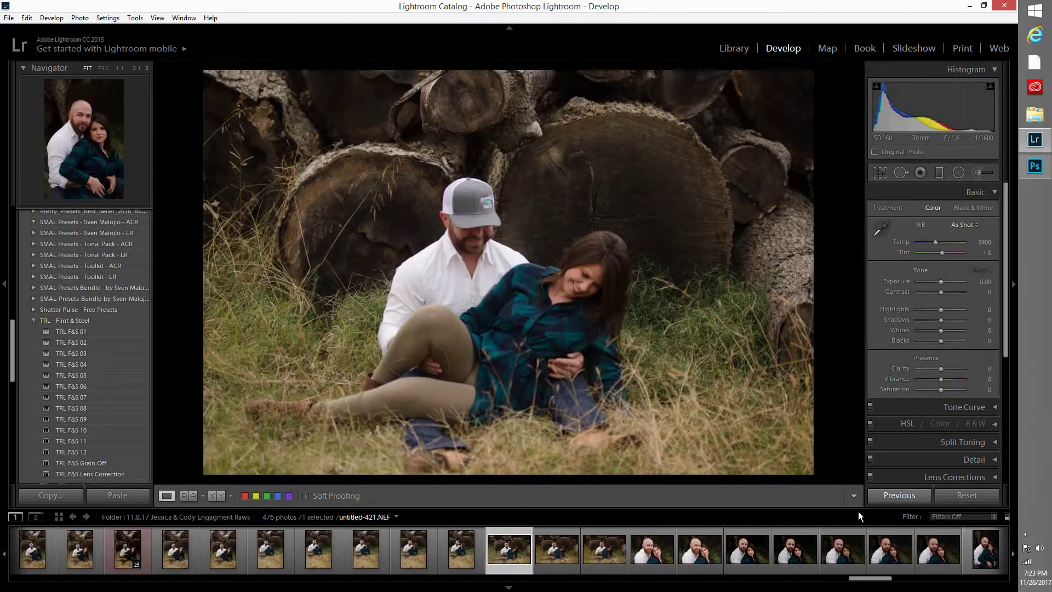
{"action": "left_click", "coordinate": [551, 555]}
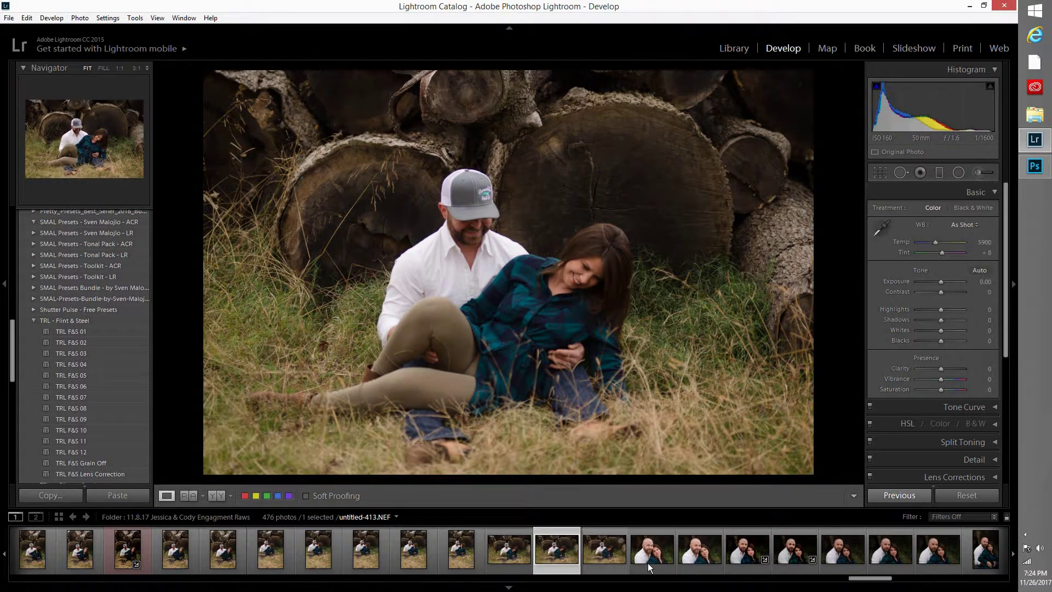
{"action": "left_click", "coordinate": [651, 555]}
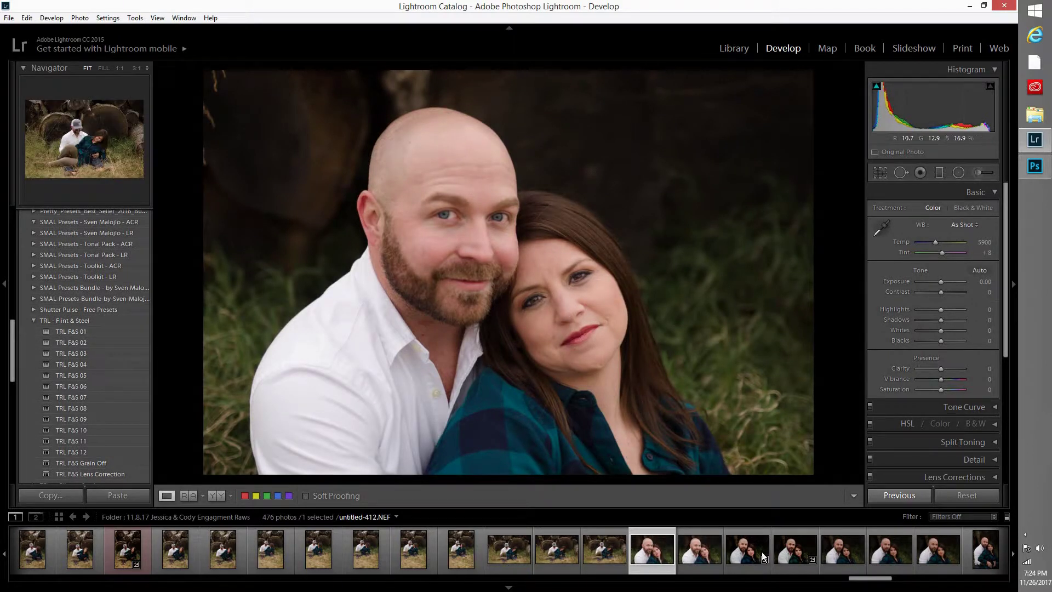
{"action": "left_click", "coordinate": [745, 560]}
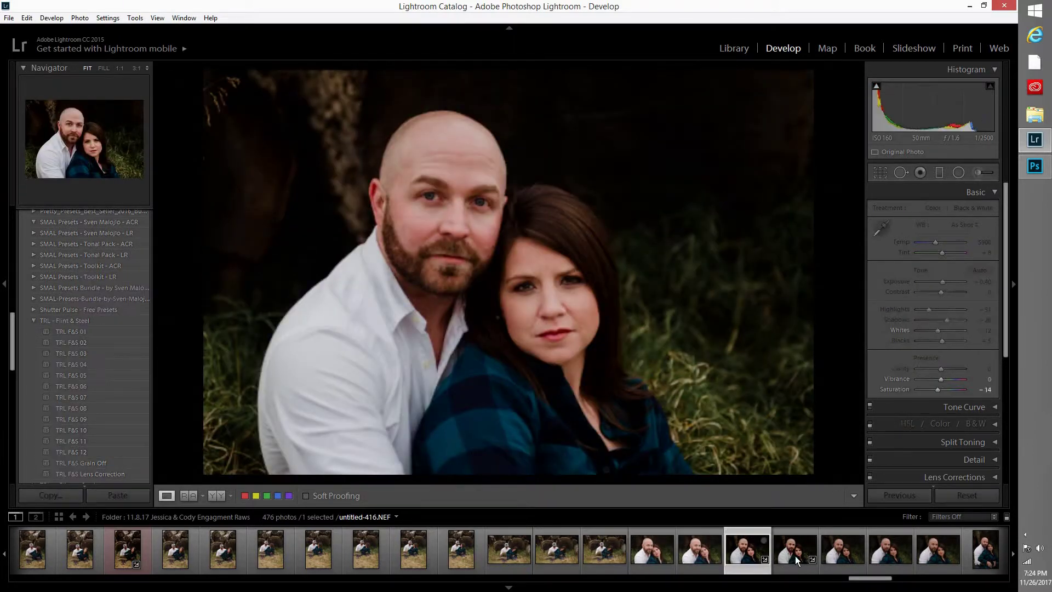
Reset the close-up untitled-417.NEF to its original settings with Exposure at +0.36, and give it a red color label
{"action": "left_click", "coordinate": [794, 559]}
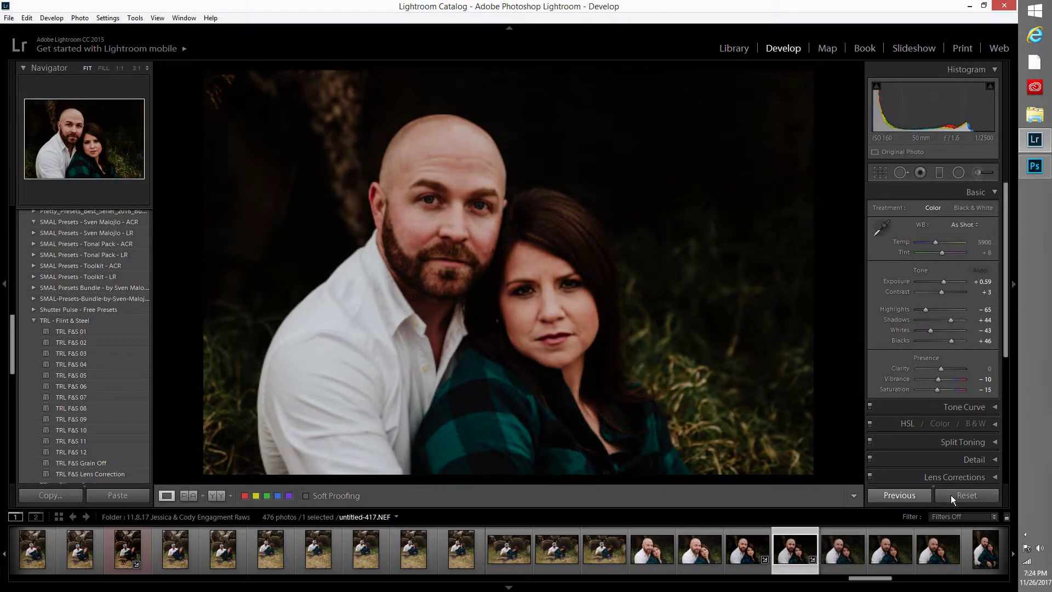
{"action": "left_click", "coordinate": [951, 495]}
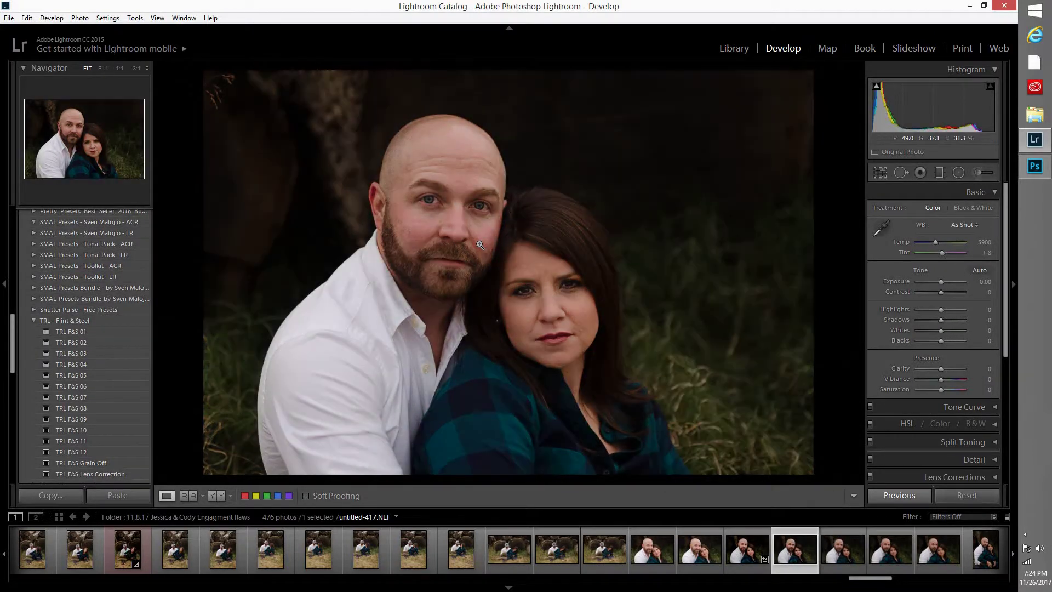
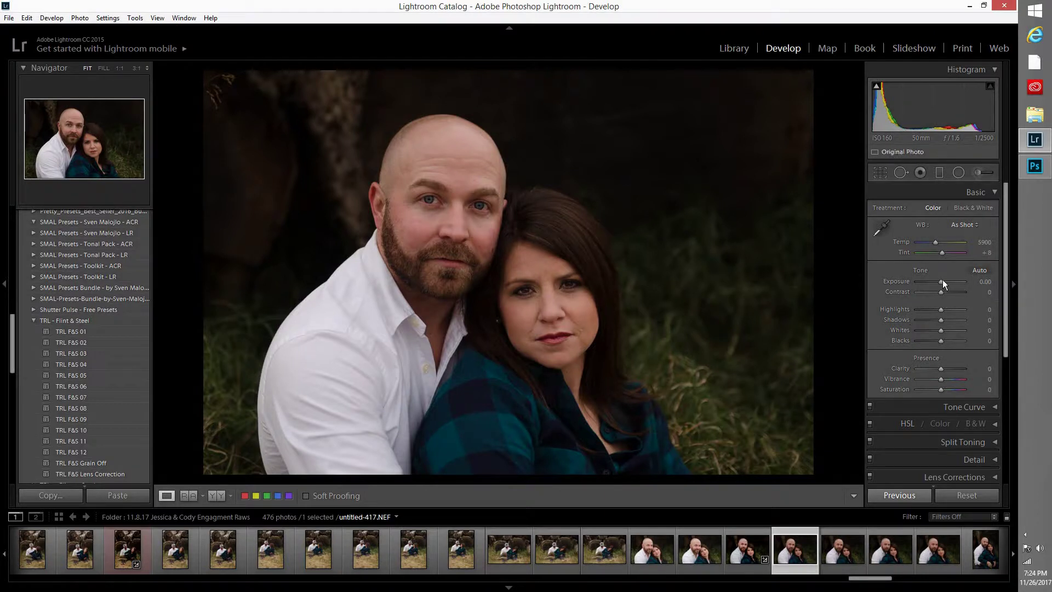
{"action": "left_click_drag", "start_coordinate": [942, 281], "coordinate": [945, 278]}
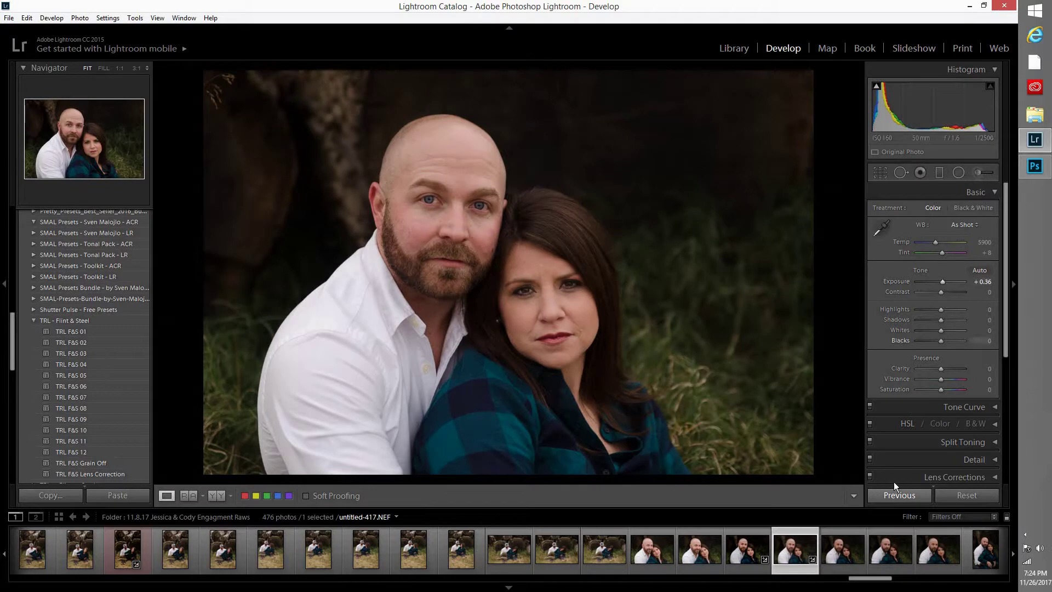
{"action": "left_click", "coordinate": [245, 495]}
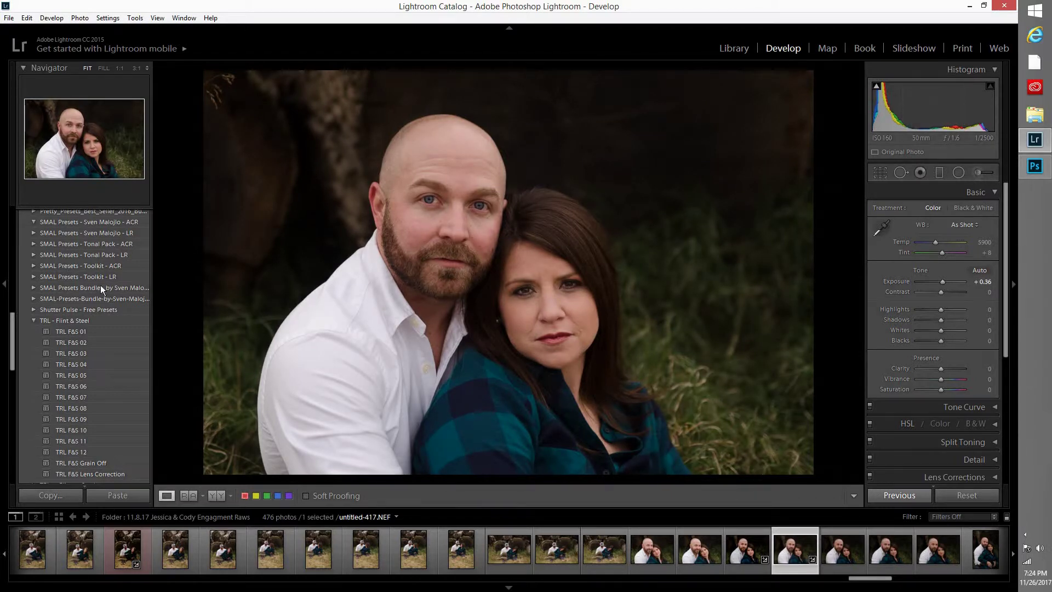
Apply the preset TRL F&S 03 to untitled-417.NEF and set Exposure to +0.93
{"action": "left_click", "coordinate": [83, 351]}
{"action": "left_click", "coordinate": [83, 347]}
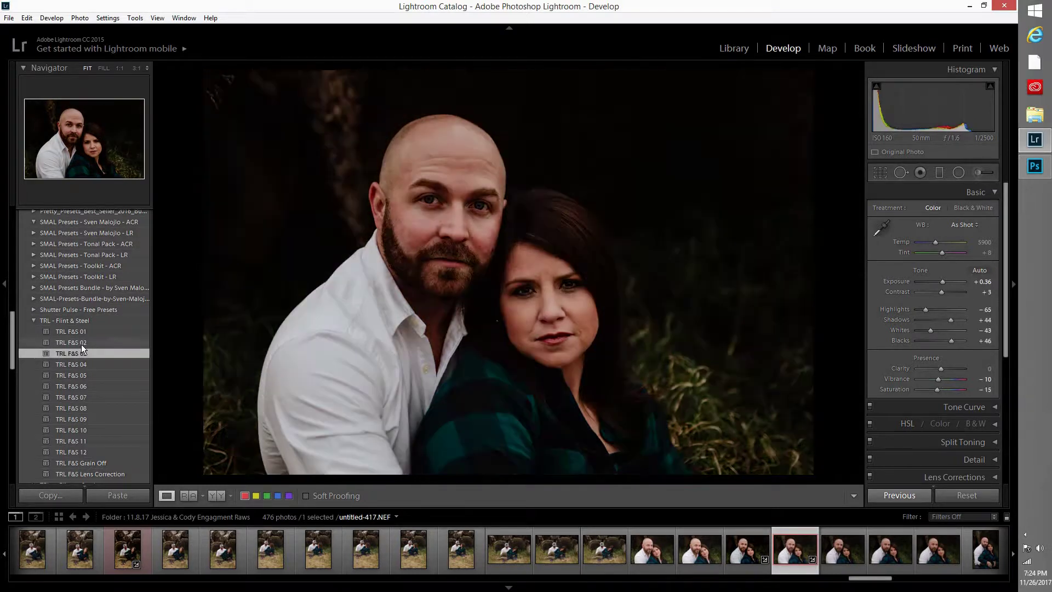
{"action": "scroll", "coordinate": [942, 281], "scroll_direction": "up", "scroll_amount": 5}
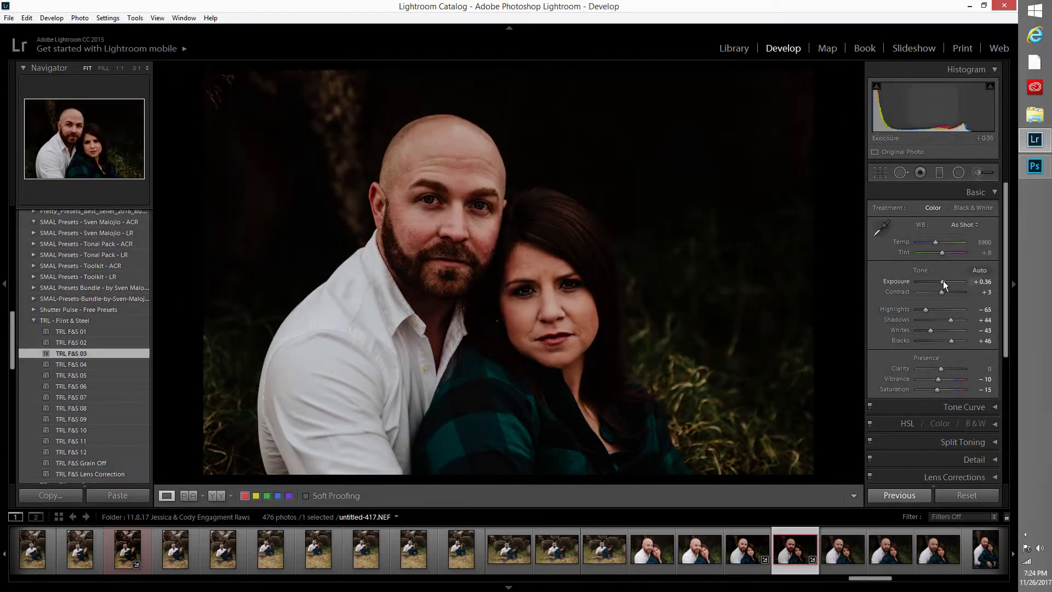
{"action": "scroll", "coordinate": [943, 282], "scroll_direction": "up", "scroll_amount": 1}
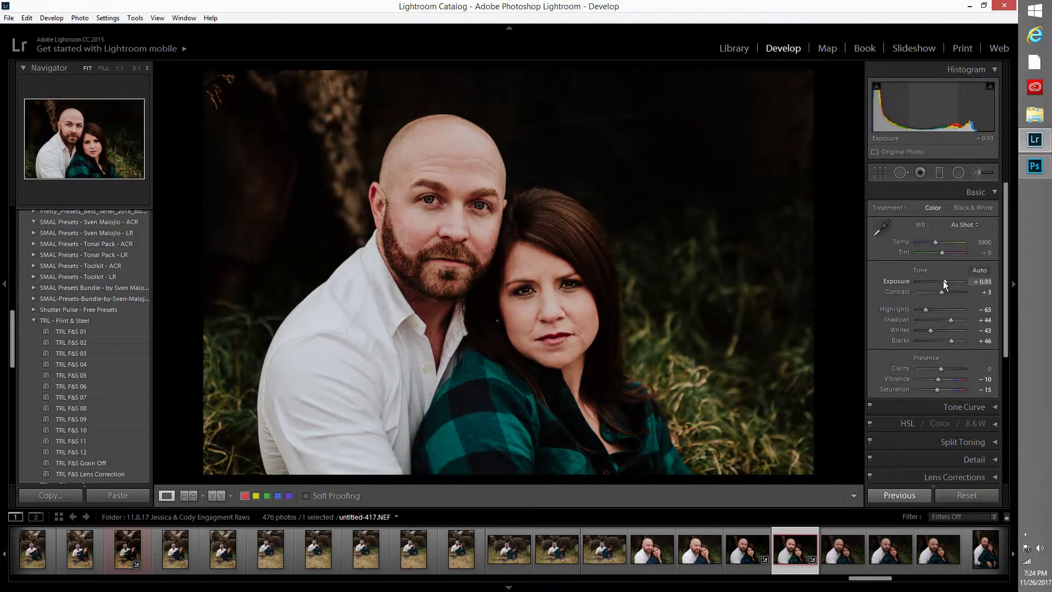
Compare the TRL Flint & Steel presets 01 to 09 on untitled-417.NEF
{"action": "left_click", "coordinate": [68, 336]}
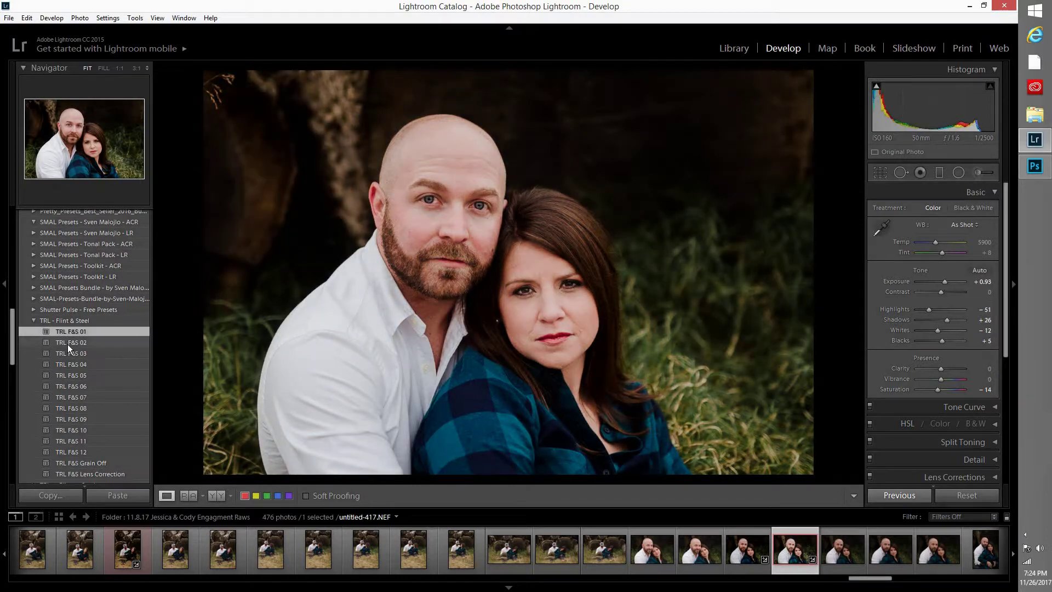
{"action": "left_click", "coordinate": [69, 345]}
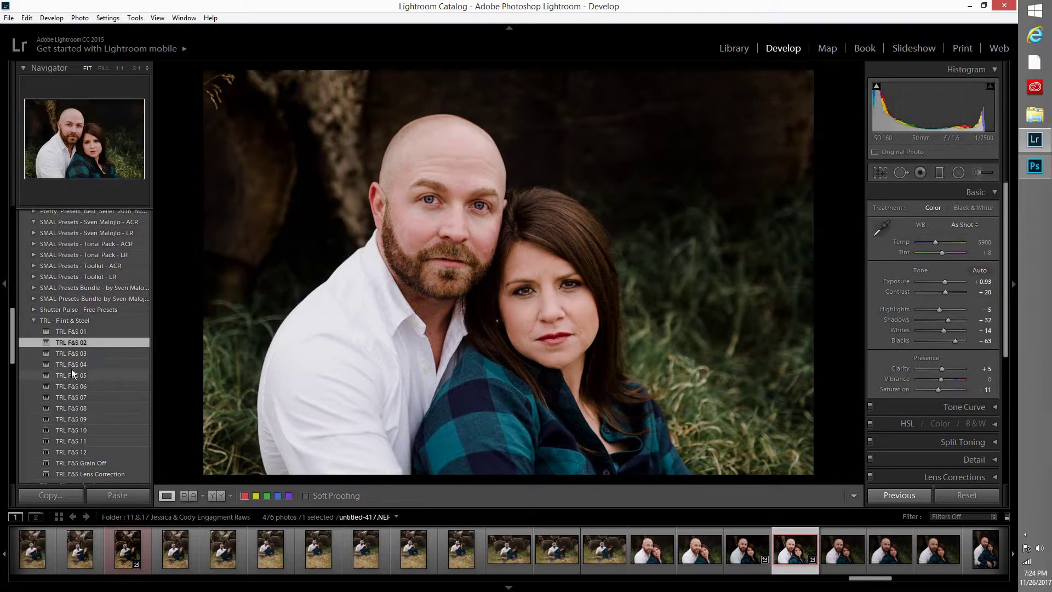
{"action": "left_click", "coordinate": [74, 366]}
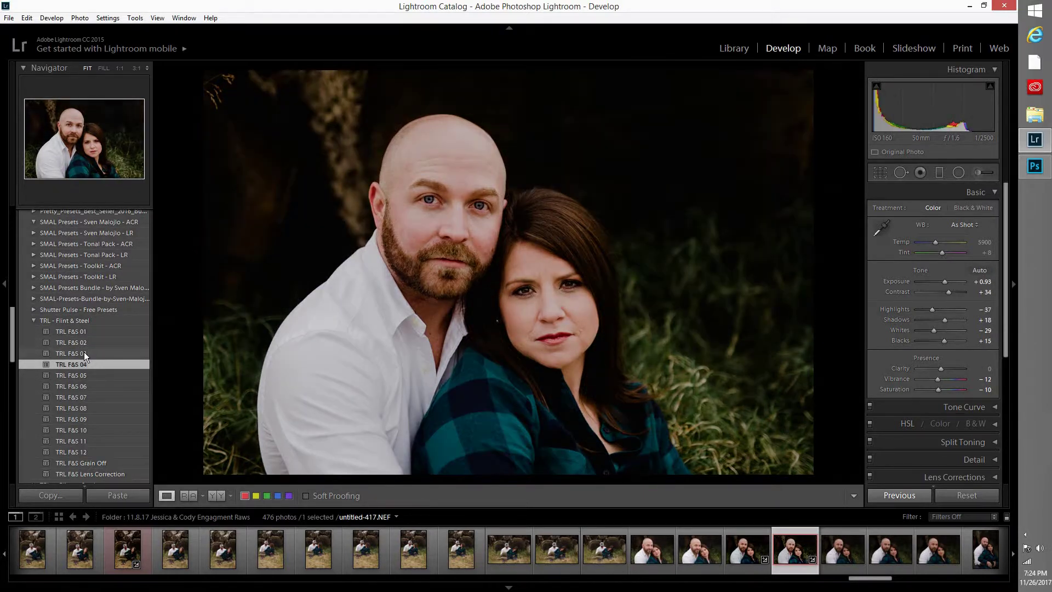
{"action": "left_click", "coordinate": [85, 353]}
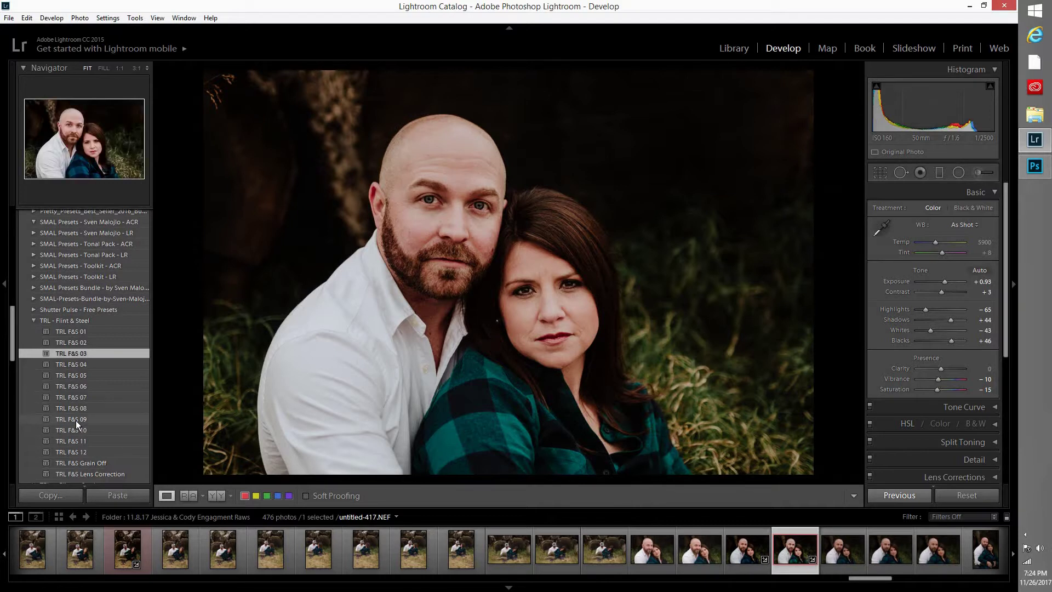
{"action": "left_click", "coordinate": [78, 424]}
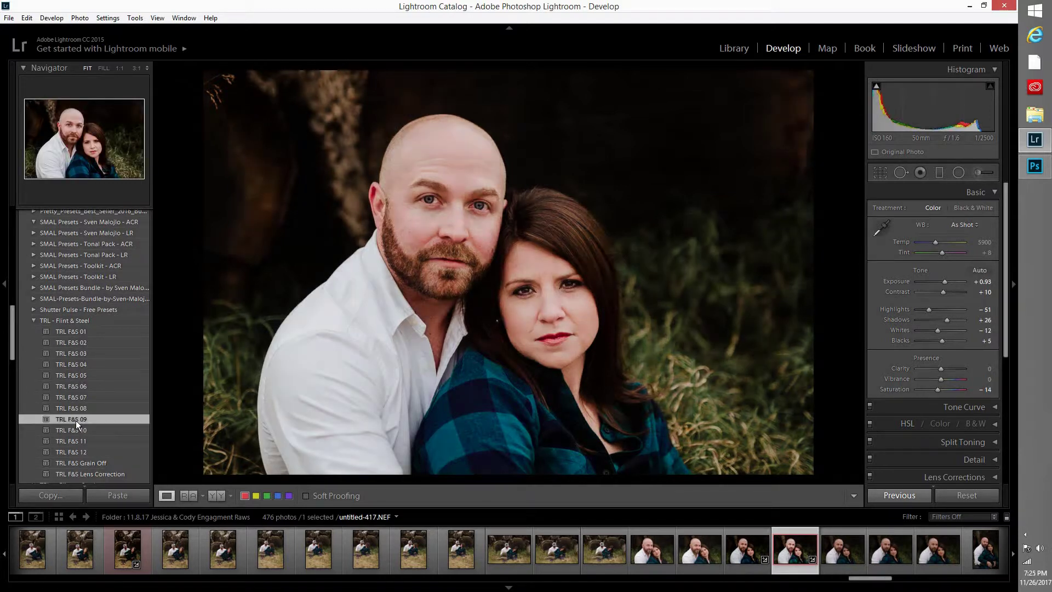
{"action": "left_click", "coordinate": [81, 408]}
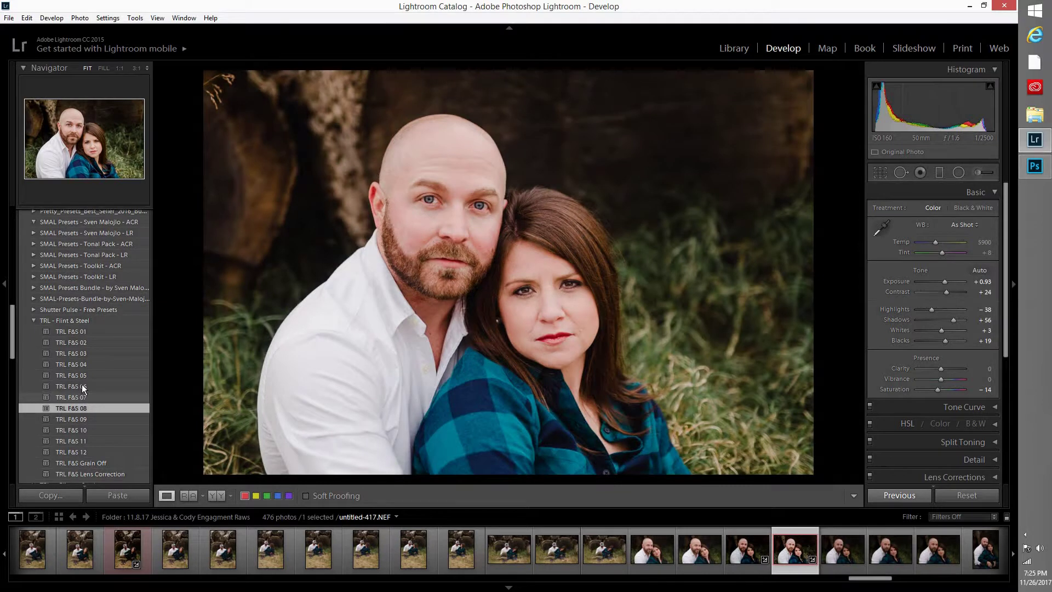
{"action": "left_click", "coordinate": [82, 397]}
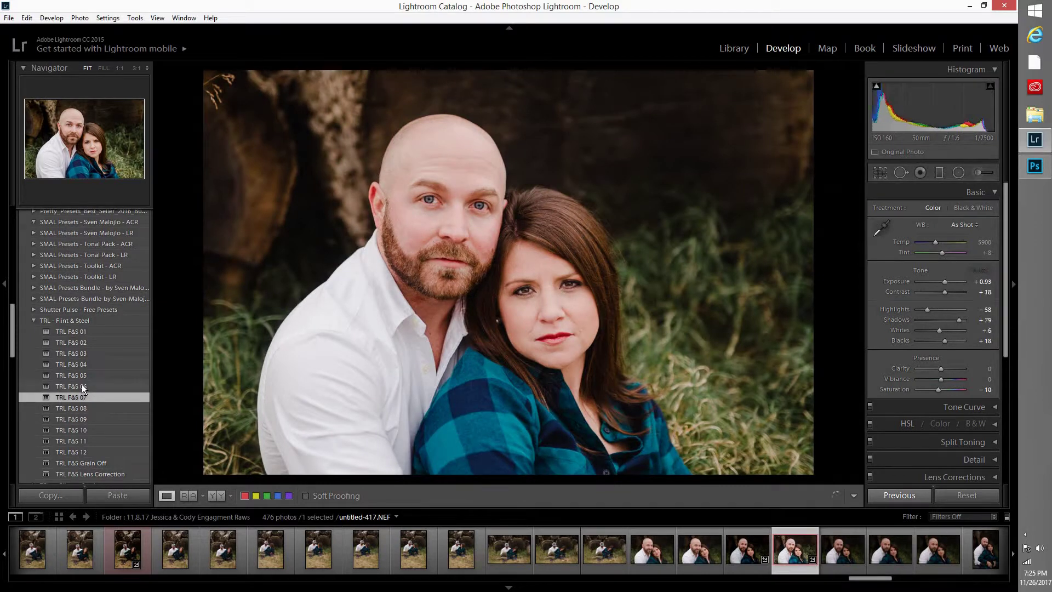
{"action": "left_click", "coordinate": [83, 386]}
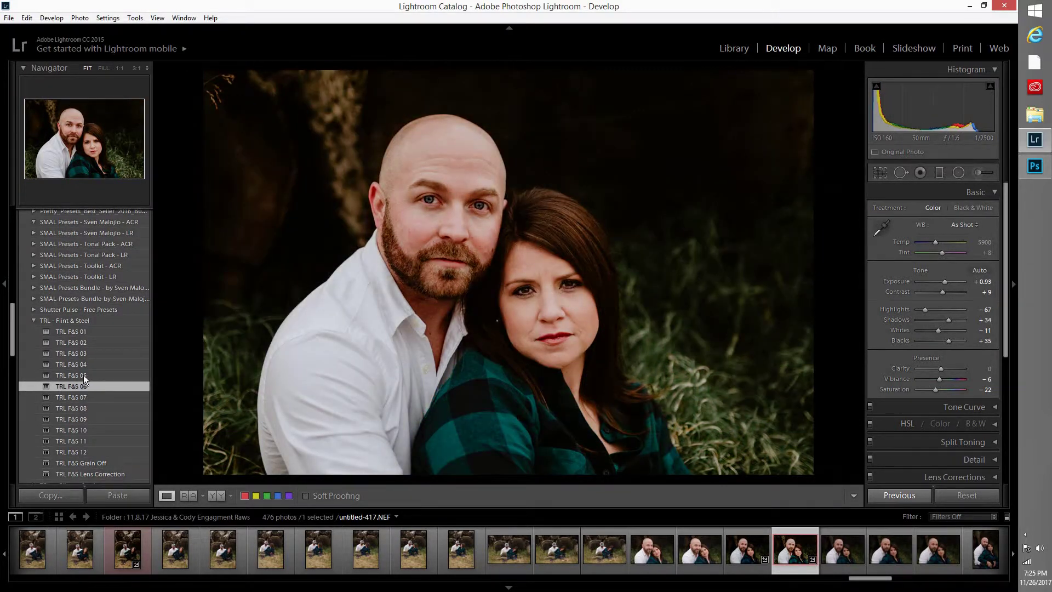
{"action": "left_click", "coordinate": [81, 375]}
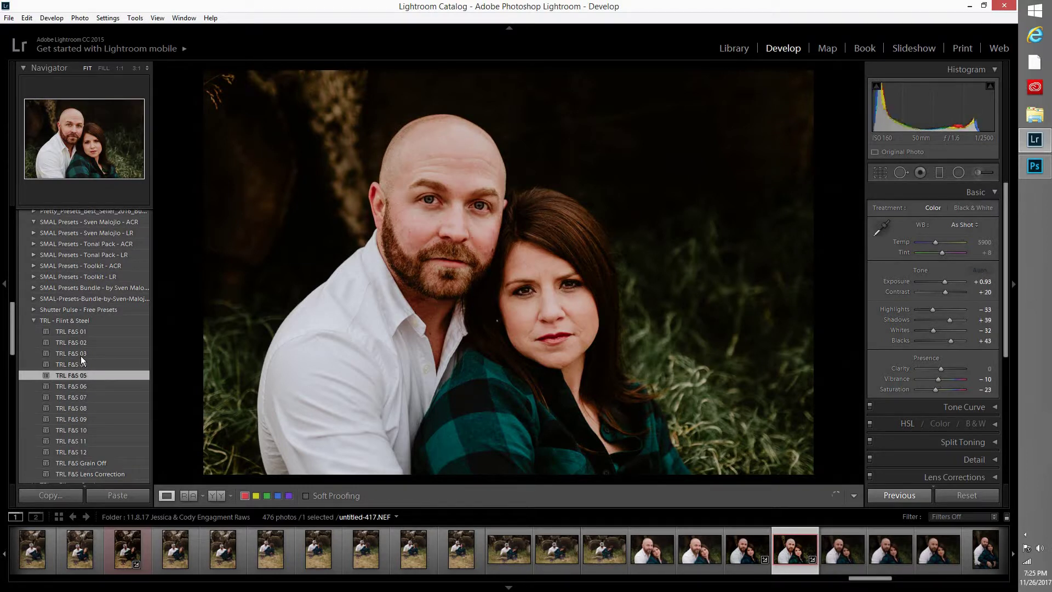
{"action": "left_click", "coordinate": [81, 362]}
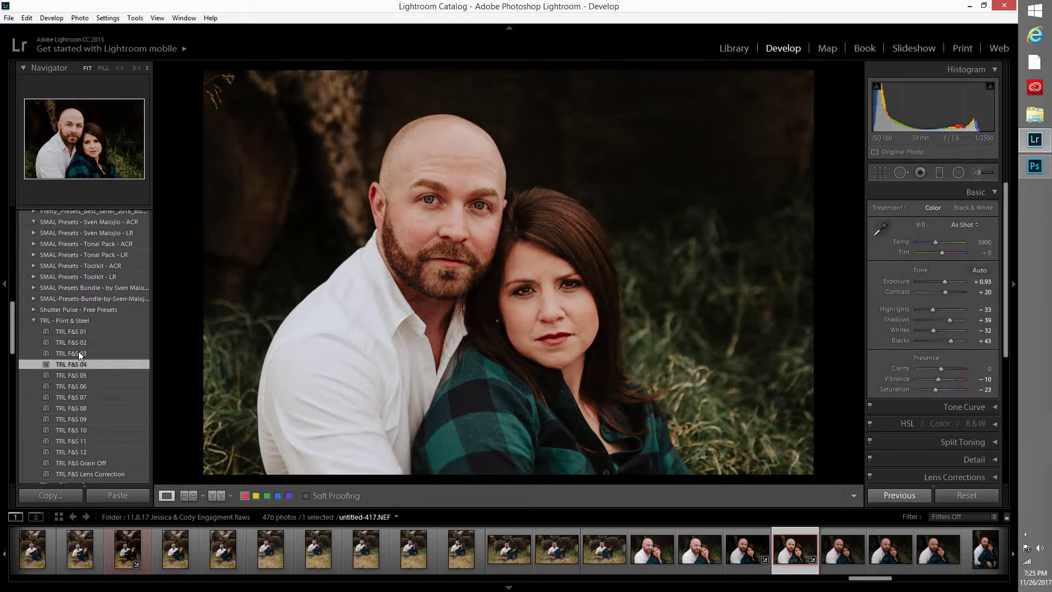
{"action": "left_click", "coordinate": [81, 351]}
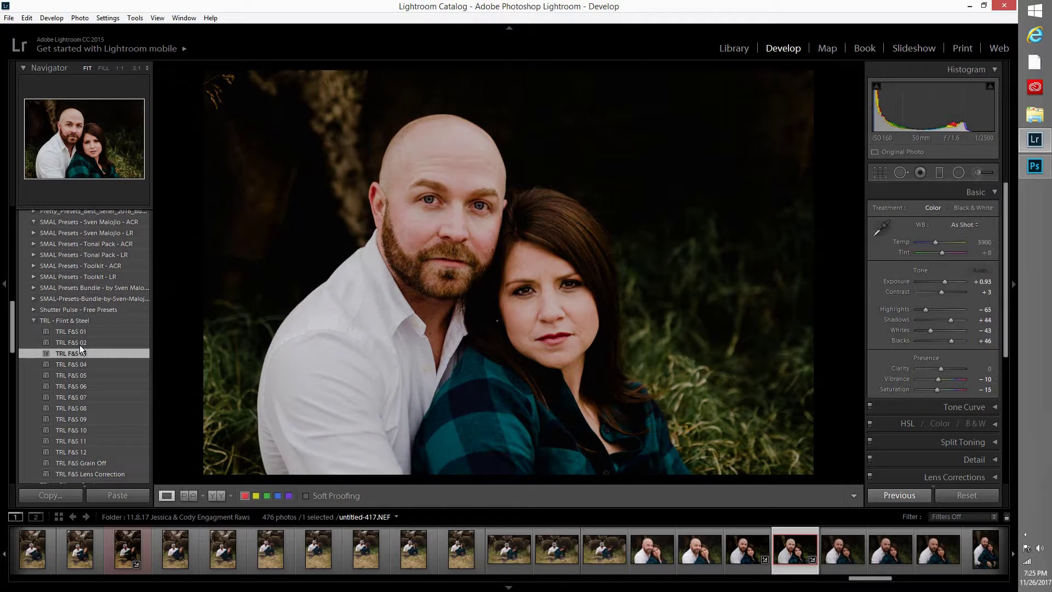
{"action": "left_click", "coordinate": [80, 341]}
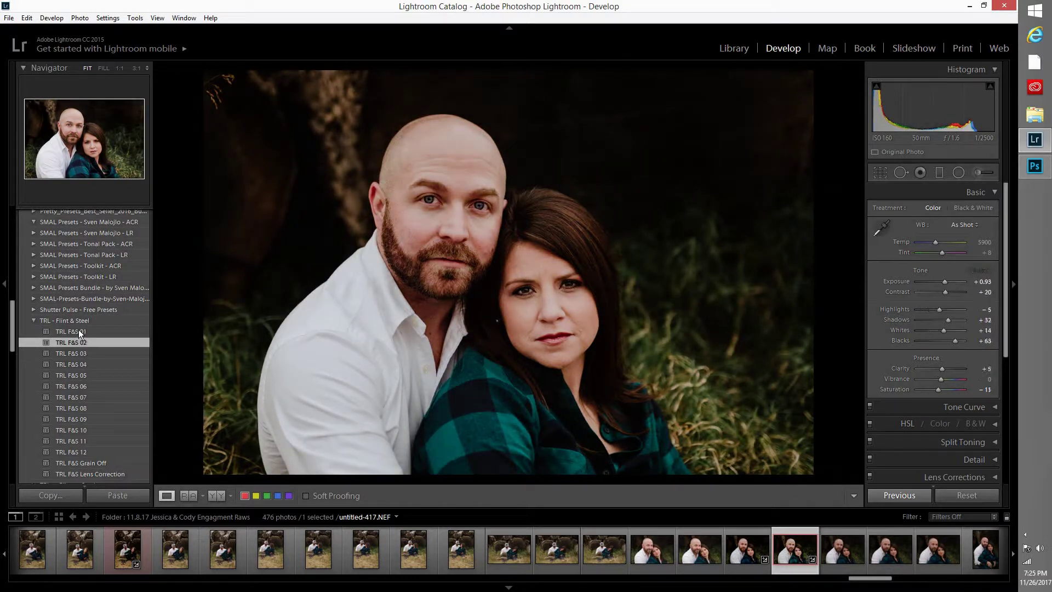
Apply TRL F&S 03 to untitled-417.NEF again and set Exposure +1.03, Highlights -79, Shadows +76, Whites -93 and Blacks +20
{"action": "left_click", "coordinate": [71, 356]}
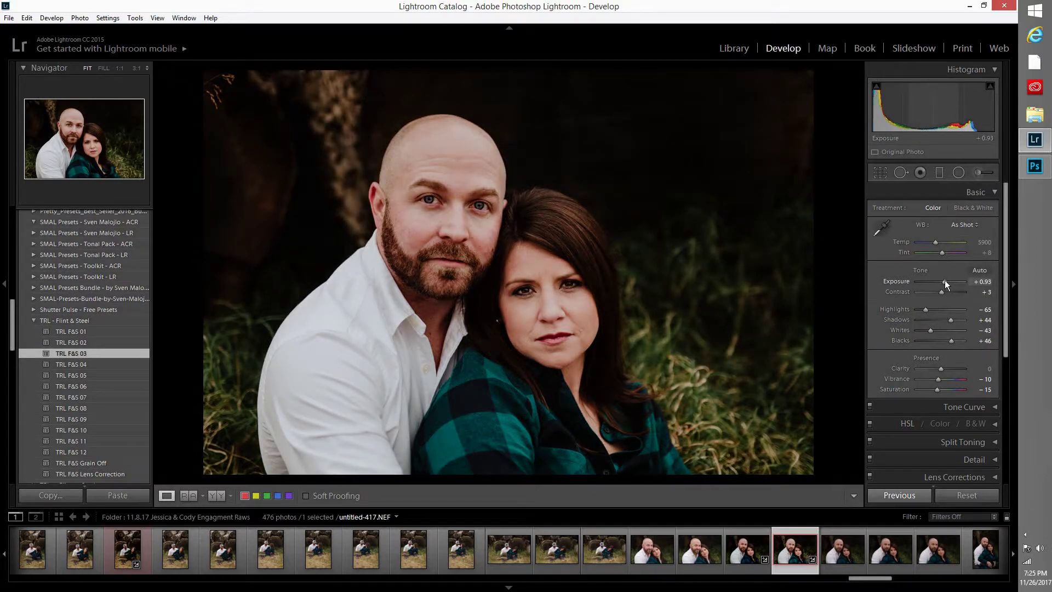
{"action": "left_click_drag", "start_coordinate": [945, 280], "coordinate": [945, 281]}
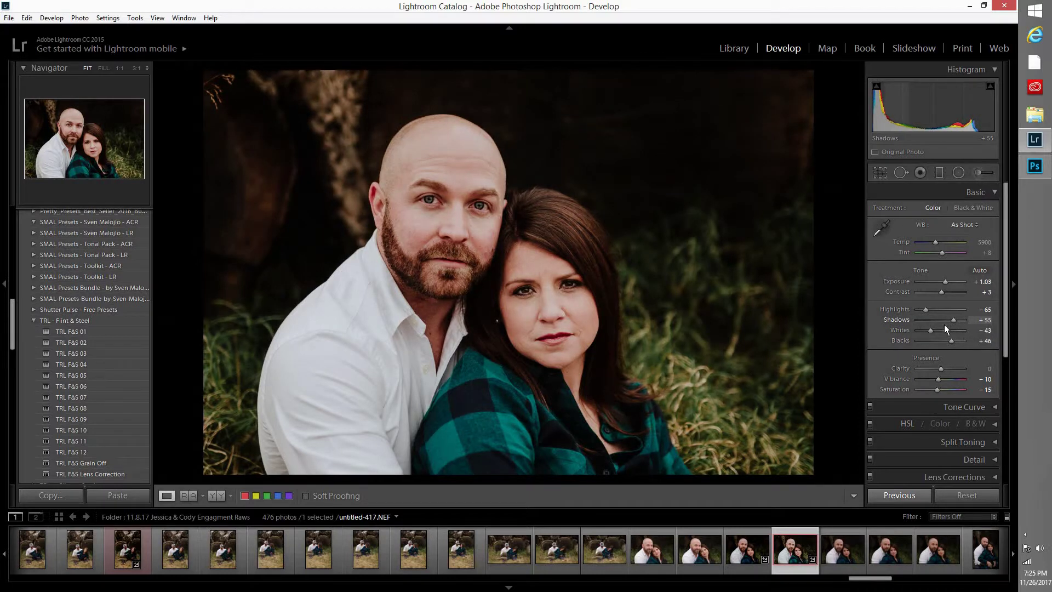
{"action": "mouse_move", "coordinate": [946, 328]}
{"action": "left_mouse_down"}
{"action": "mouse_move", "coordinate": [916, 331]}
{"action": "mouse_move", "coordinate": [920, 316]}
{"action": "mouse_move", "coordinate": [936, 344]}
{"action": "mouse_move", "coordinate": [960, 323]}
{"action": "left_mouse_up"}
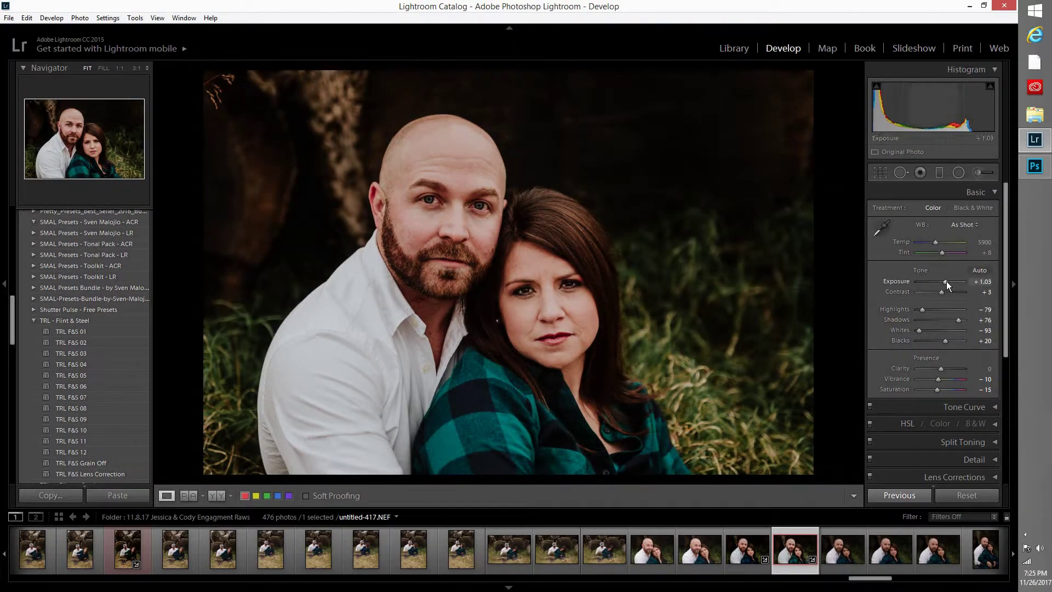
Set Exposure to +1.10 and Contrast to -4 on untitled-417.NEF, and check the woman's face at 1:1
{"action": "left_click_drag", "start_coordinate": [948, 285], "coordinate": [948, 285]}
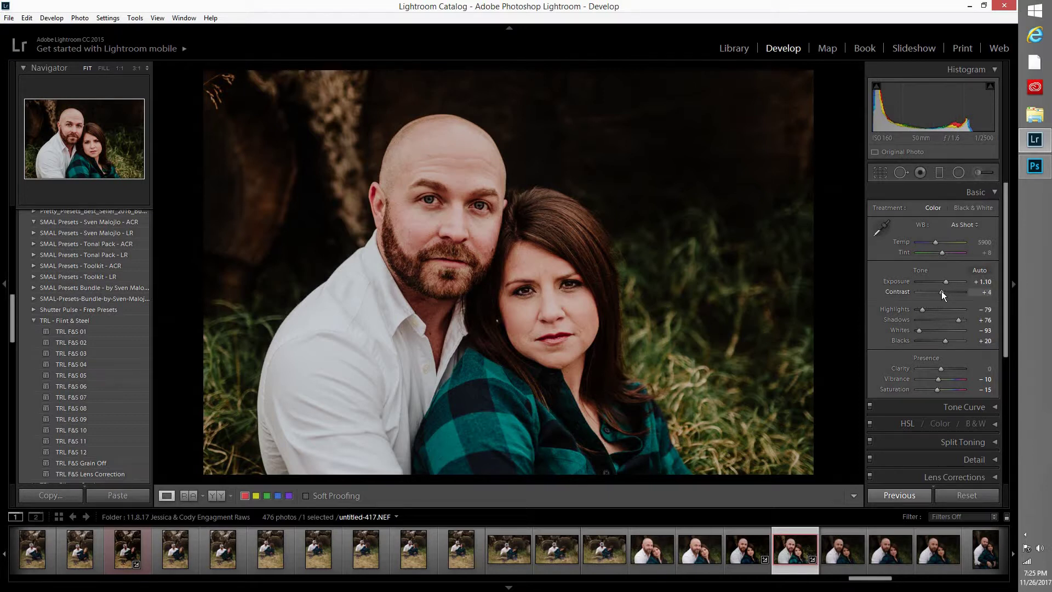
{"action": "left_click_drag", "start_coordinate": [944, 291], "coordinate": [939, 294]}
{"action": "left_click", "coordinate": [525, 289]}
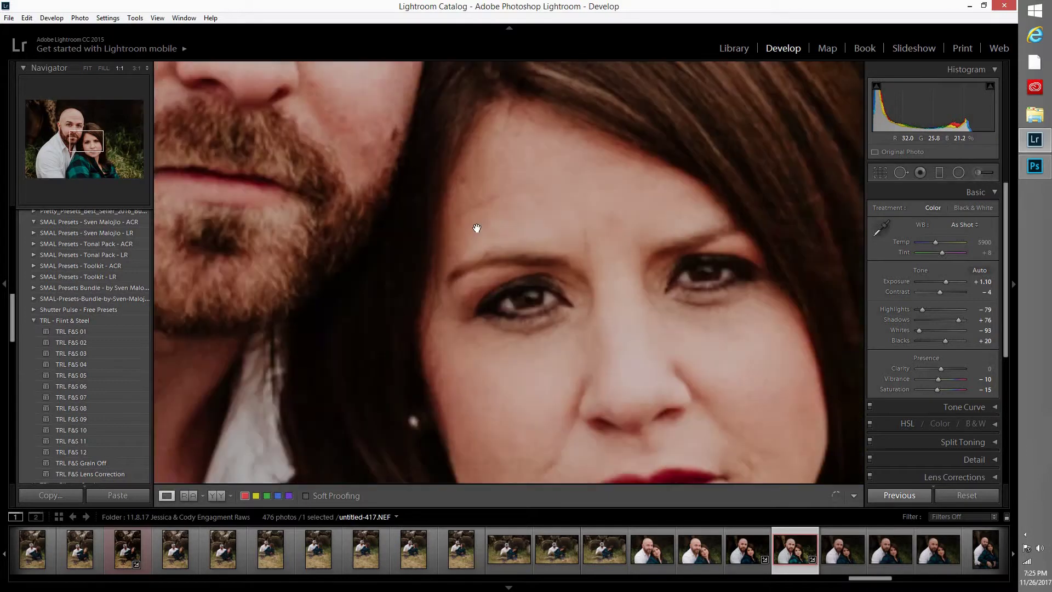
{"action": "left_click_drag", "start_coordinate": [422, 324], "coordinate": [404, 254]}
{"action": "key", "text": "z"}
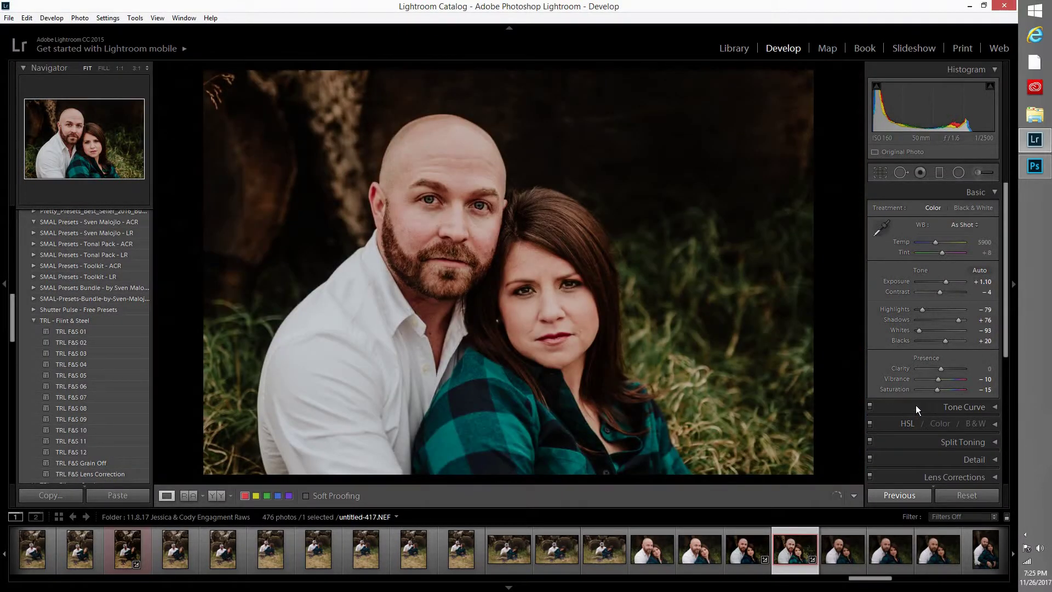
Brighten both of the man's irises at 1:1 with the Brush - Iris Enhancer adjustment brush at size 3.0
{"action": "scroll", "coordinate": [915, 405], "scroll_direction": "down", "scroll_amount": 4}
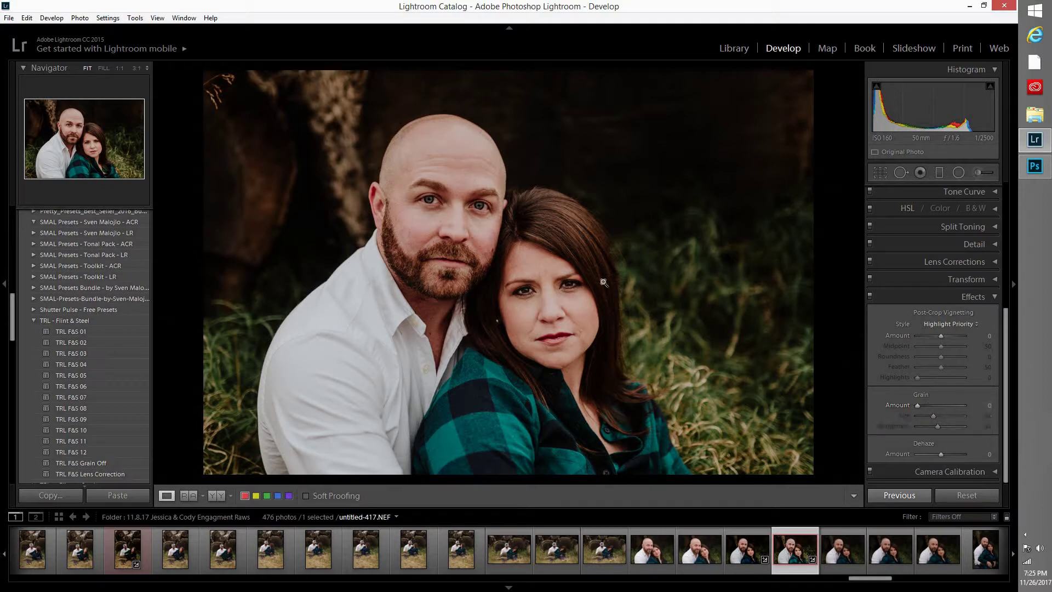
{"action": "scroll", "coordinate": [931, 378], "scroll_direction": "up", "scroll_amount": 4}
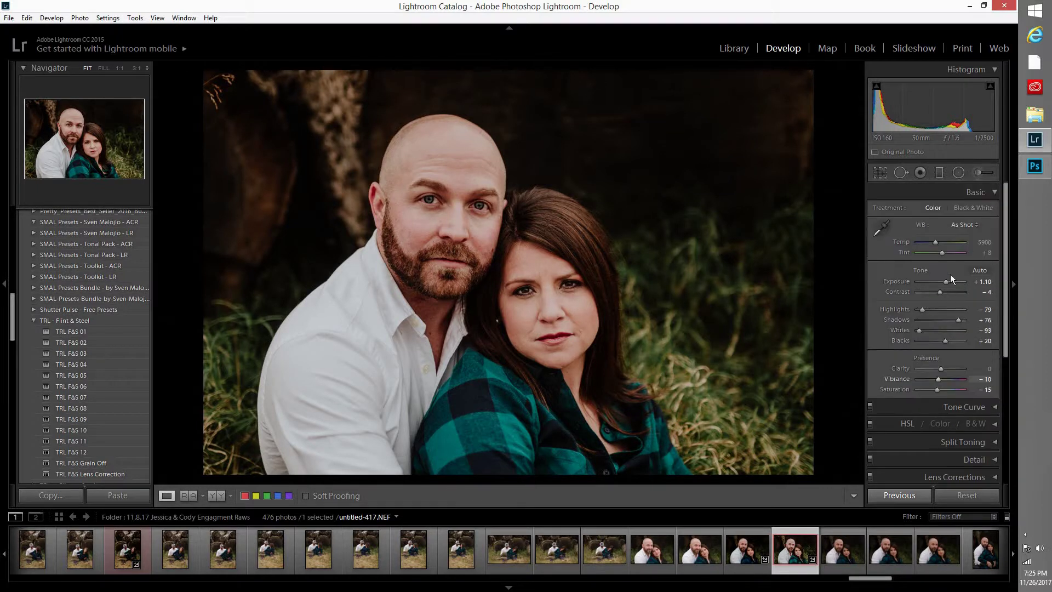
{"action": "left_click", "coordinate": [977, 173]}
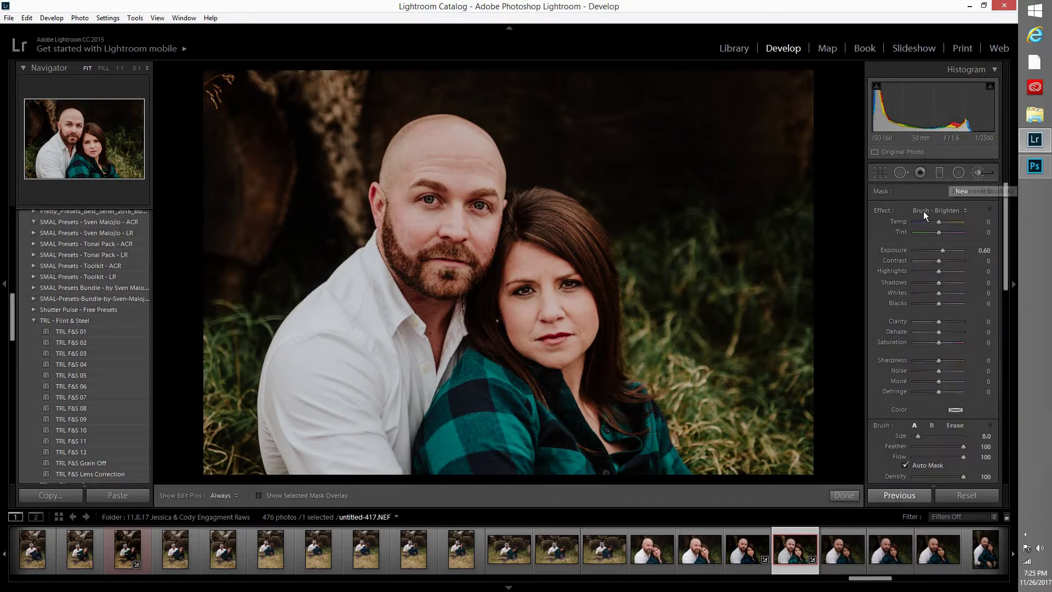
{"action": "left_click", "coordinate": [926, 215]}
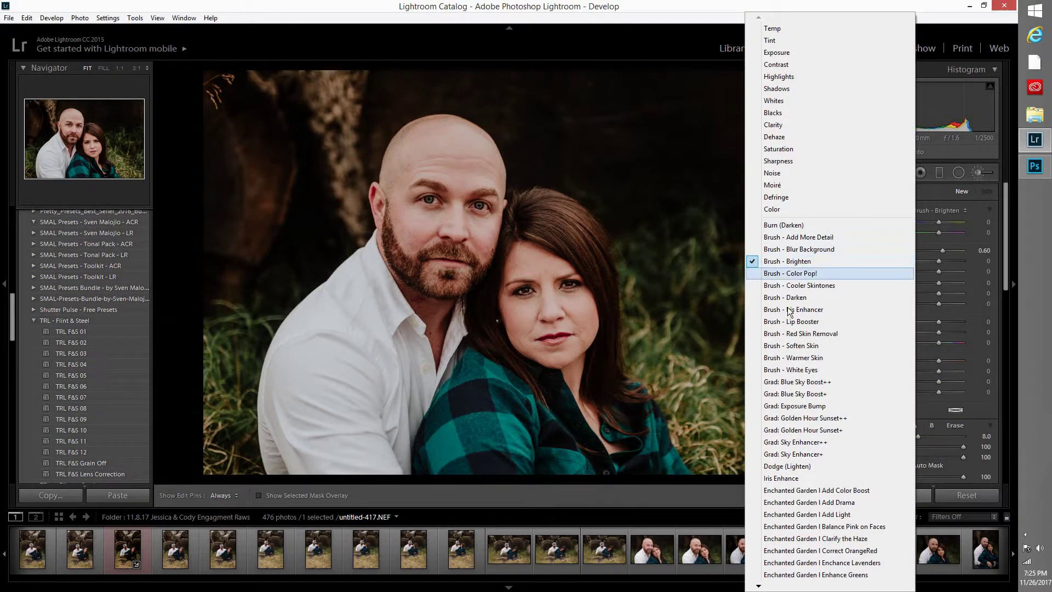
{"action": "left_click", "coordinate": [793, 309]}
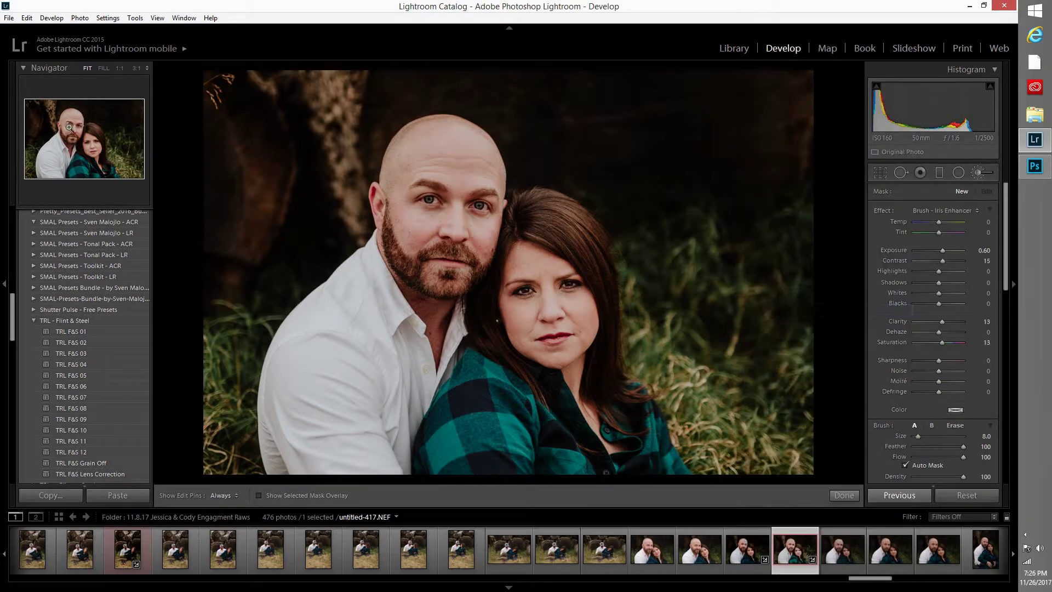
{"action": "left_click", "coordinate": [69, 127]}
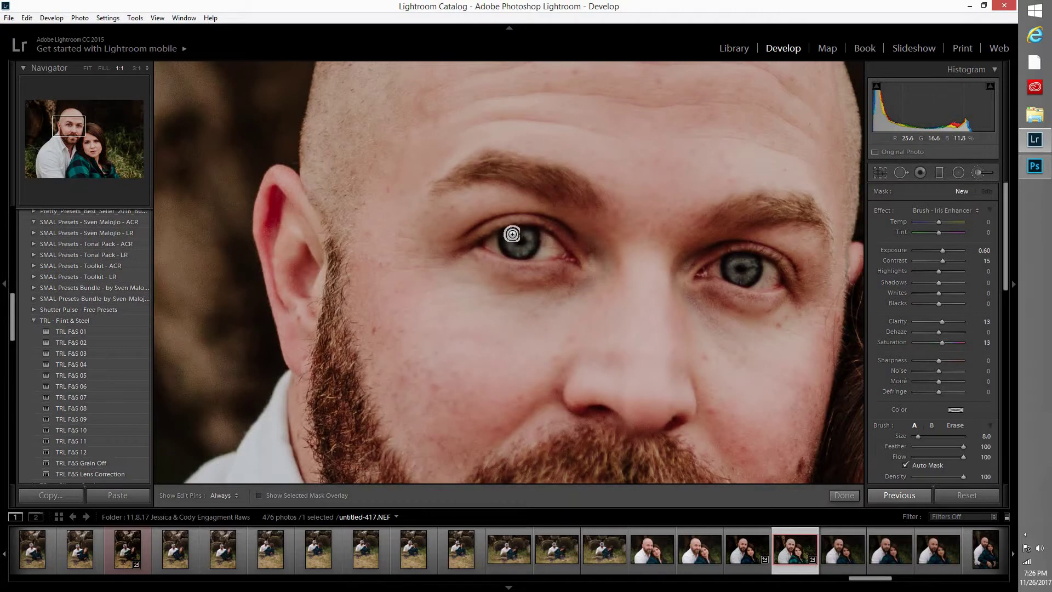
{"action": "scroll", "coordinate": [511, 234], "scroll_direction": "down", "scroll_amount": 5}
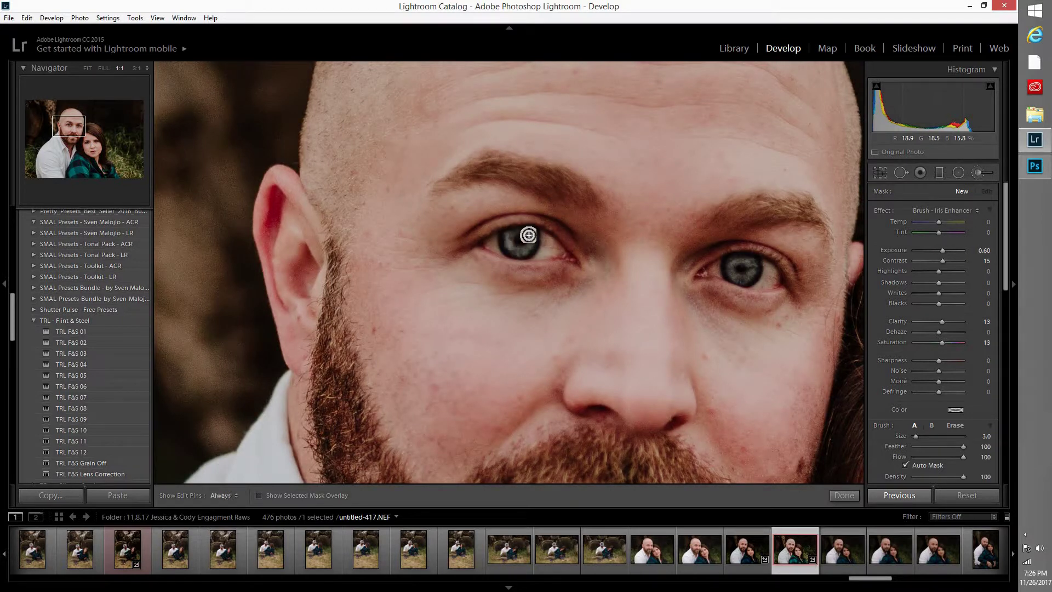
{"action": "left_click_drag", "start_coordinate": [528, 235], "coordinate": [505, 235]}
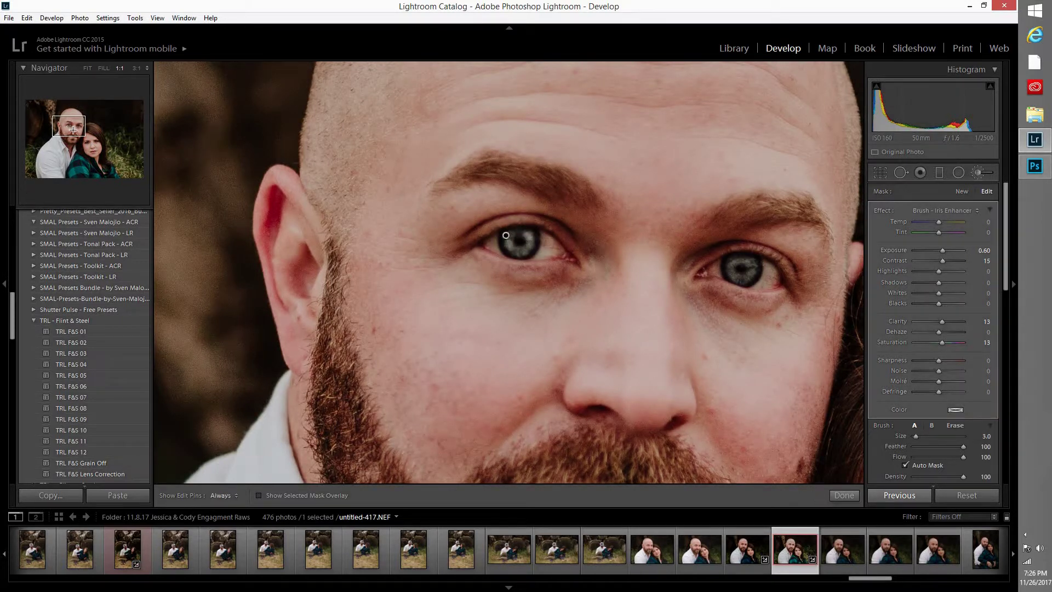
{"action": "mouse_move", "coordinate": [740, 268]}
{"action": "left_mouse_down"}
{"action": "mouse_move", "coordinate": [677, 276]}
{"action": "mouse_move", "coordinate": [504, 229]}
{"action": "mouse_move", "coordinate": [488, 241]}
{"action": "left_mouse_up"}
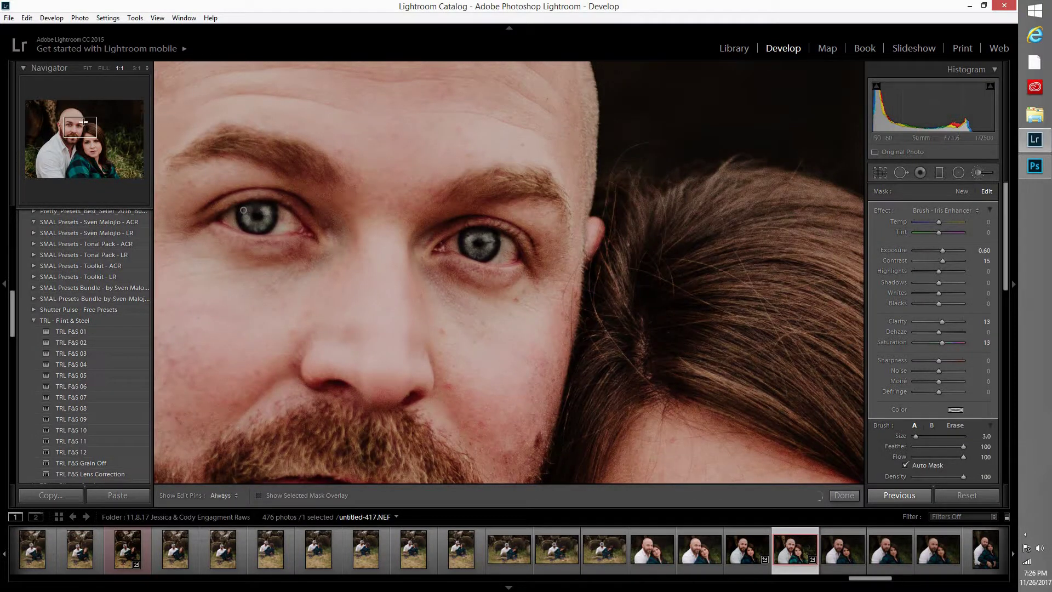
Paint the Iris Enhancer brush over both of the woman's irises, finish the brush edit and return to the full photo
{"action": "left_click", "coordinate": [85, 147]}
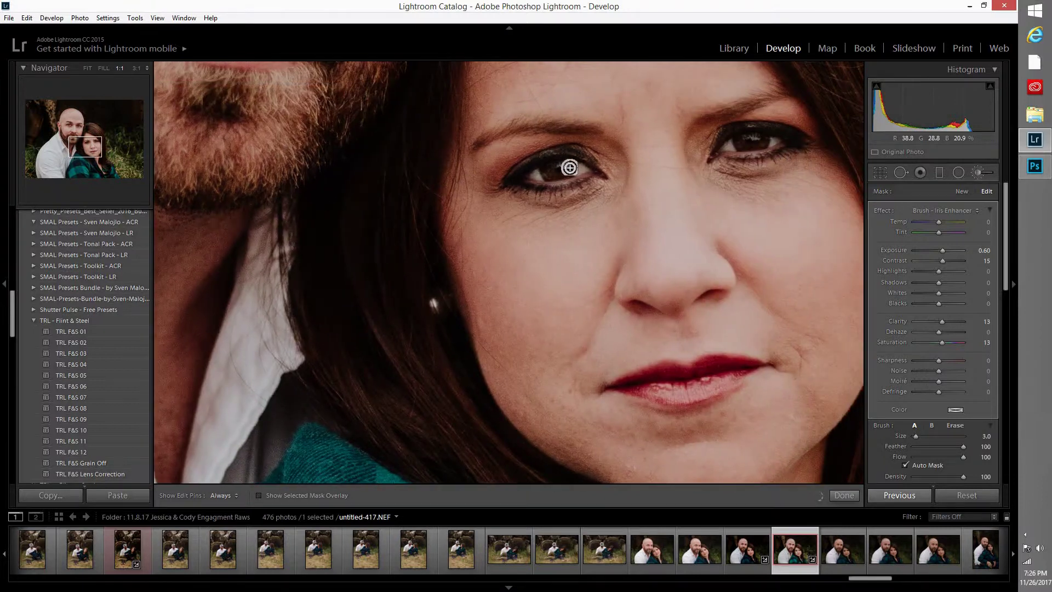
{"action": "left_click_drag", "start_coordinate": [570, 167], "coordinate": [547, 164]}
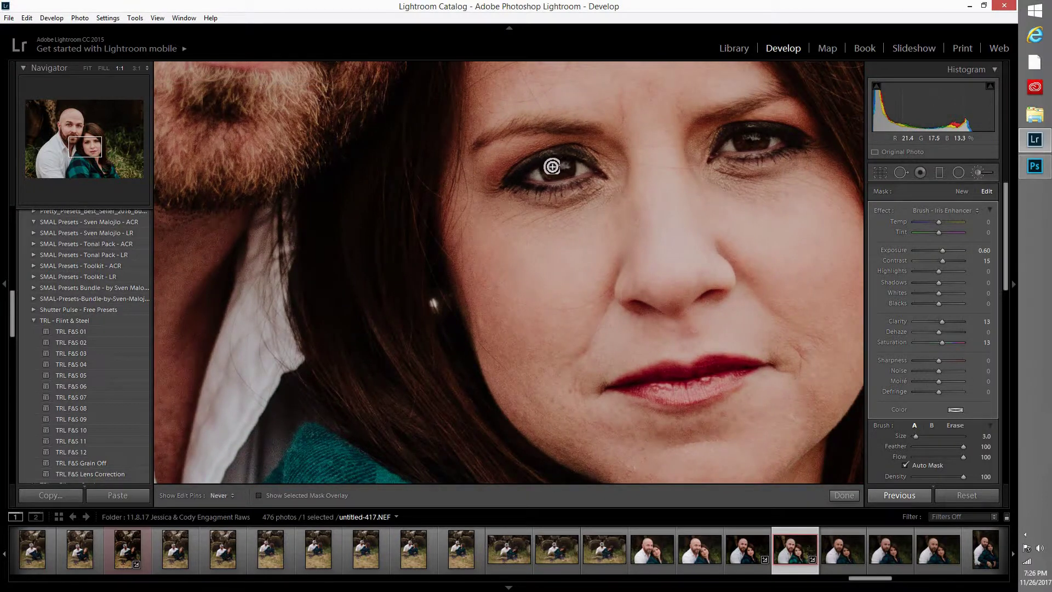
{"action": "left_click_drag", "start_coordinate": [744, 137], "coordinate": [758, 136]}
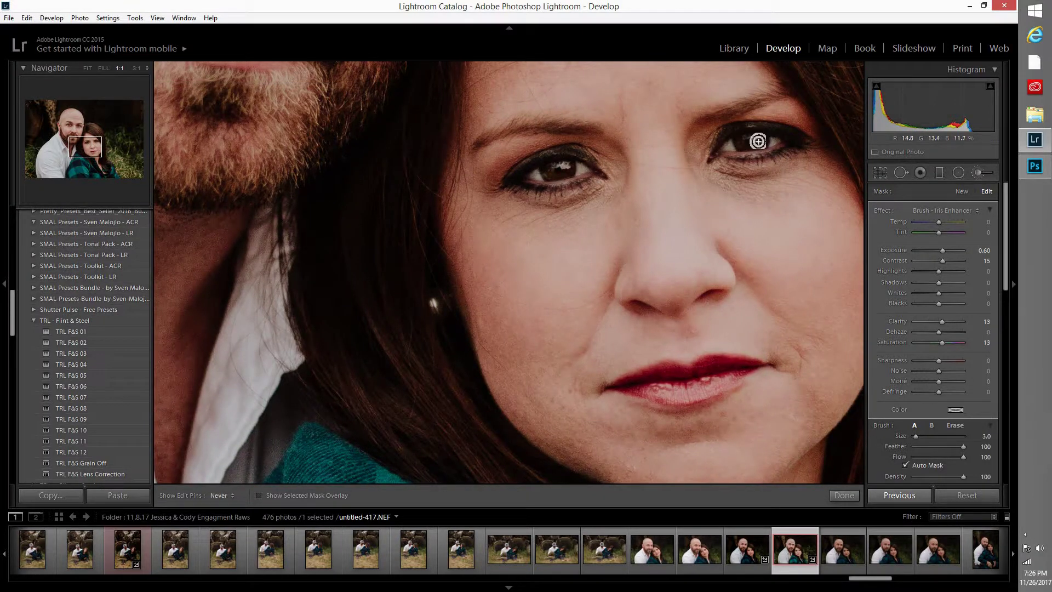
{"action": "left_click", "coordinate": [897, 495]}
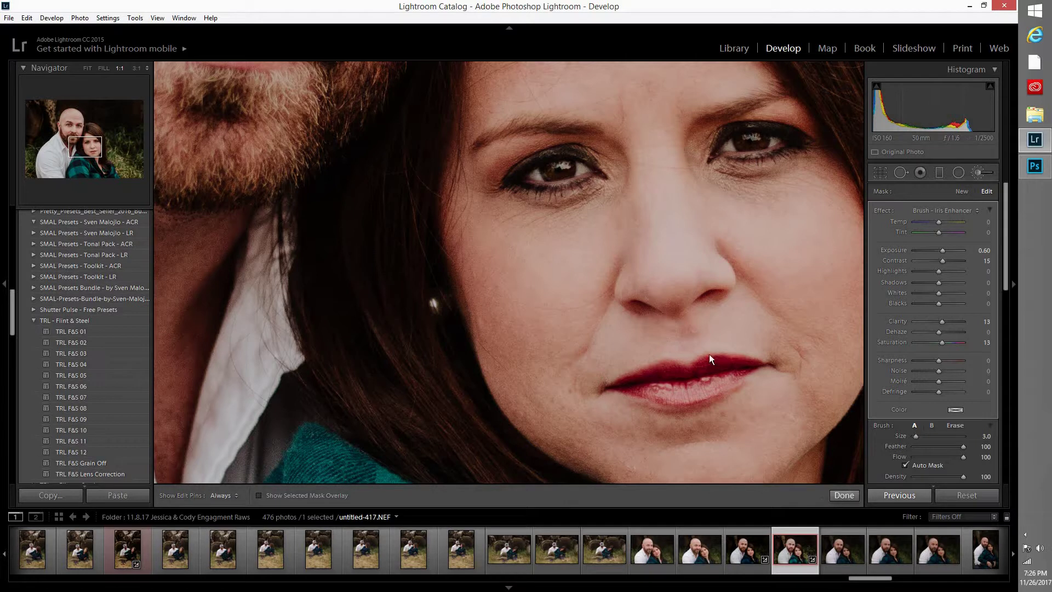
{"action": "left_click", "coordinate": [844, 494]}
{"action": "left_click", "coordinate": [484, 375]}
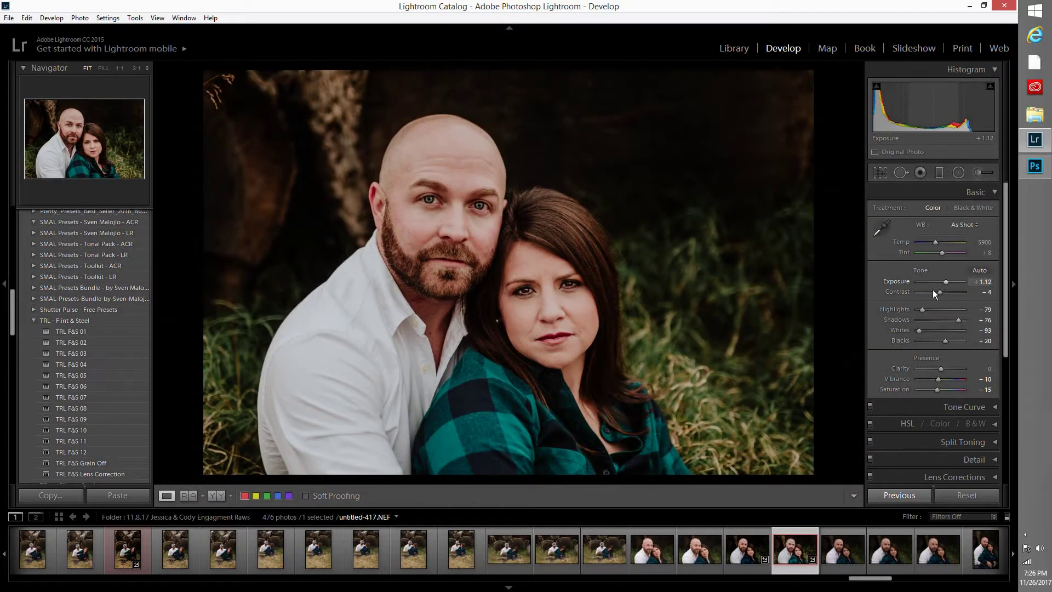
Set Exposure to +1.22 on untitled-417.NEF and open the photo in Adobe Photoshop CC 2017
{"action": "left_click_drag", "start_coordinate": [942, 281], "coordinate": [945, 283]}
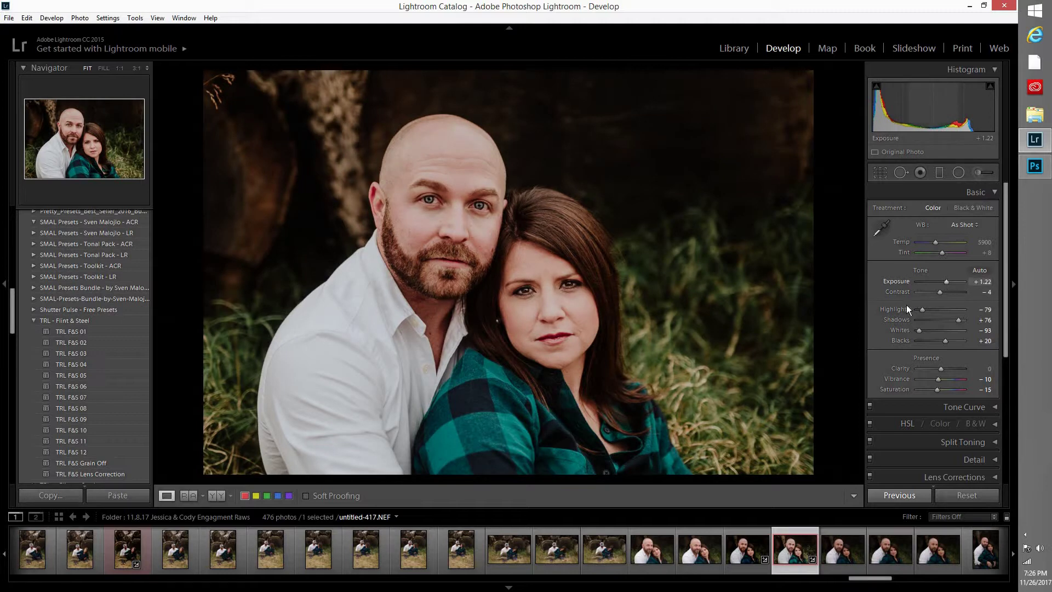
{"action": "scroll", "coordinate": [906, 428], "scroll_direction": "down", "scroll_amount": 5}
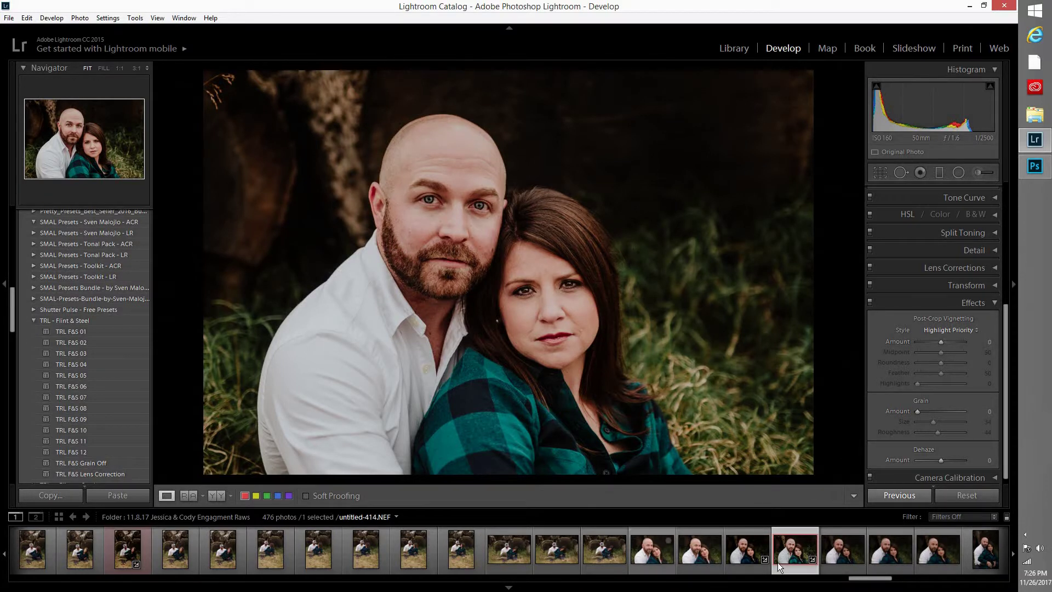
{"action": "right_click", "coordinate": [887, 285]}
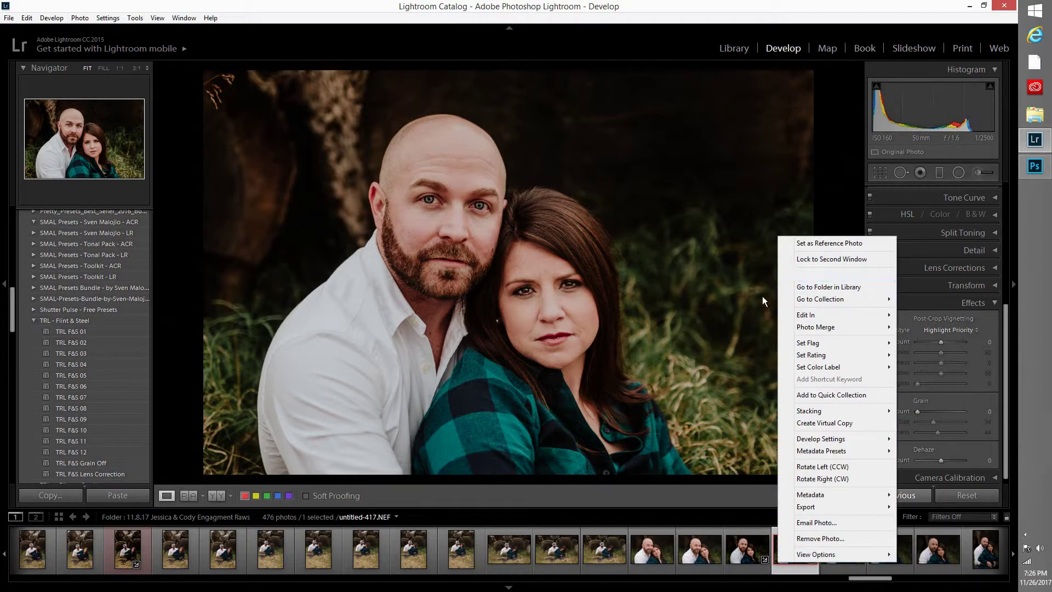
{"action": "mouse_move", "coordinate": [789, 317]}
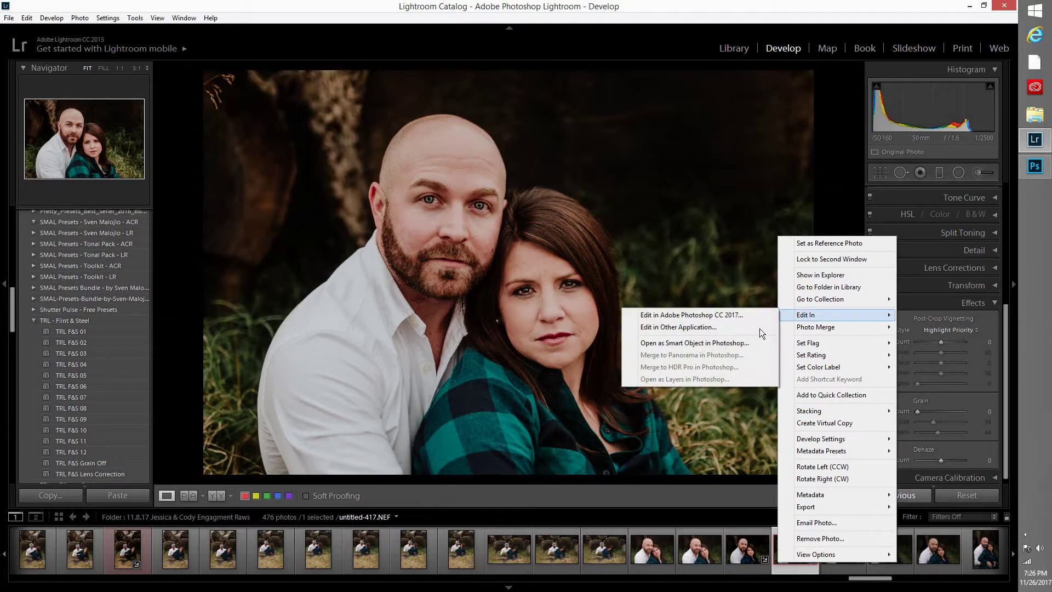
{"action": "left_click", "coordinate": [743, 320]}
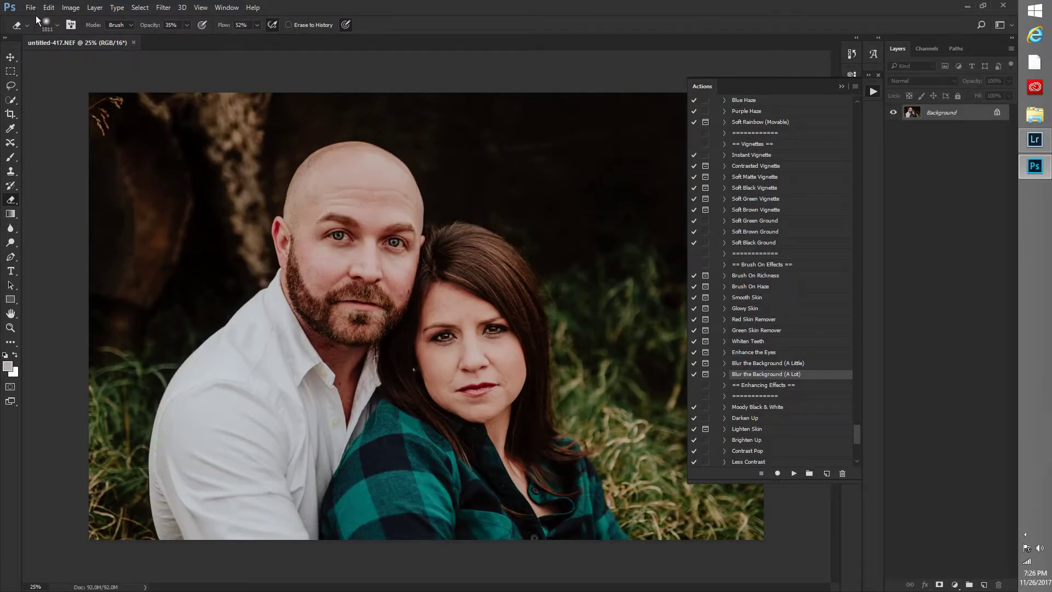
Place Spotlight.jpg from the Lightscaping Overlays folder as an embedded layer and enlarge it to cover the whole photo
{"action": "key", "text": "alt+f"}
{"action": "key", "text": "Return"}
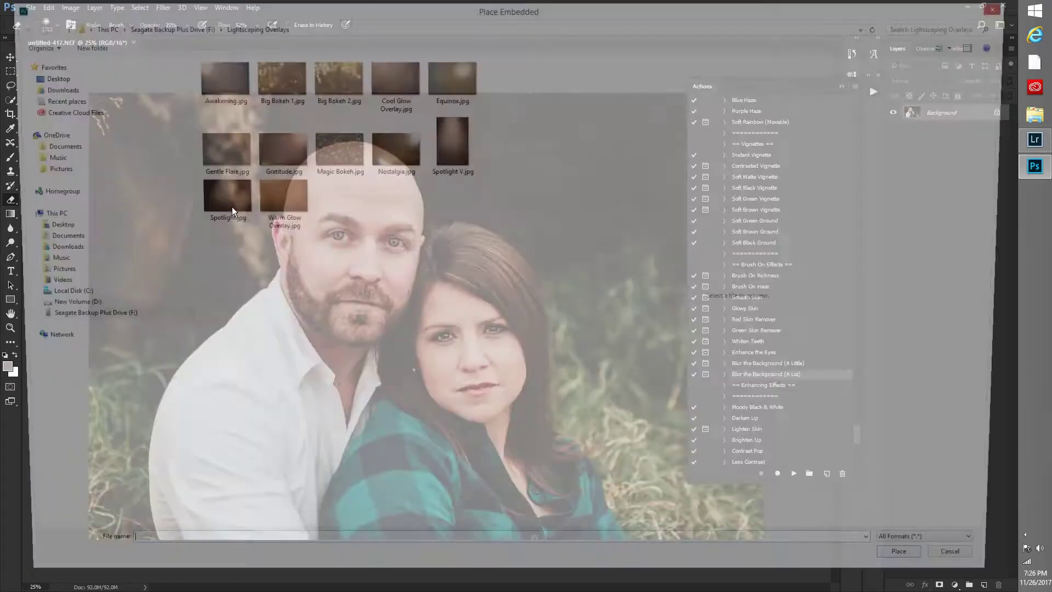
{"action": "left_click", "coordinate": [230, 209]}
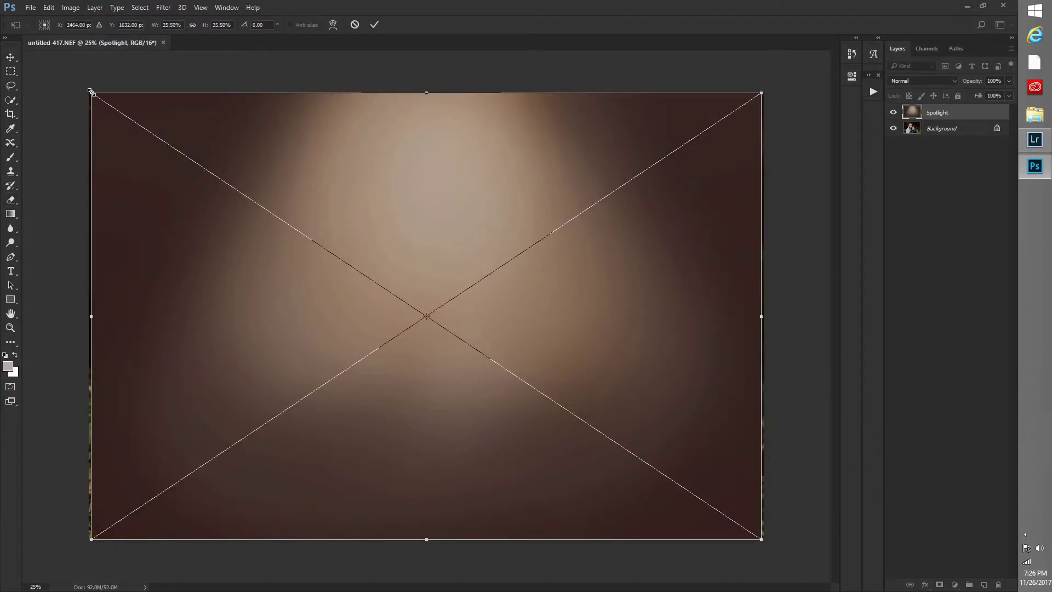
{"action": "left_click_drag", "start_coordinate": [85, 100], "coordinate": [73, 93]}
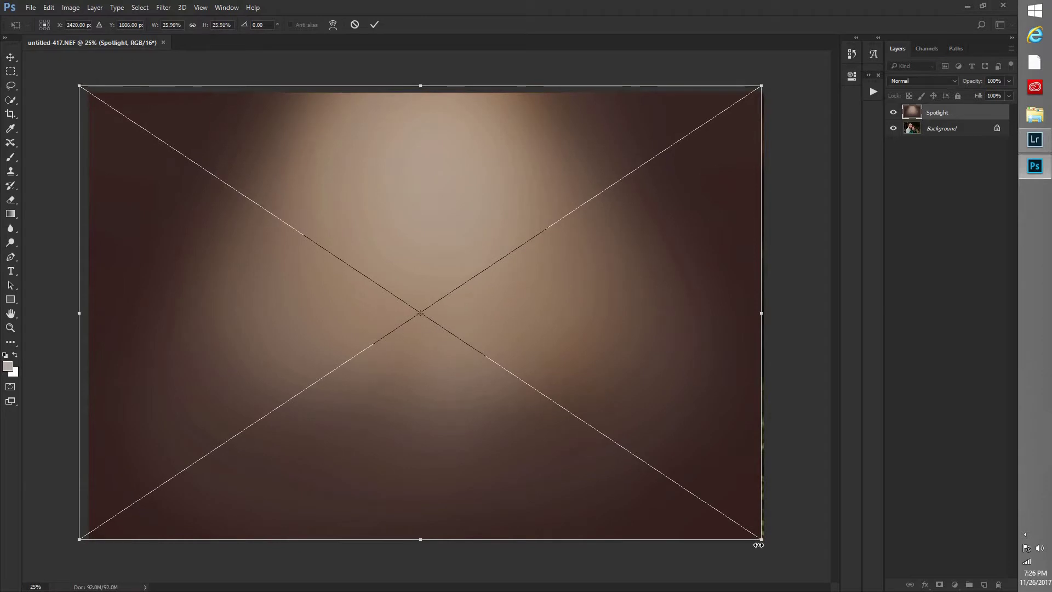
{"action": "left_click_drag", "start_coordinate": [765, 541], "coordinate": [775, 550]}
{"action": "left_click", "coordinate": [374, 24]}
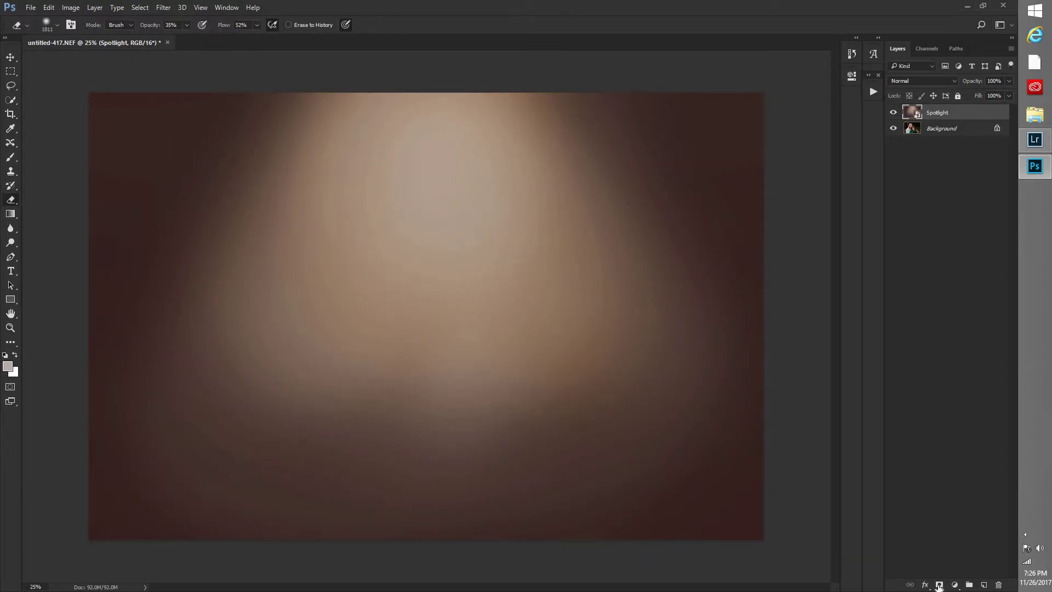
Add a layer mask to the Spotlight layer and set its blend mode to Overlay
{"action": "left_click", "coordinate": [939, 584]}
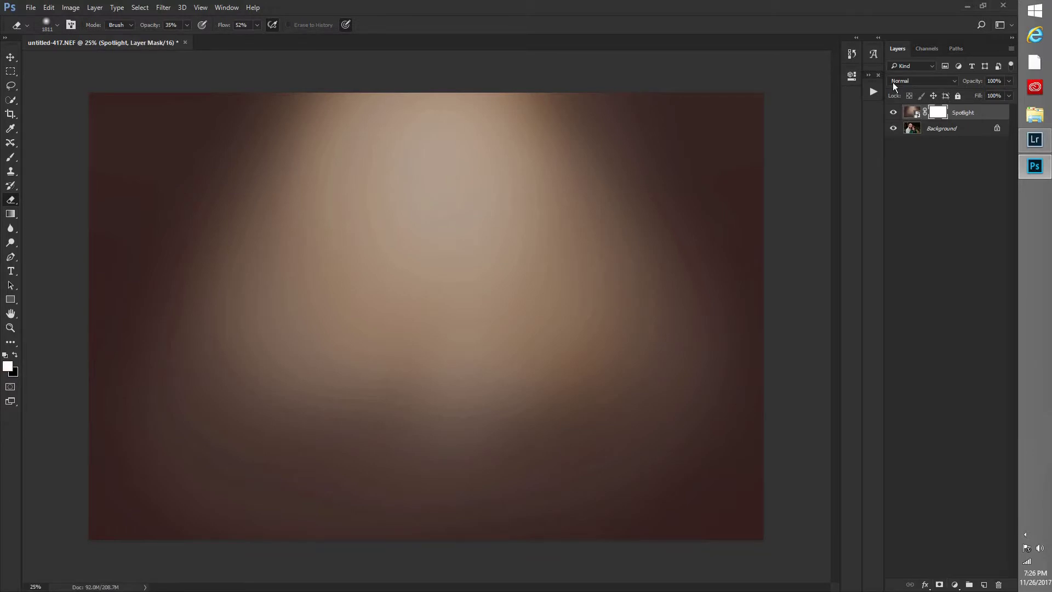
{"action": "left_click", "coordinate": [922, 81]}
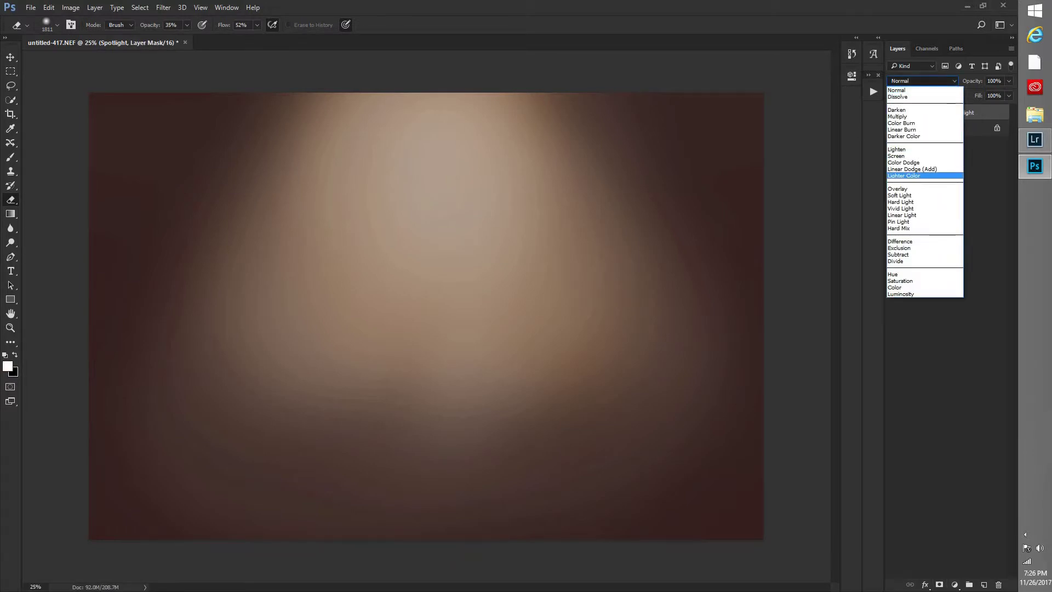
{"action": "left_click", "coordinate": [899, 188]}
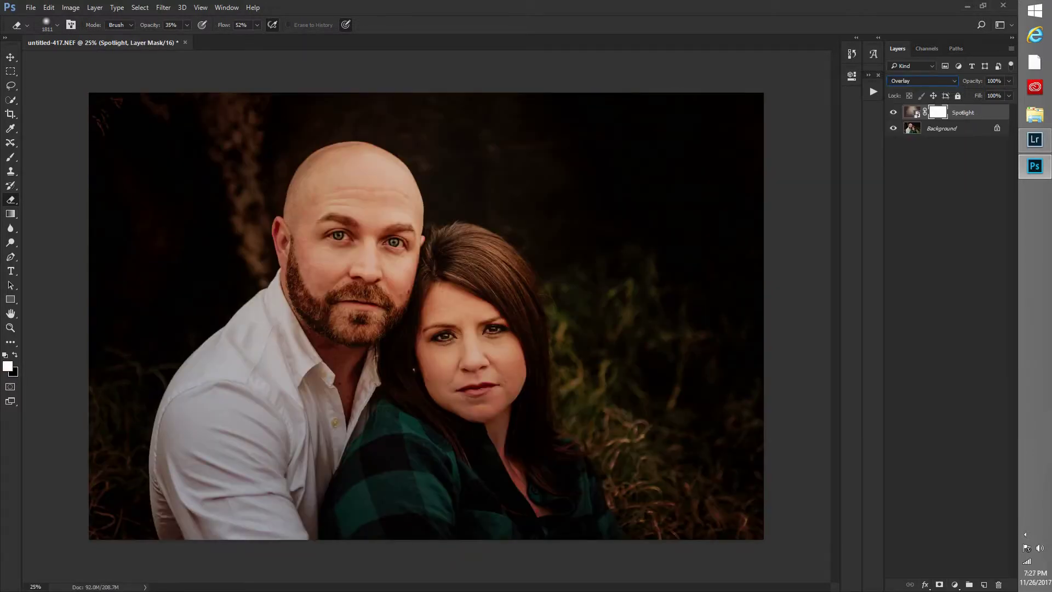
Mask the Spotlight overlay off the woman's plaid shirt and the man's white shirt with the soft Eraser at 35% opacity
{"action": "left_click", "coordinate": [476, 428]}
{"action": "left_click", "coordinate": [472, 455]}
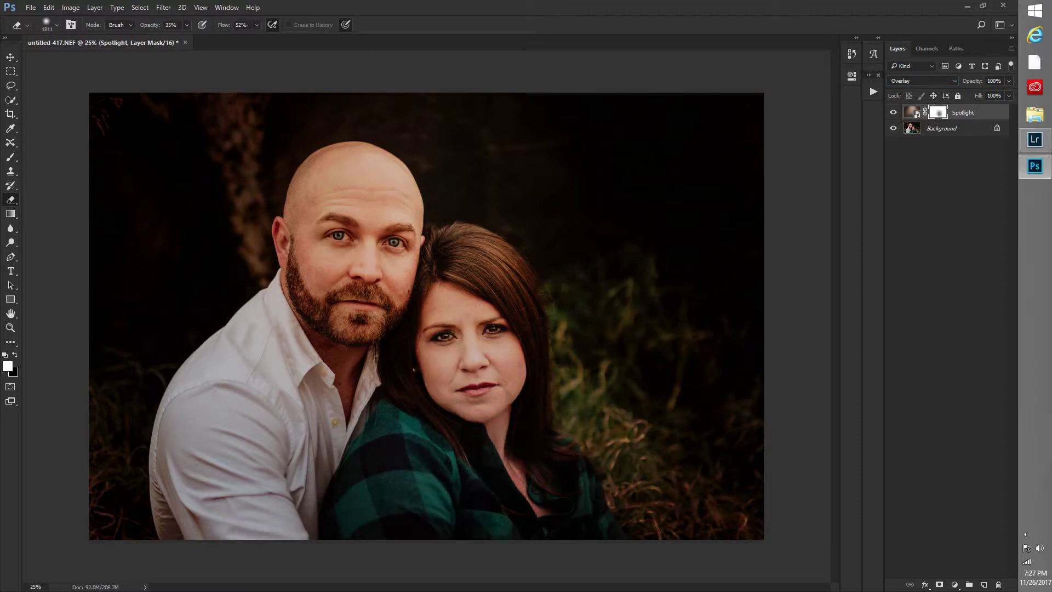
{"action": "left_click", "coordinate": [416, 466]}
{"action": "left_click", "coordinate": [239, 496]}
{"action": "left_click", "coordinate": [275, 425]}
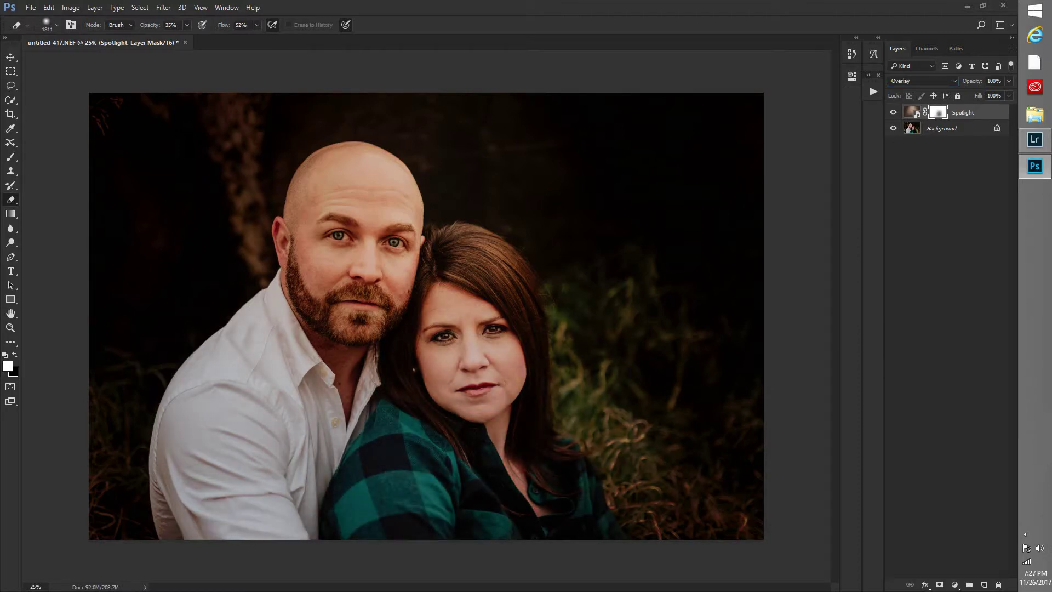
{"action": "left_click", "coordinate": [219, 460]}
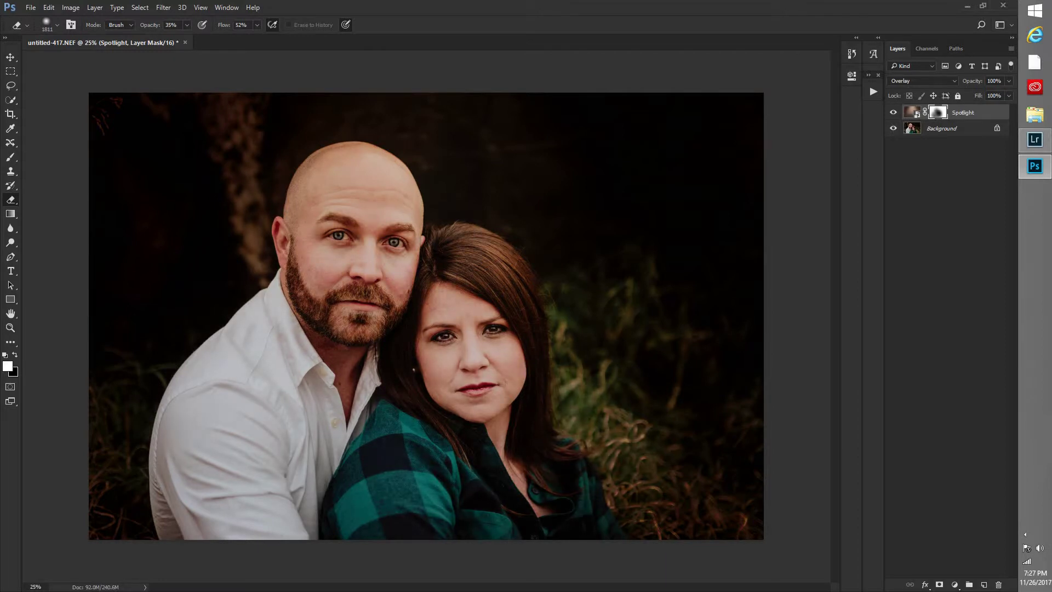
Erase the Spotlight layer's mask over the grass on both sides of the couple and the tree trunk behind the man
{"action": "left_click", "coordinate": [153, 476]}
{"action": "left_click", "coordinate": [104, 444]}
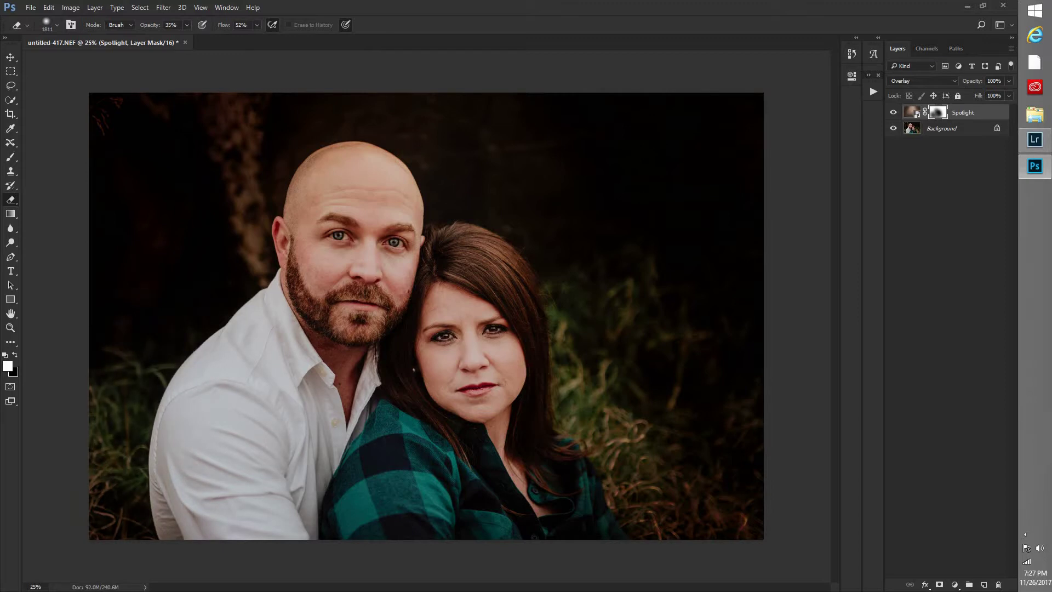
{"action": "left_click", "coordinate": [178, 178]}
{"action": "left_click", "coordinate": [225, 118]}
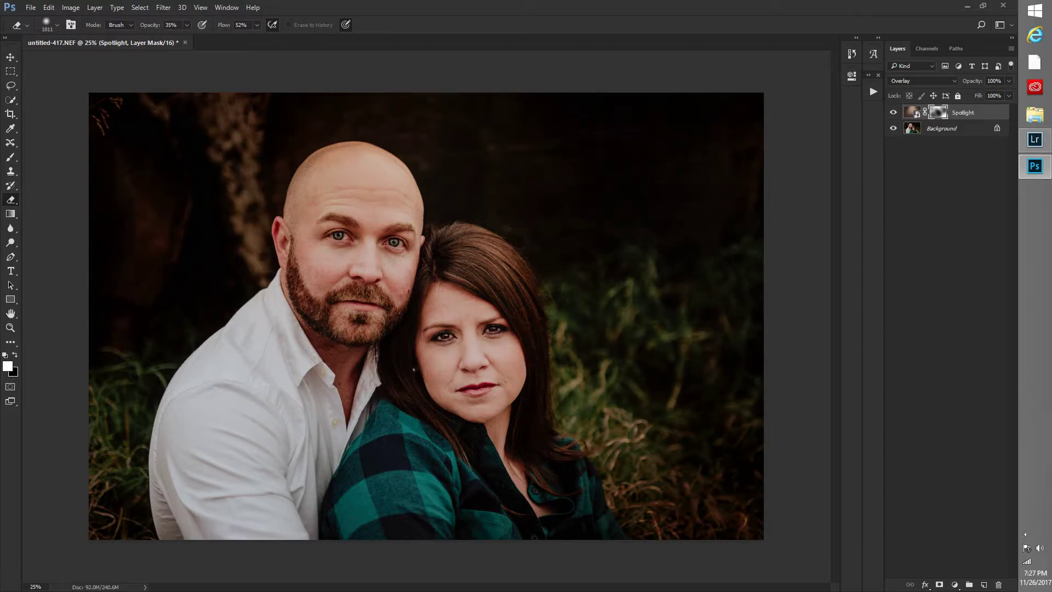
{"action": "left_click", "coordinate": [633, 465]}
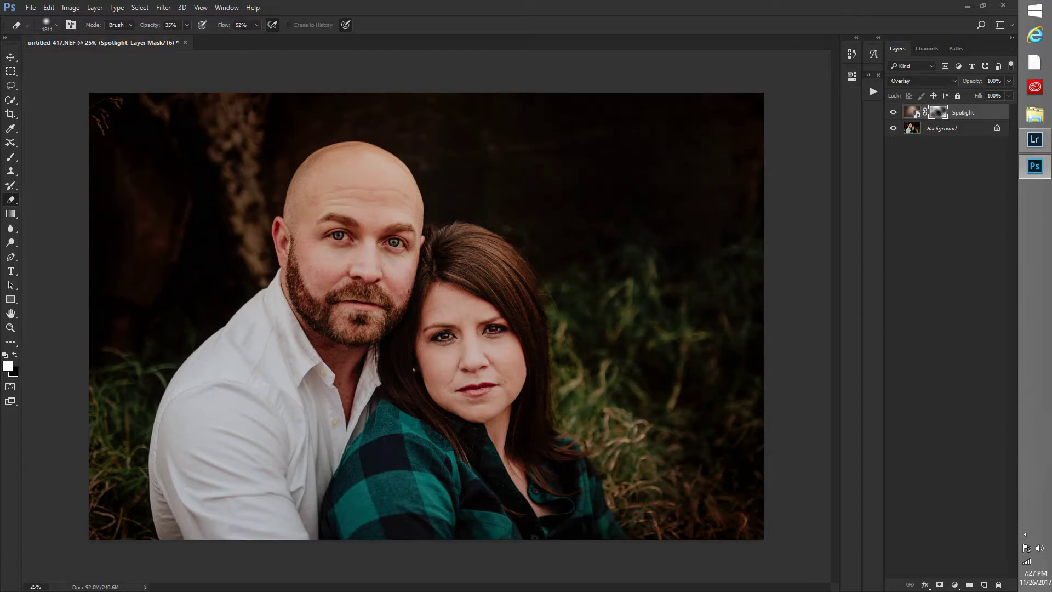
{"action": "left_click", "coordinate": [660, 501]}
{"action": "left_click", "coordinate": [718, 506]}
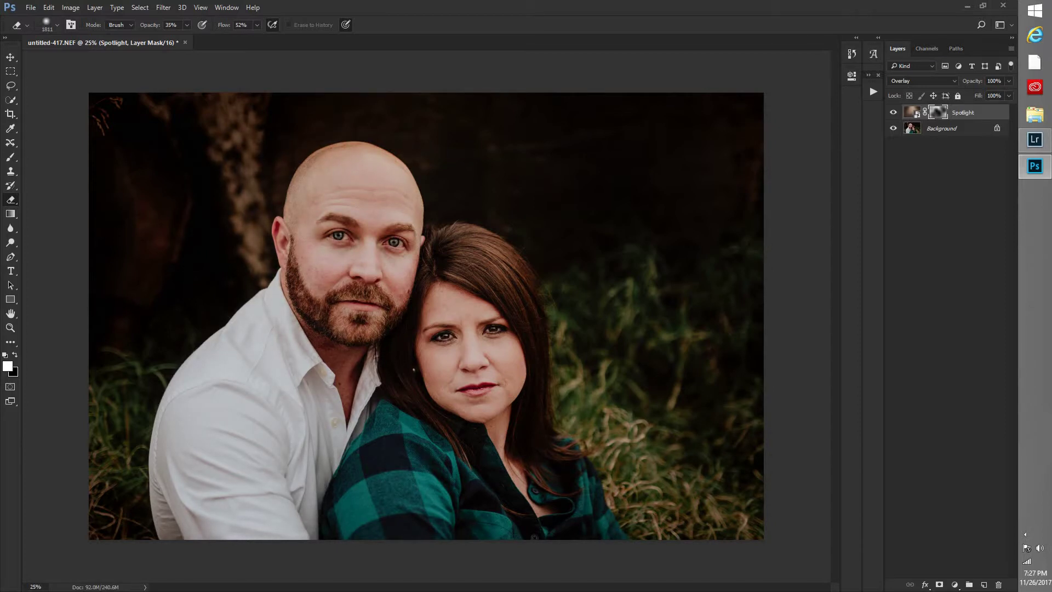
Run the SMOOTHER: No Detail action from the GTG - Innocence Retouch set
{"action": "left_click", "coordinate": [872, 93]}
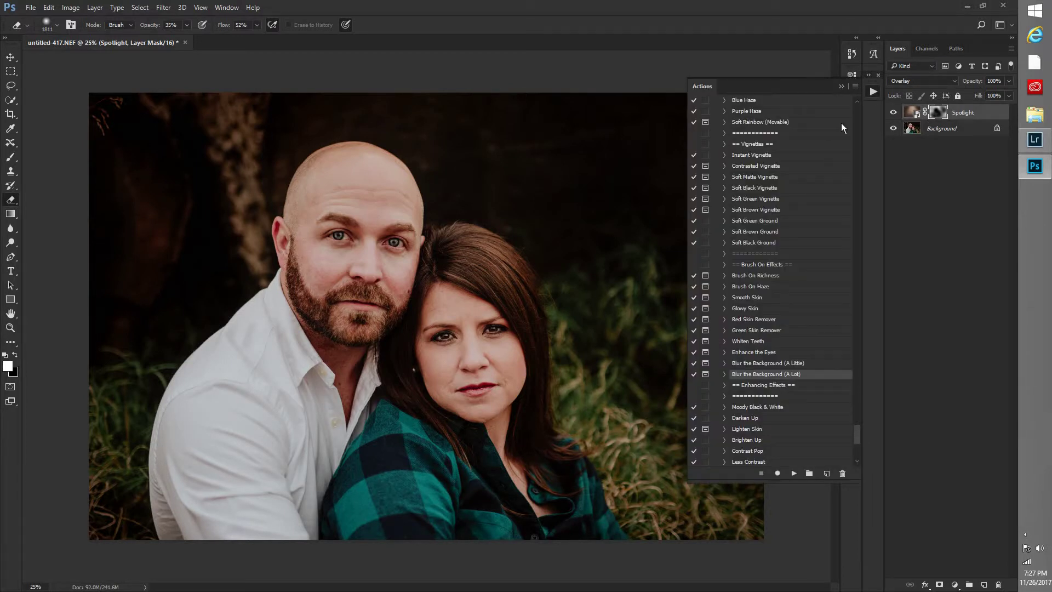
{"action": "scroll", "coordinate": [856, 113], "scroll_direction": "up", "scroll_amount": 15}
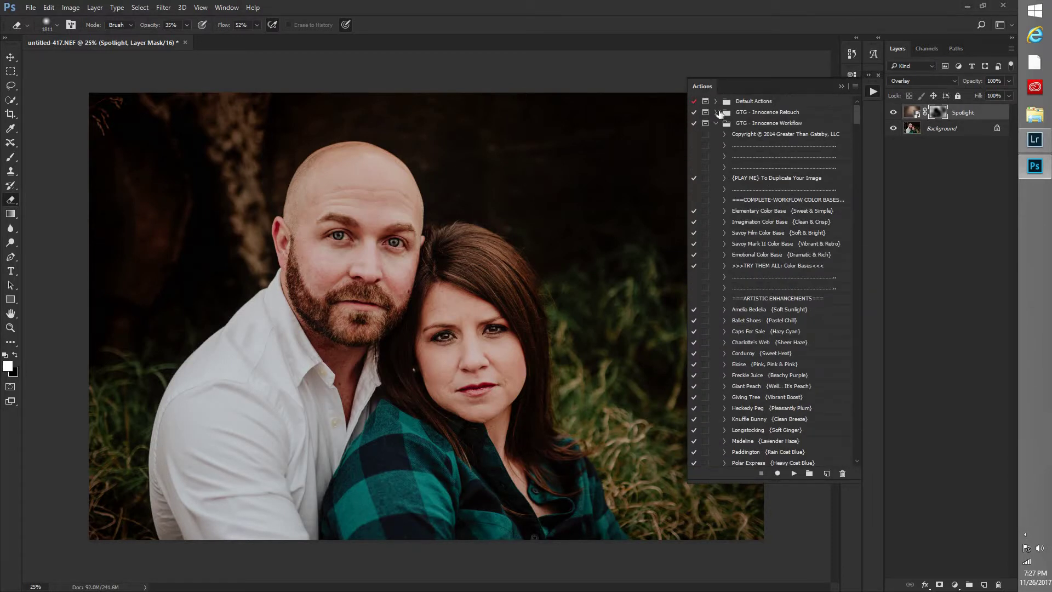
{"action": "left_click", "coordinate": [716, 112]}
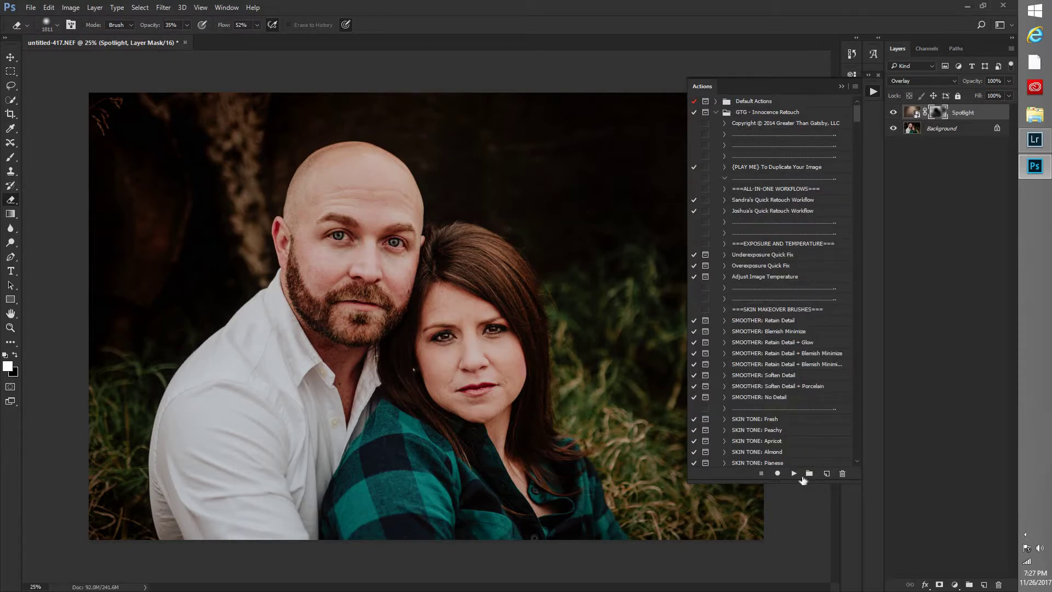
{"action": "left_click", "coordinate": [522, 257]}
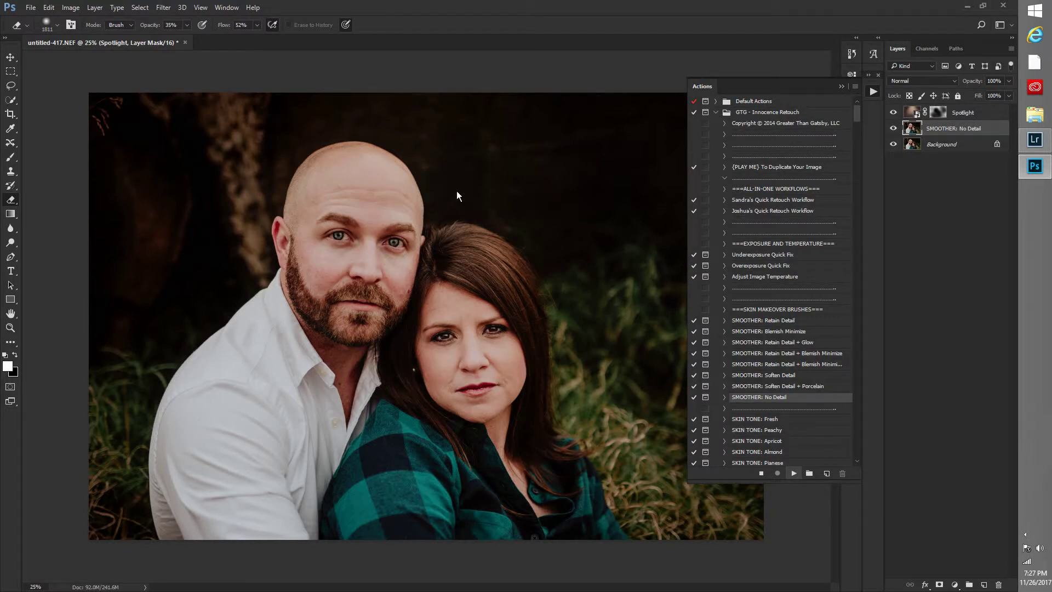
Paint the skin smoothing onto the man's face and the woman's face and neck with a soft 130 px brush, comparing before and after
{"action": "right_click", "coordinate": [550, 191]}
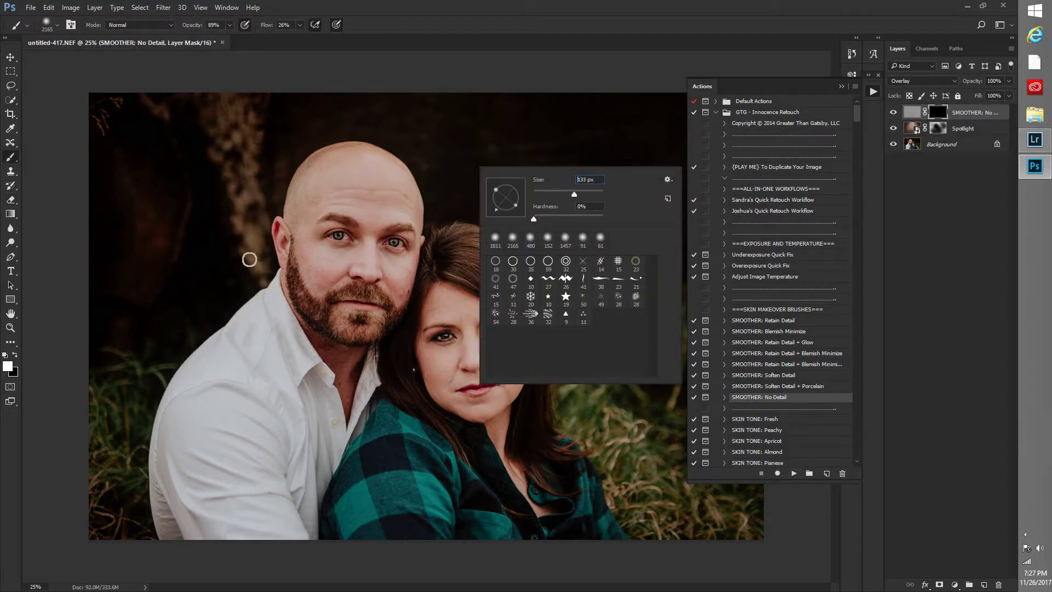
{"action": "key", "text": "Down"}
{"action": "key", "text": "Down"}
{"action": "key", "text": "Down"}
{"action": "key", "text": "Return"}
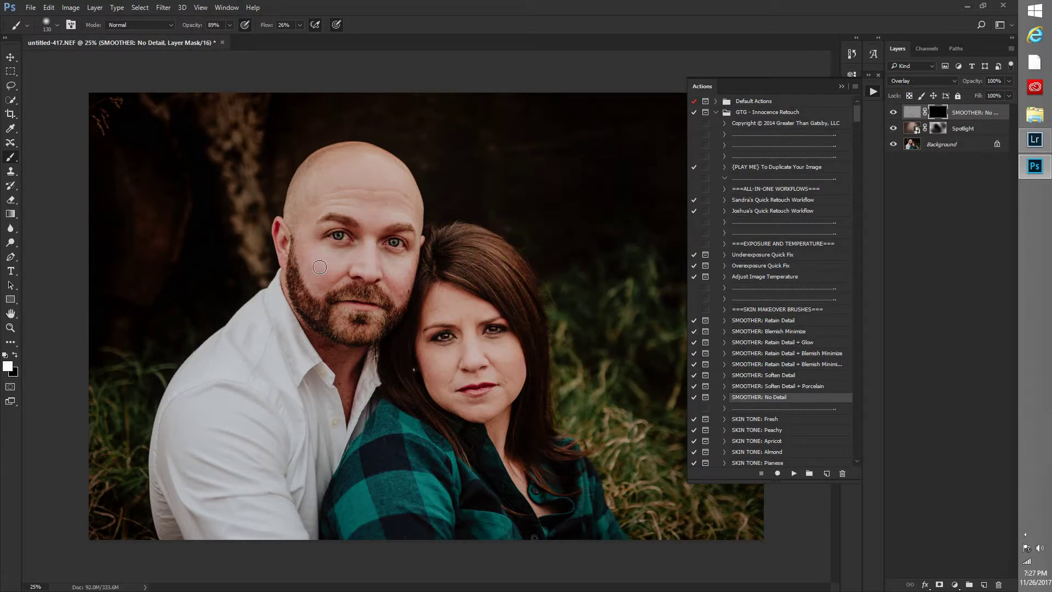
{"action": "mouse_move", "coordinate": [320, 287]}
{"action": "left_mouse_down"}
{"action": "mouse_move", "coordinate": [332, 277]}
{"action": "mouse_move", "coordinate": [309, 253]}
{"action": "mouse_move", "coordinate": [405, 271]}
{"action": "mouse_move", "coordinate": [399, 280]}
{"action": "mouse_move", "coordinate": [365, 214]}
{"action": "left_mouse_up"}
{"action": "mouse_move", "coordinate": [434, 310]}
{"action": "left_mouse_down"}
{"action": "mouse_move", "coordinate": [474, 313]}
{"action": "mouse_move", "coordinate": [455, 321]}
{"action": "mouse_move", "coordinate": [481, 311]}
{"action": "mouse_move", "coordinate": [445, 297]}
{"action": "mouse_move", "coordinate": [469, 309]}
{"action": "mouse_move", "coordinate": [445, 373]}
{"action": "mouse_move", "coordinate": [510, 348]}
{"action": "mouse_move", "coordinate": [494, 352]}
{"action": "mouse_move", "coordinate": [507, 355]}
{"action": "mouse_move", "coordinate": [510, 378]}
{"action": "mouse_move", "coordinate": [495, 402]}
{"action": "mouse_move", "coordinate": [517, 388]}
{"action": "mouse_move", "coordinate": [491, 402]}
{"action": "mouse_move", "coordinate": [506, 380]}
{"action": "mouse_move", "coordinate": [505, 395]}
{"action": "mouse_move", "coordinate": [504, 379]}
{"action": "mouse_move", "coordinate": [499, 397]}
{"action": "mouse_move", "coordinate": [516, 380]}
{"action": "mouse_move", "coordinate": [504, 397]}
{"action": "mouse_move", "coordinate": [447, 391]}
{"action": "mouse_move", "coordinate": [443, 379]}
{"action": "mouse_move", "coordinate": [439, 399]}
{"action": "mouse_move", "coordinate": [451, 373]}
{"action": "mouse_move", "coordinate": [435, 377]}
{"action": "mouse_move", "coordinate": [449, 364]}
{"action": "mouse_move", "coordinate": [434, 373]}
{"action": "mouse_move", "coordinate": [434, 362]}
{"action": "mouse_move", "coordinate": [425, 377]}
{"action": "mouse_move", "coordinate": [472, 419]}
{"action": "mouse_move", "coordinate": [483, 412]}
{"action": "mouse_move", "coordinate": [487, 448]}
{"action": "mouse_move", "coordinate": [510, 416]}
{"action": "mouse_move", "coordinate": [496, 438]}
{"action": "mouse_move", "coordinate": [488, 430]}
{"action": "mouse_move", "coordinate": [550, 508]}
{"action": "mouse_move", "coordinate": [517, 477]}
{"action": "left_mouse_up"}
{"action": "left_click", "coordinate": [894, 112]}
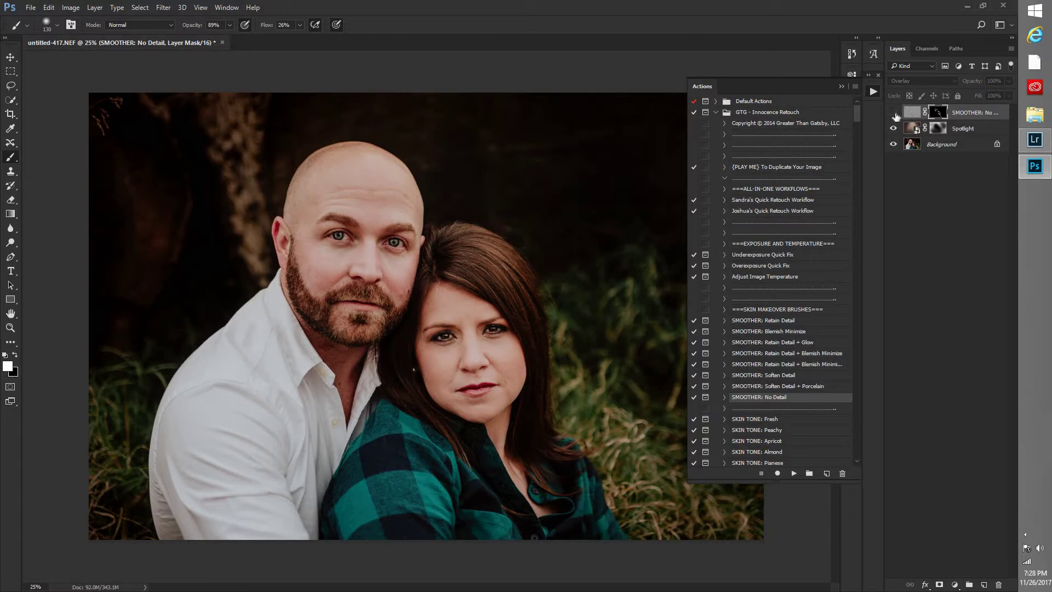
{"action": "left_click", "coordinate": [893, 113]}
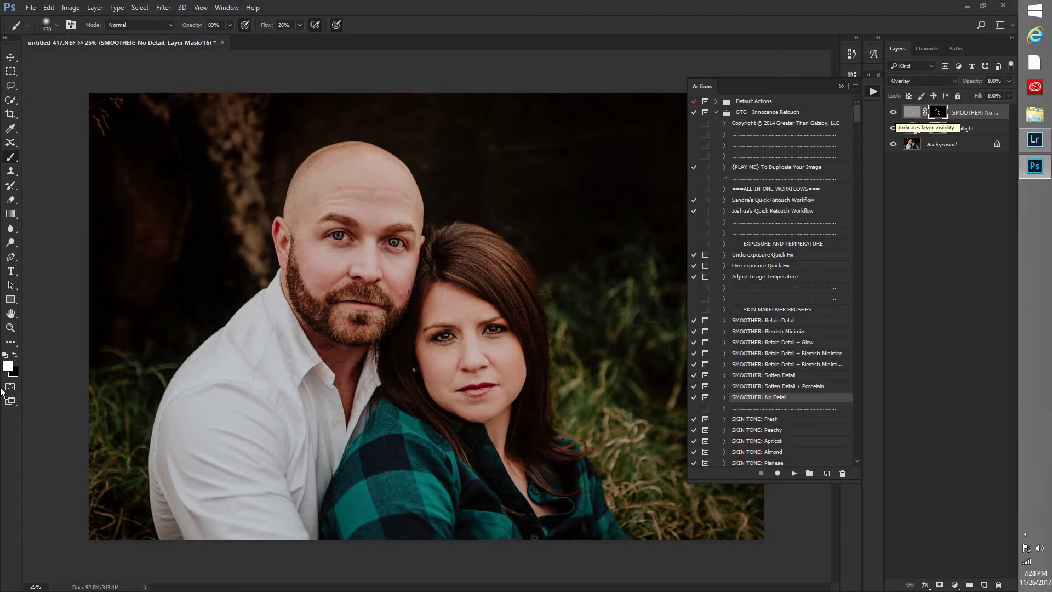
Run the Selective Sharpen action from the Bonus Brushes group
{"action": "left_click", "coordinate": [10, 327]}
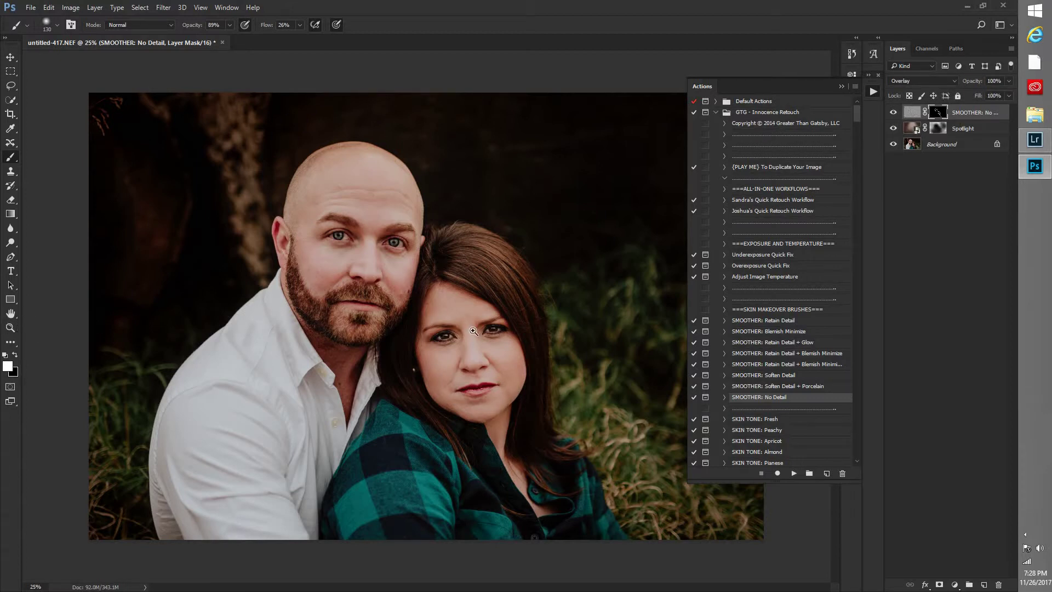
{"action": "left_click", "coordinate": [470, 395]}
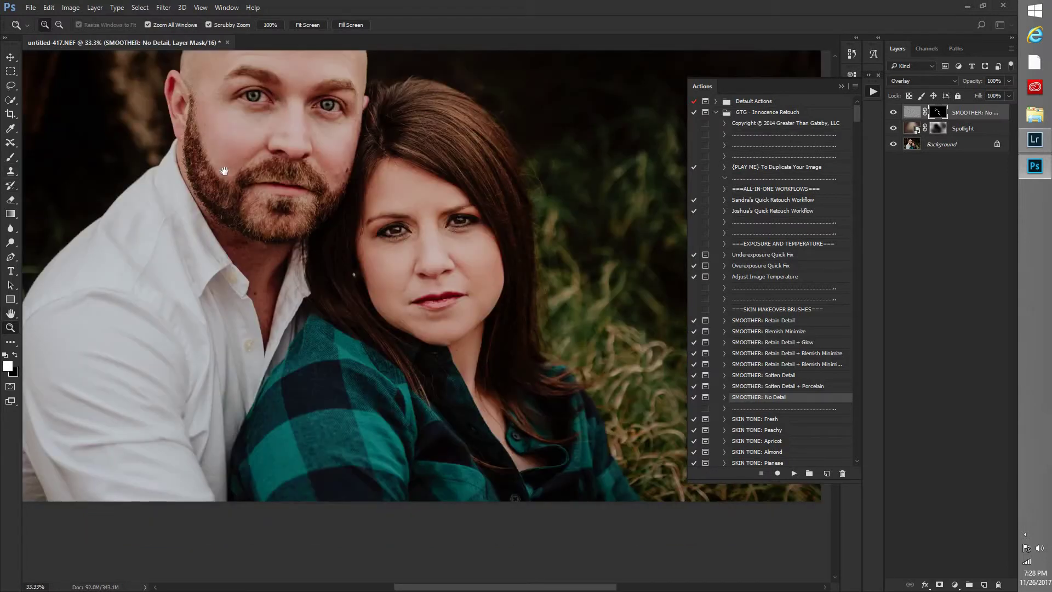
{"action": "key", "text": "h"}
{"action": "left_click_drag", "start_coordinate": [319, 251], "coordinate": [316, 277]}
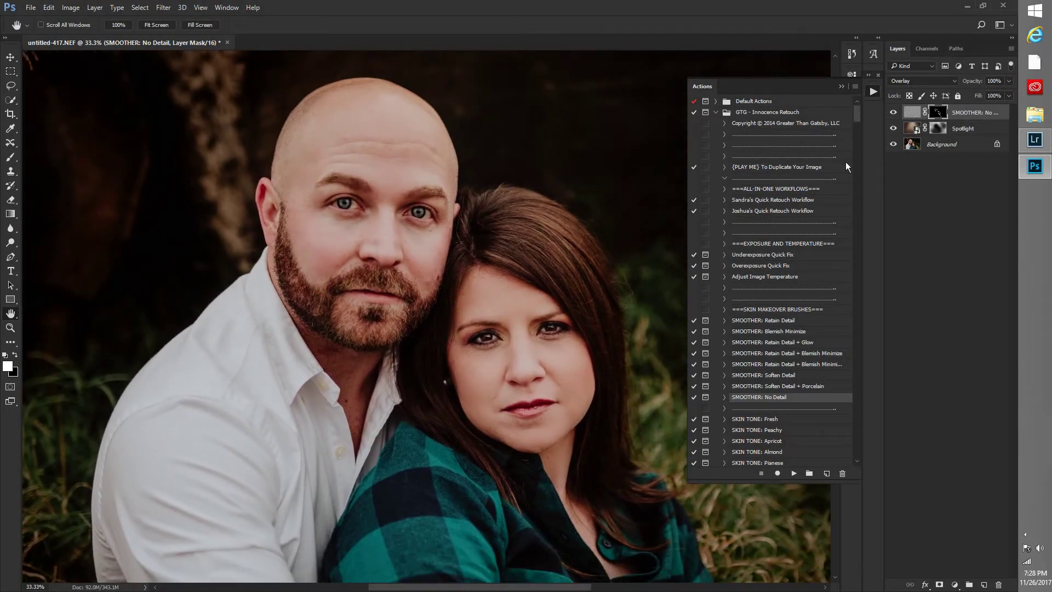
{"action": "scroll", "coordinate": [836, 396], "scroll_direction": "down", "scroll_amount": 20}
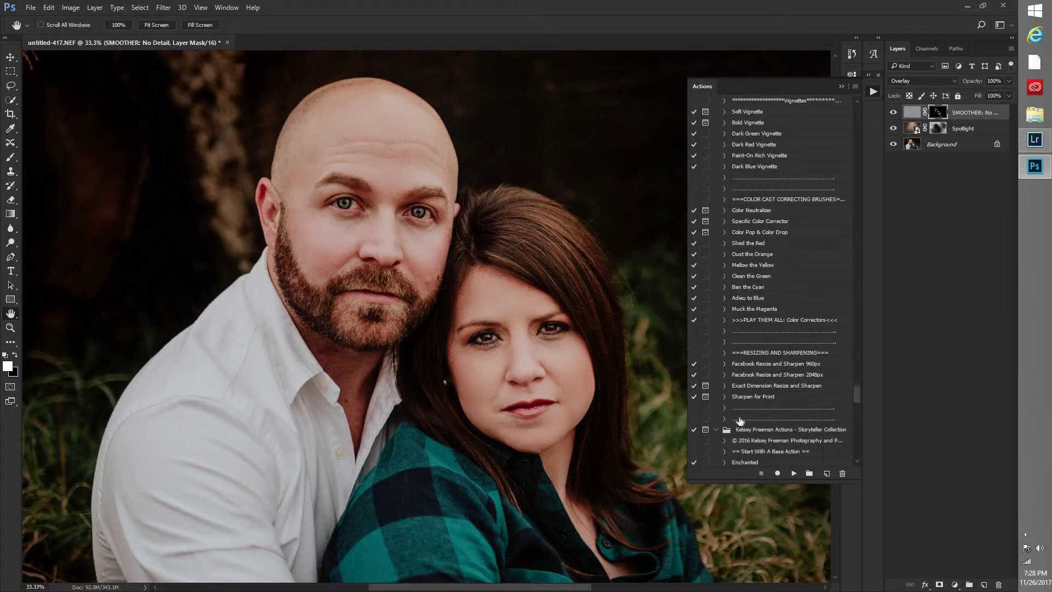
{"action": "scroll", "coordinate": [731, 425], "scroll_direction": "up", "scroll_amount": 10}
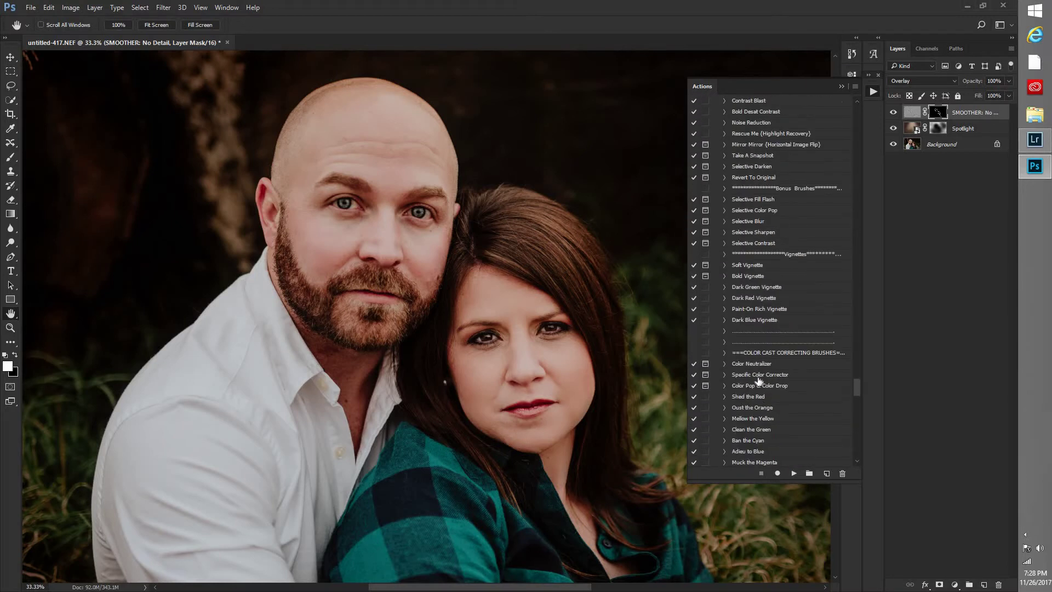
{"action": "scroll", "coordinate": [749, 319], "scroll_direction": "up", "scroll_amount": 1}
{"action": "left_click", "coordinate": [748, 309]}
{"action": "left_click", "coordinate": [794, 473]}
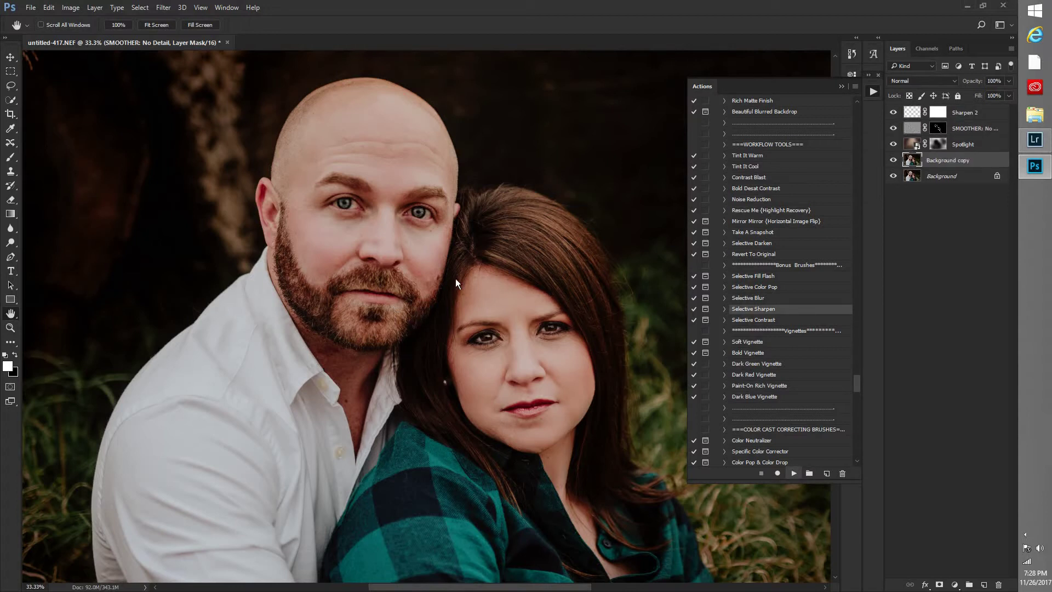
{"action": "left_click", "coordinate": [486, 298]}
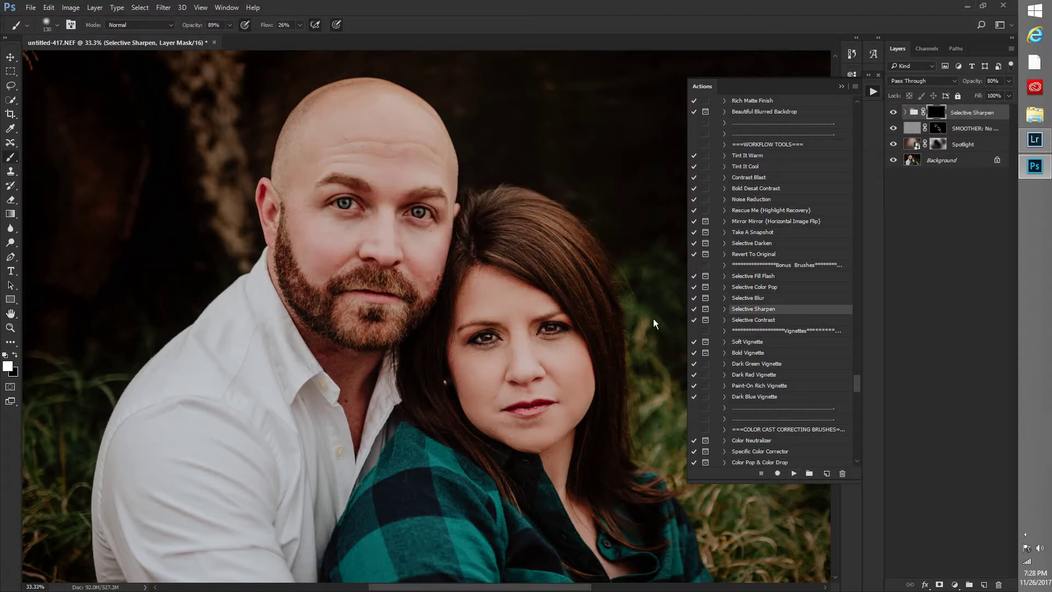
Paint the sharpening onto the woman's and the man's eyes with a soft 39 px brush
{"action": "right_click", "coordinate": [653, 318]}
{"action": "left_click", "coordinate": [654, 320]}
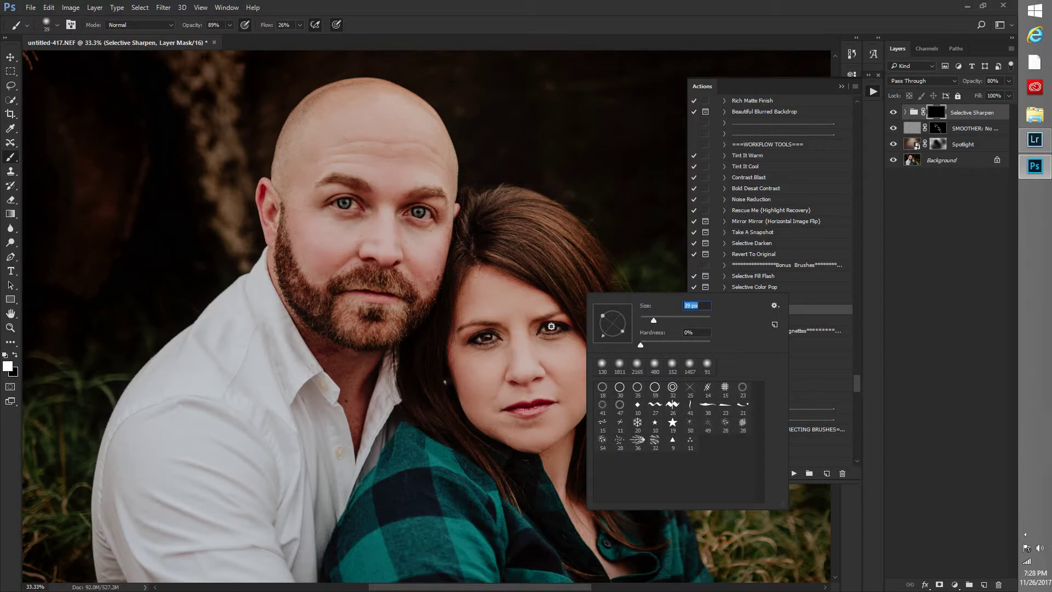
{"action": "left_click", "coordinate": [554, 327]}
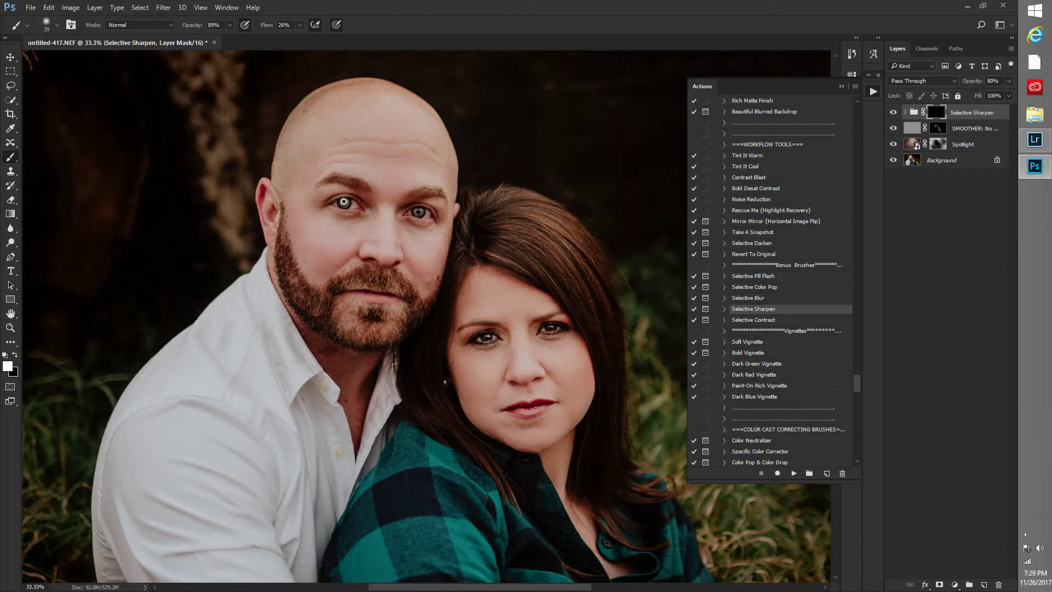
{"action": "left_click_drag", "start_coordinate": [350, 202], "coordinate": [339, 202]}
Run the Blur the Background (A Lot) action on the photo and continue past its brush instructions
{"action": "key", "text": "z"}
{"action": "left_click", "coordinate": [305, 25]}
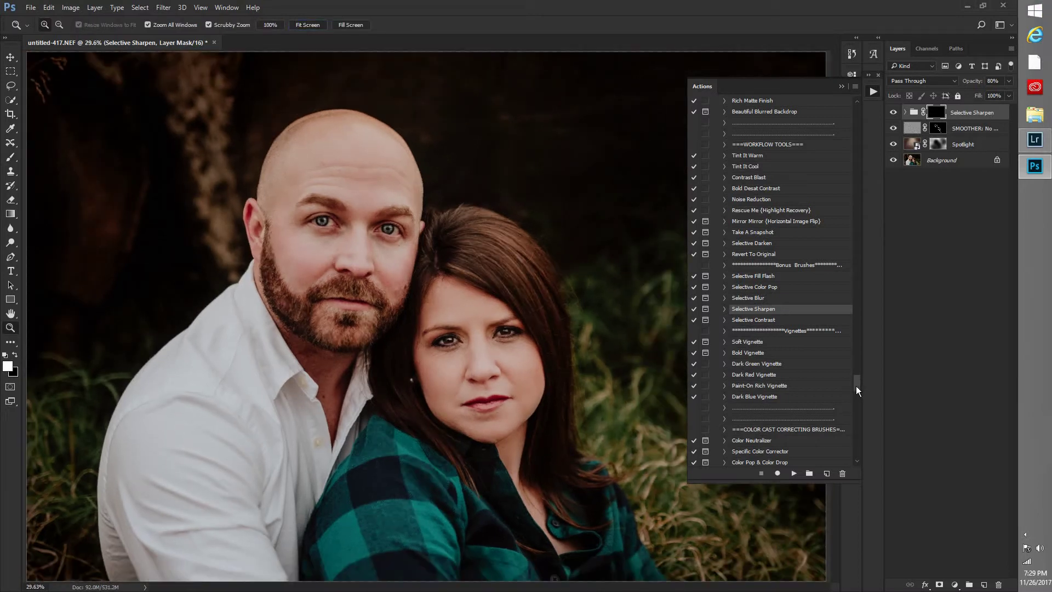
{"action": "left_click_drag", "start_coordinate": [856, 385], "coordinate": [833, 446]}
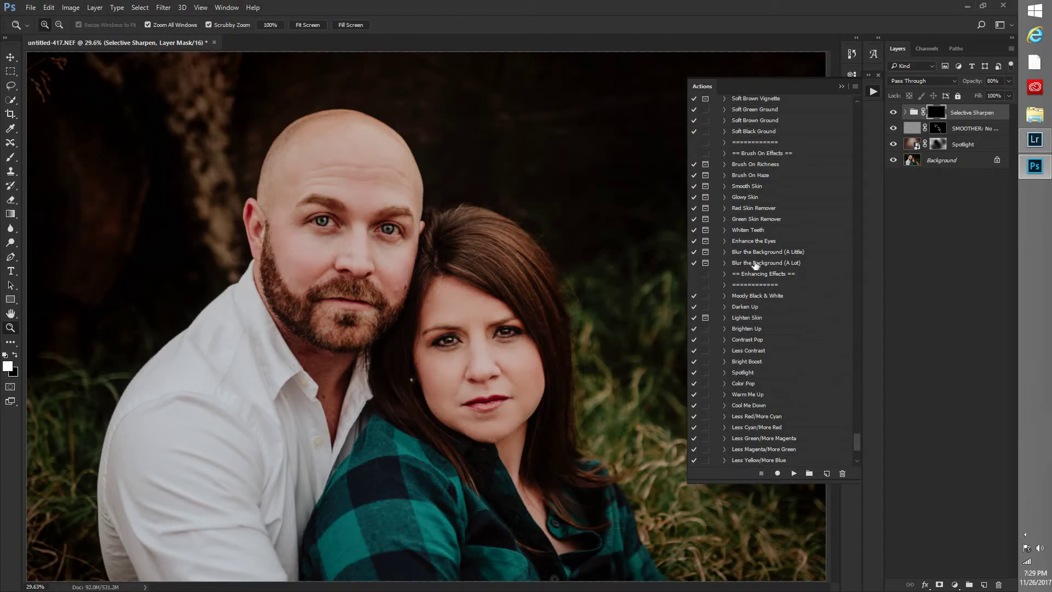
{"action": "left_click", "coordinate": [766, 262]}
{"action": "left_click", "coordinate": [793, 473]}
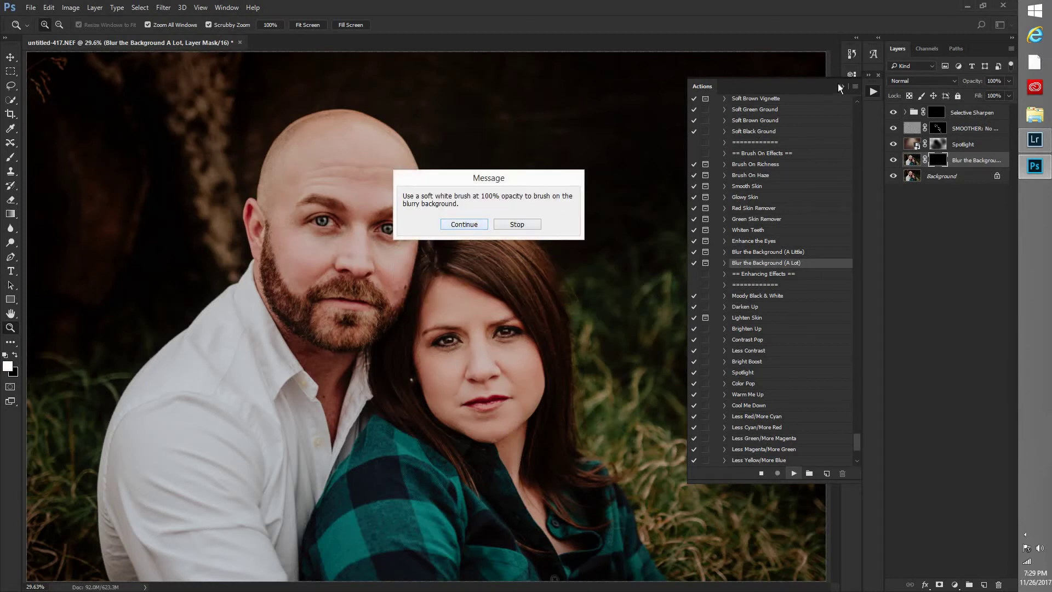
{"action": "key", "text": "Return"}
{"action": "left_click", "coordinate": [716, 41]}
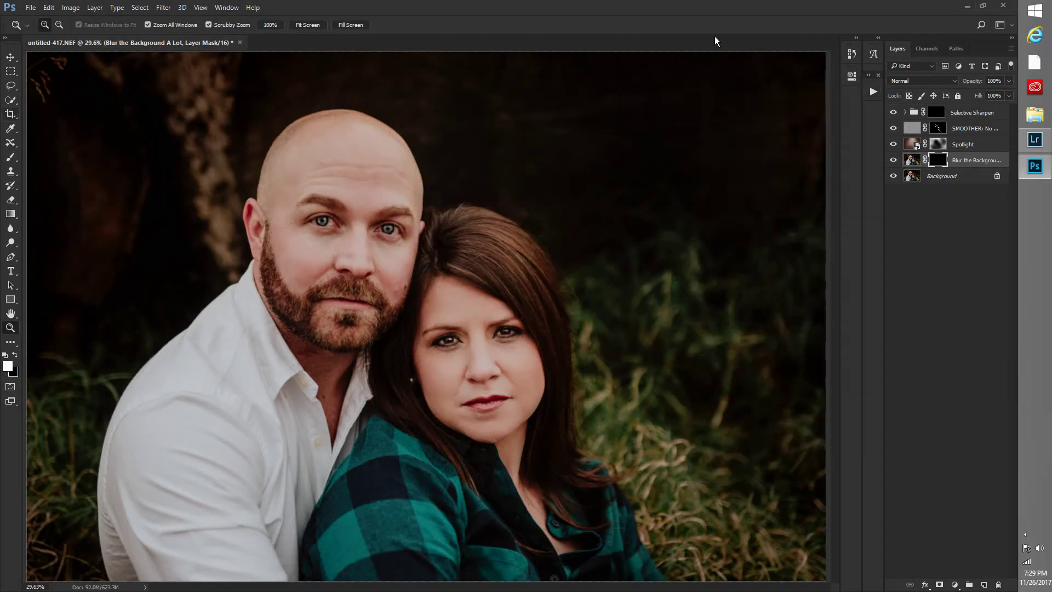
Paint the blur onto the background and grass beside the woman with a soft 2874 px brush
{"action": "key", "text": "b"}
{"action": "right_click", "coordinate": [682, 130]}
{"action": "left_click_drag", "start_coordinate": [749, 161], "coordinate": [802, 161]}
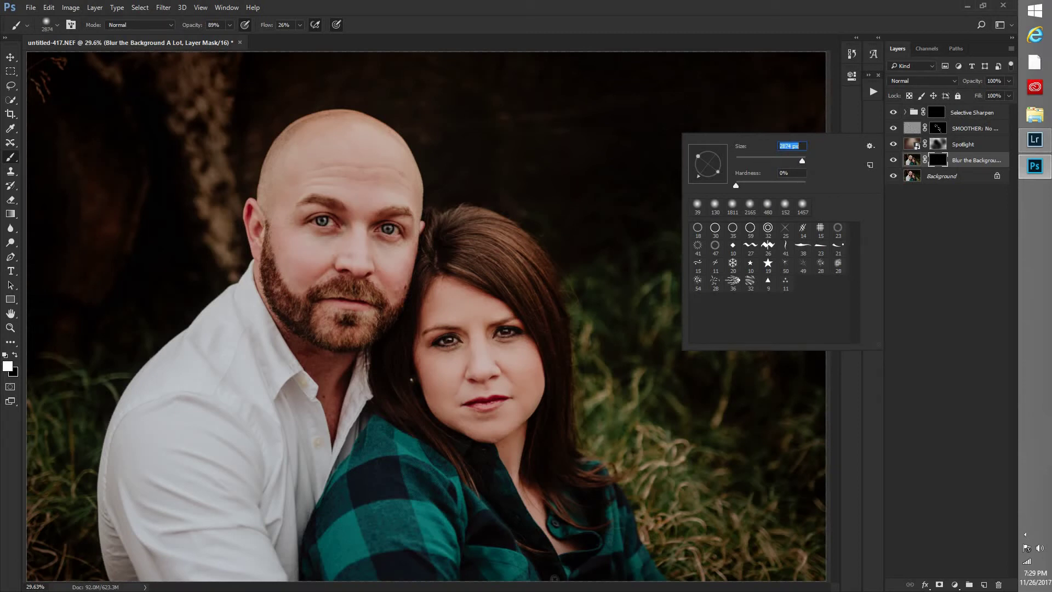
{"action": "key", "text": "Return"}
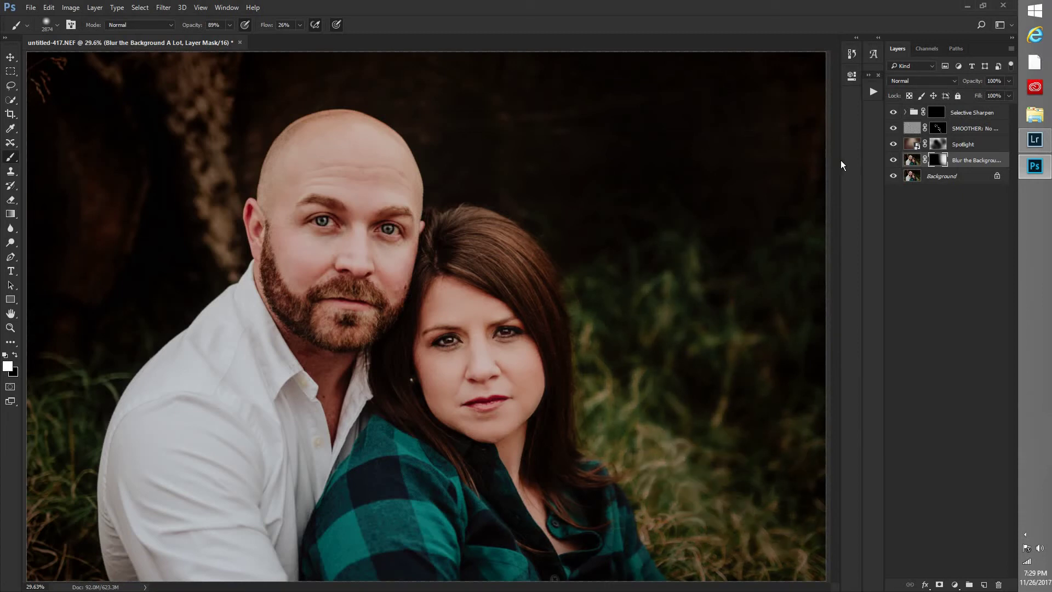
Reduce the brush to 1102 px and paint the blur over the rest of the background around the couple
{"action": "right_click", "coordinate": [862, 159]}
{"action": "left_click_drag", "start_coordinate": [864, 153], "coordinate": [861, 153]}
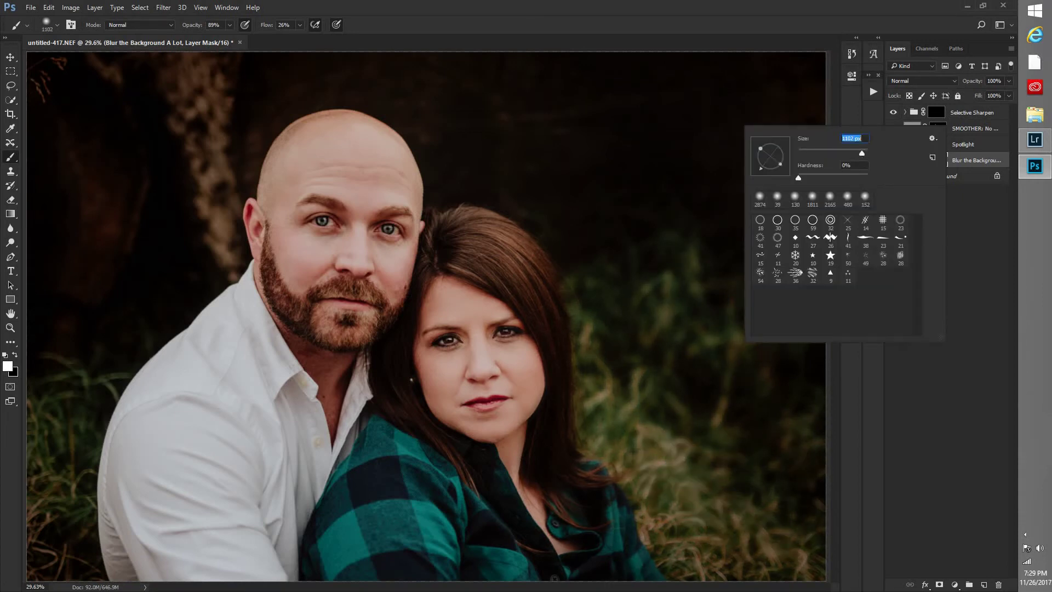
{"action": "key", "text": "Return"}
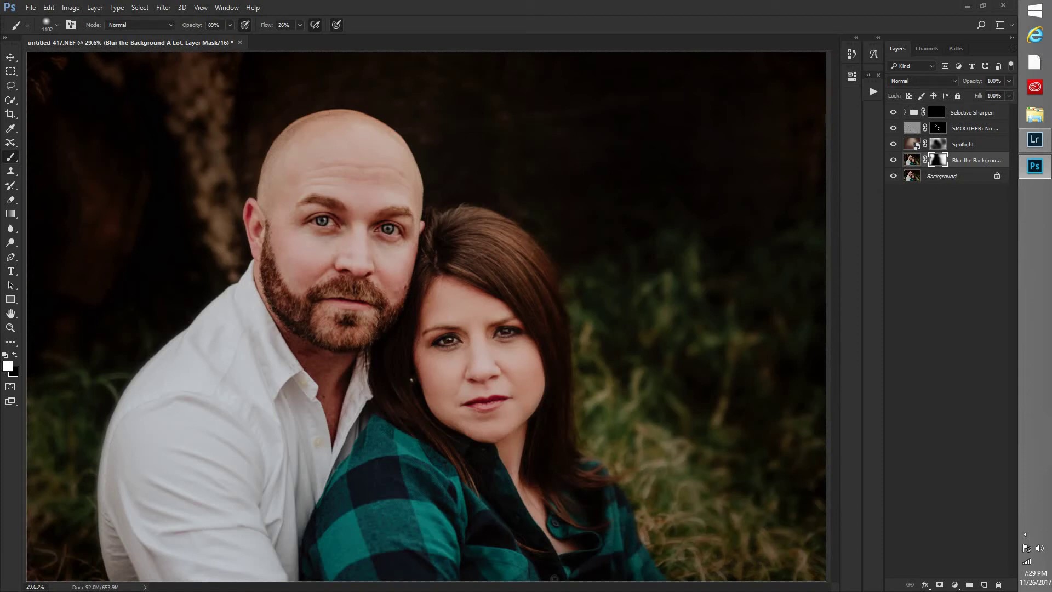
Compare the original photo snapshot with the latest history state of the edit
{"action": "left_click", "coordinate": [852, 53]}
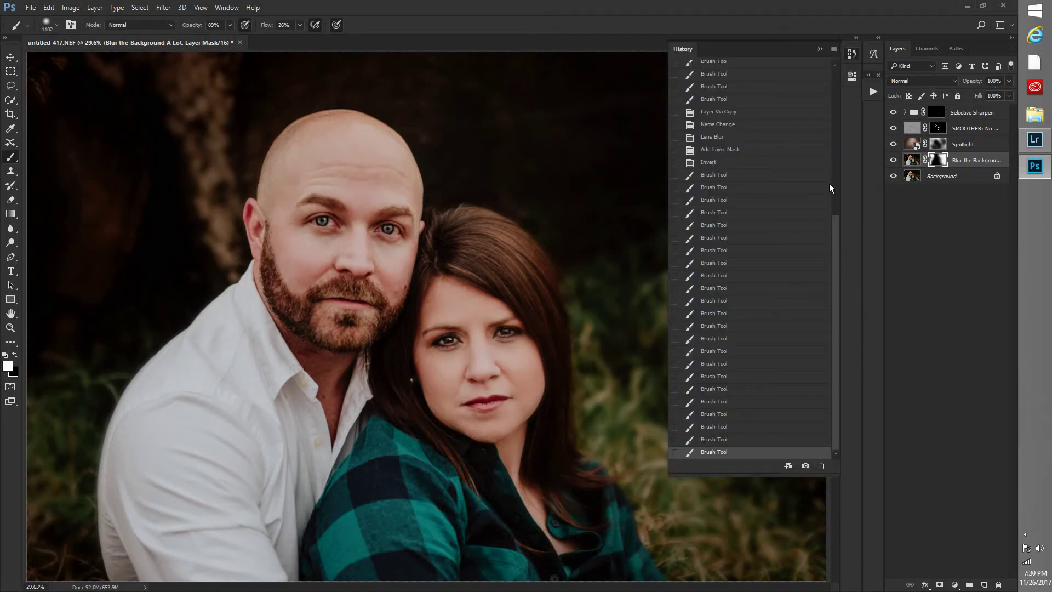
{"action": "scroll", "coordinate": [811, 85], "scroll_direction": "up", "scroll_amount": 10}
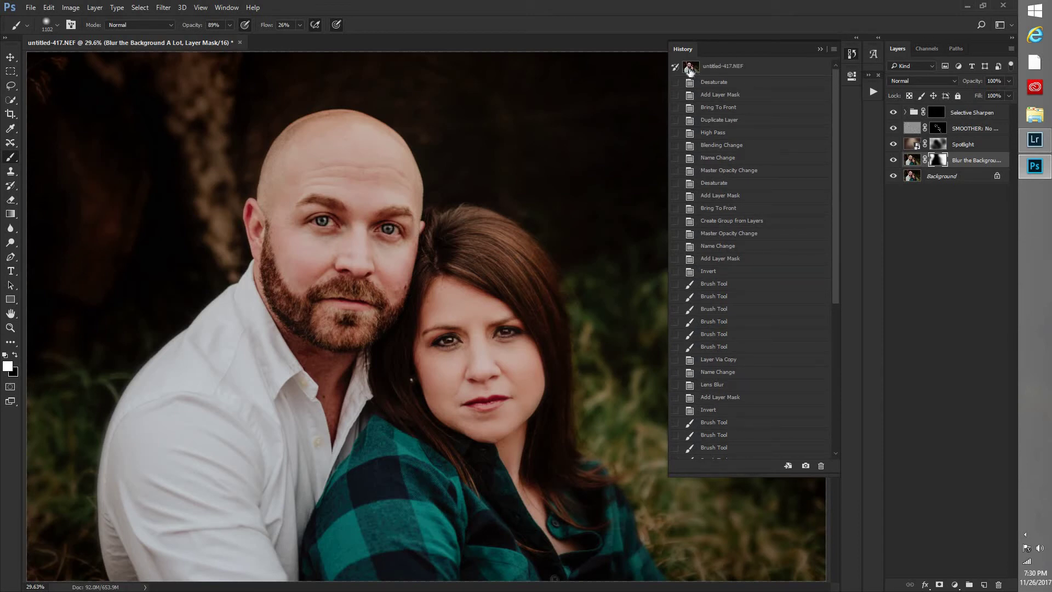
{"action": "left_click", "coordinate": [690, 68]}
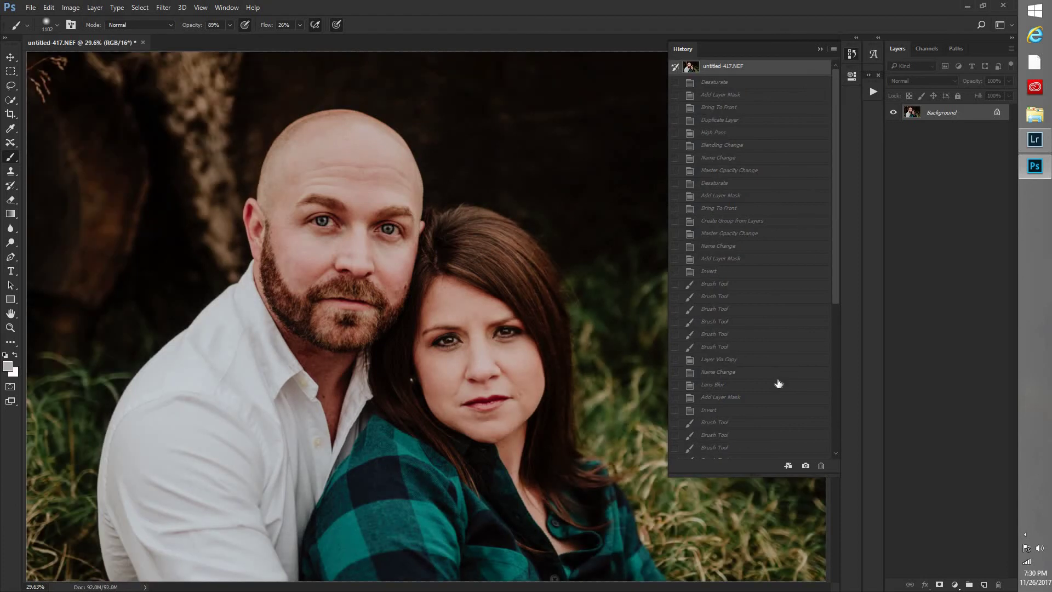
{"action": "scroll", "coordinate": [729, 439], "scroll_direction": "down", "scroll_amount": 7}
{"action": "left_click", "coordinate": [717, 452]}
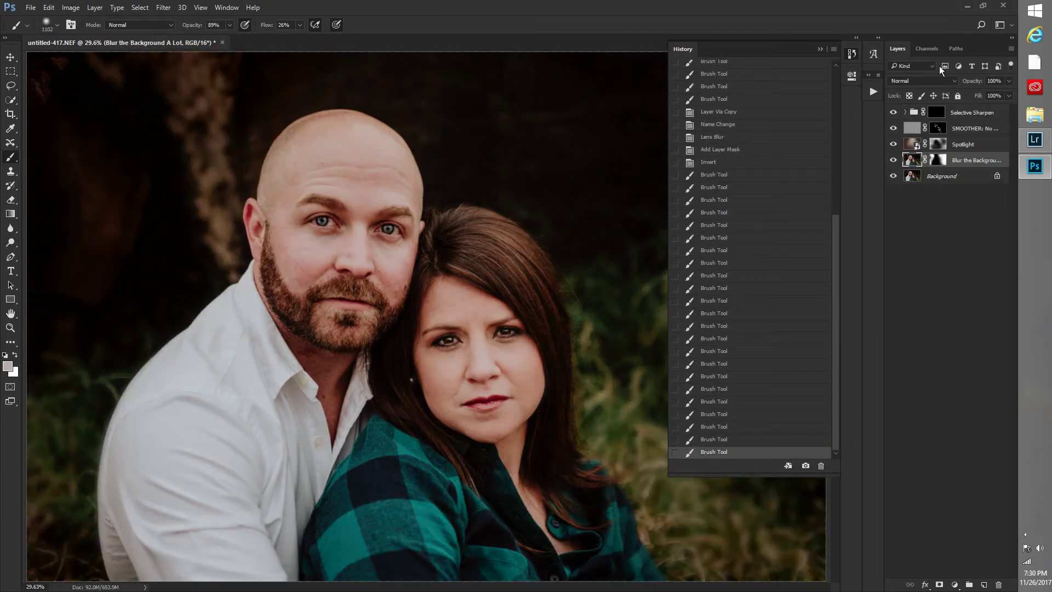
{"action": "left_click", "coordinate": [820, 49]}
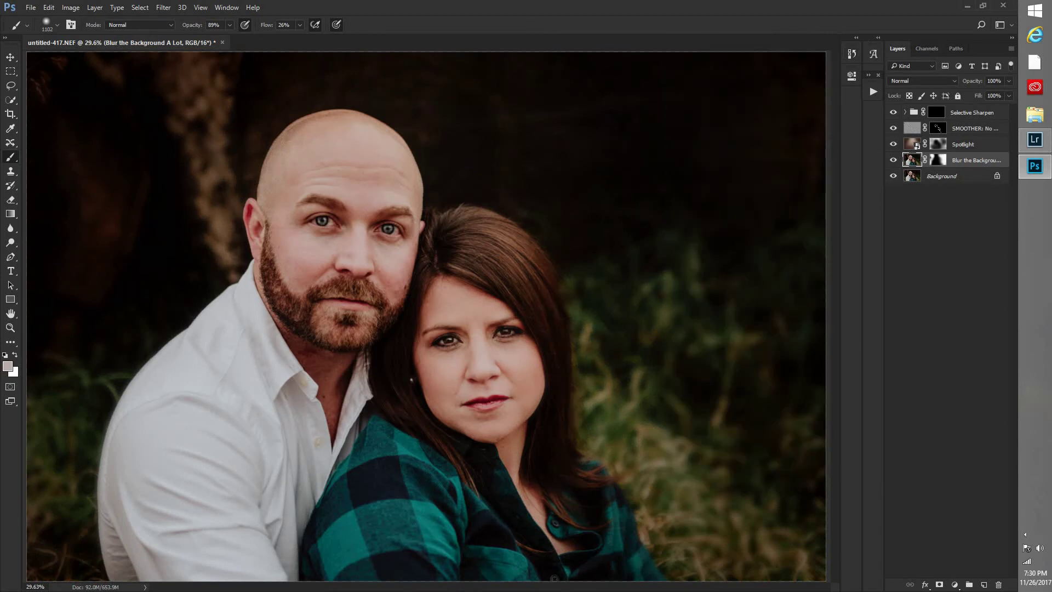
Try brushing over the grass beside the woman and the dark background on the blur layer, and undo those strokes
{"action": "left_click_drag", "start_coordinate": [750, 507], "coordinate": [742, 383]}
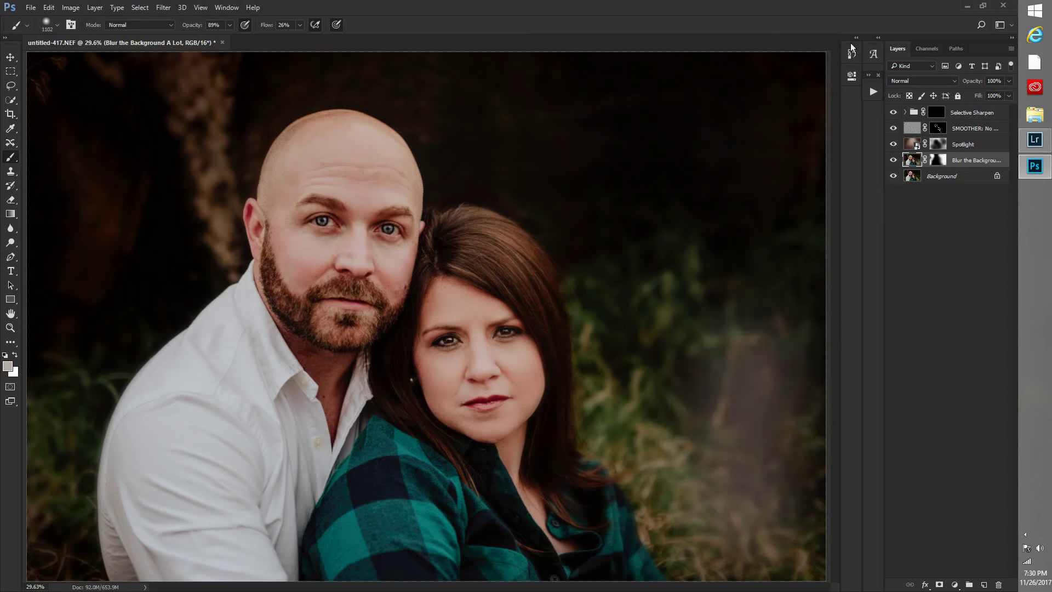
{"action": "left_click", "coordinate": [849, 57]}
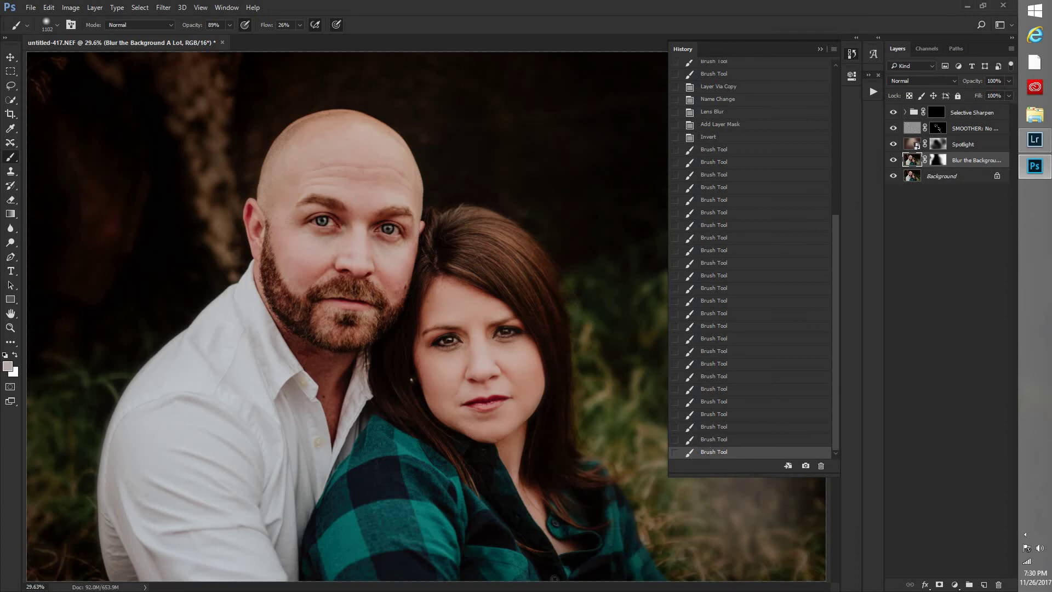
{"action": "left_click", "coordinate": [548, 137]}
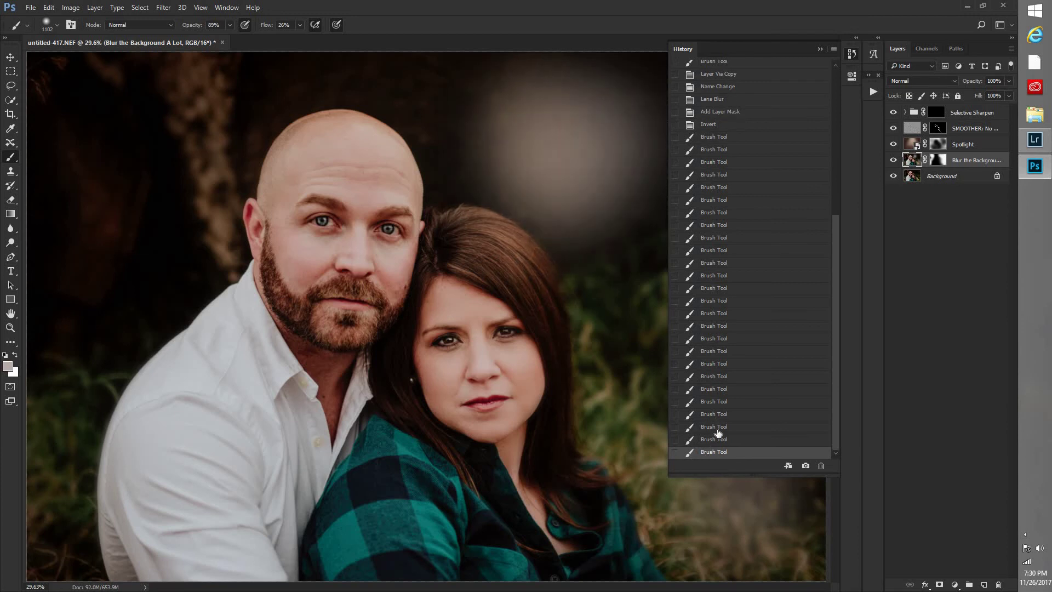
{"action": "left_click", "coordinate": [712, 439]}
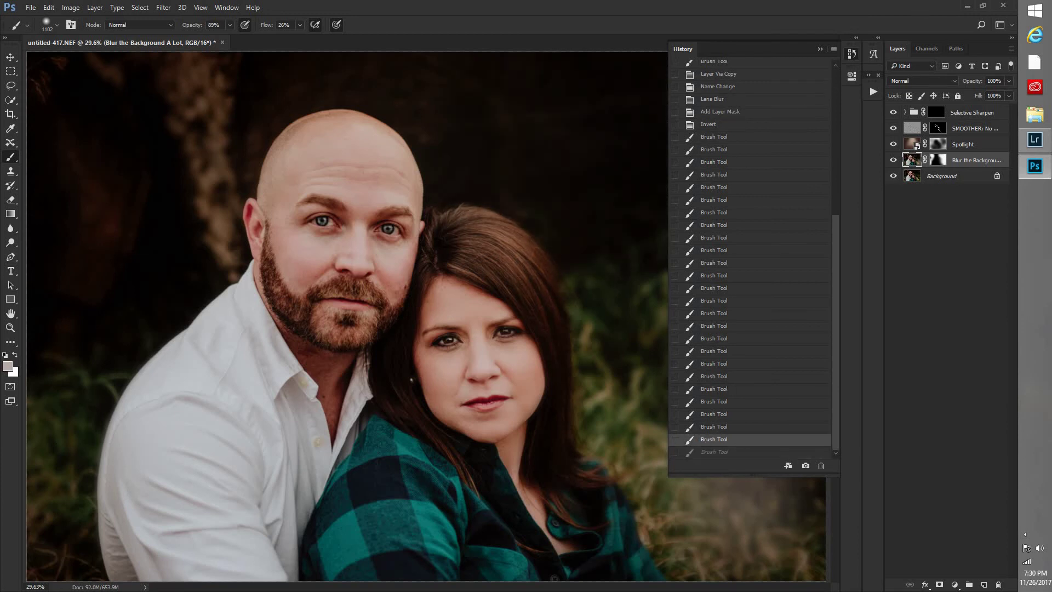
{"action": "left_click", "coordinate": [714, 424]}
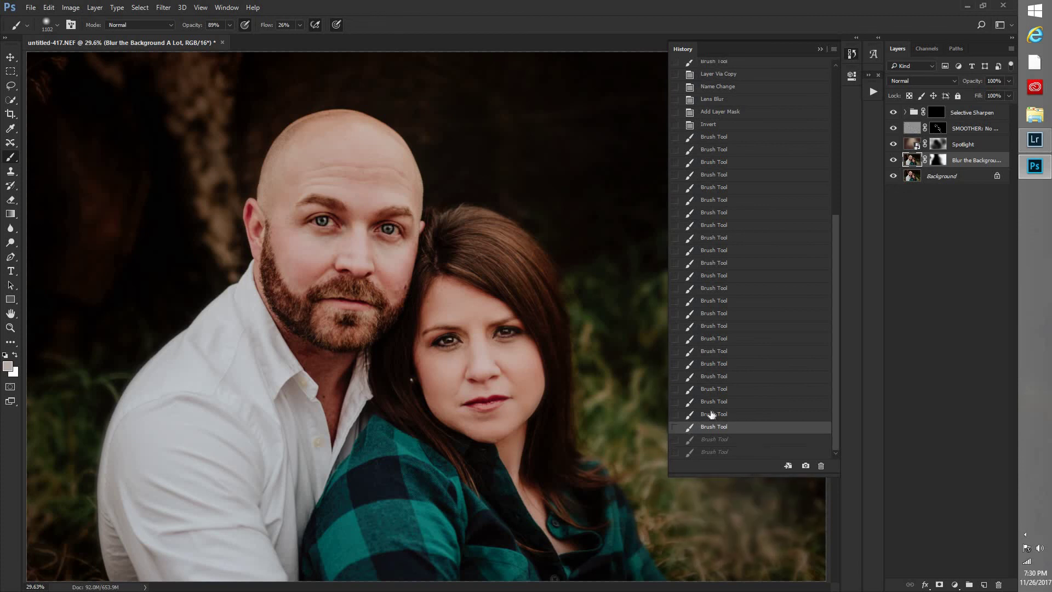
{"action": "left_click", "coordinate": [712, 415]}
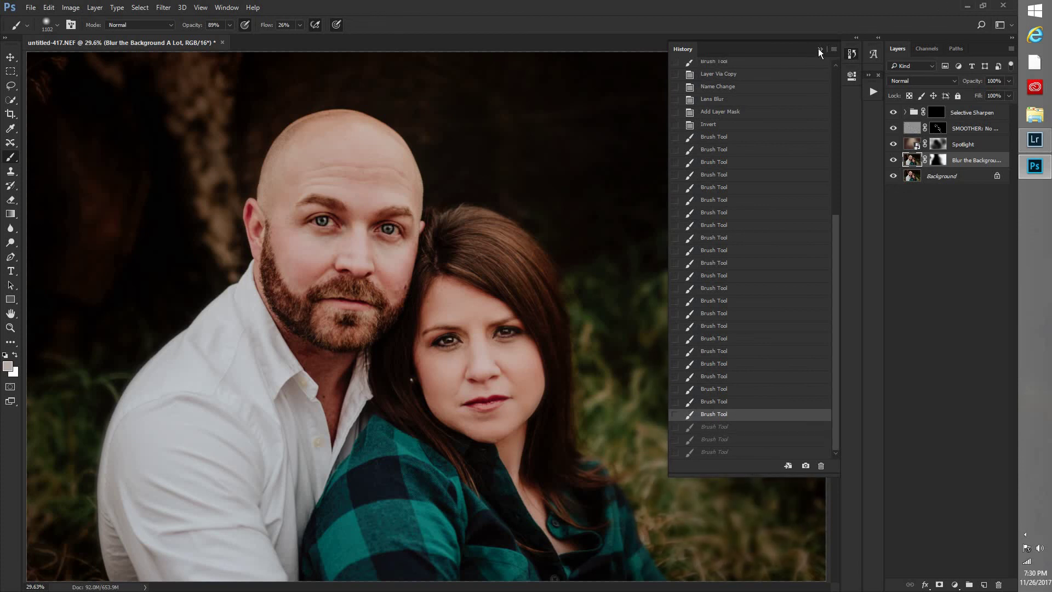
Step back one more brush stroke in the history and compare the photo with the background blur layer hidden and shown
{"action": "left_click", "coordinate": [852, 56]}
{"action": "left_click", "coordinate": [710, 401]}
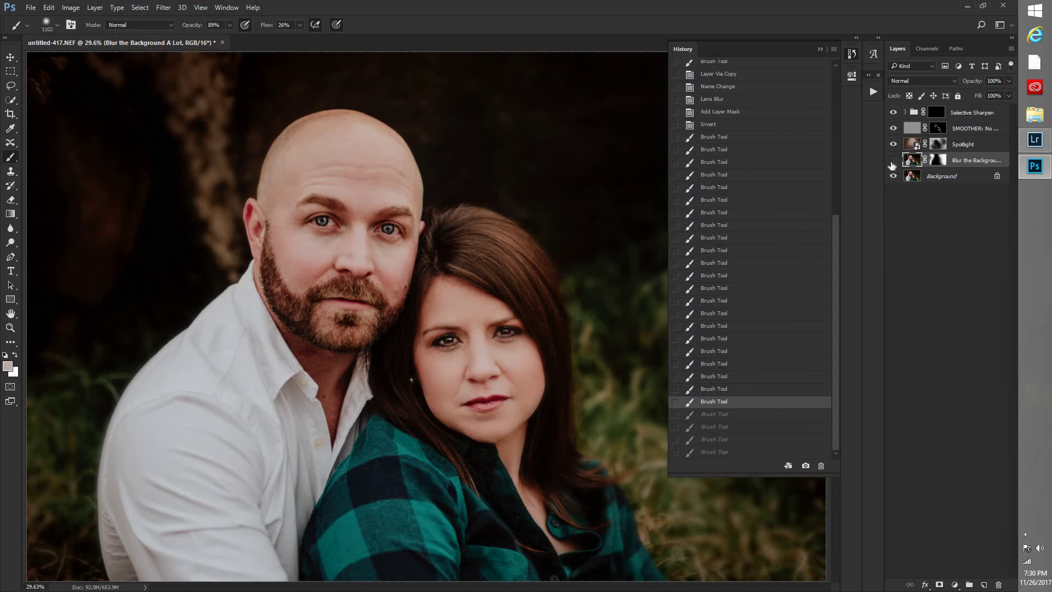
{"action": "left_click", "coordinate": [893, 163]}
{"action": "left_click", "coordinate": [892, 163]}
{"action": "left_click", "coordinate": [851, 54]}
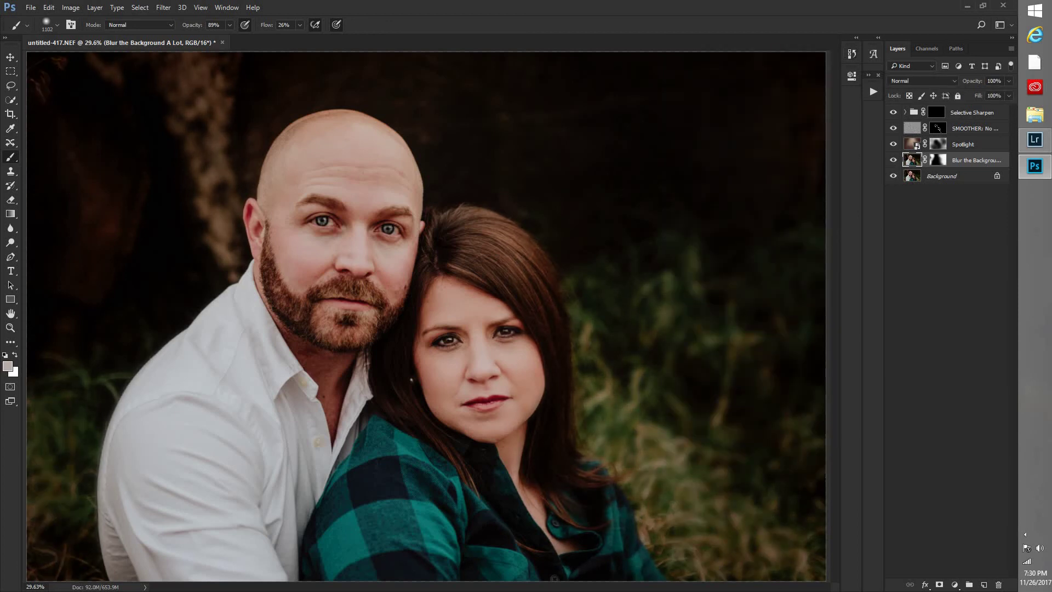